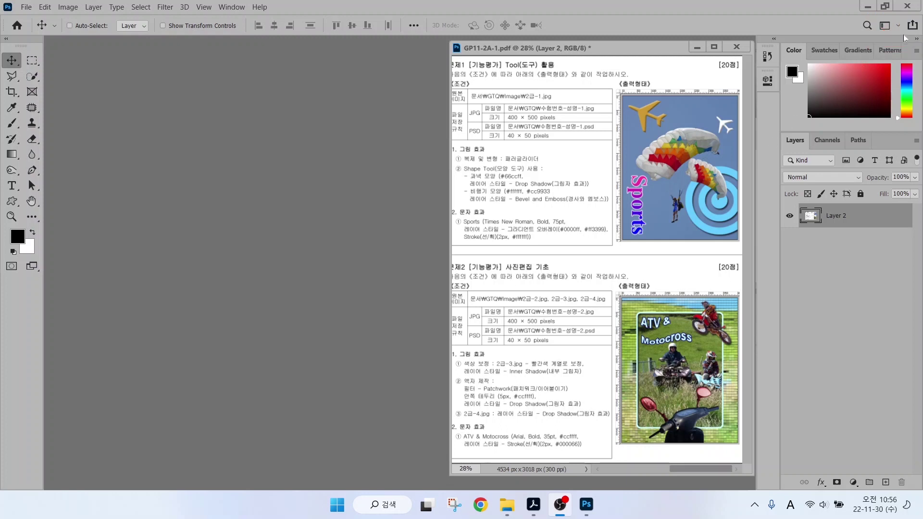
Check the workspace layouts and toggle the toolbar between one and two columns, ending at two.
left_click(884, 27)
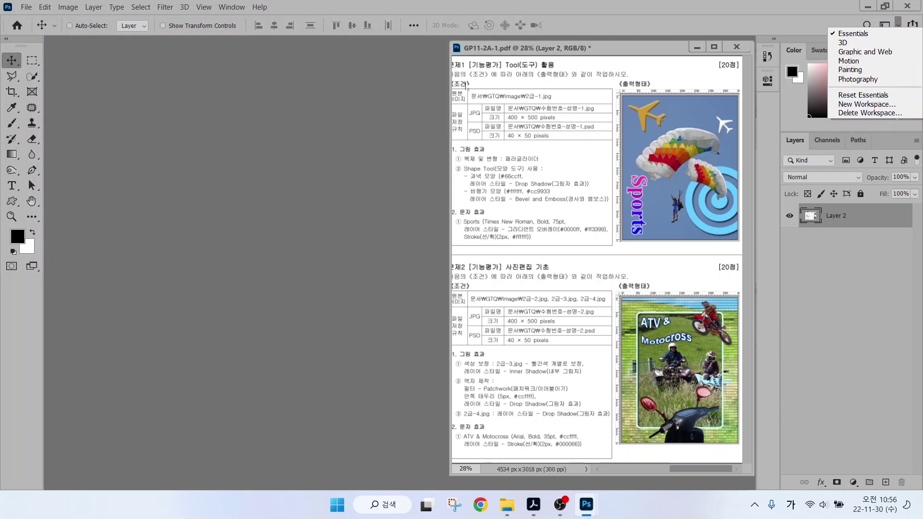
left_click(854, 95)
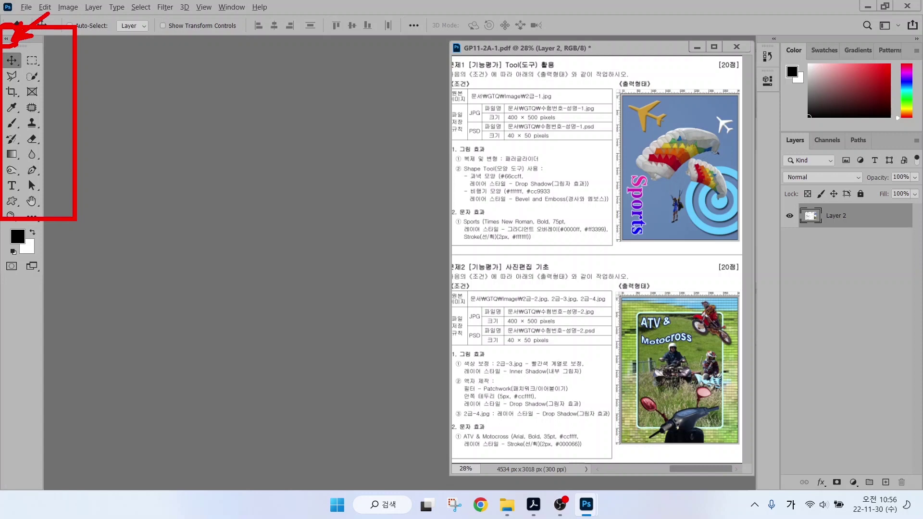
left_click(6, 39)
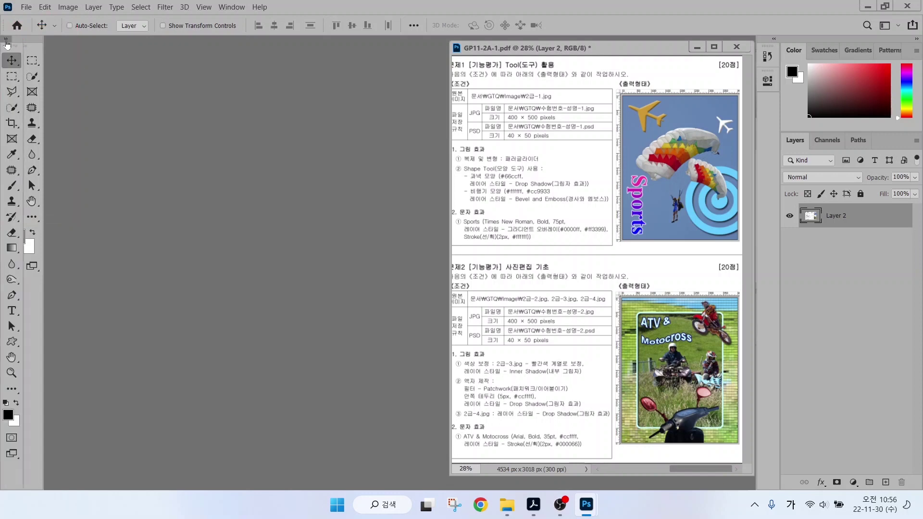
left_click(6, 39)
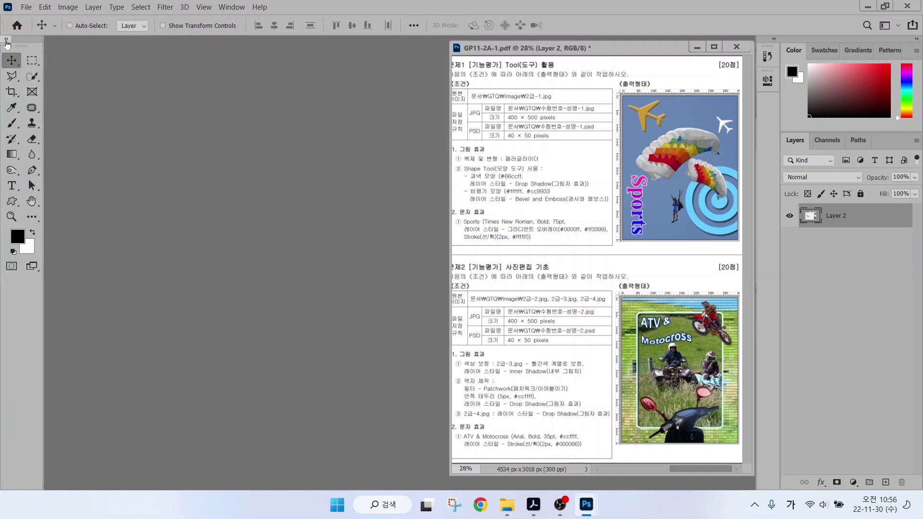
left_click(7, 39)
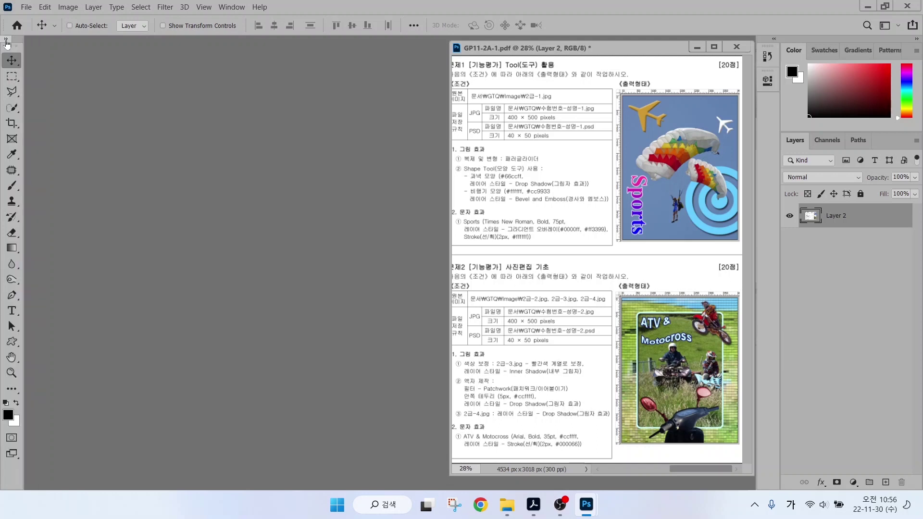
left_click(6, 40)
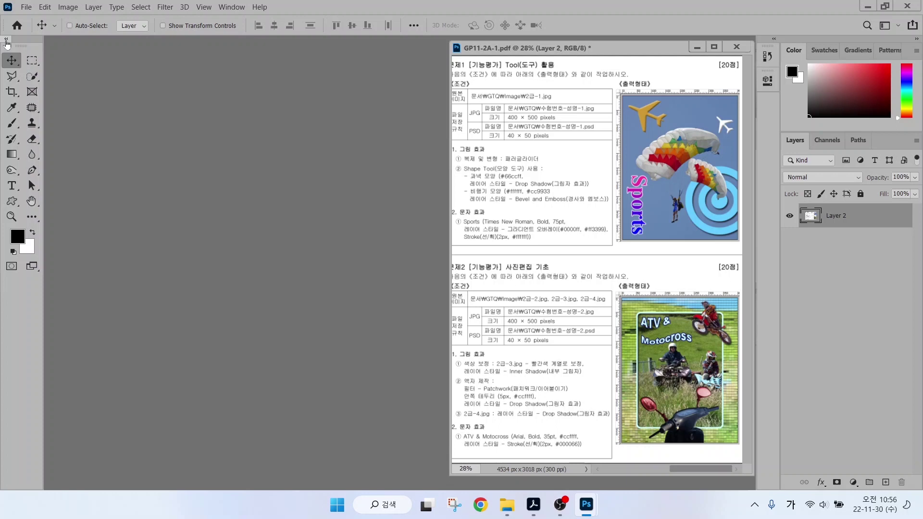
Open Preferences and browse General, Interface, Workspace, Tools, History Log and File Handling pages.
left_click(46, 10)
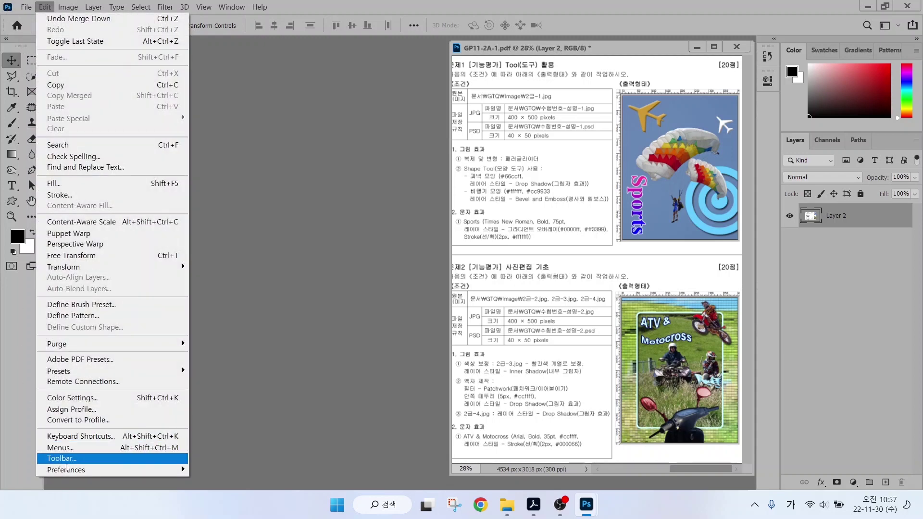
mouse_move(67, 469)
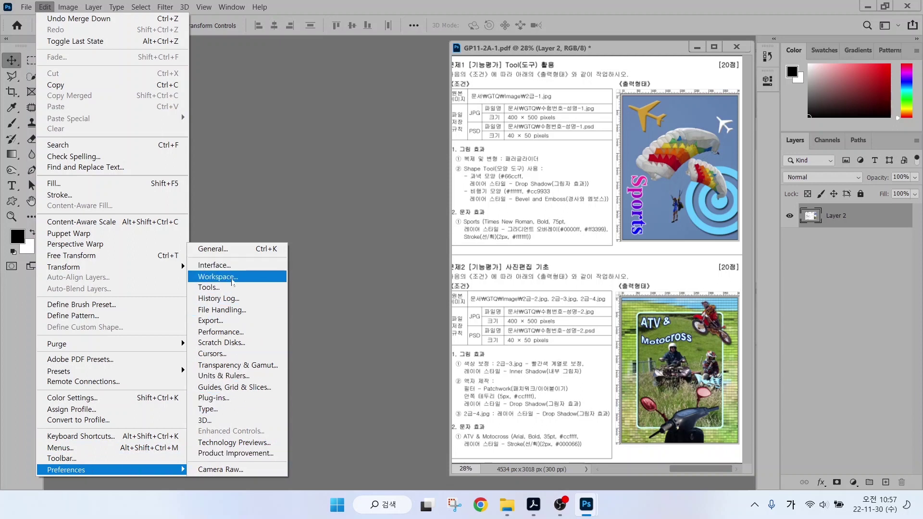
left_click(227, 342)
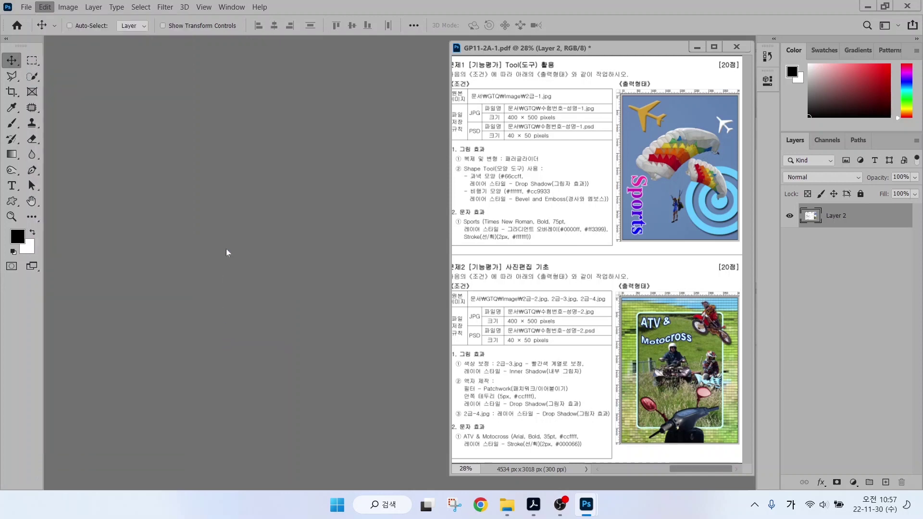
key("i")
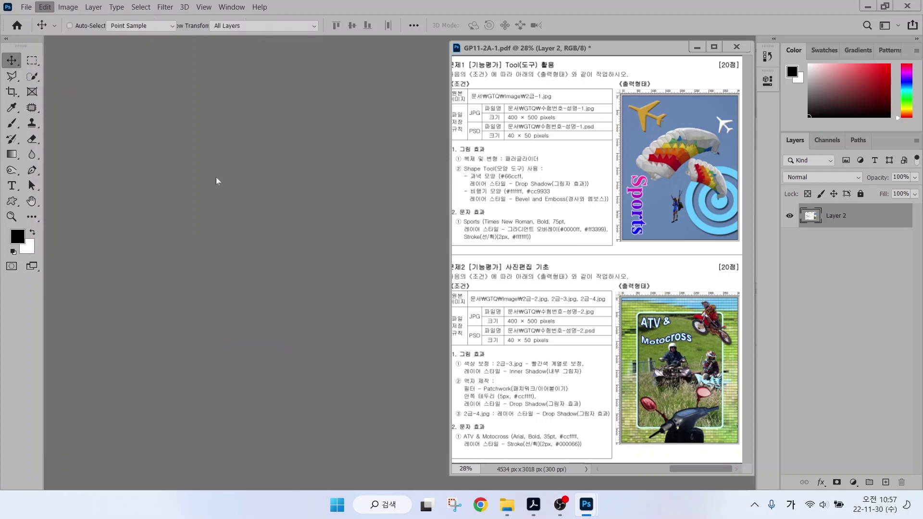
left_click(176, 53)
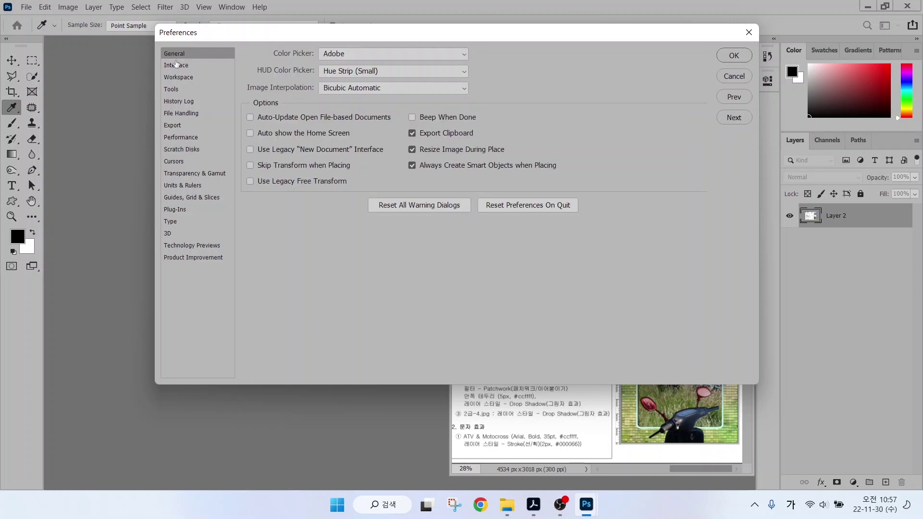
left_click(174, 65)
left_click(174, 78)
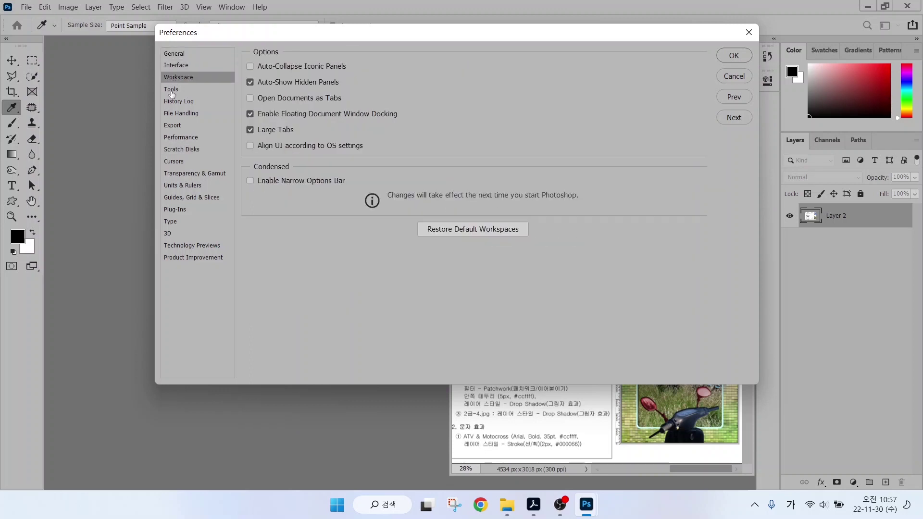
left_click(171, 90)
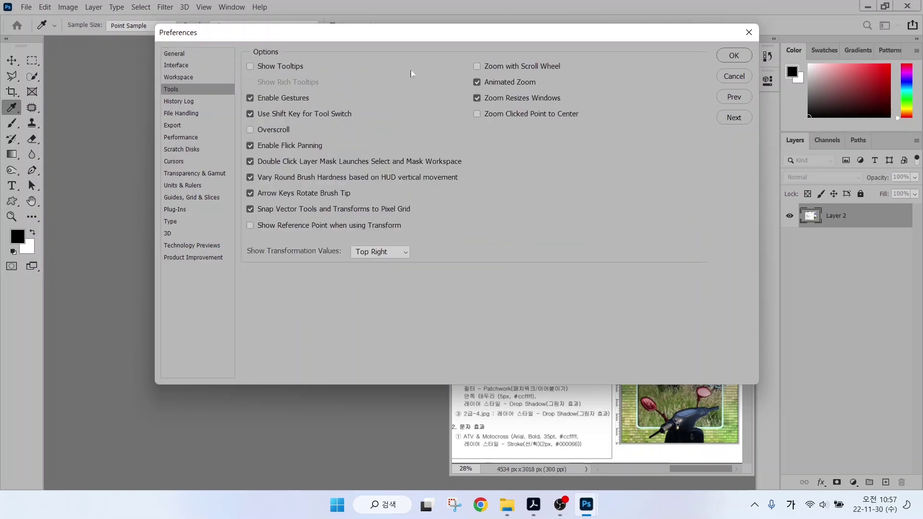
left_click(169, 102)
left_click(172, 114)
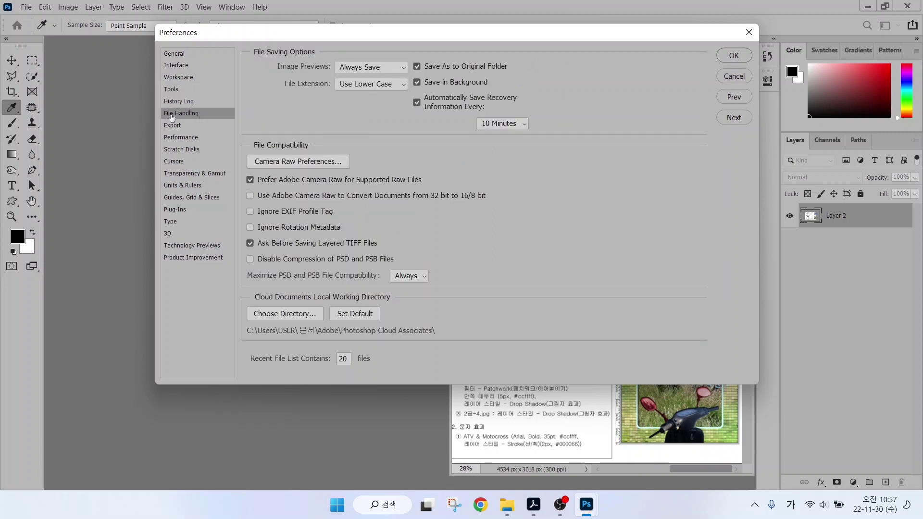
Revisit Interface, then settle on the Workspace page with Open Documents as Tabs off.
left_click(186, 65)
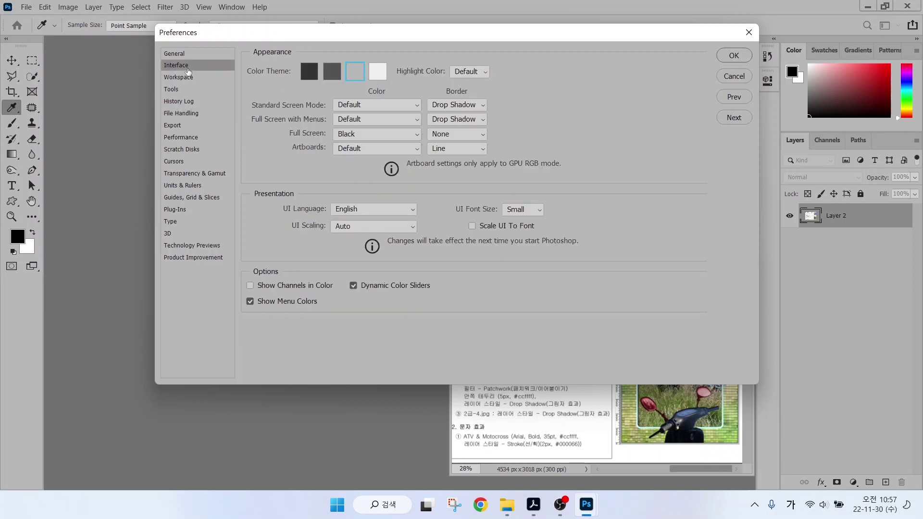
key("alt")
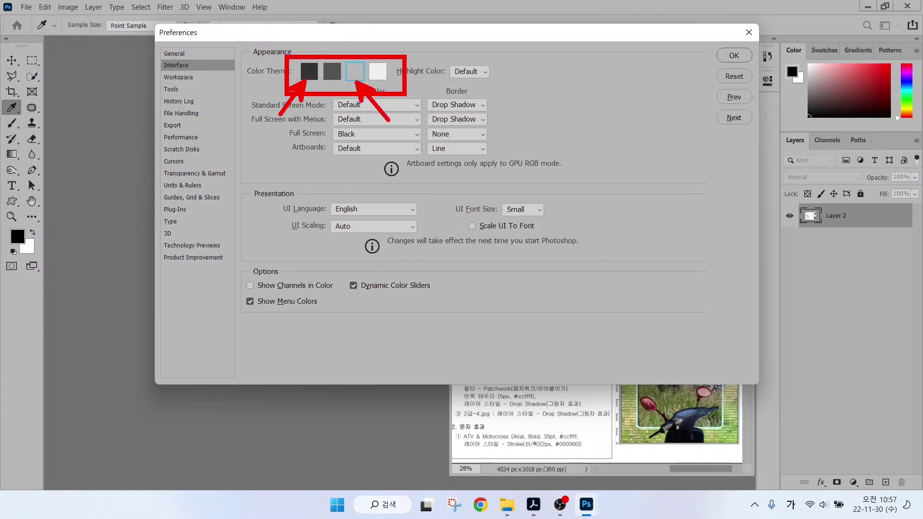
left_click(173, 79)
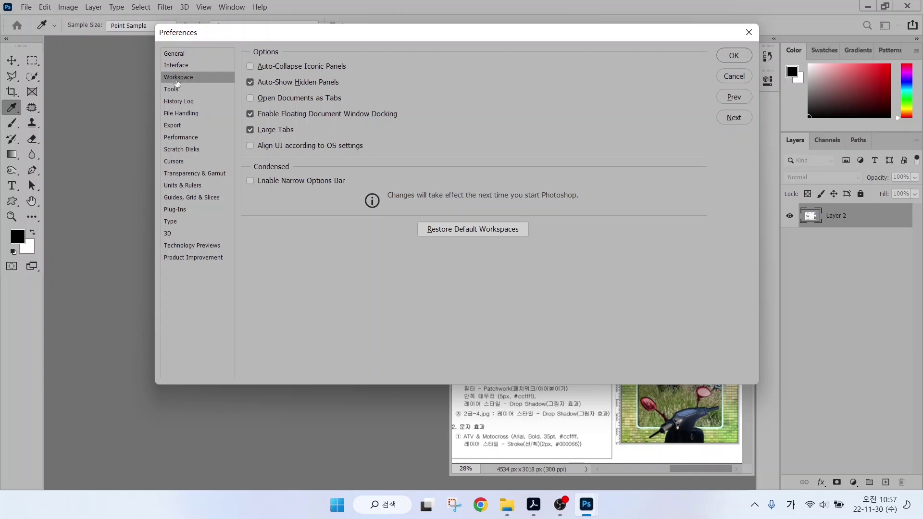
key("alt")
mouse_move(450, 482)
left_mouse_down()
mouse_move(701, 136)
mouse_move(731, 112)
left_mouse_up()
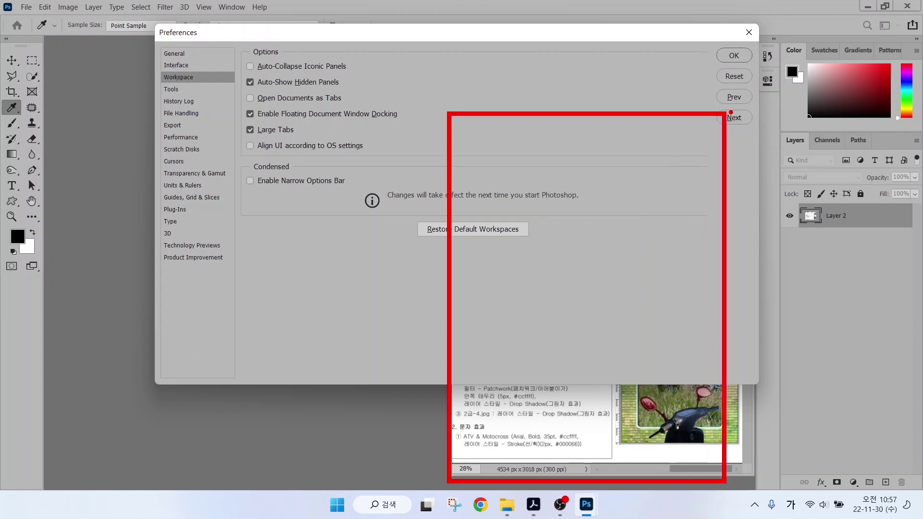
left_click_drag(408, 450, 118, 135)
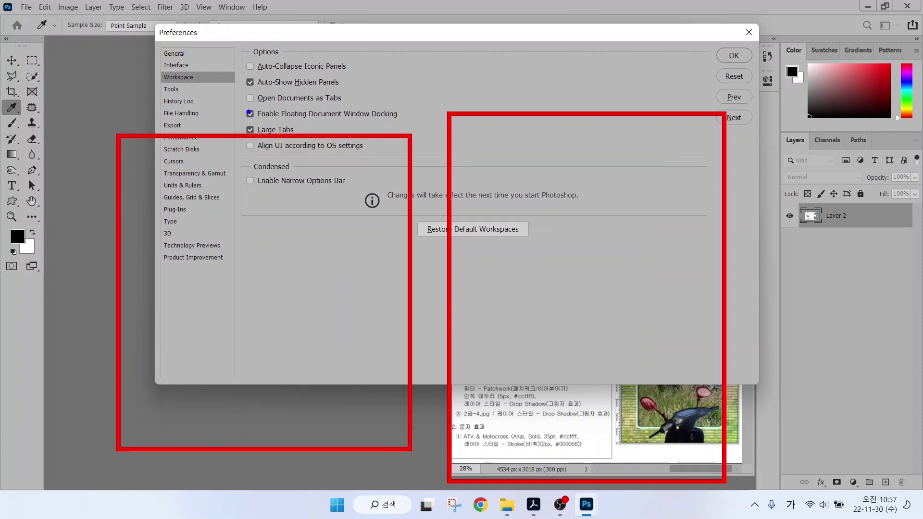
left_click_drag(238, 89, 359, 107)
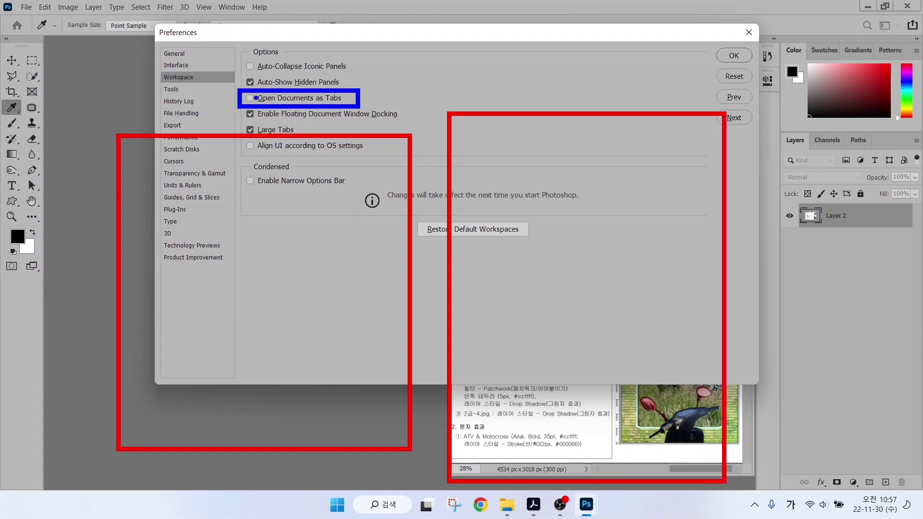
mouse_move(245, 94)
left_mouse_down()
mouse_move(251, 102)
mouse_move(255, 93)
left_mouse_up()
key("e")
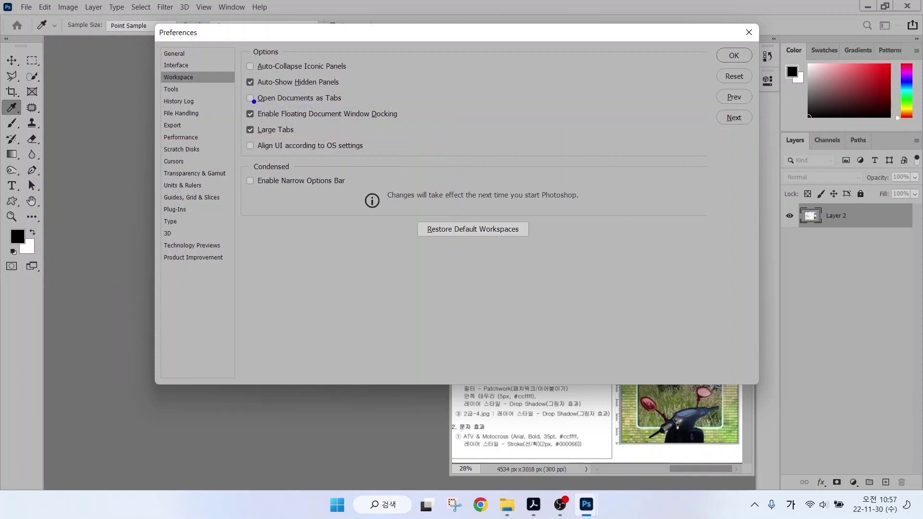
key("alt")
Show the Cursors preferences page.
left_click(175, 162)
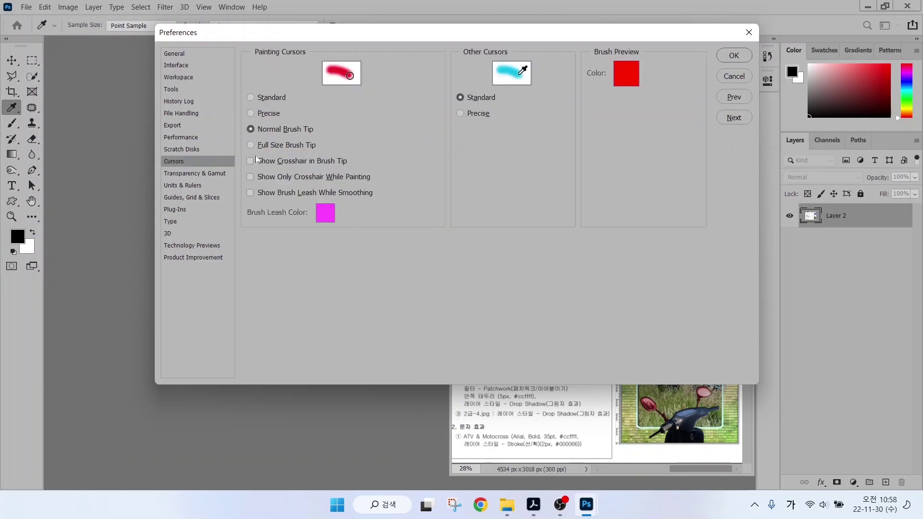
key("alt")
left_click_drag(356, 70, 399, 32)
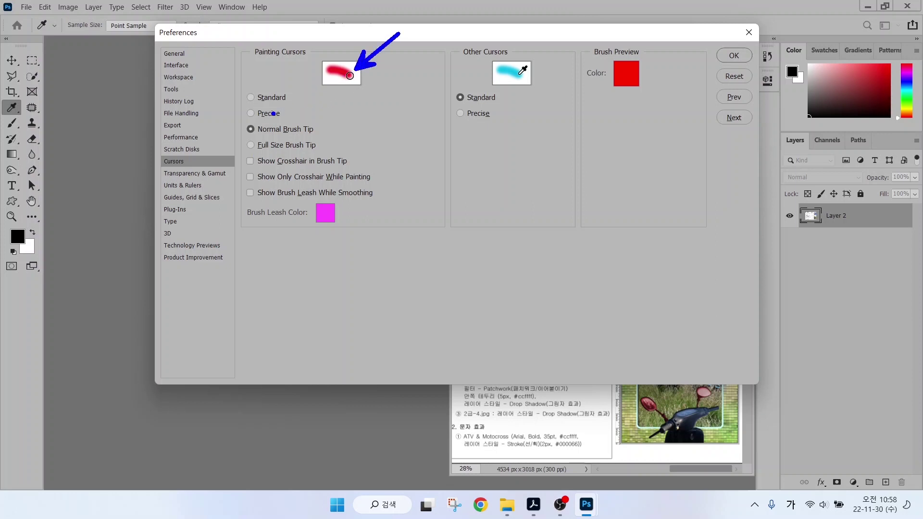
left_click_drag(240, 119, 327, 139)
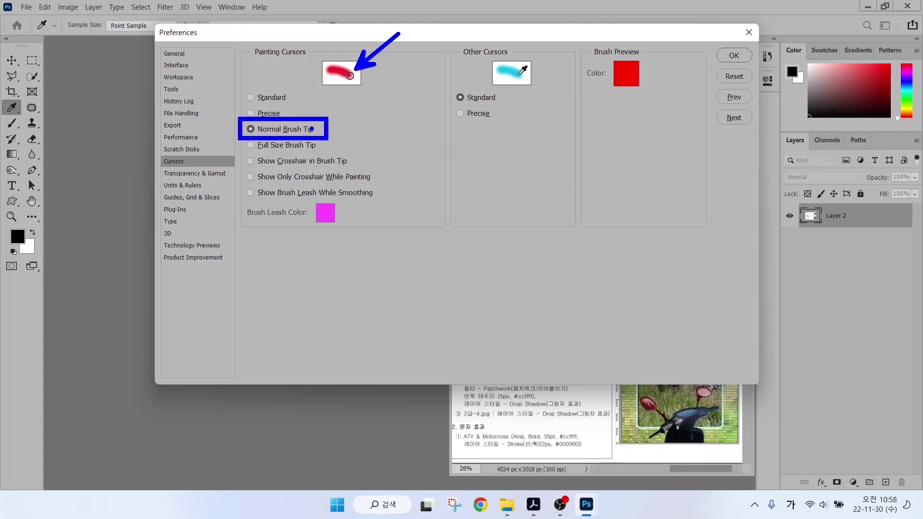
mouse_move(342, 111)
left_mouse_down()
mouse_move(480, 236)
mouse_move(515, 238)
left_mouse_up()
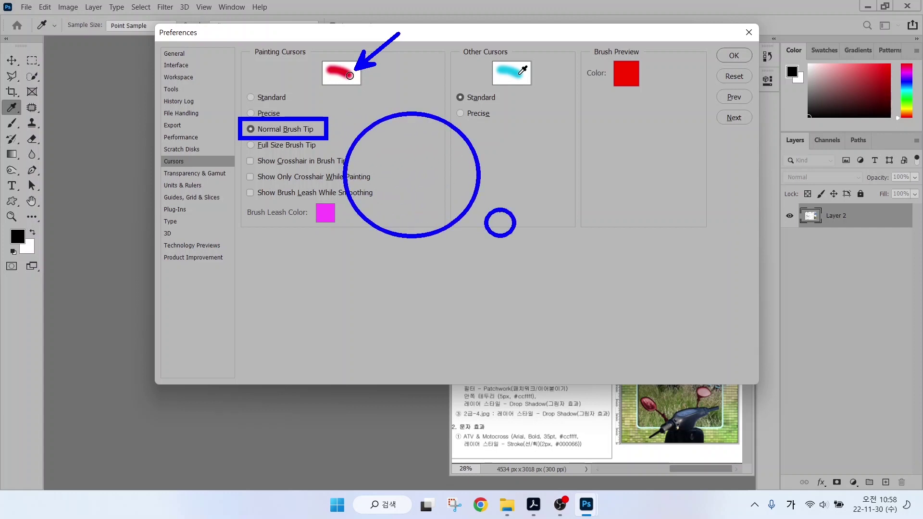
key("Escape")
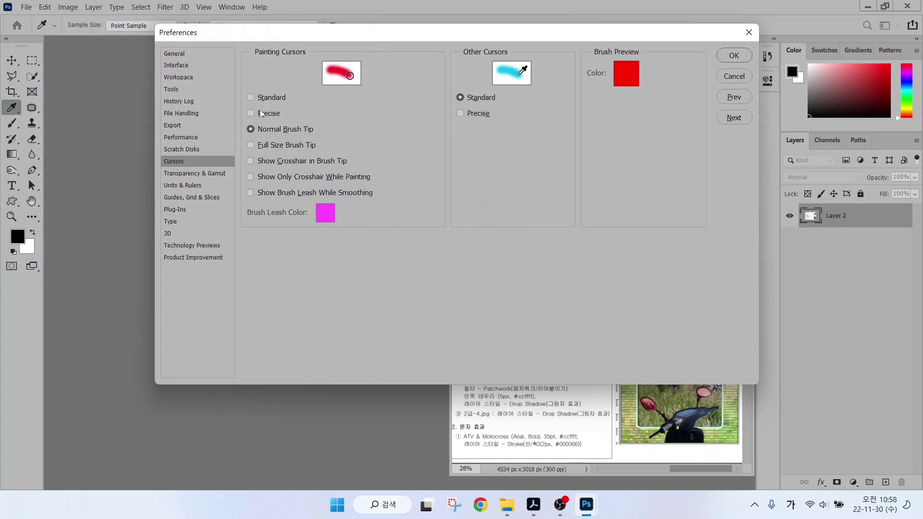
Try Precise and Standard painting cursors, keep Normal Brush Tip, then view Units & Rulers.
left_click(265, 114)
key("alt")
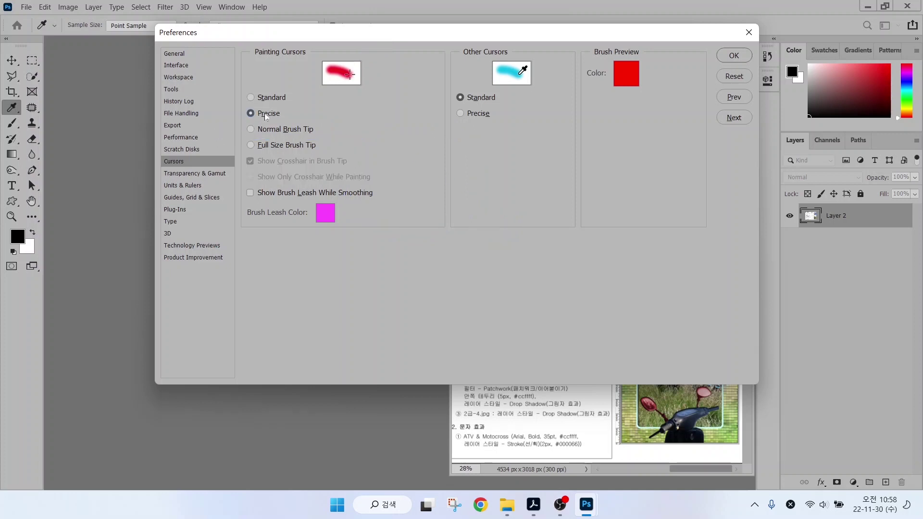
left_click_drag(342, 137, 373, 137)
left_click_drag(380, 138, 406, 138)
left_click_drag(379, 112, 378, 170)
left_click(377, 141)
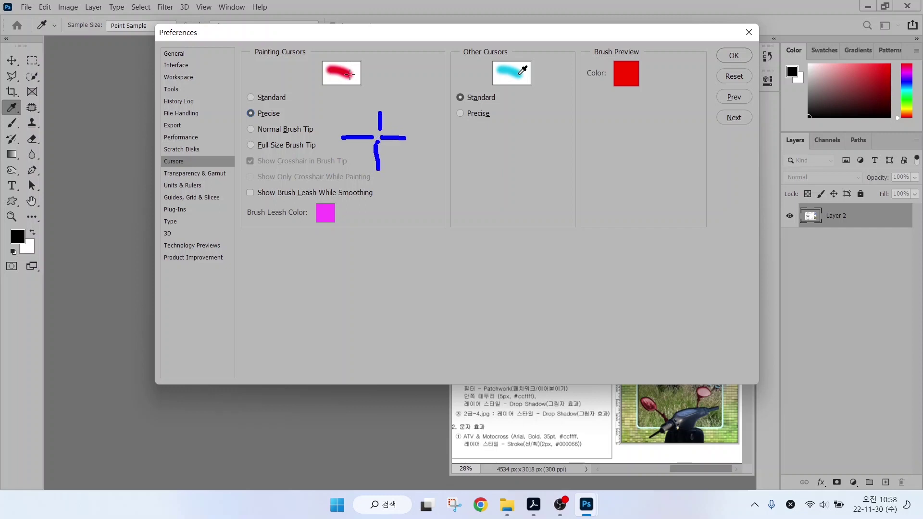
key("Escape")
left_click(250, 97)
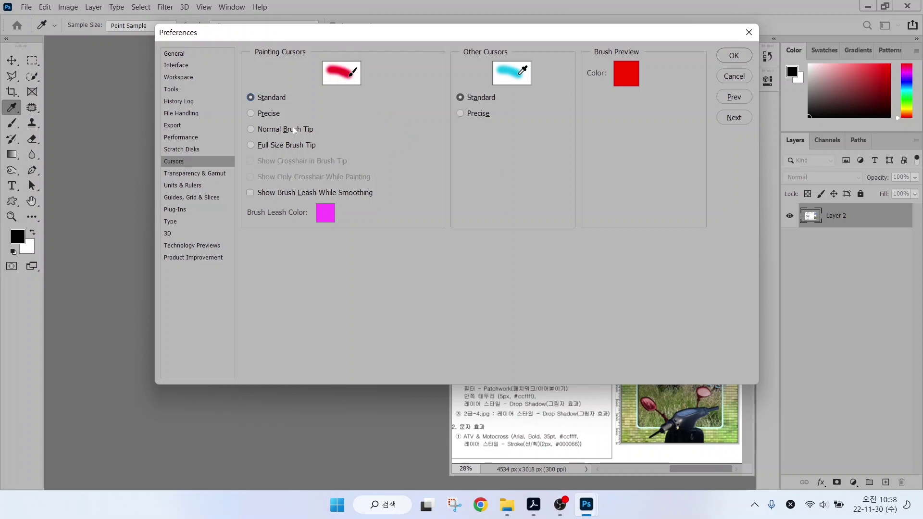
left_click(252, 129)
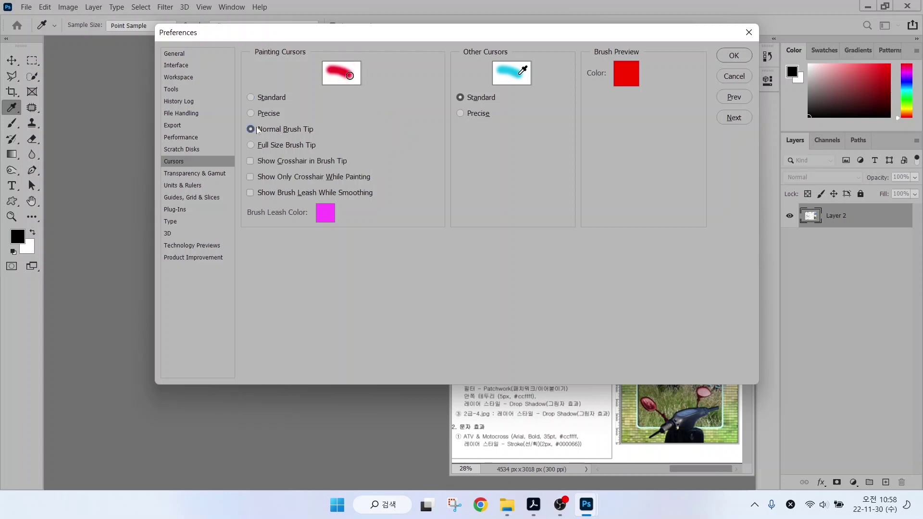
left_click(206, 187)
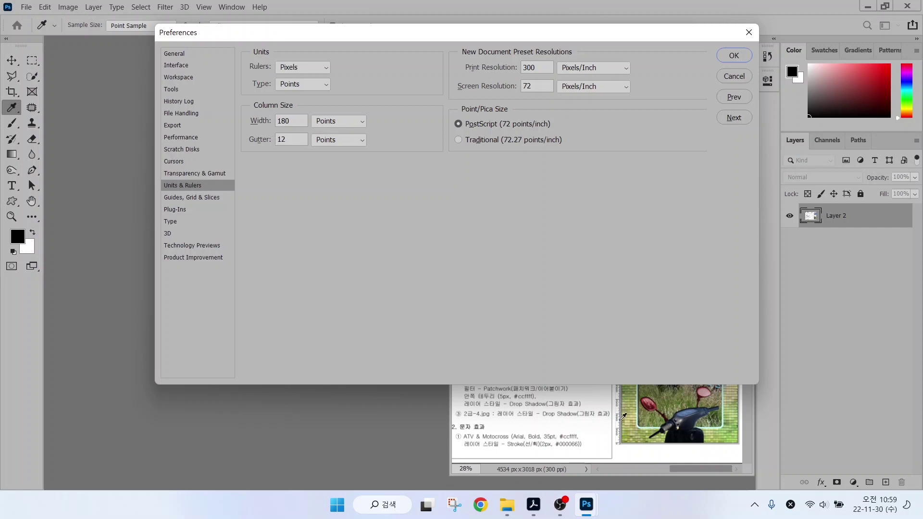
Confirm rulers use Pixels, then view Guides, Grid & Slices (25 mm gridlines, 4 subdivisions).
key("alt+2")
mouse_move(620, 440)
left_mouse_down()
mouse_move(605, 438)
mouse_move(628, 426)
mouse_move(621, 442)
left_mouse_up()
left_click_drag(308, 61, 344, 30)
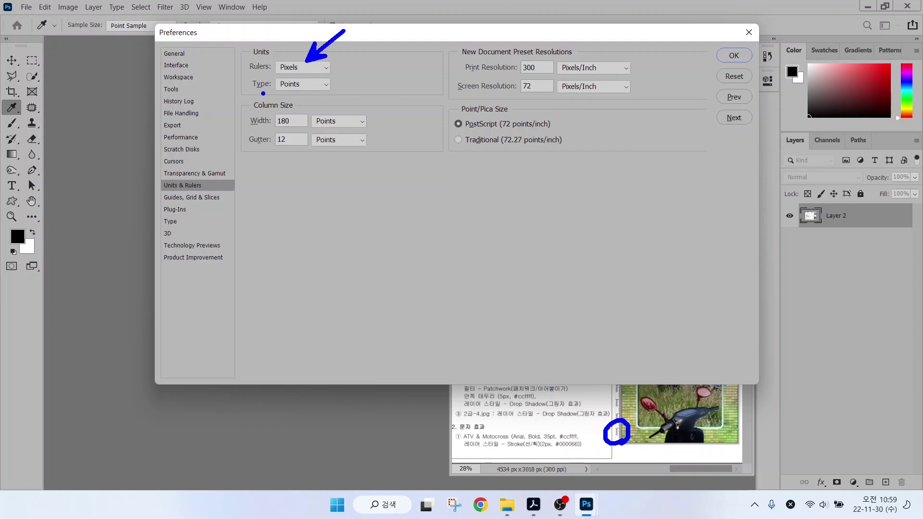
left_click_drag(250, 92, 363, 91)
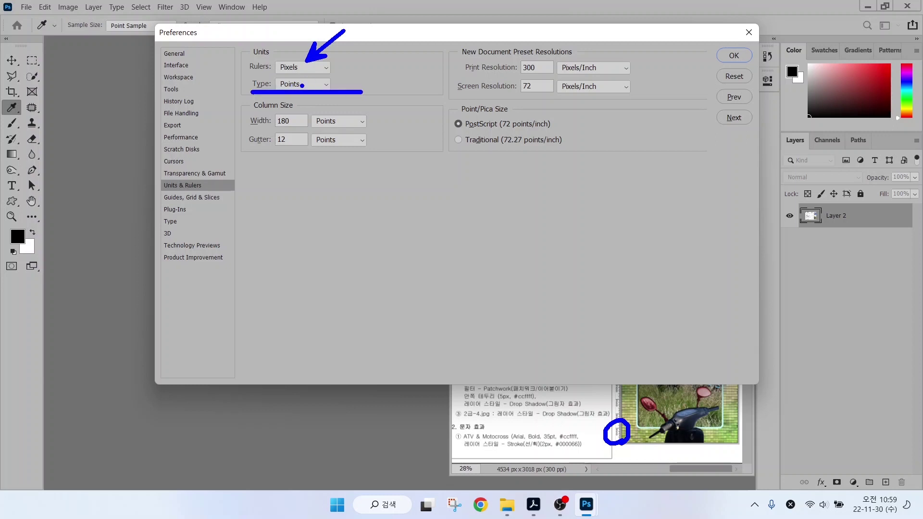
key("e")
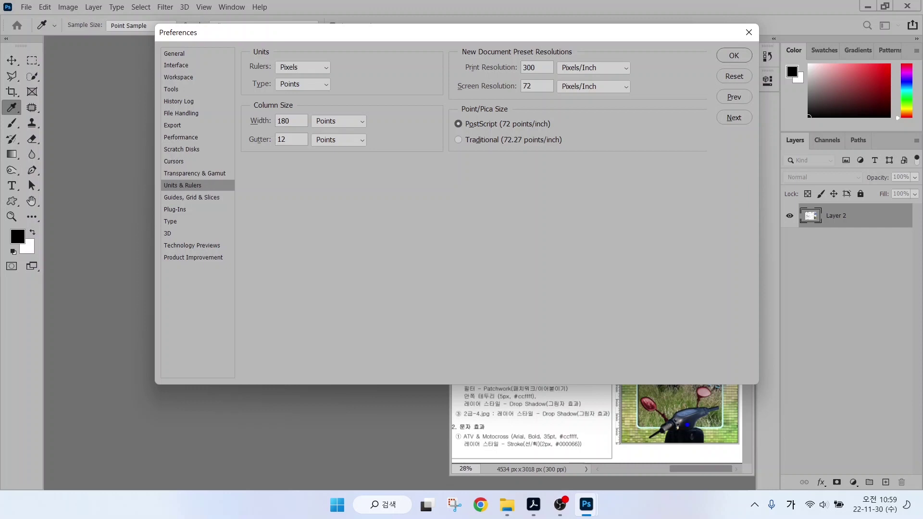
left_click_drag(687, 425, 572, 425)
left_click_drag(639, 381, 639, 470)
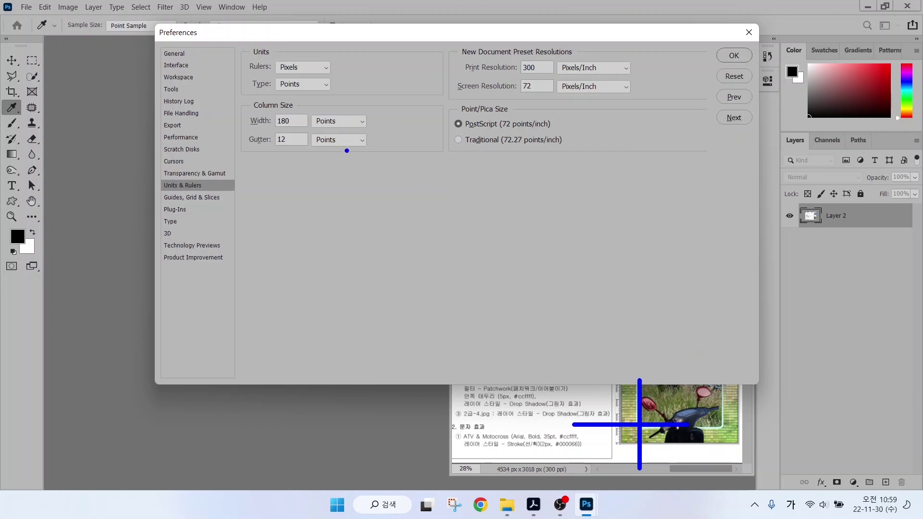
key("alt")
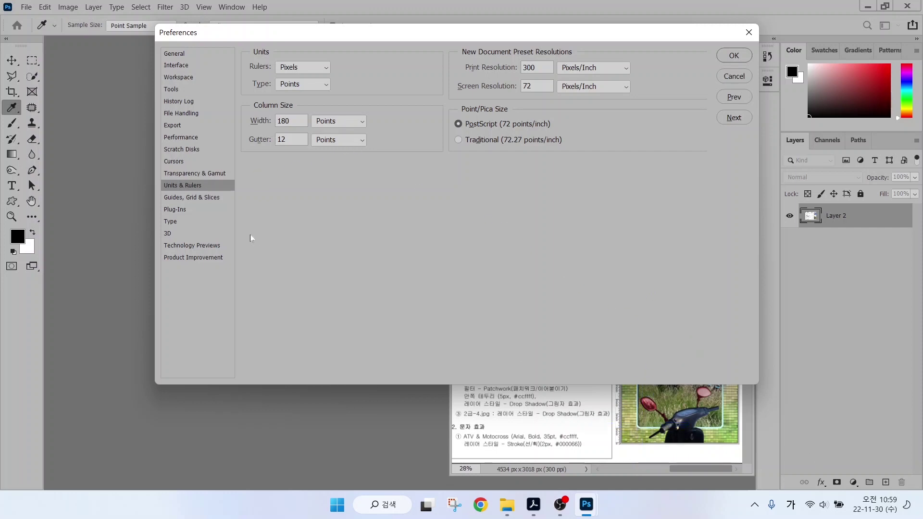
left_click(201, 197)
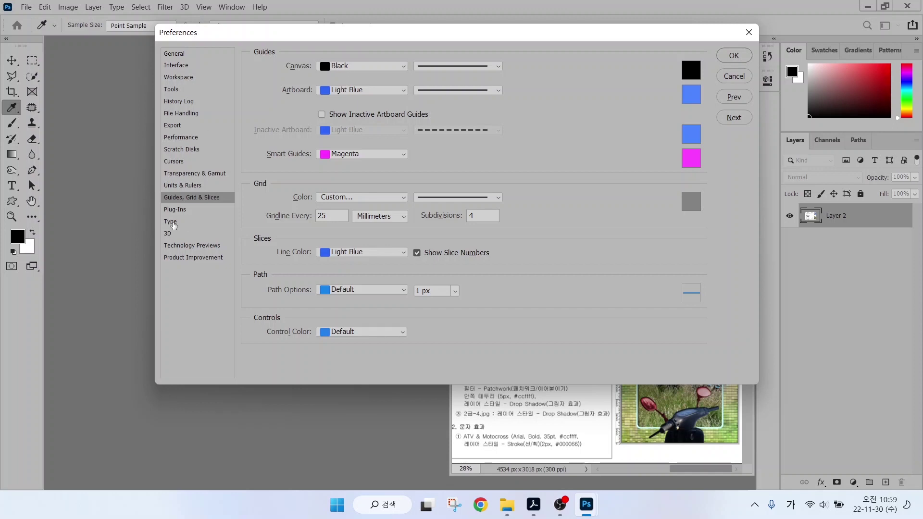
Show the Type preferences page to review smart quotes and text engine options.
left_click(171, 222)
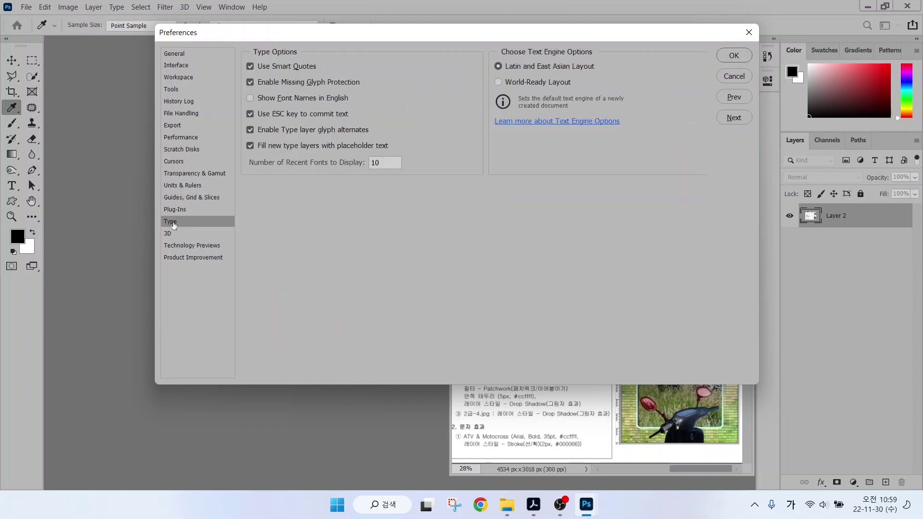
key("alt")
Accept the preferences with OK, returning to the exam sheet's 400 × 500 px JPG task.
left_click(732, 56)
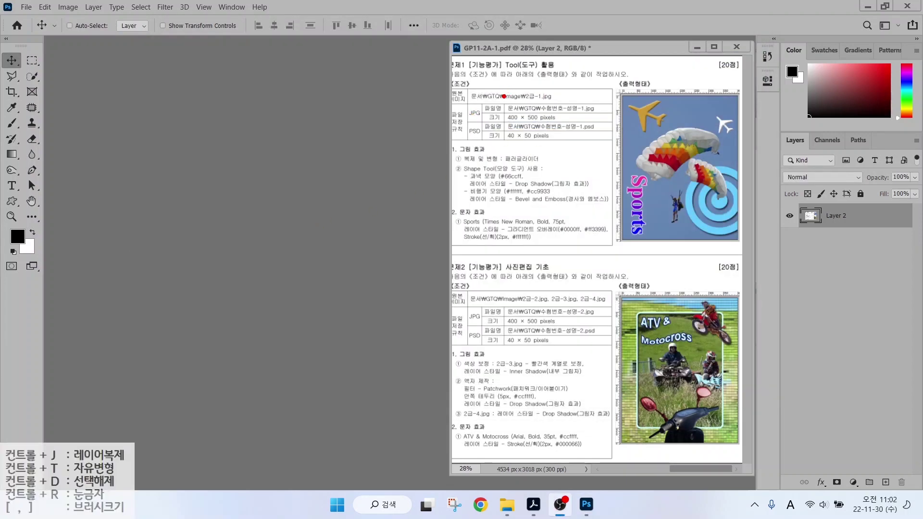
mouse_move(500, 96)
left_mouse_down()
mouse_move(606, 127)
mouse_move(590, 88)
mouse_move(616, 80)
left_mouse_up()
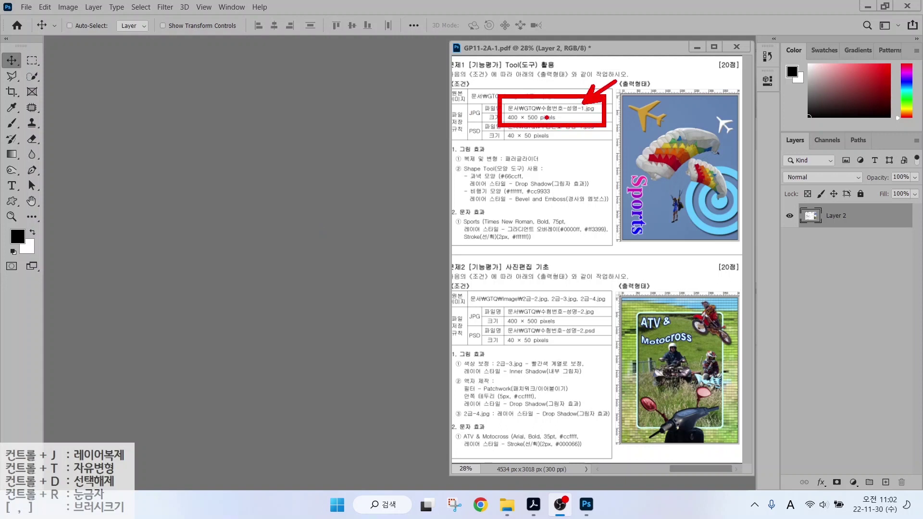
left_click_drag(567, 143, 542, 124)
left_click_drag(542, 124, 551, 140)
Create a new 400 × 500 px, 72 ppi RGB document named with the candidate number and name.
key("Escape")
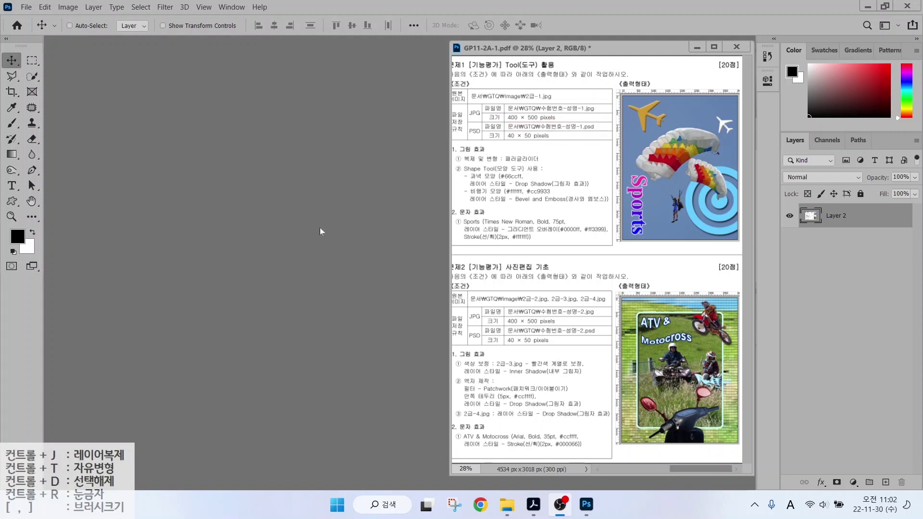
left_click(26, 7)
left_click(31, 19)
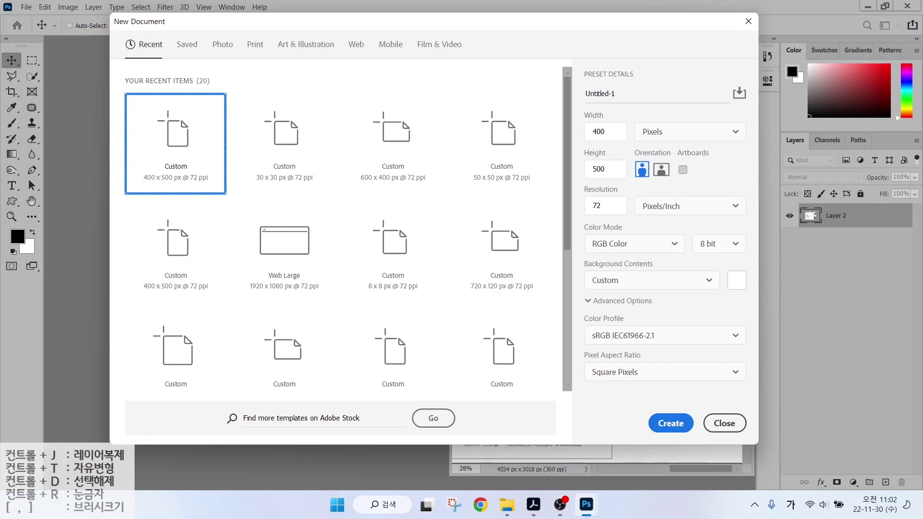
left_click(598, 93)
type("12345")
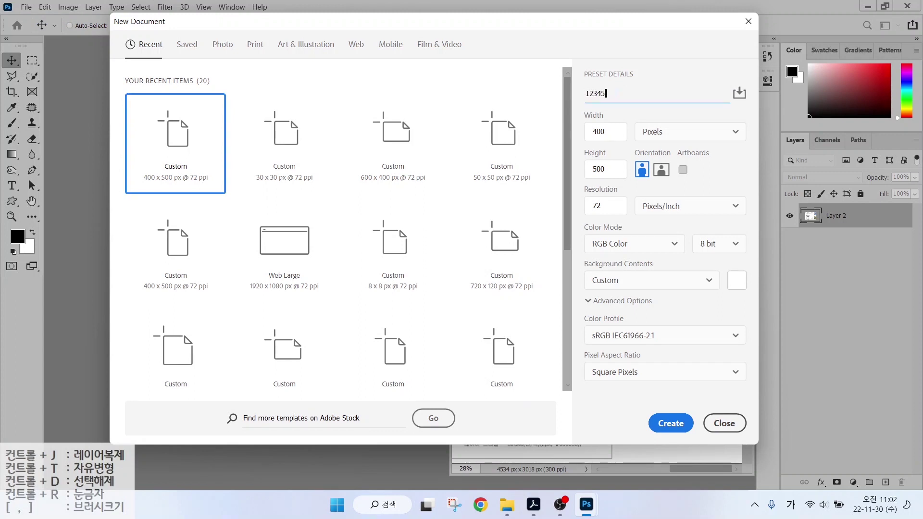
mouse_move(624, 117)
left_mouse_down()
mouse_move(645, 124)
mouse_move(691, 98)
mouse_move(687, 108)
mouse_move(693, 73)
left_mouse_up()
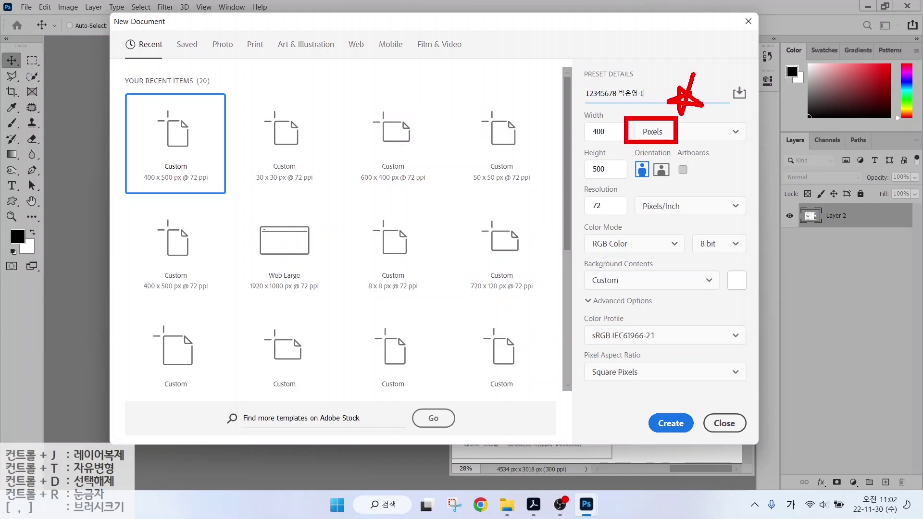
mouse_move(542, 90)
left_mouse_down()
mouse_move(588, 120)
mouse_move(590, 165)
mouse_move(613, 215)
mouse_move(617, 256)
mouse_move(638, 235)
left_mouse_up()
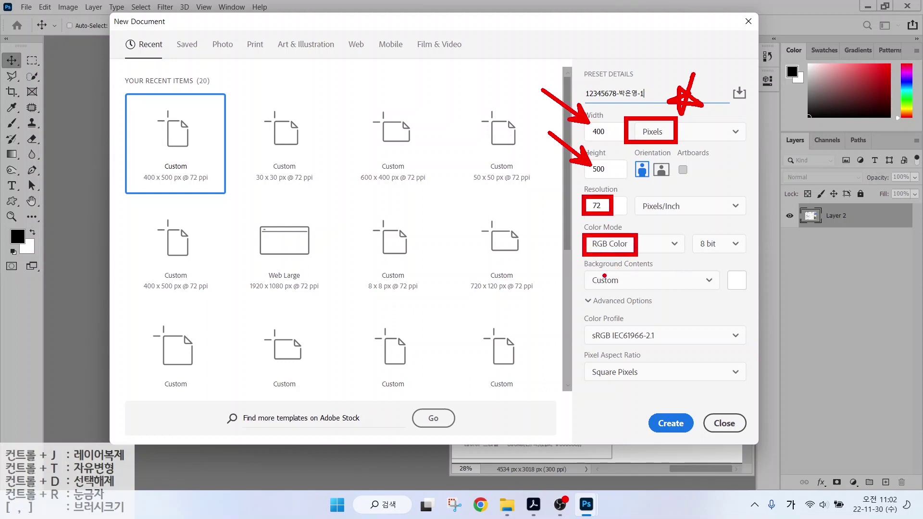
left_click_drag(584, 273, 639, 272)
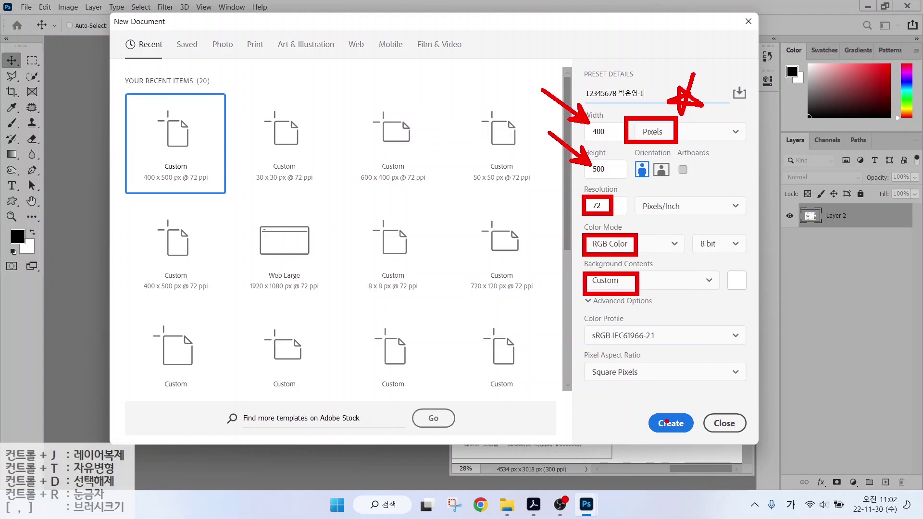
left_click(668, 422)
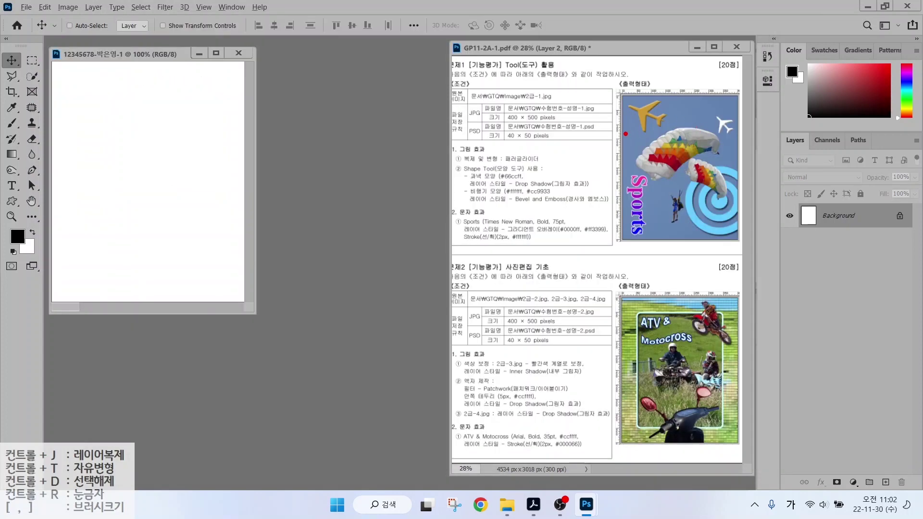
Turn on rulers, fit the blank document on screen, and call up the Open dialog with Ctrl+O.
left_click_drag(591, 130, 694, 130)
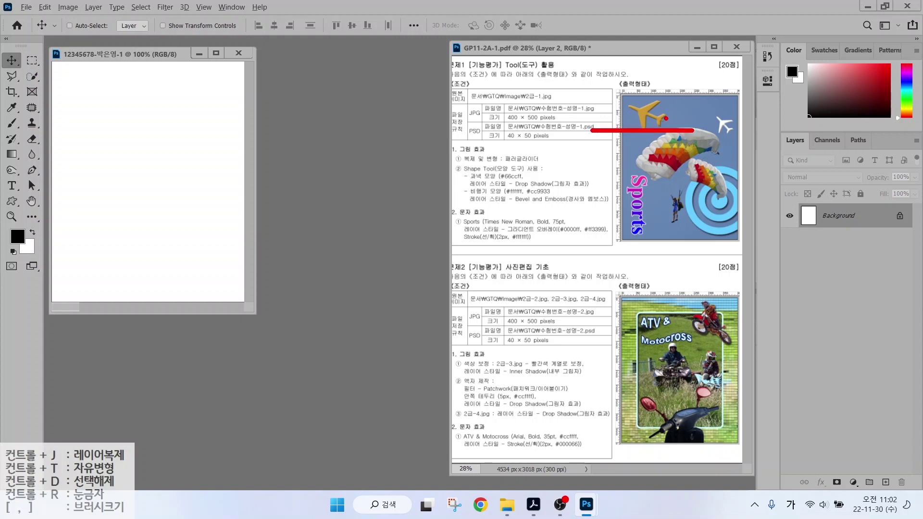
left_click_drag(666, 72, 666, 156)
left_click_drag(648, 90, 620, 44)
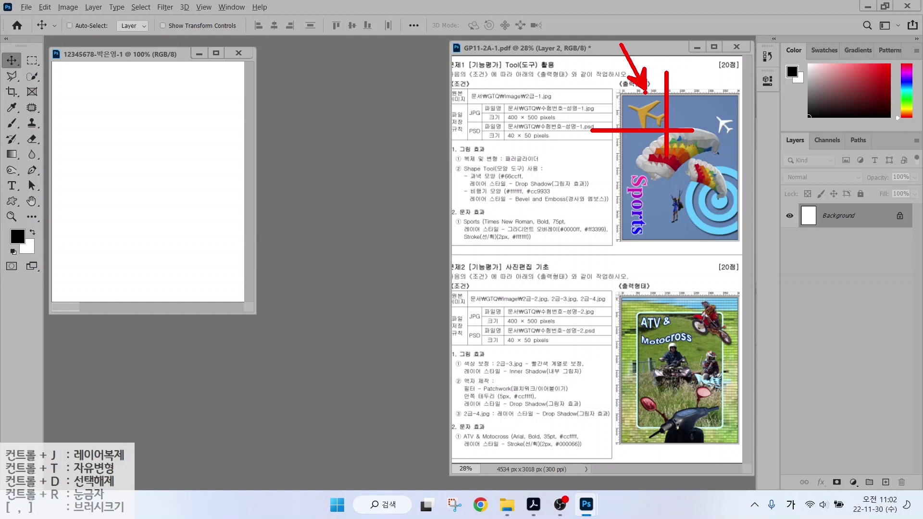
left_click(204, 7)
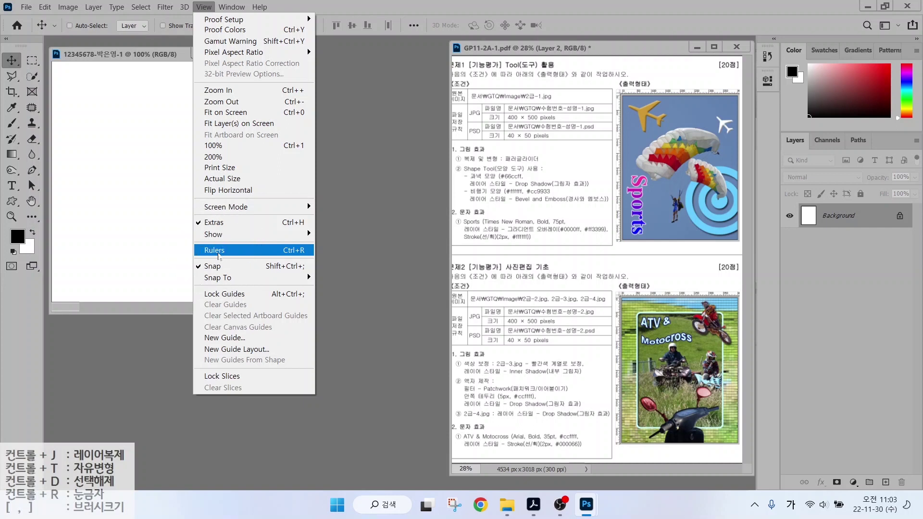
left_click(218, 254)
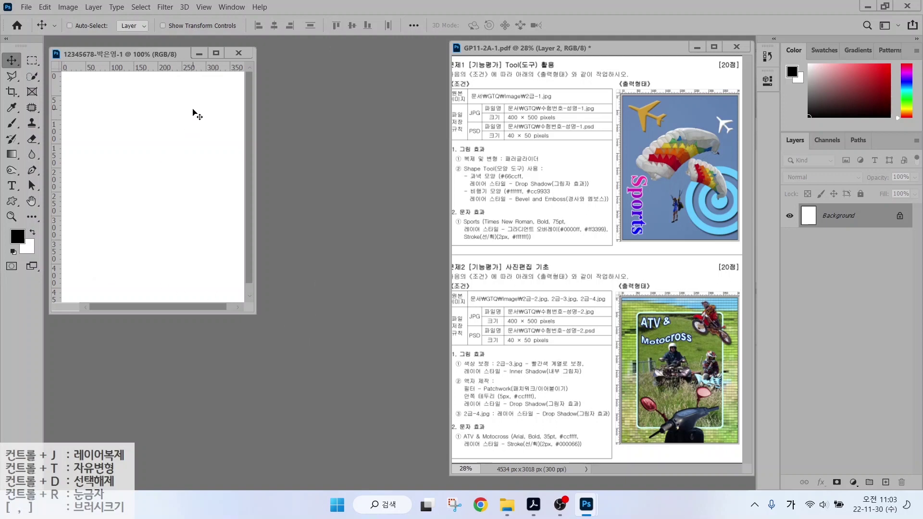
key("ctrl")
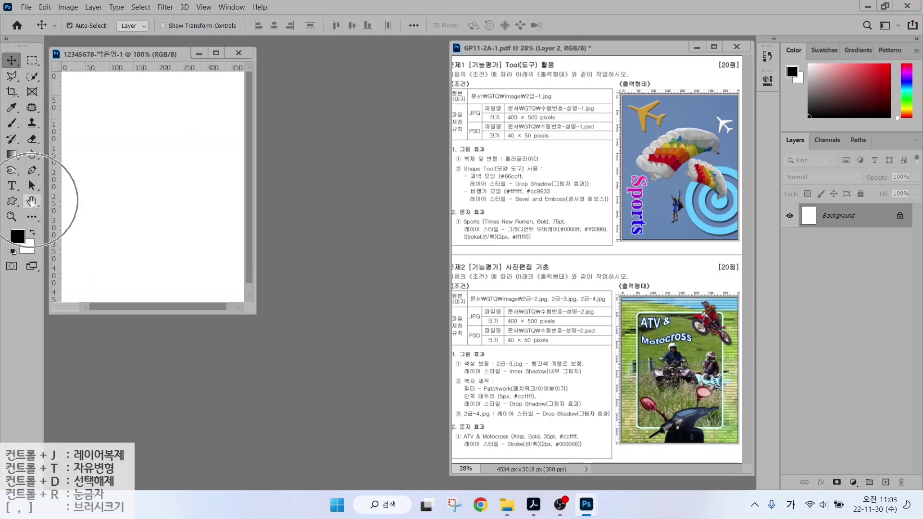
double_click(31, 201)
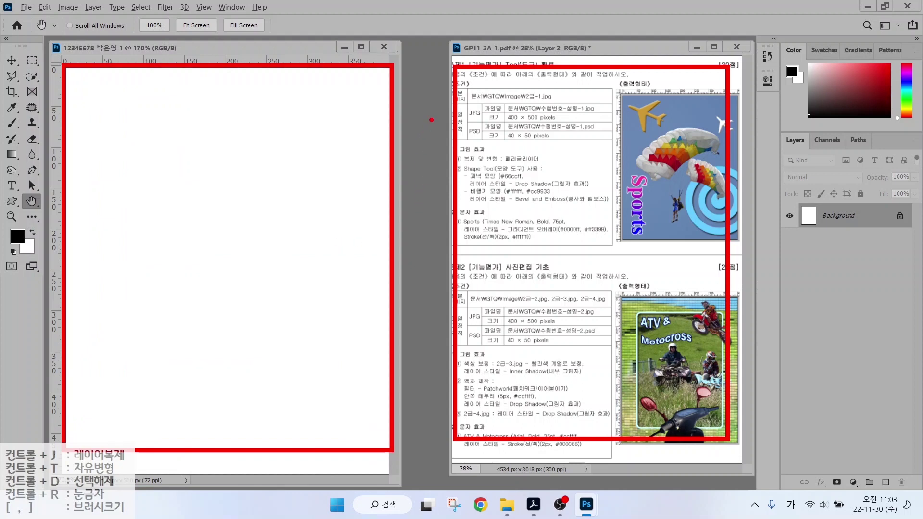
mouse_move(431, 120)
left_mouse_down()
mouse_move(419, 148)
mouse_move(421, 182)
mouse_move(437, 193)
mouse_move(441, 226)
mouse_move(412, 283)
mouse_move(402, 332)
left_mouse_up()
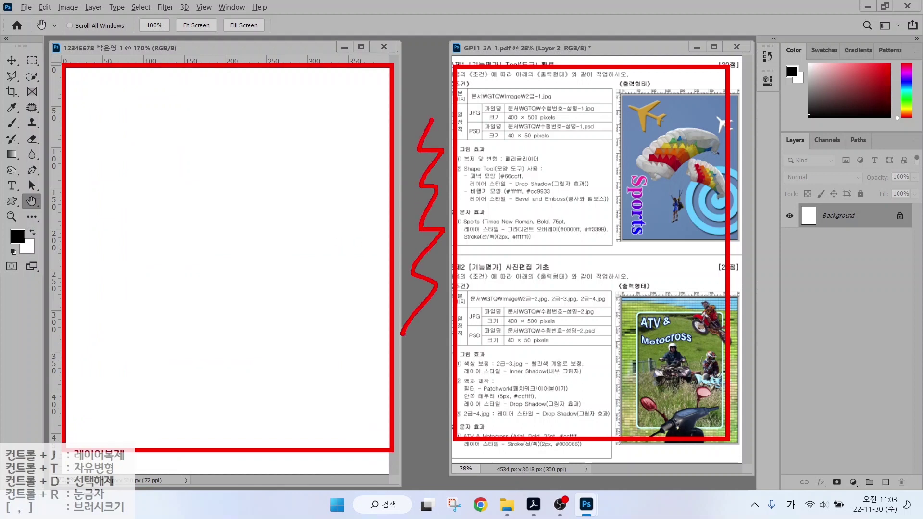
key("Escape")
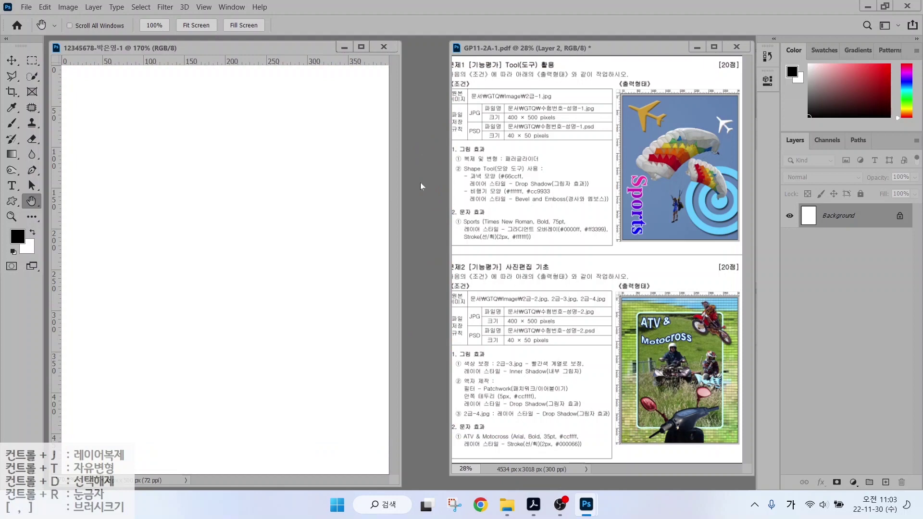
key("ctrl+o")
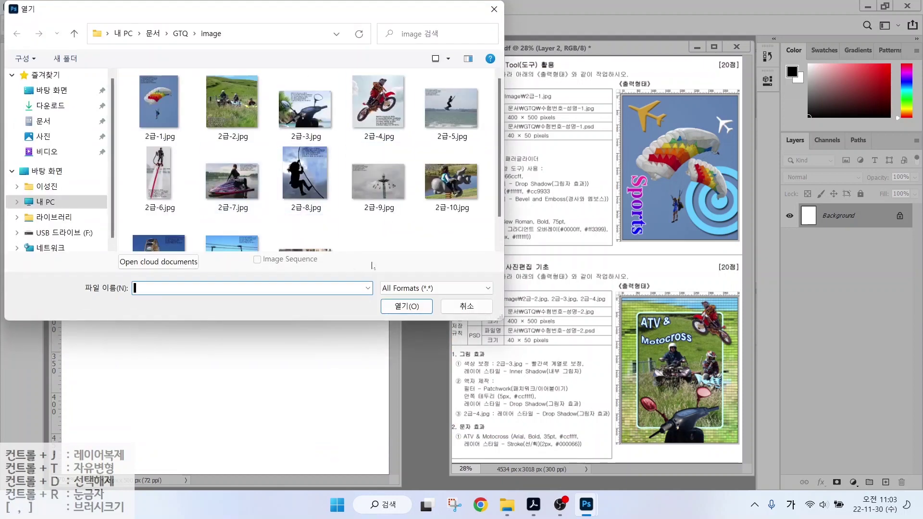
Open 2급-1.jpg from the 문서\GTQ\image folder.
left_click(494, 9)
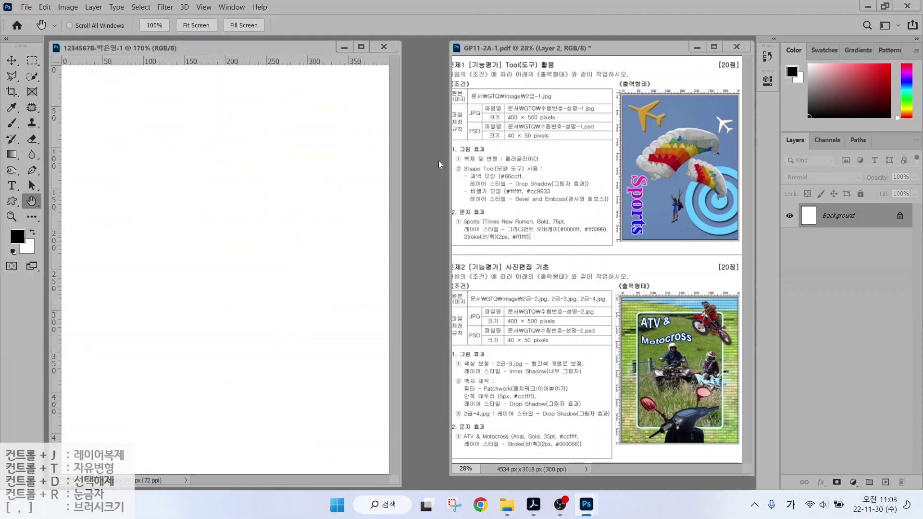
left_click(28, 10)
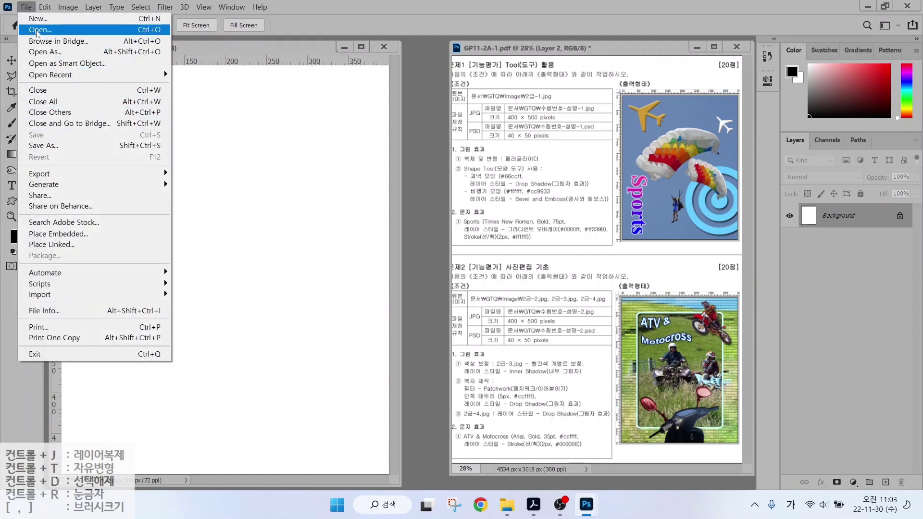
left_click(36, 30)
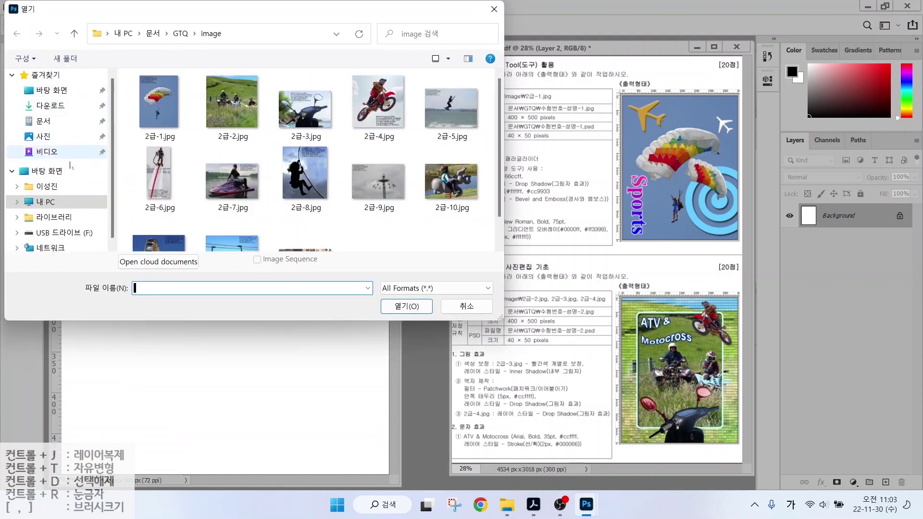
left_click(44, 121)
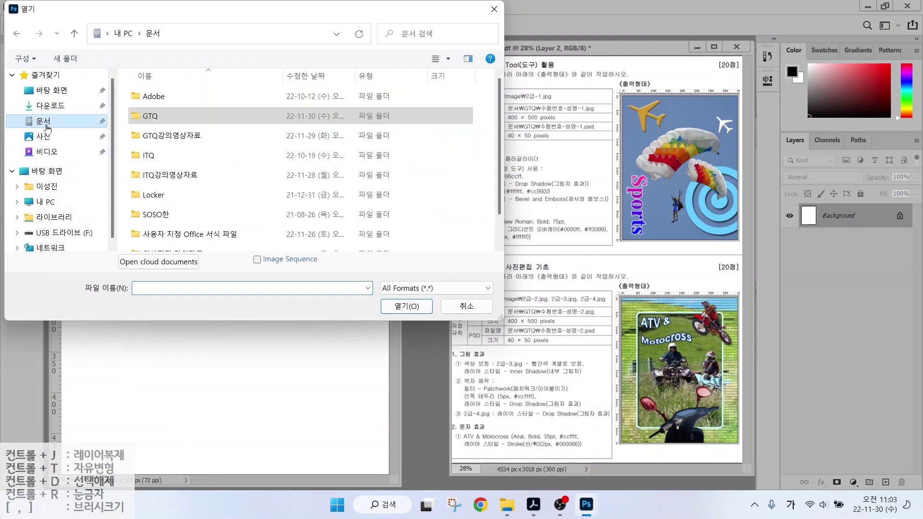
double_click(182, 116)
double_click(170, 97)
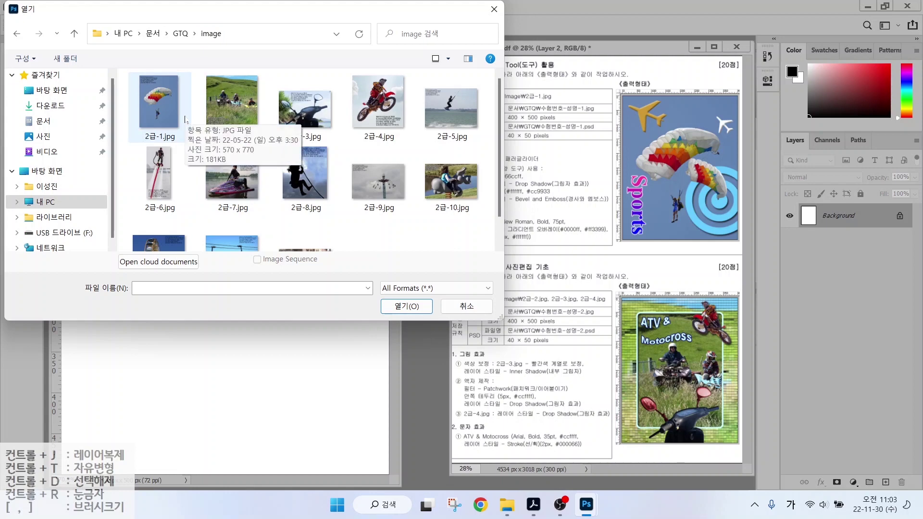
left_click(162, 111)
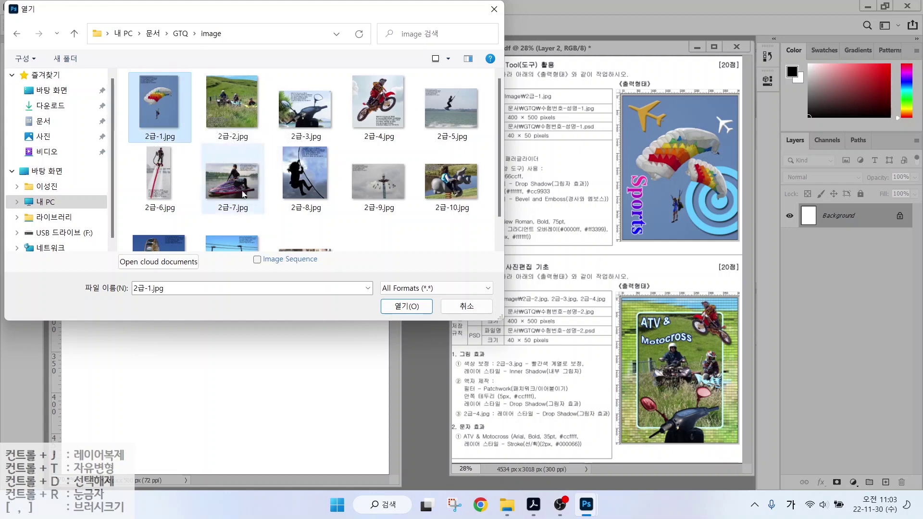
left_click(388, 308)
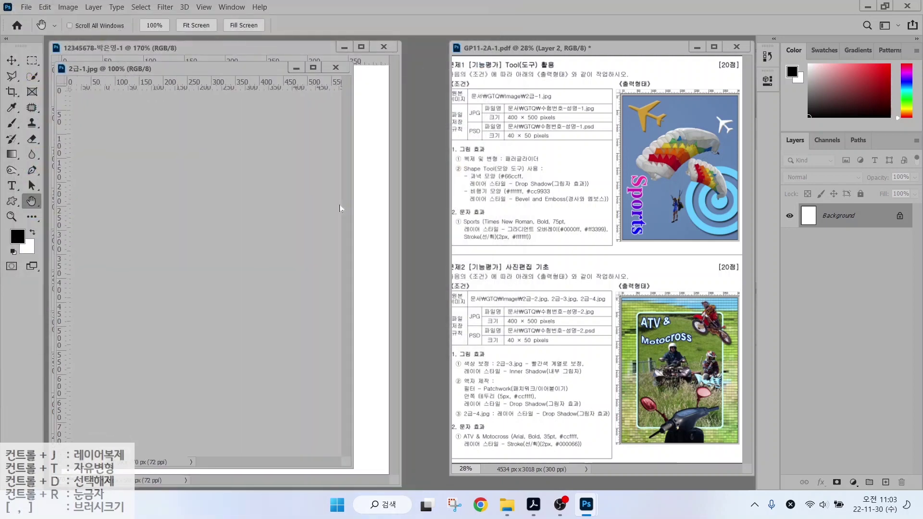
Resize 2급-1.jpg proportionally to 400 px wide, giving 400 × 540 px.
left_click_drag(361, 93, 453, 86)
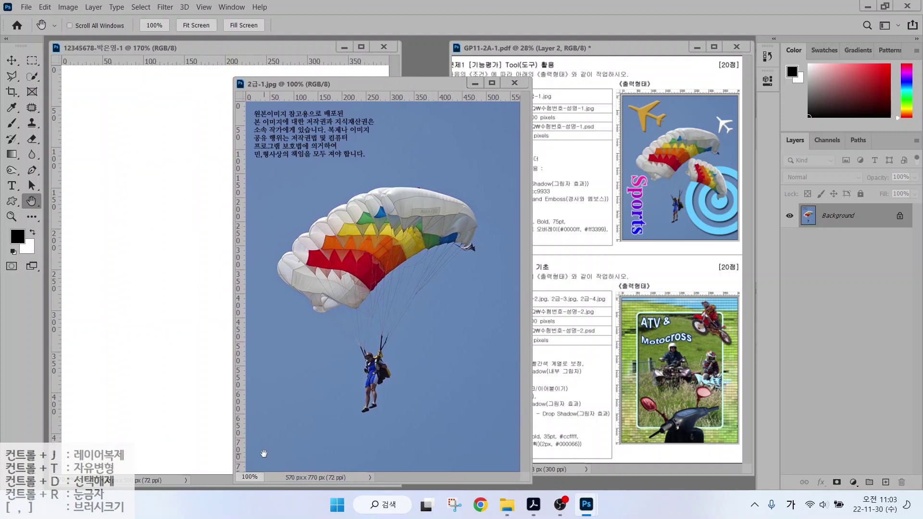
mouse_move(237, 451)
left_mouse_down()
mouse_move(206, 403)
mouse_move(181, 395)
left_mouse_up()
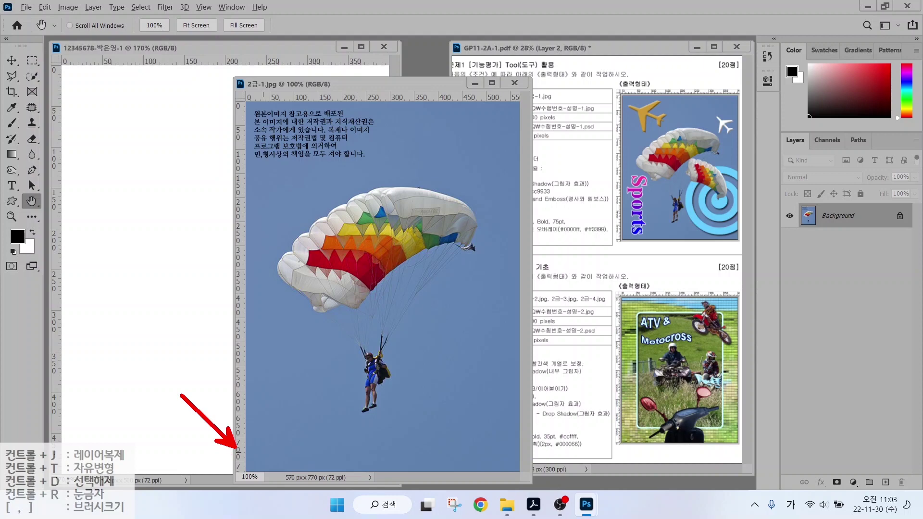
key("Escape")
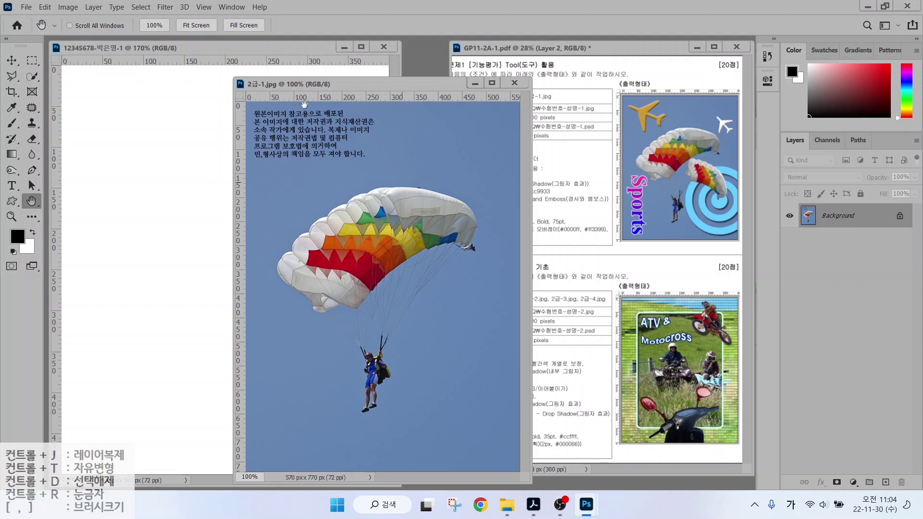
left_click(67, 6)
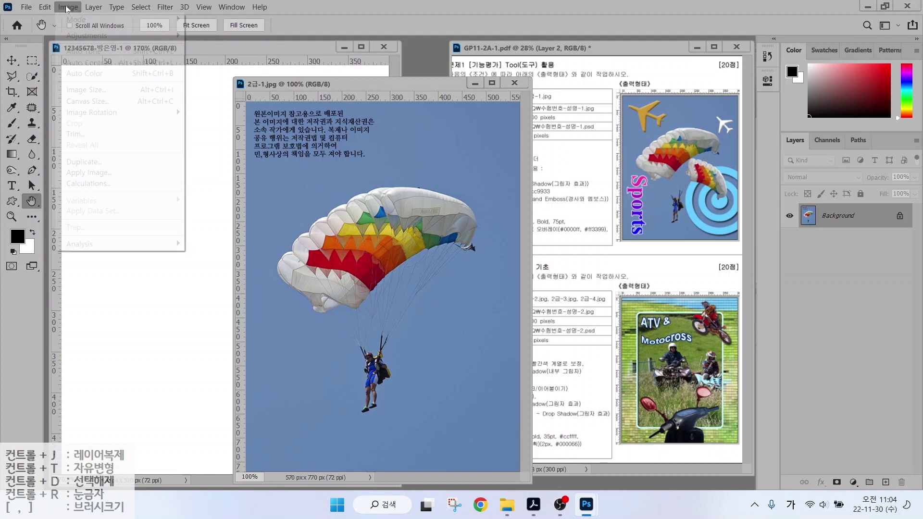
left_click(79, 90)
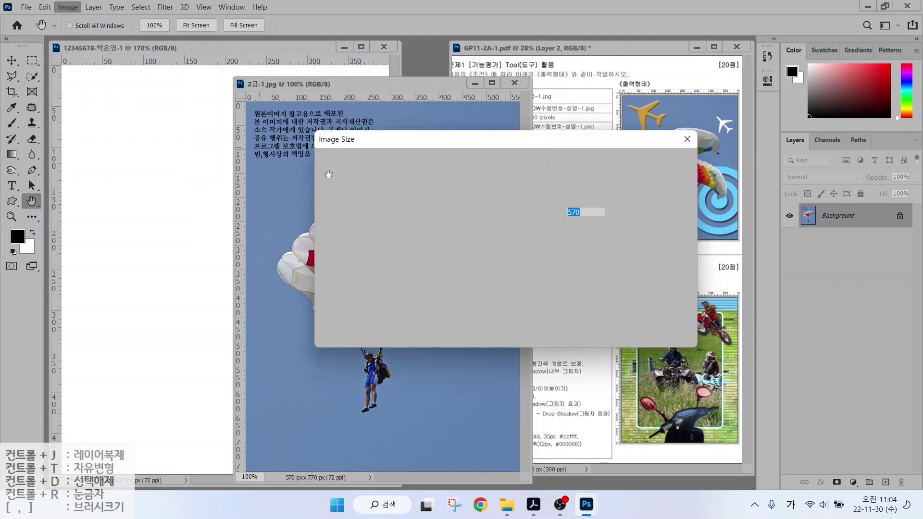
type("400")
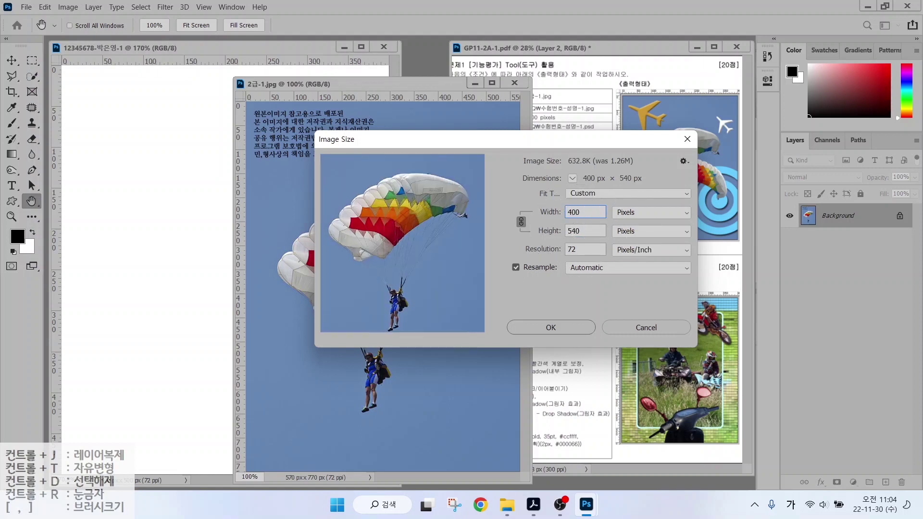
key("Tab")
type("500")
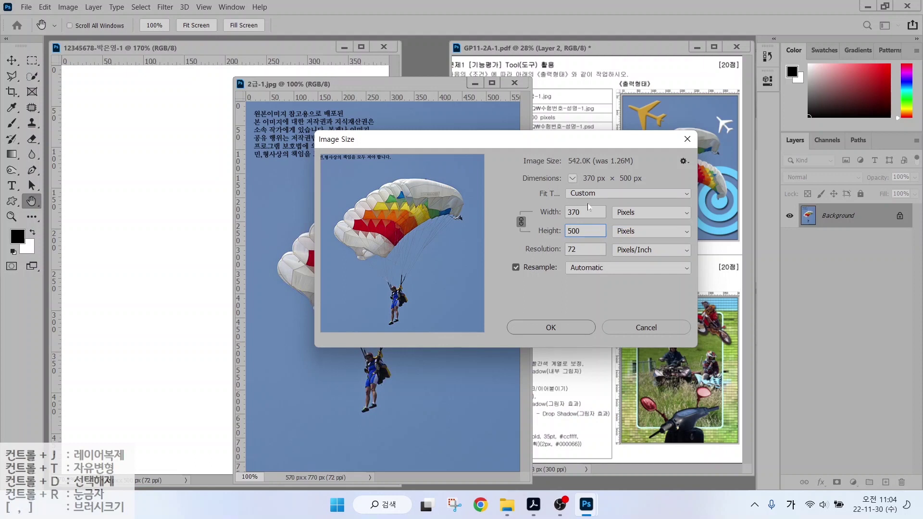
key("shift+Tab")
type("400")
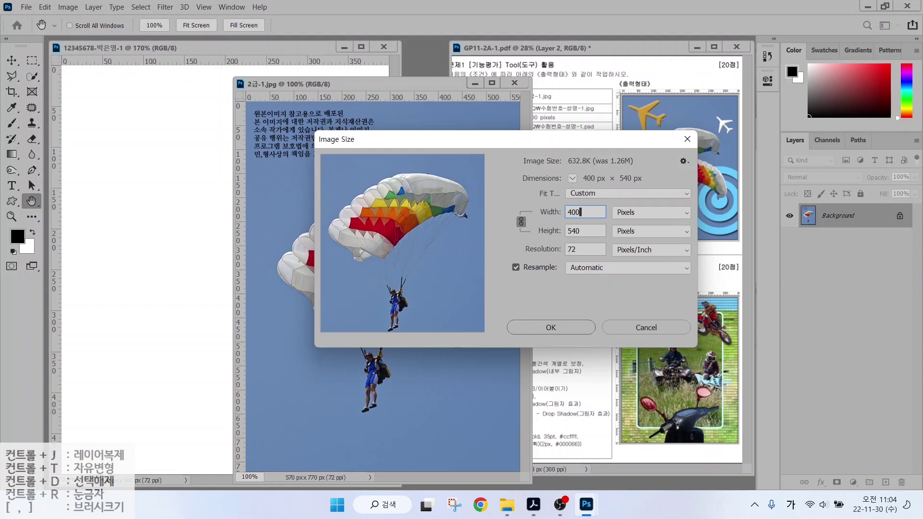
left_click(581, 234)
left_click(556, 328)
left_click_drag(302, 85, 407, 105)
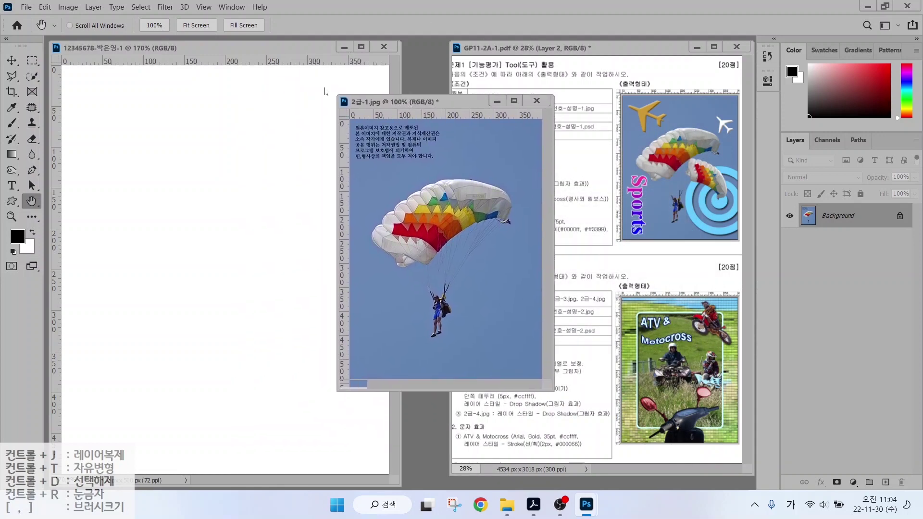
Drag the parachute into the answer document with the Move tool, then undo it.
left_click(12, 61)
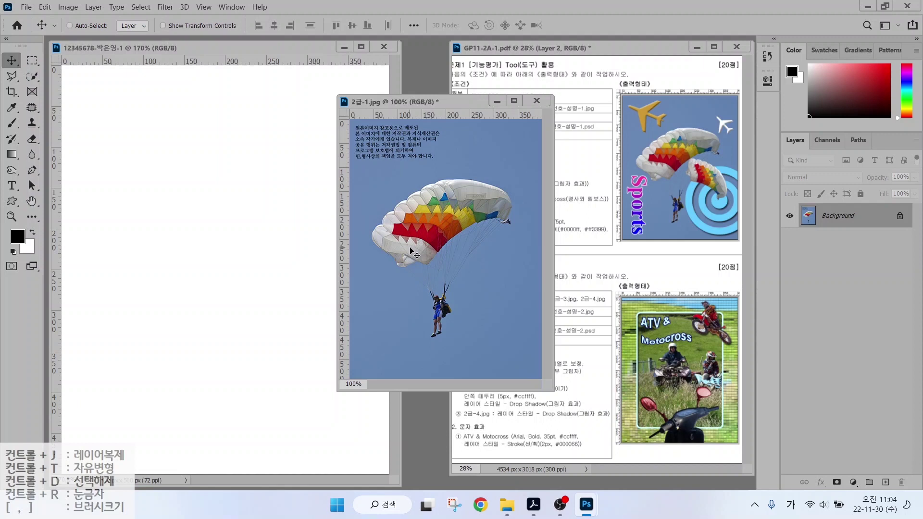
mouse_move(309, 189)
left_mouse_down()
mouse_move(269, 193)
mouse_move(307, 202)
left_mouse_up()
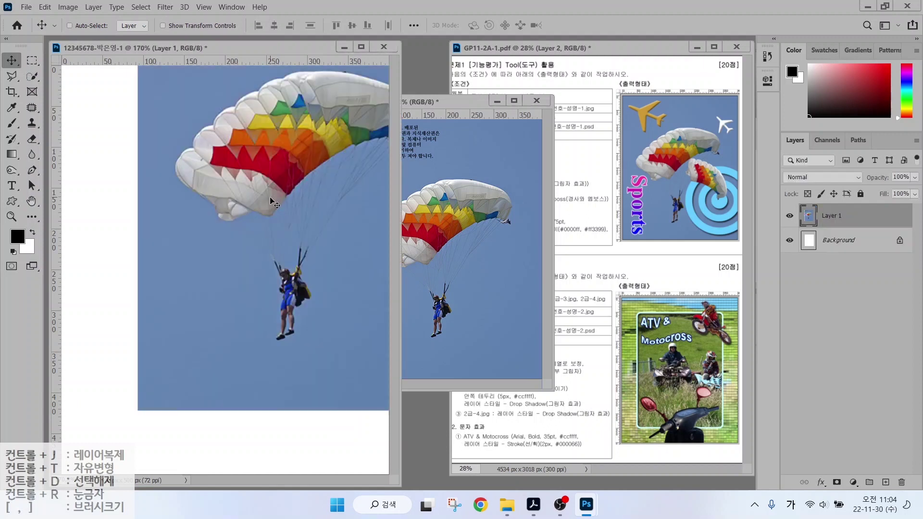
key("ctrl+z")
Copy all of 2급-1.jpg, paste it as Layer 1, and close the source unsaved.
left_click(437, 101)
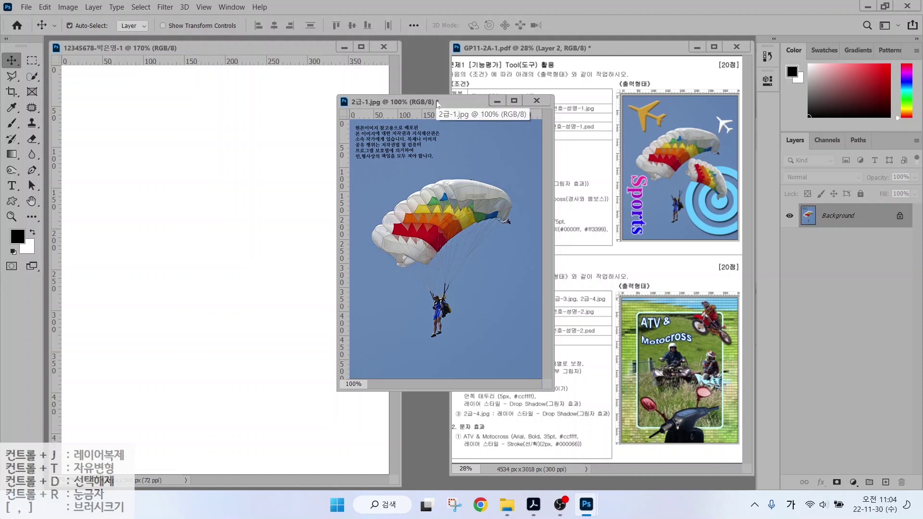
key("ctrl+a")
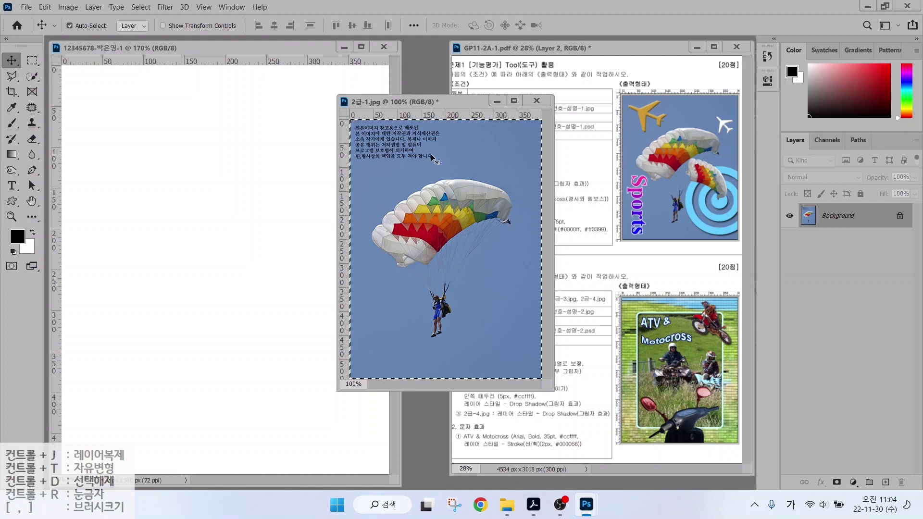
left_click(267, 165)
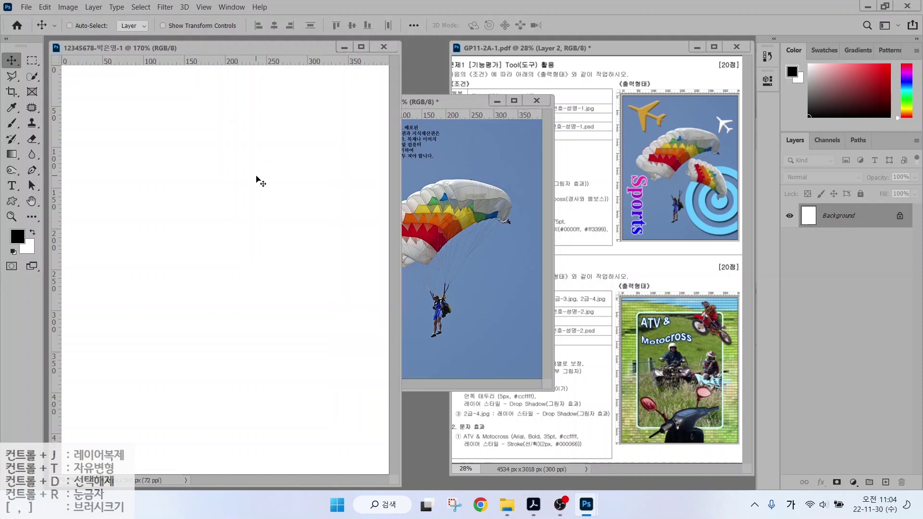
key("ctrl+v")
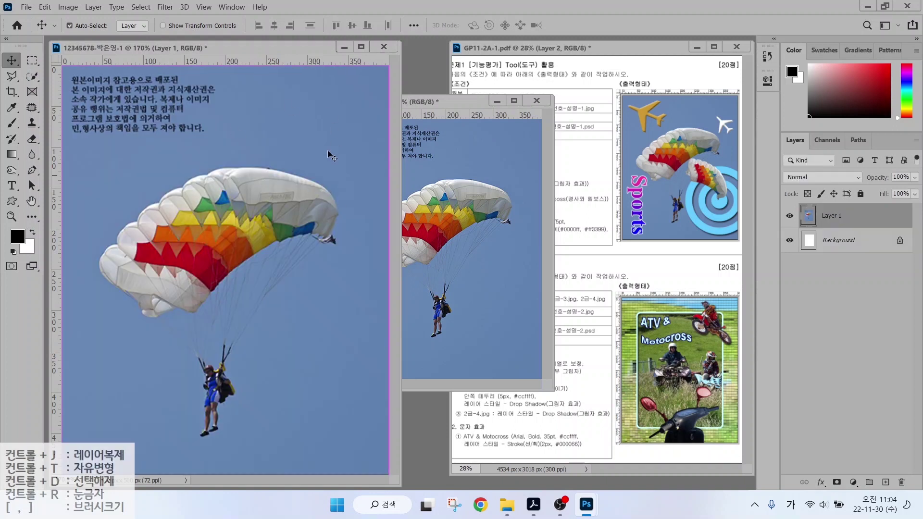
left_click(536, 101)
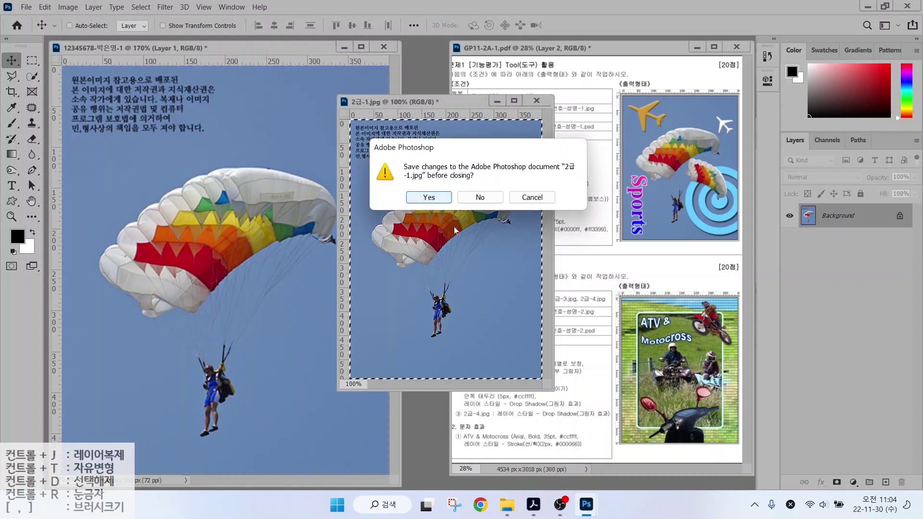
left_click(475, 204)
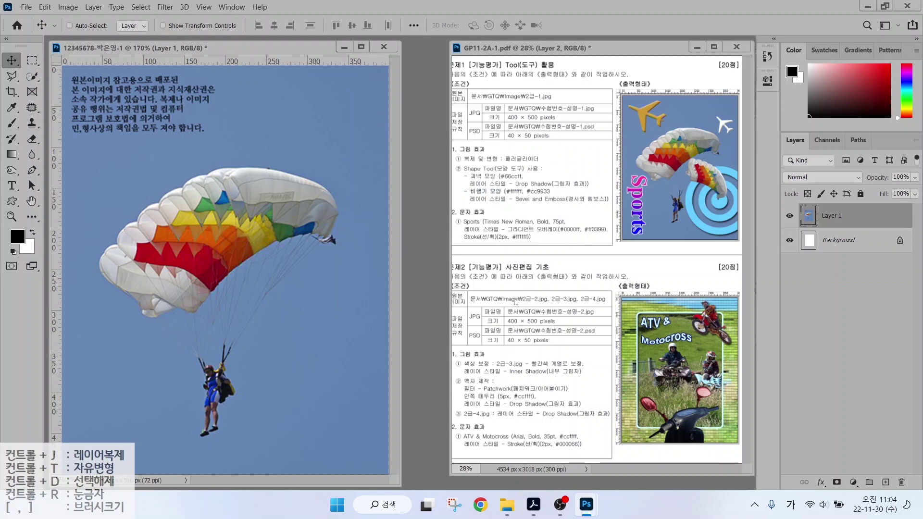
Rename the pasted parachute's Layer 1 to '2-1' in the Layers panel.
left_click_drag(791, 199, 876, 231)
key("ctrl")
double_click(831, 216)
type("2-1")
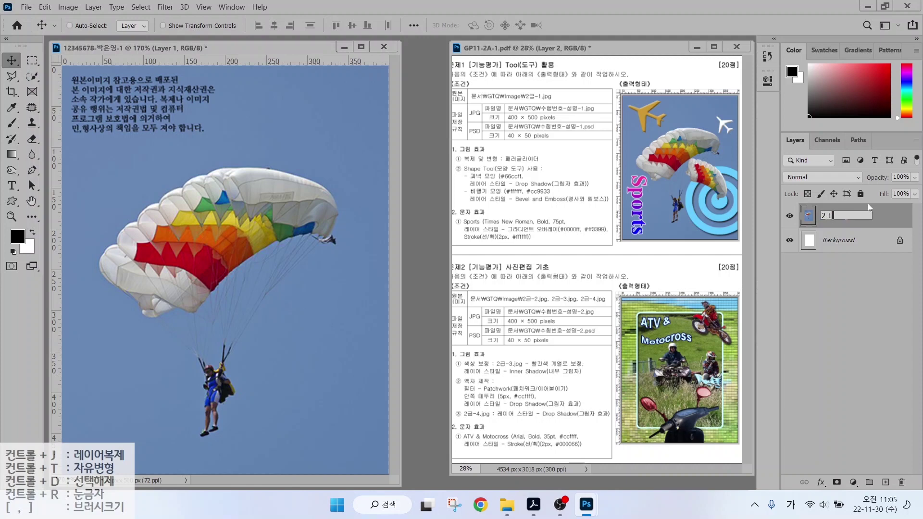
key("Return")
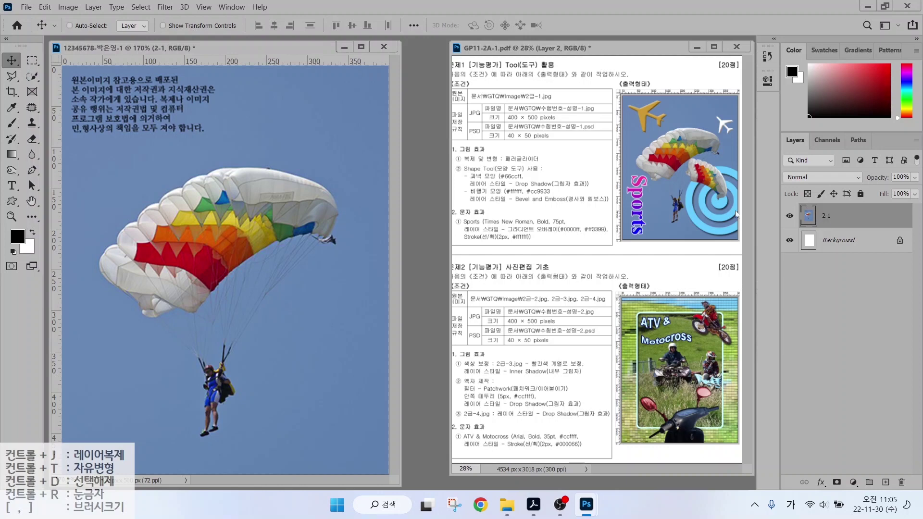
left_click_drag(450, 165, 566, 165)
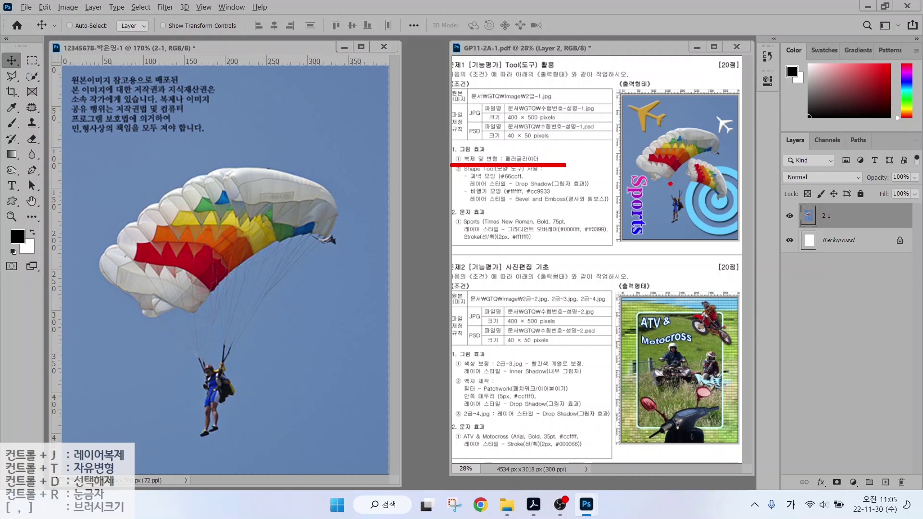
mouse_move(724, 195)
left_mouse_down()
mouse_move(694, 177)
mouse_move(703, 159)
mouse_move(729, 164)
mouse_move(720, 200)
left_mouse_up()
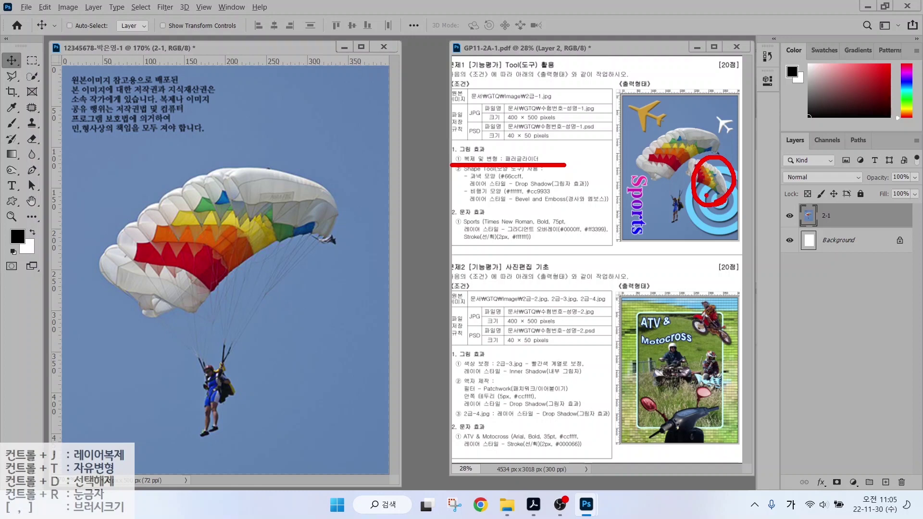
key("Escape")
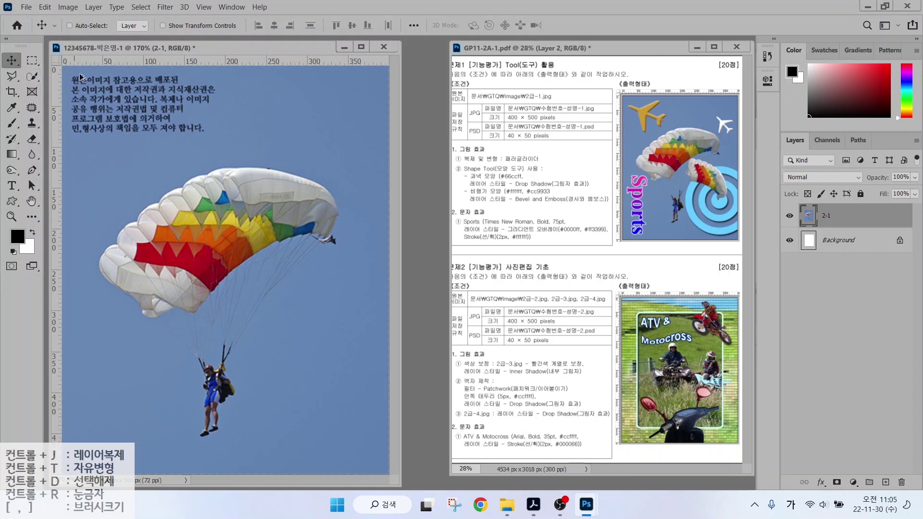
mouse_move(43, 42)
left_mouse_down()
mouse_move(1, 150)
mouse_move(1, 273)
mouse_move(17, 63)
mouse_move(44, 49)
left_mouse_up()
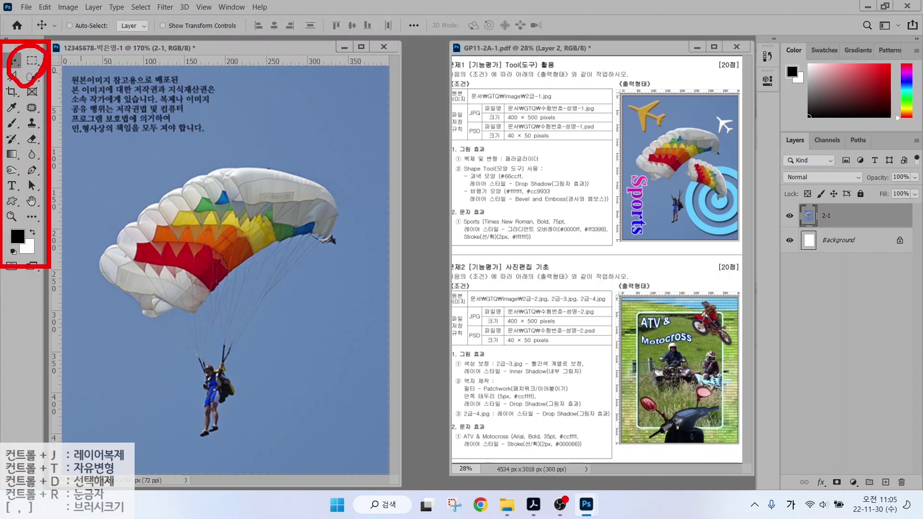
Lasso-select the parachute canopy with Object Selection and copy it to a new Layer 1 with Ctrl+J.
key("Escape")
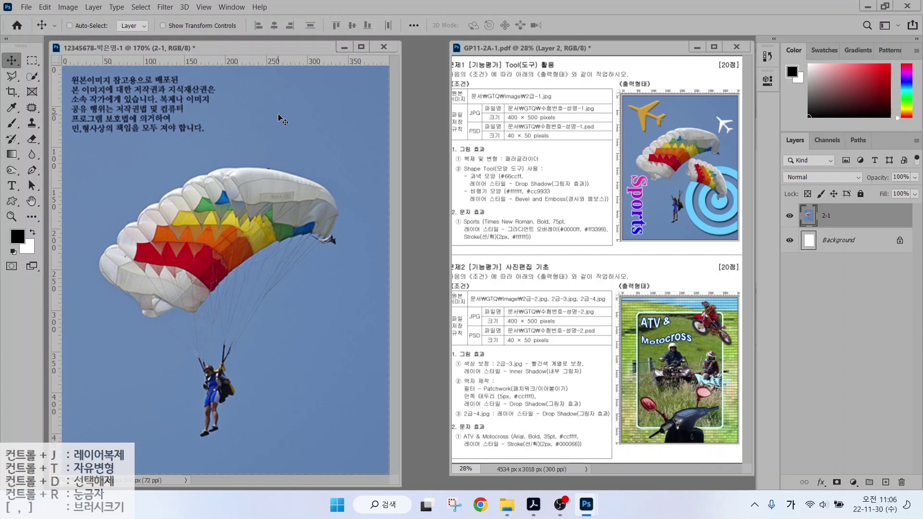
left_click(33, 78)
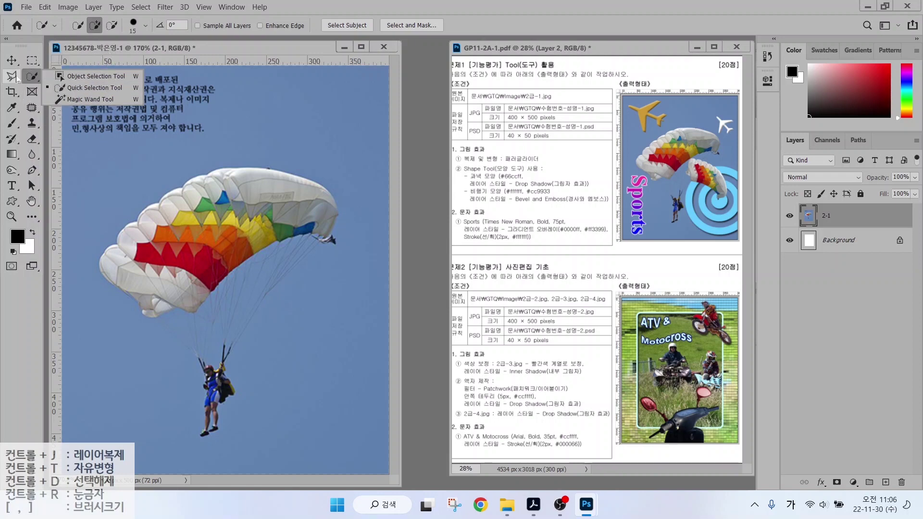
left_click(73, 76)
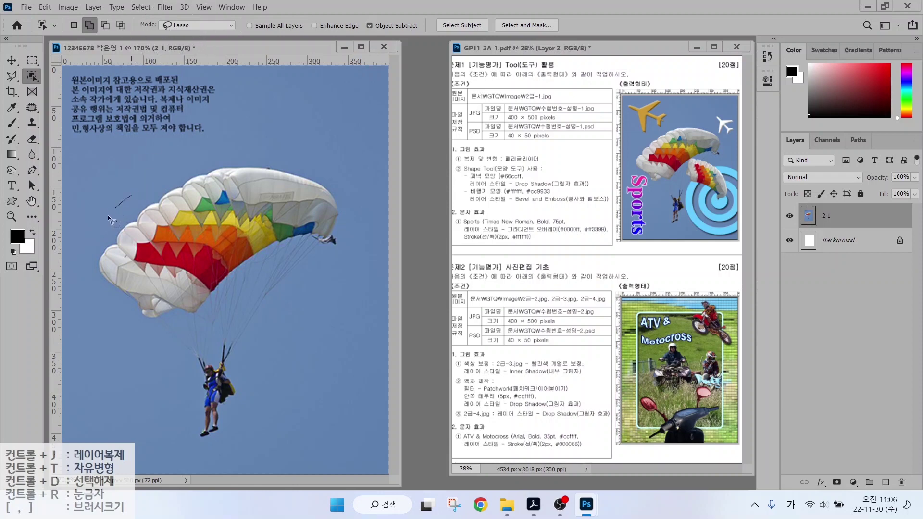
mouse_move(163, 334)
left_mouse_down()
mouse_move(204, 319)
mouse_move(277, 267)
mouse_move(322, 258)
left_mouse_up()
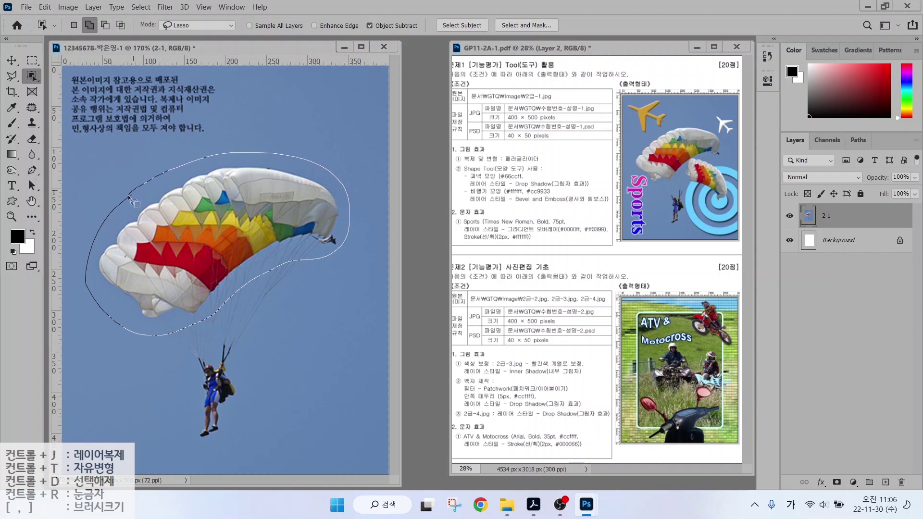
left_click_drag(128, 195, 147, 248)
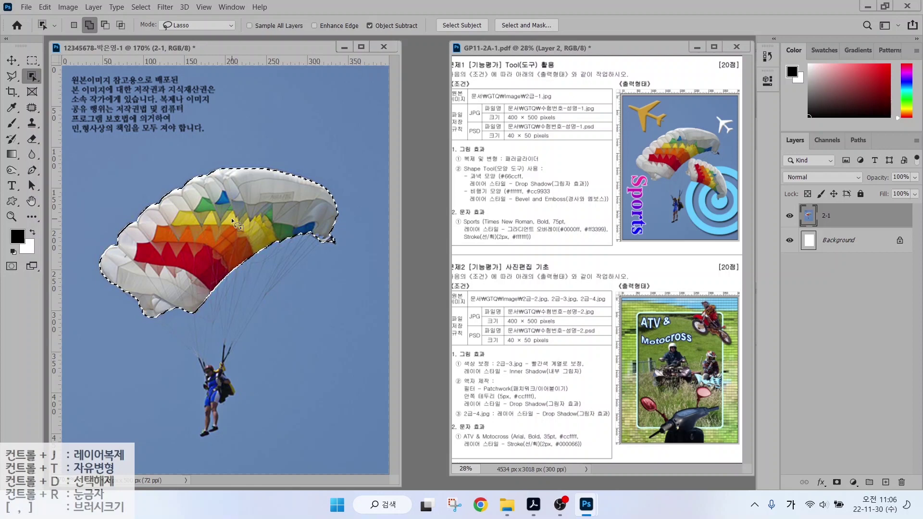
key("ctrl+j")
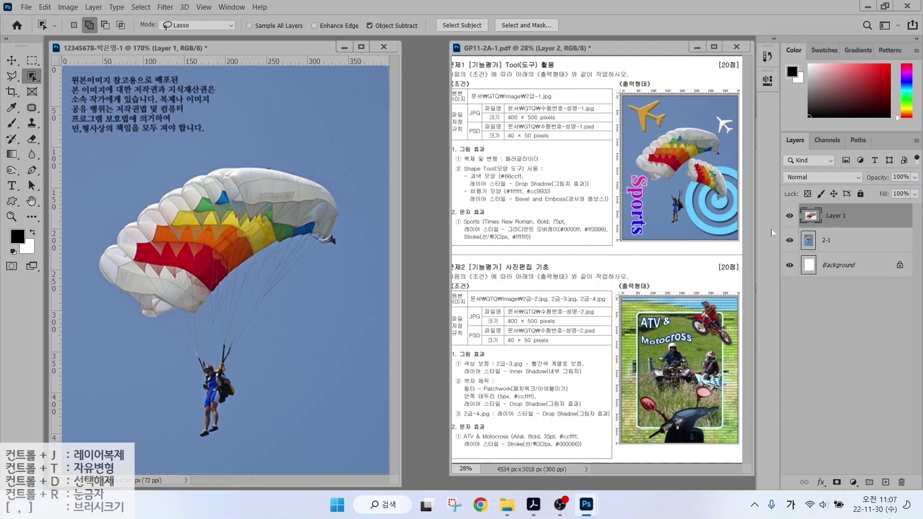
Drag the copied canopy on Layer 1 up and right so it overlaps the original.
mouse_move(782, 210)
left_mouse_down()
mouse_move(839, 230)
mouse_move(845, 217)
mouse_move(827, 238)
left_mouse_up()
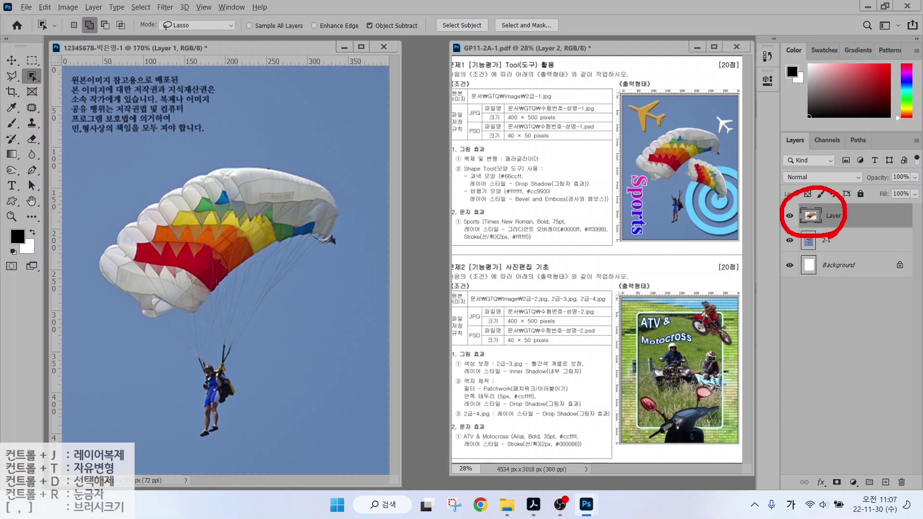
key("Escape")
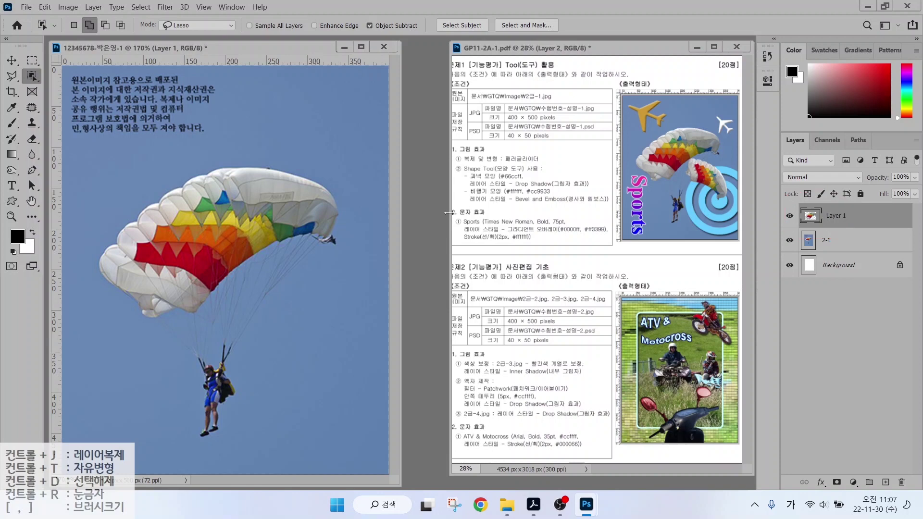
key("v")
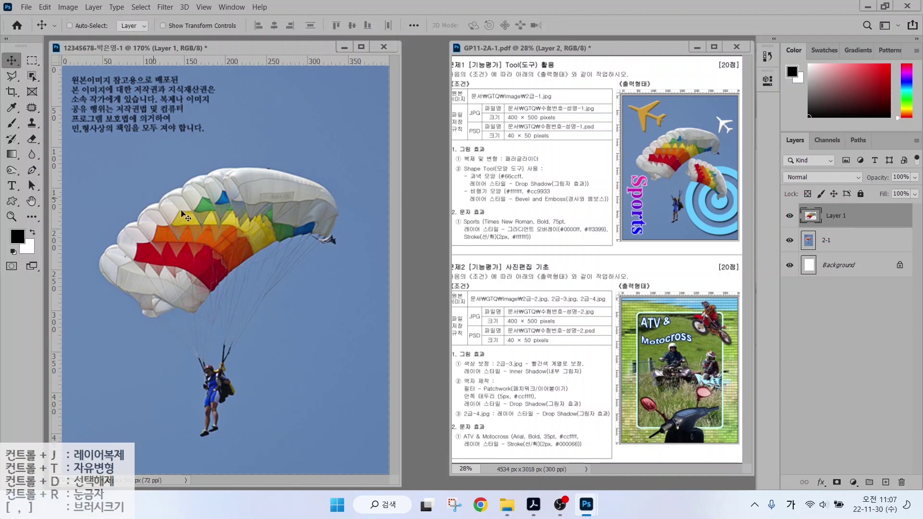
left_click_drag(198, 222, 214, 178)
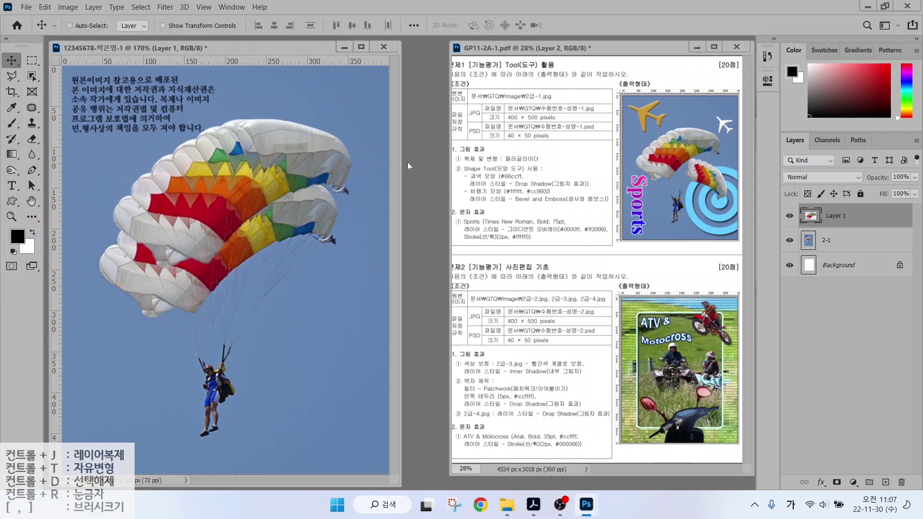
key("ctrl")
left_click(45, 7)
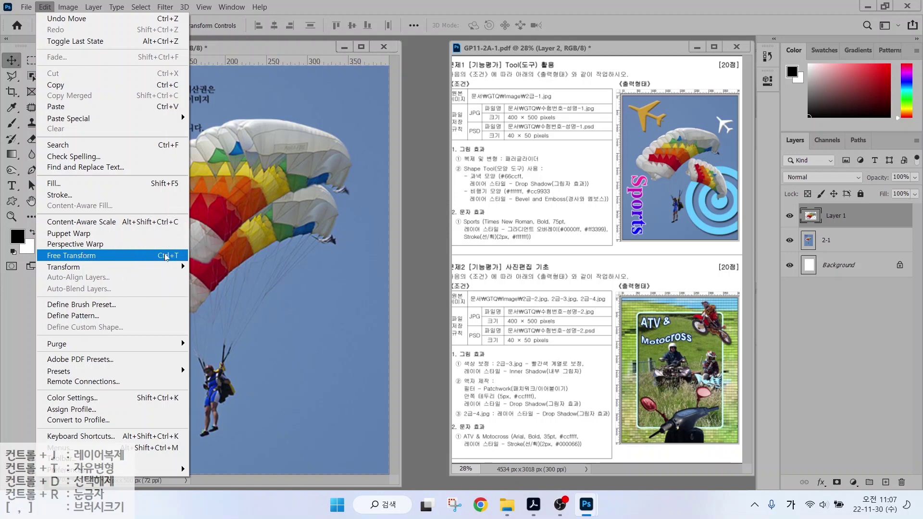
Free-transform the canopy copy: scale to about 72%, rotate clockwise and flip horizontally.
left_click(166, 256)
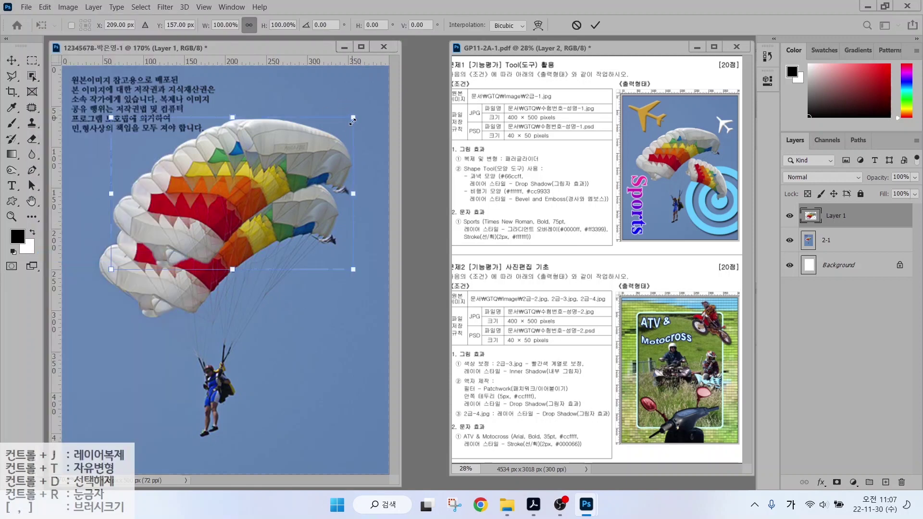
left_click_drag(358, 127, 353, 130)
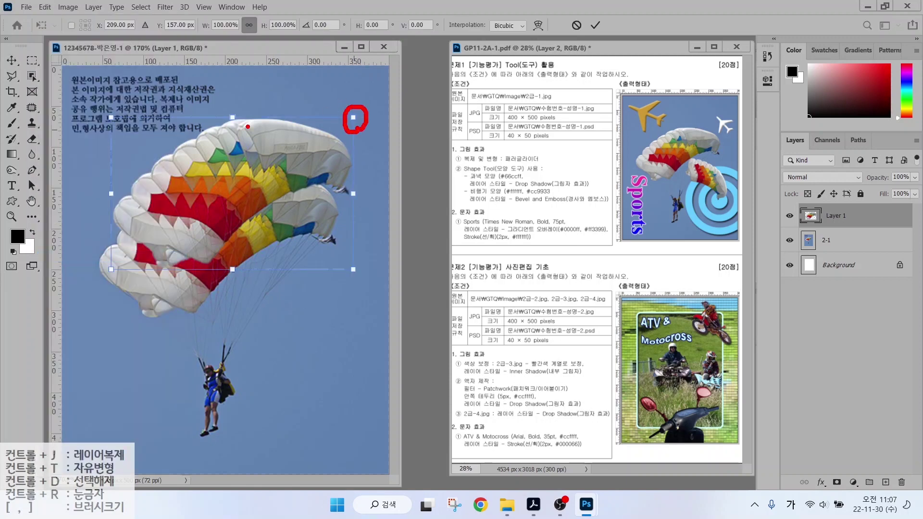
mouse_move(248, 127)
left_mouse_down()
mouse_move(222, 128)
mouse_move(243, 128)
left_mouse_up()
mouse_move(115, 121)
left_mouse_down()
mouse_move(99, 107)
mouse_move(117, 123)
left_mouse_up()
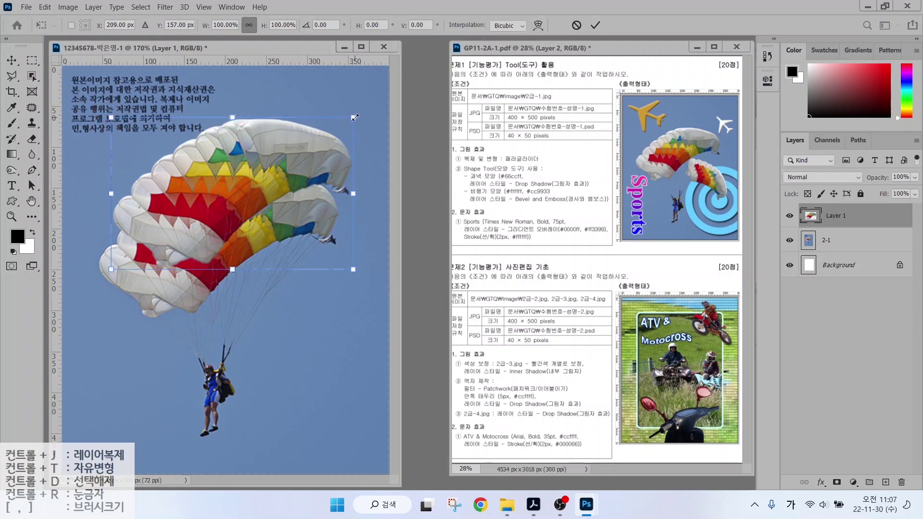
mouse_move(354, 118)
left_mouse_down()
mouse_move(286, 174)
mouse_move(317, 144)
mouse_move(292, 160)
left_mouse_up()
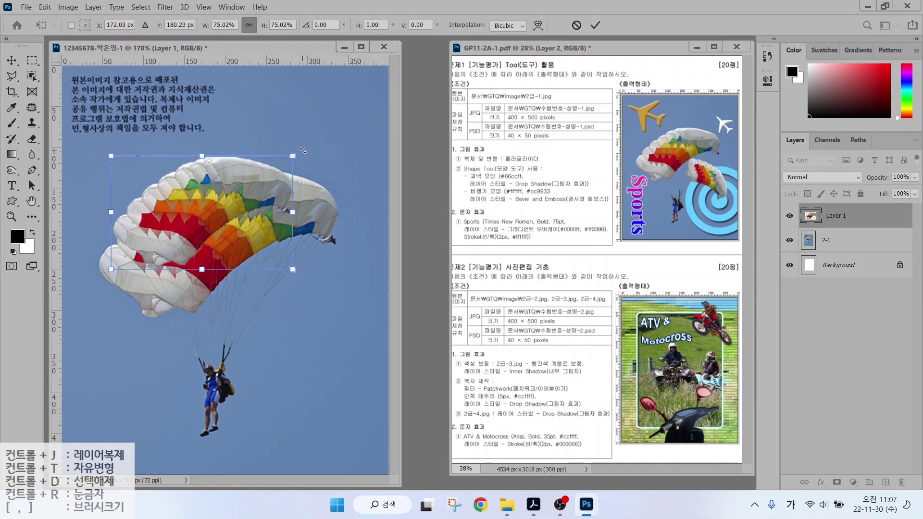
left_click_drag(303, 150, 272, 176)
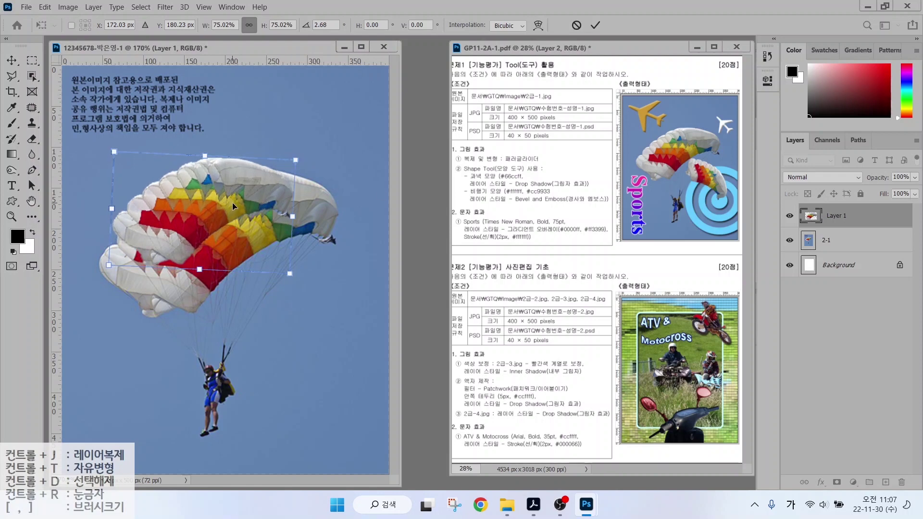
left_click_drag(232, 203, 287, 139)
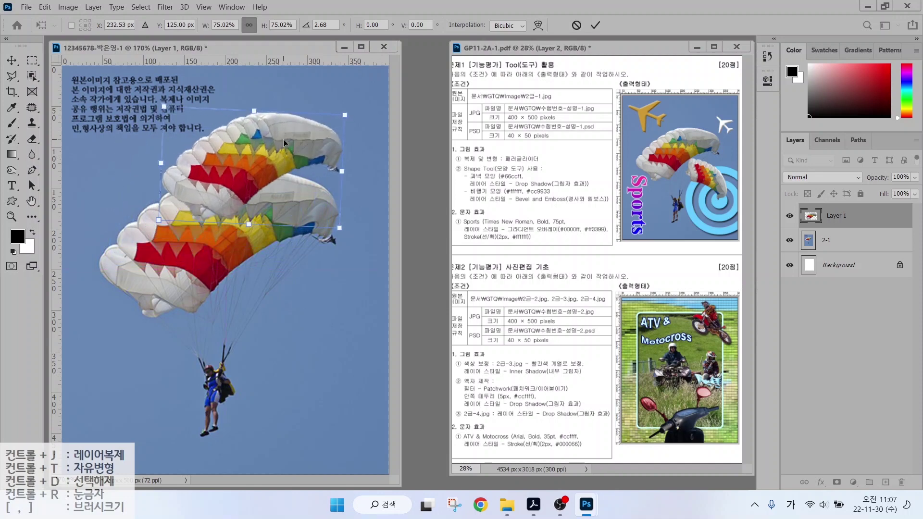
right_click(283, 139)
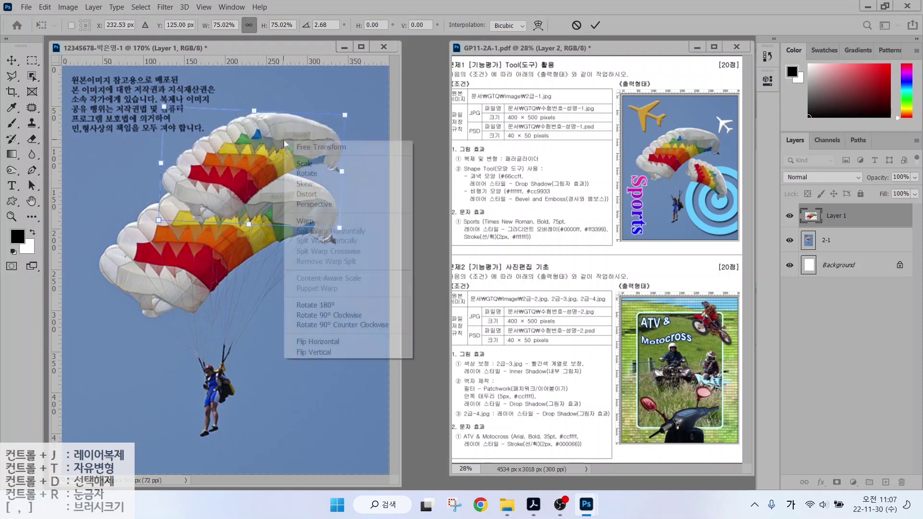
left_click(320, 345)
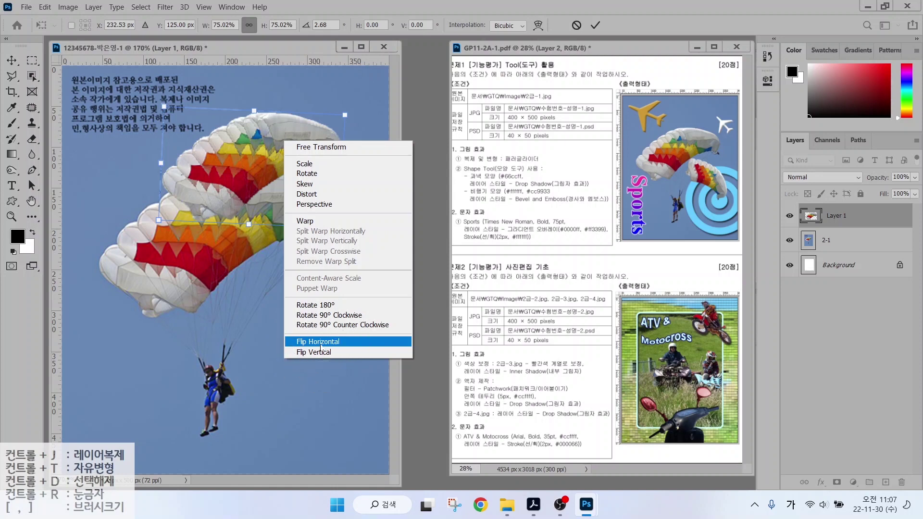
left_click(323, 346)
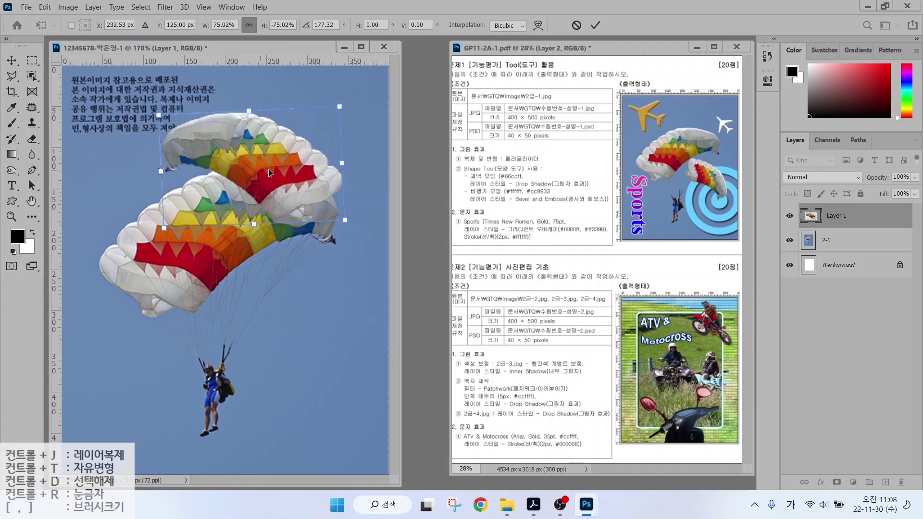
Flip it back, tilt to about 51°, shrink to about 46% and place it lower right of the original.
left_click_drag(277, 186, 287, 280)
left_click_drag(348, 200, 296, 232)
left_click_drag(291, 281, 336, 302)
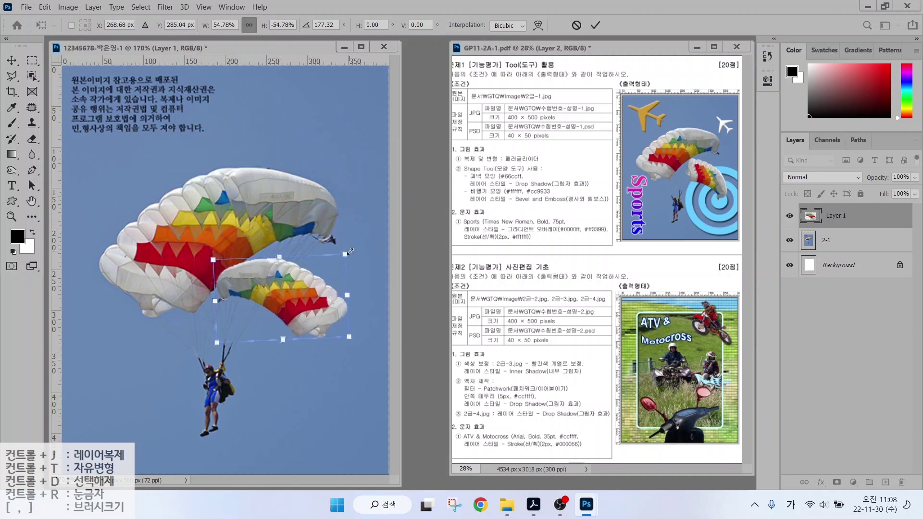
right_click(312, 296)
left_click(334, 281)
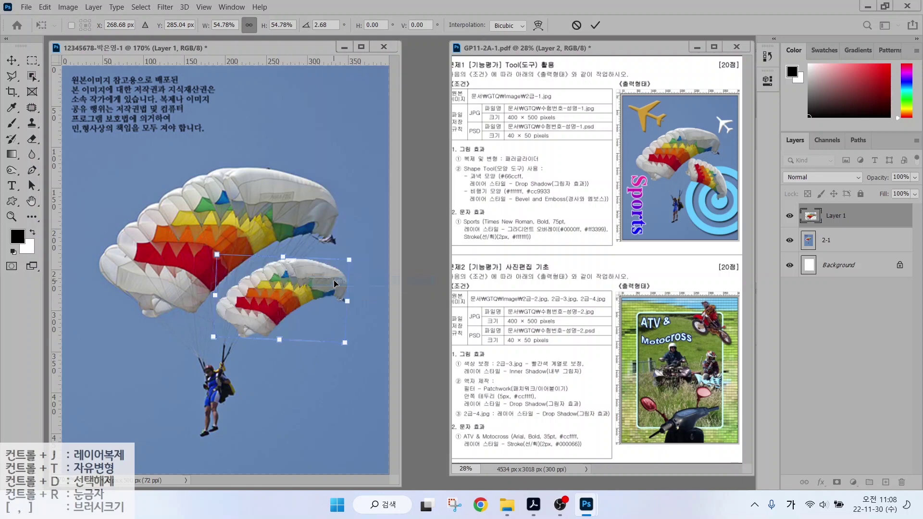
left_click_drag(338, 245, 359, 306)
left_click_drag(297, 316, 322, 311)
left_click_drag(316, 374, 312, 350)
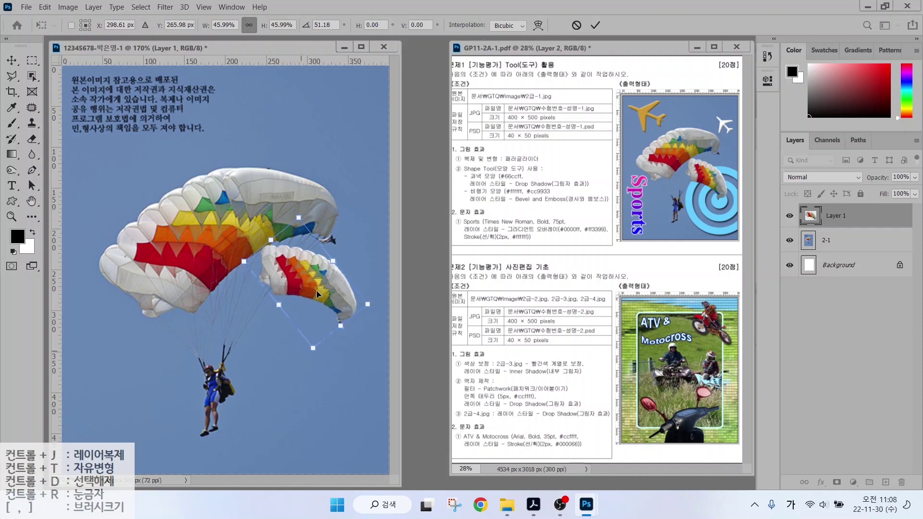
left_click_drag(316, 290, 311, 290)
key("Return")
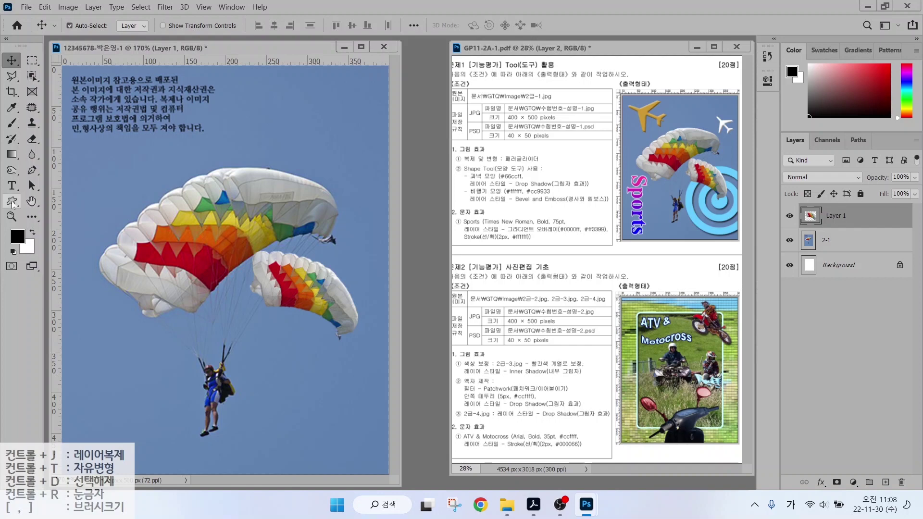
Select the Custom Shape Tool, set Shape mode with black fill, and open the shape picker.
key("ctrl")
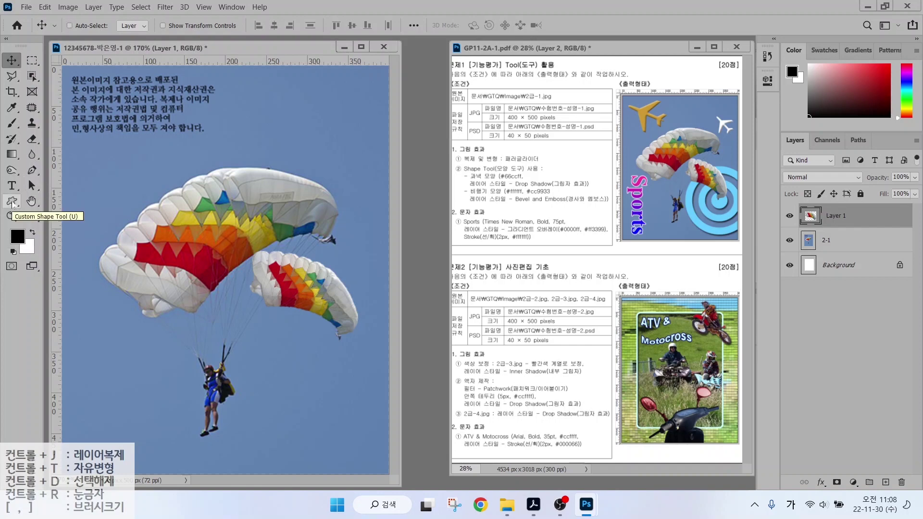
left_click(12, 204)
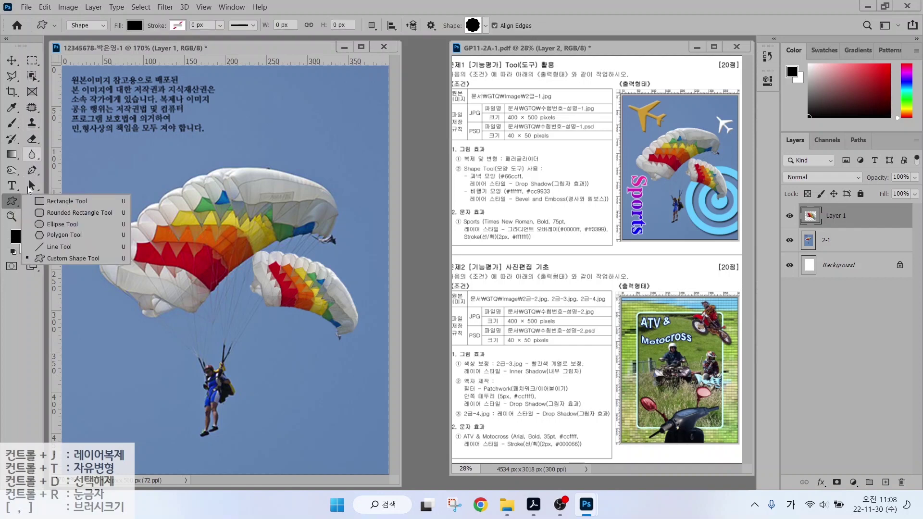
left_click(15, 203)
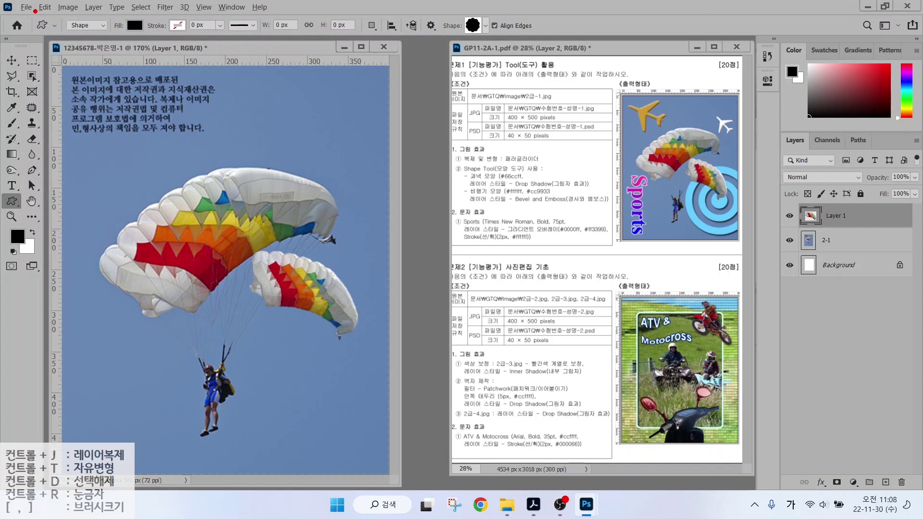
left_click_drag(33, 8, 381, 46)
mouse_move(70, 31)
left_mouse_down()
mouse_move(91, 41)
mouse_move(96, 19)
mouse_move(115, 84)
left_mouse_up()
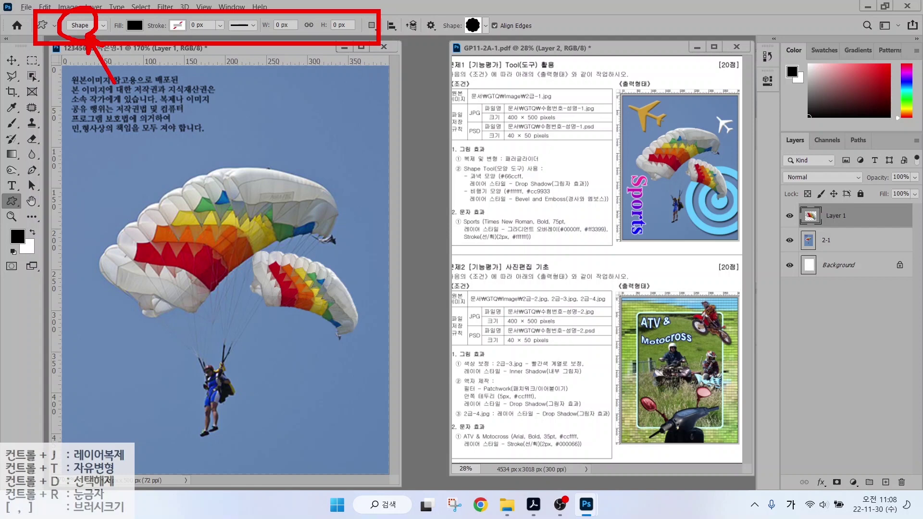
mouse_move(142, 32)
left_mouse_down()
mouse_move(123, 31)
mouse_move(140, 12)
mouse_move(135, 32)
left_mouse_up()
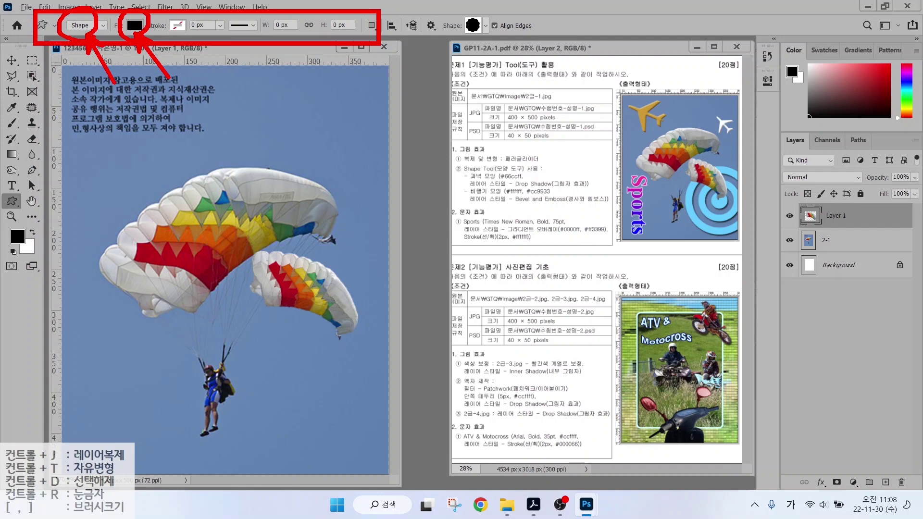
left_click_drag(167, 35, 186, 20)
mouse_move(493, 45)
left_mouse_down()
mouse_move(453, 5)
mouse_move(499, 14)
mouse_move(498, 45)
left_mouse_up()
key("Escape")
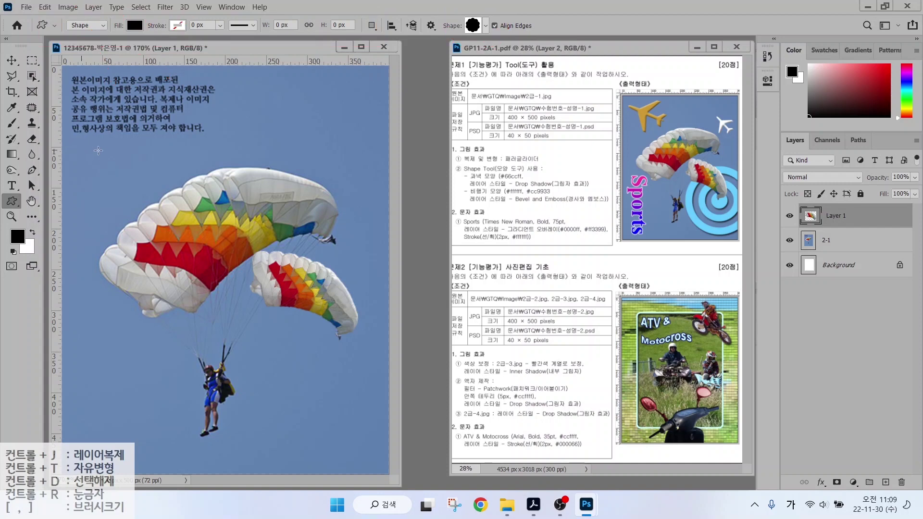
left_click(477, 27)
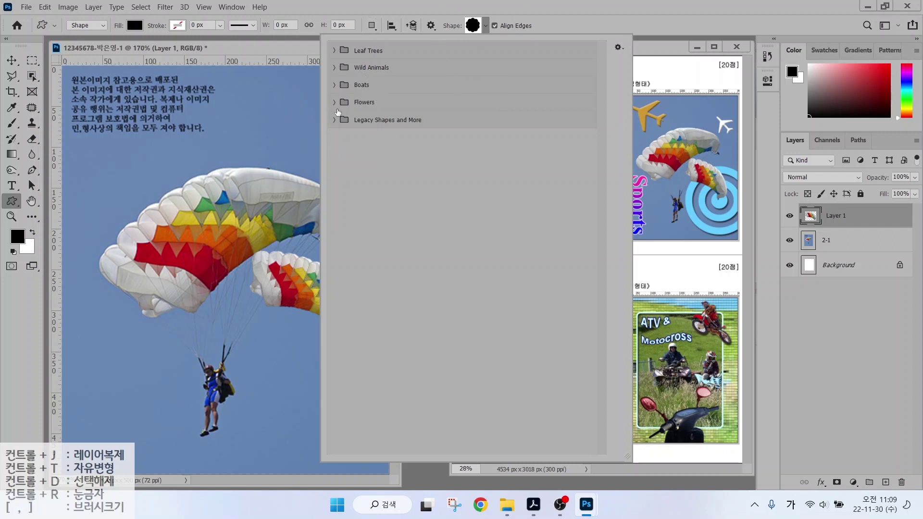
Expand Legacy Shapes and More and All Legacy Default Shapes in the shape picker, then close it.
left_click(335, 121)
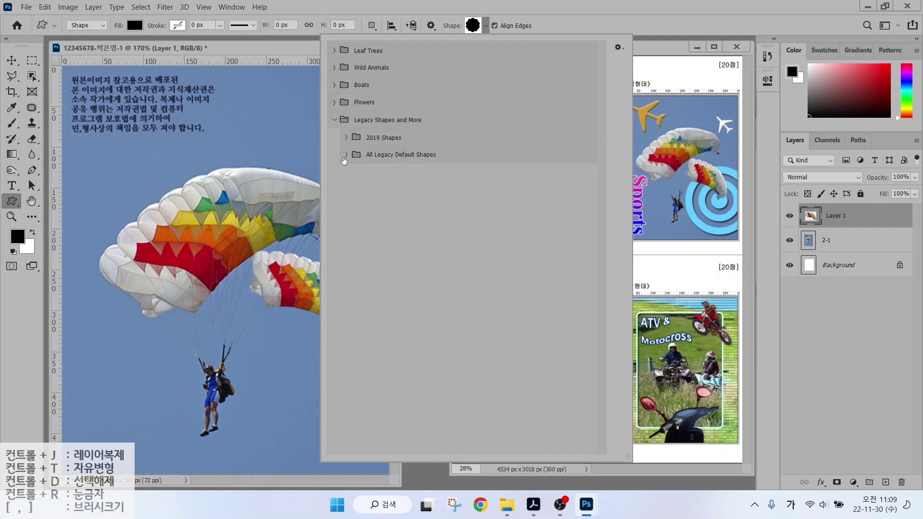
left_click(345, 155)
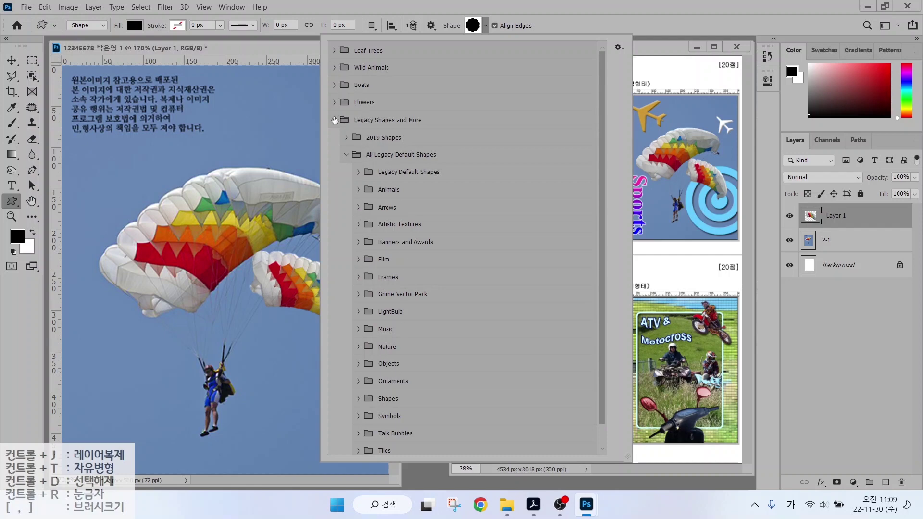
left_click(364, 9)
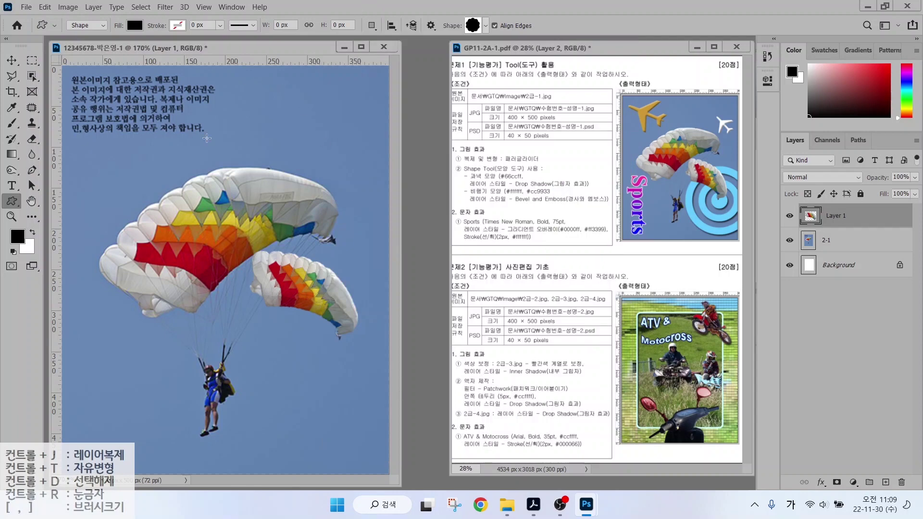
Open the Shapes panel from the Window menu and choose Legacy Shapes and More from its options.
left_click(231, 7)
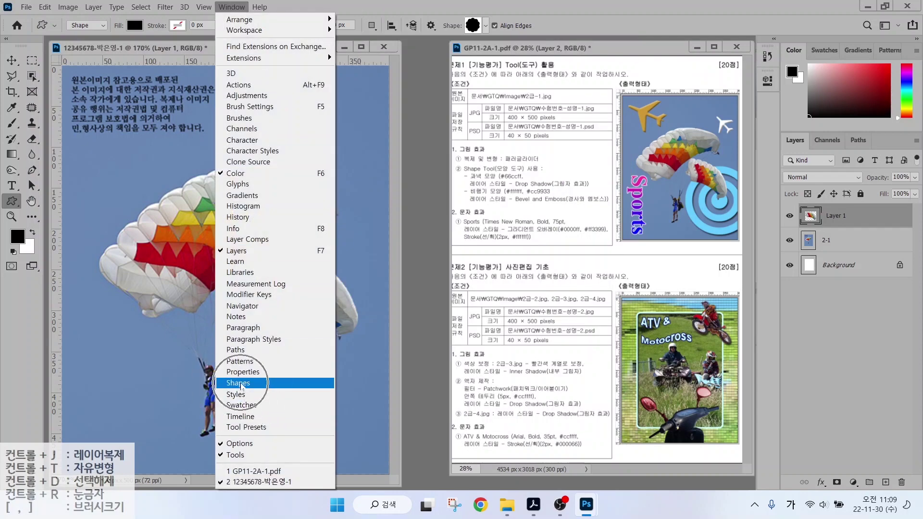
left_click(241, 388)
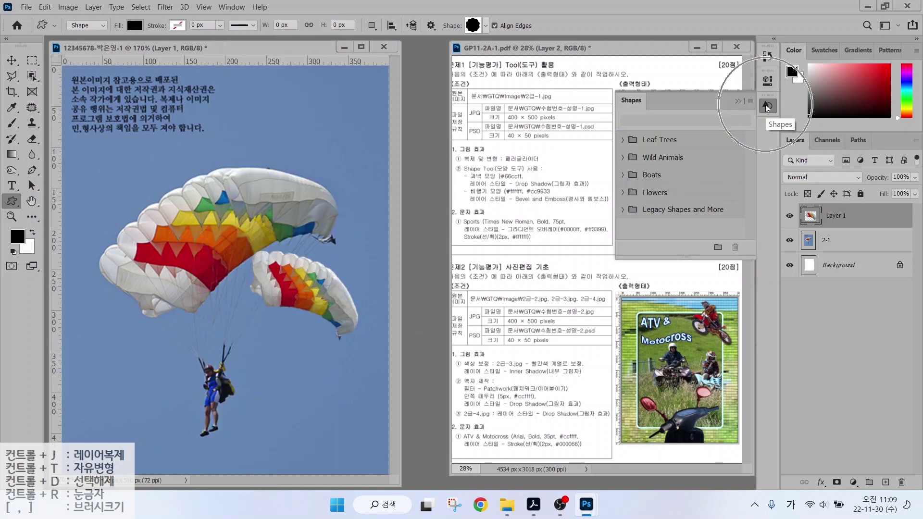
mouse_move(759, 108)
left_mouse_down()
mouse_move(736, 111)
mouse_move(757, 88)
mouse_move(759, 109)
mouse_move(792, 150)
mouse_move(770, 99)
left_mouse_up()
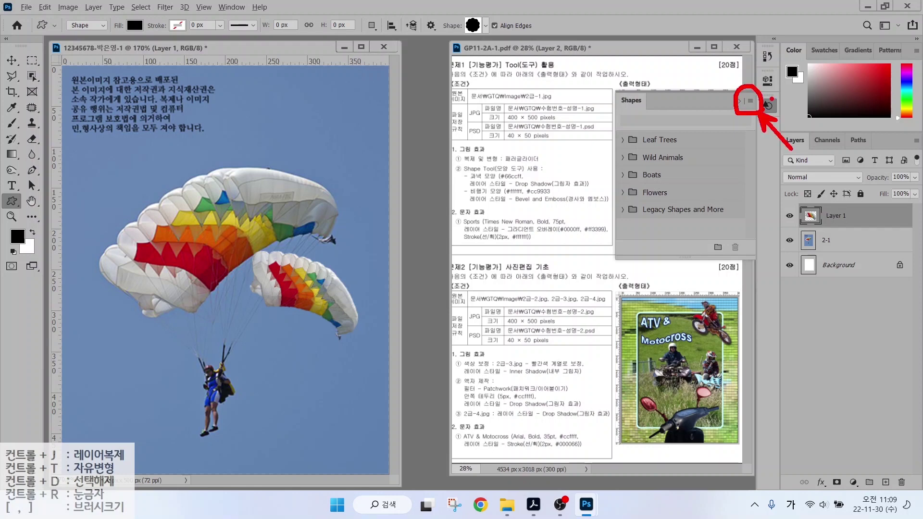
left_click(750, 101)
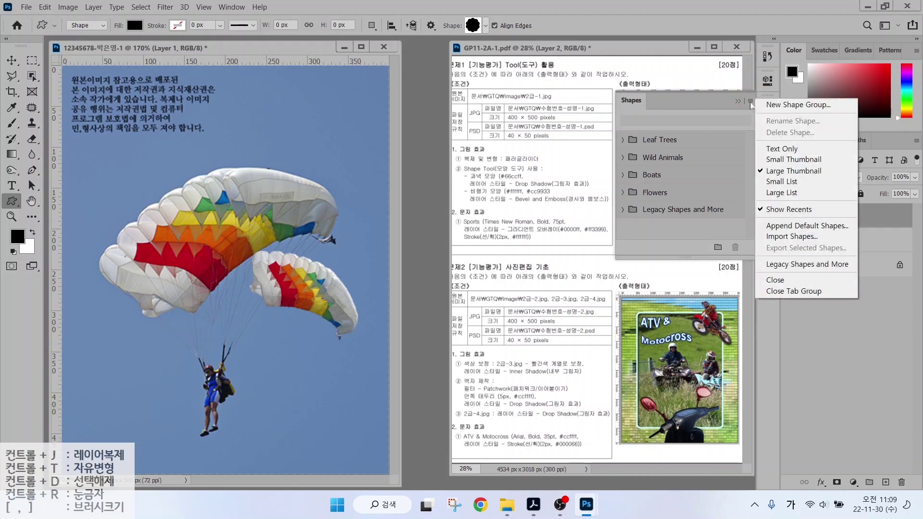
left_click(779, 265)
Expand every legacy shape set in the shape picker, from Tiles up to Legacy Default Shapes.
left_click(485, 25)
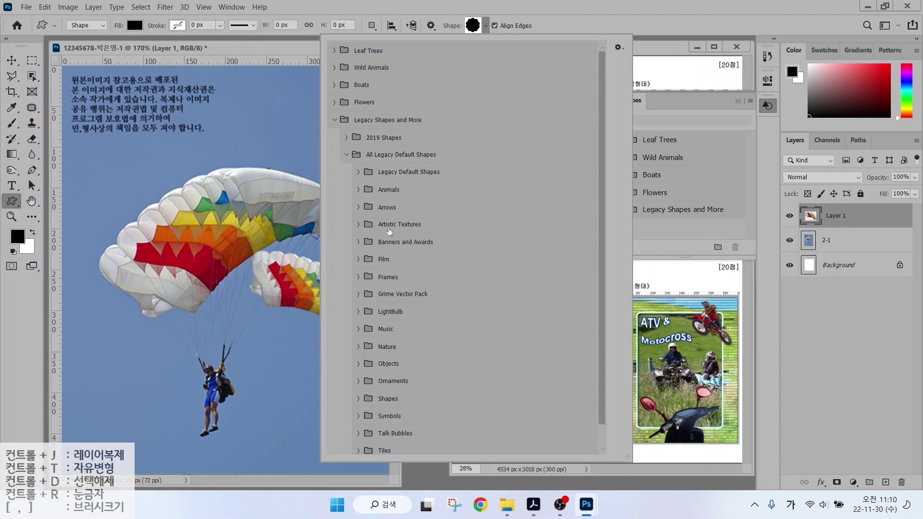
scroll(389, 337, "down", 1)
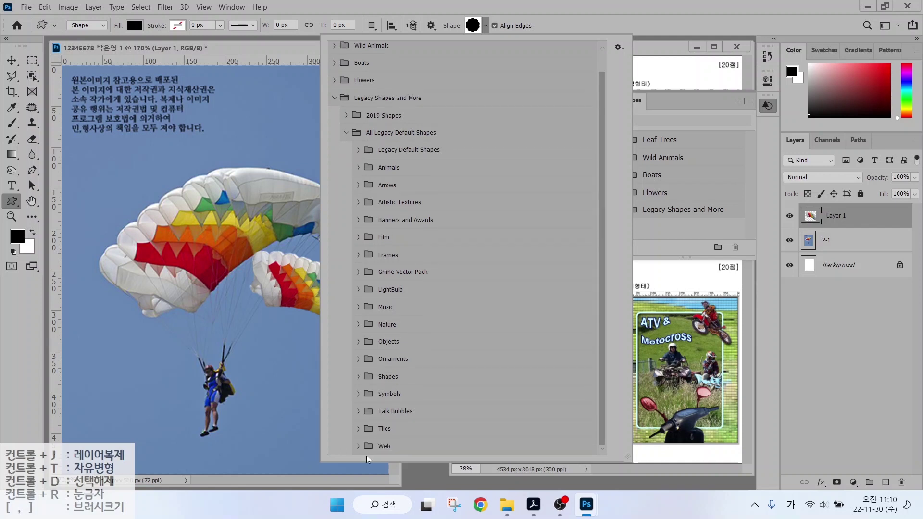
left_click(358, 428)
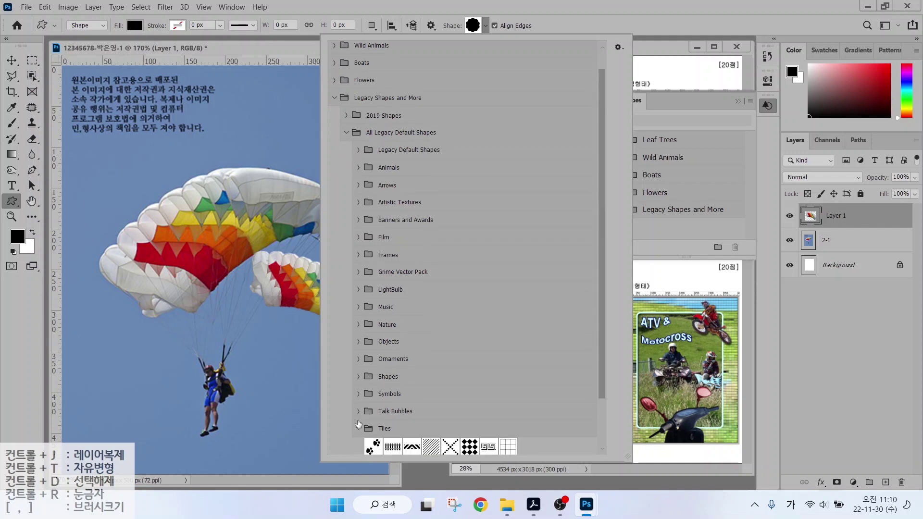
left_click(358, 411)
left_click(358, 394)
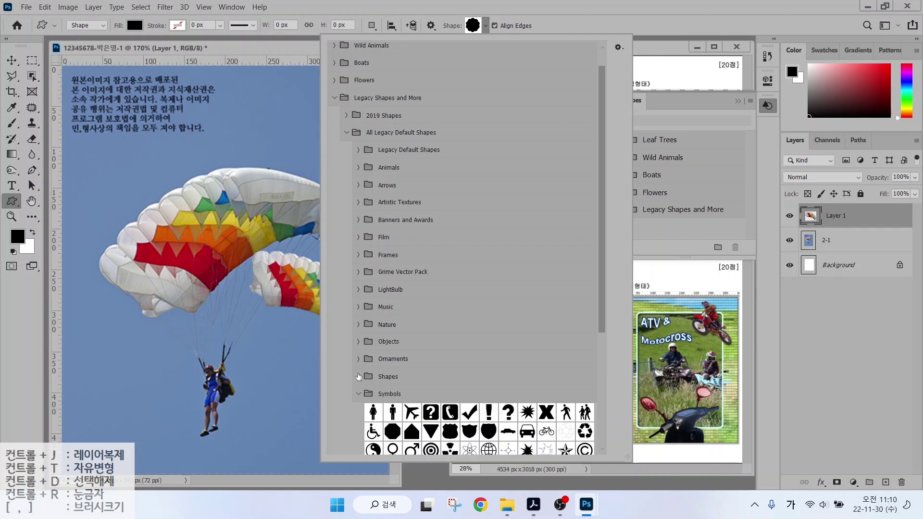
left_click(358, 376)
left_click(358, 359)
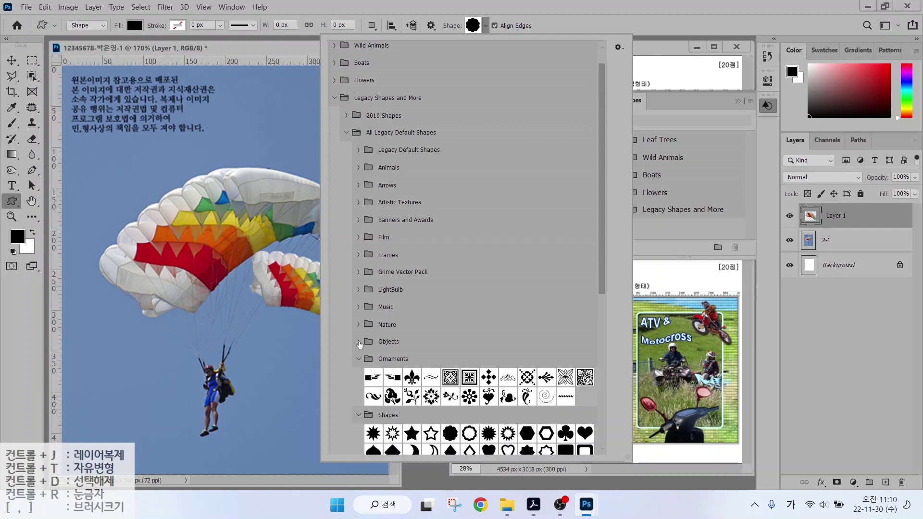
left_click(358, 341)
left_click(358, 324)
left_click(358, 306)
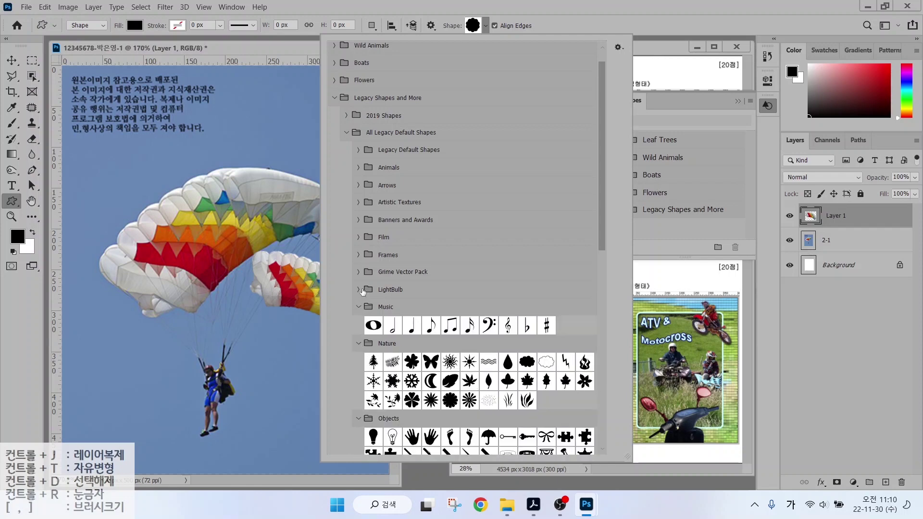
left_click(358, 289)
left_click(358, 272)
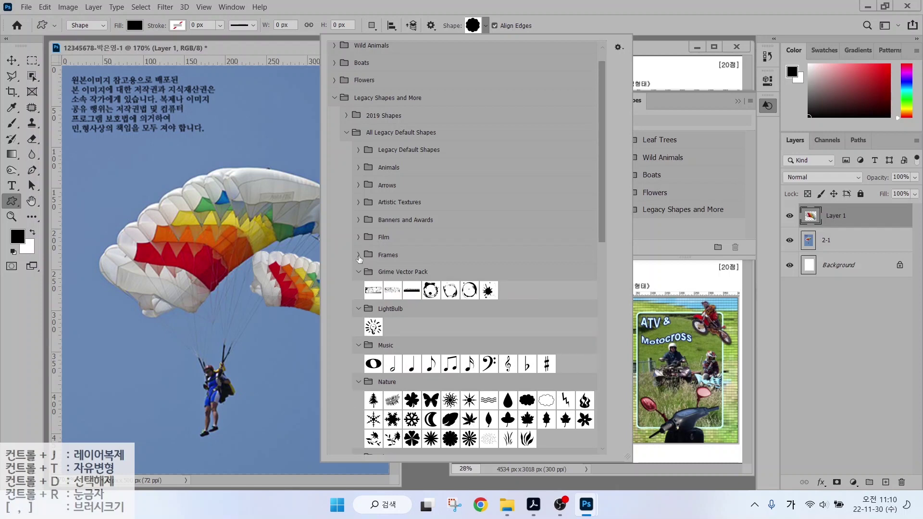
left_click(358, 255)
left_click(358, 237)
left_click(358, 220)
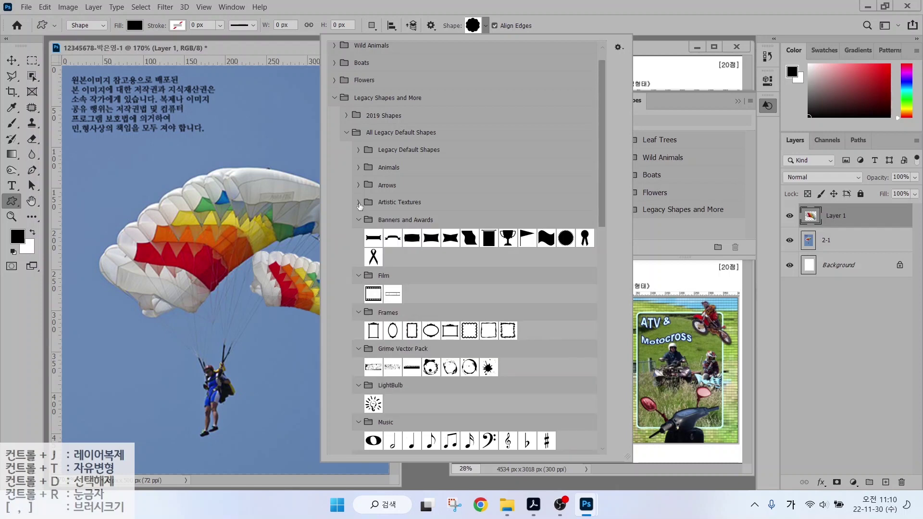
left_click(358, 202)
left_click(359, 185)
left_click(358, 168)
left_click(359, 150)
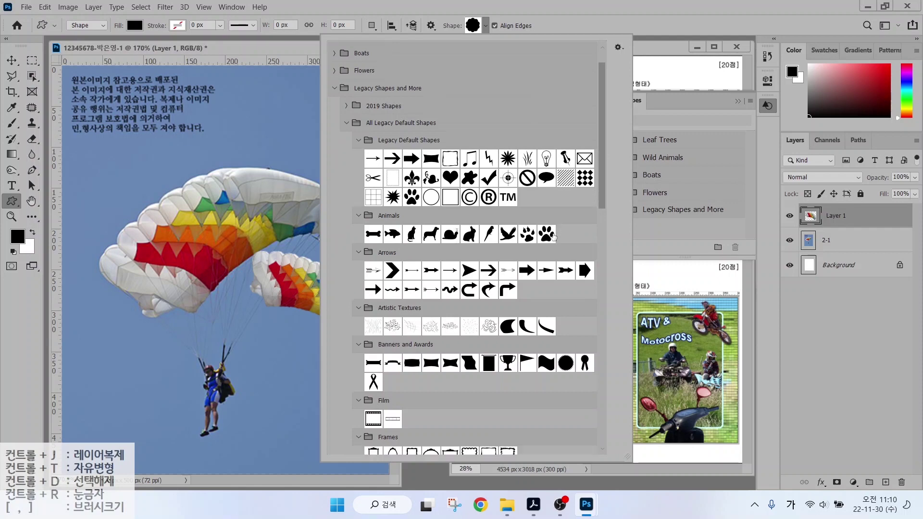
Choose the Bull's Eye symbol from Symbols as the custom shape and close the picker.
left_click_drag(602, 169, 605, 381)
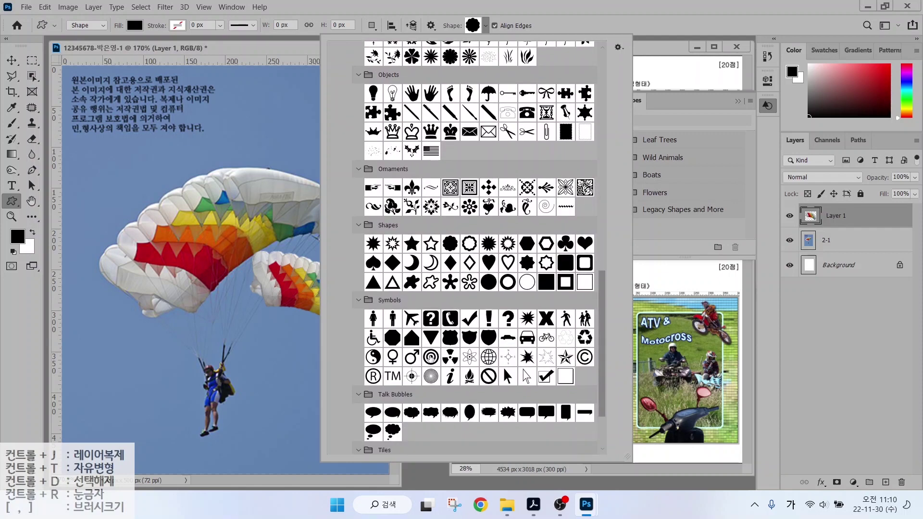
left_click(430, 359)
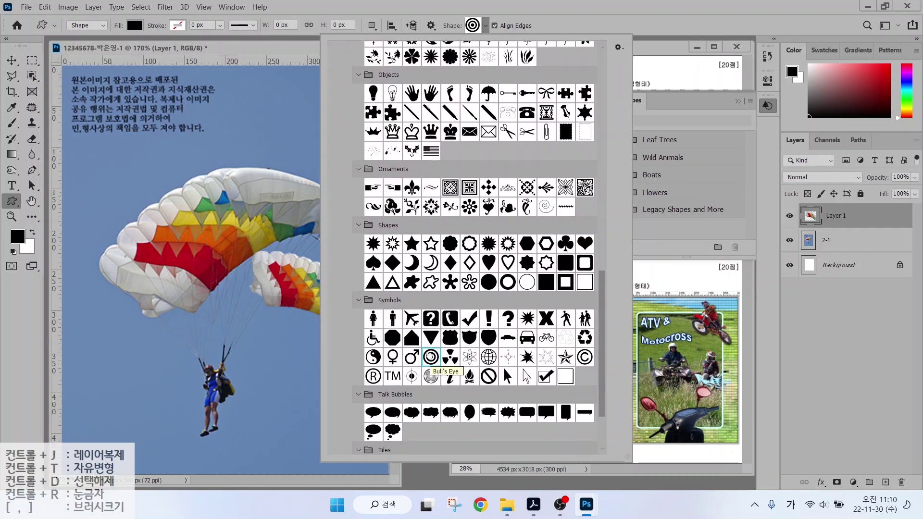
double_click(431, 358)
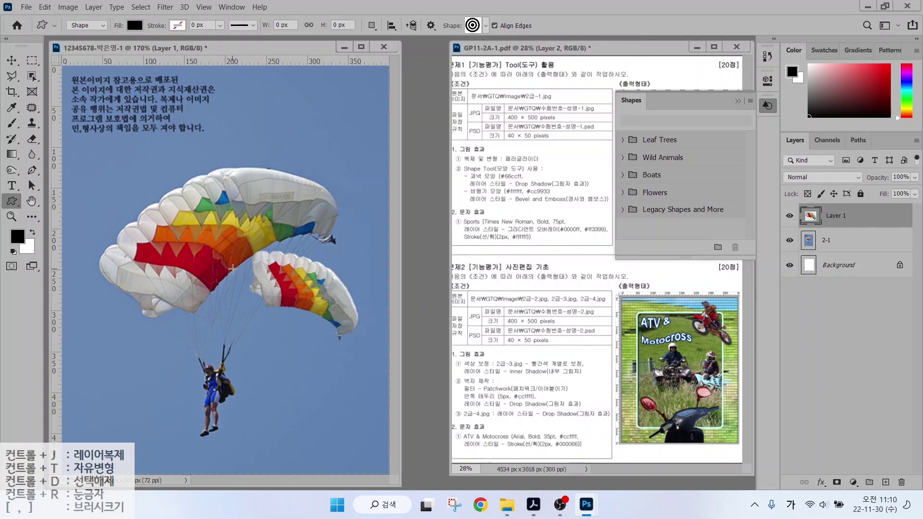
Draw a black Bull's Eye about 222.94 × 222.94 px over the lower-right canvas, then close the Shapes panel.
left_click_drag(232, 268, 411, 462)
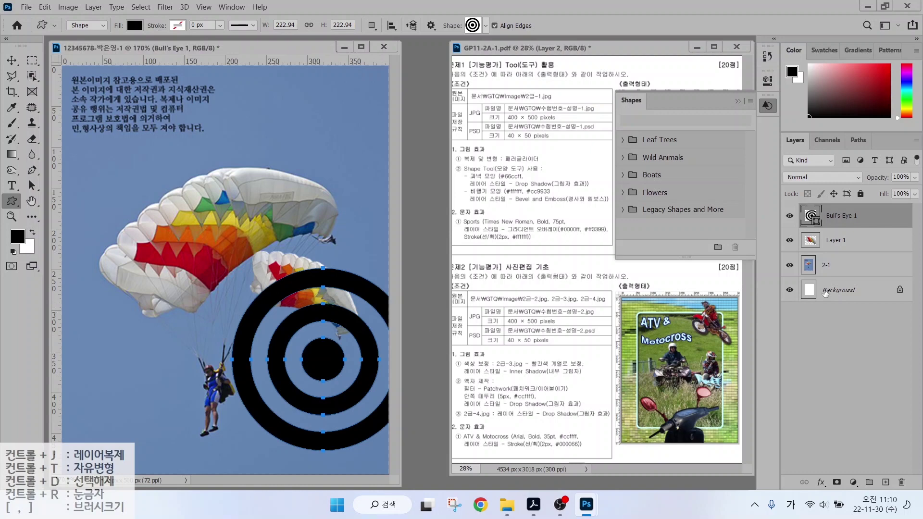
left_click_drag(788, 197, 890, 232)
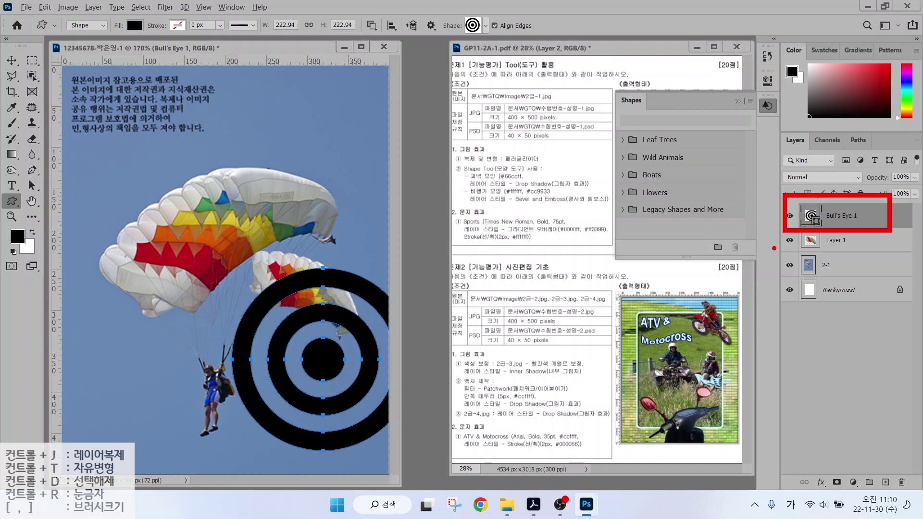
key("Escape")
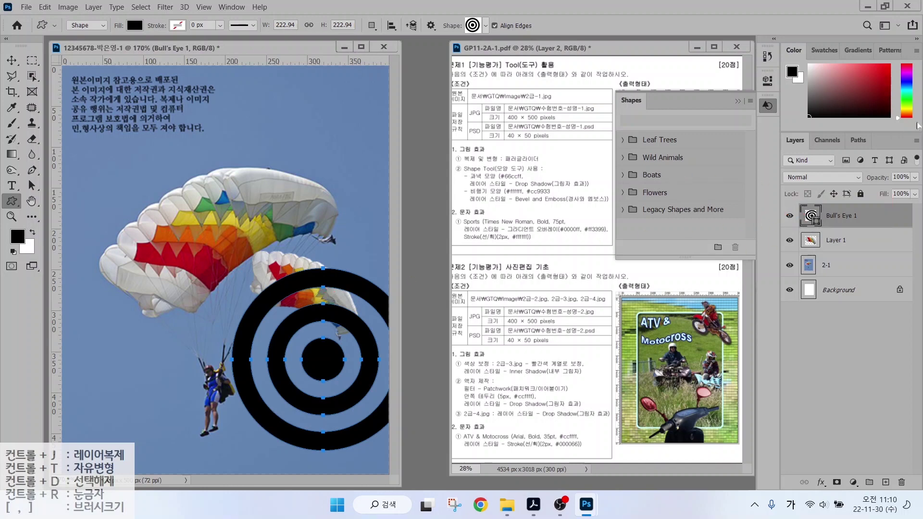
left_click(767, 107)
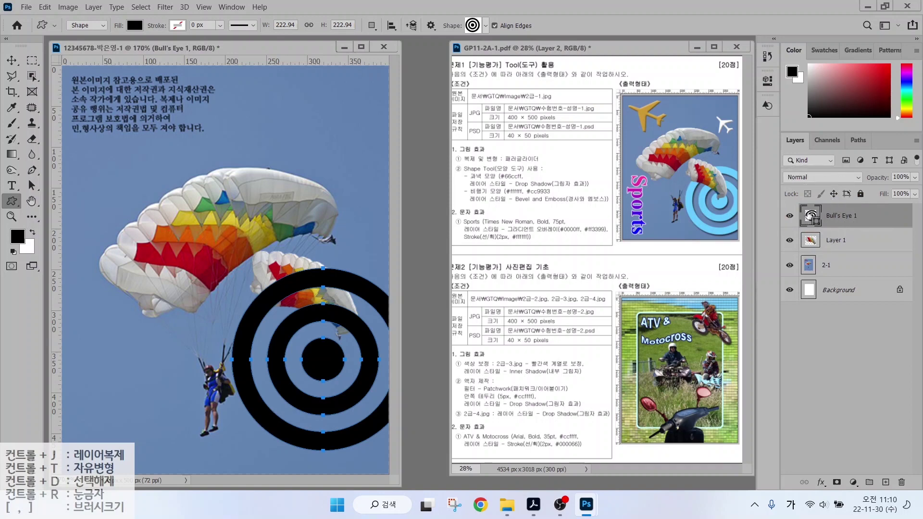
Change the Bull's Eye 1 fill colour to light blue #66ccff.
double_click(810, 215)
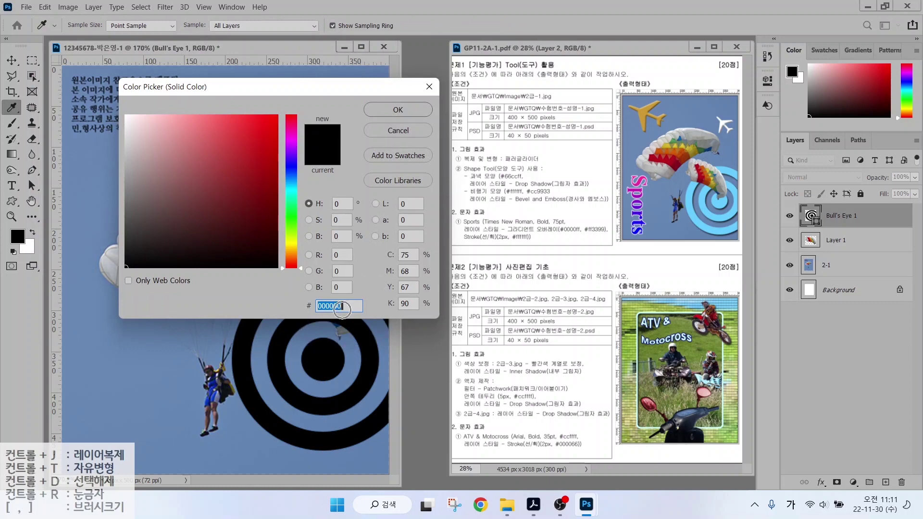
type("66ccff")
key("Return")
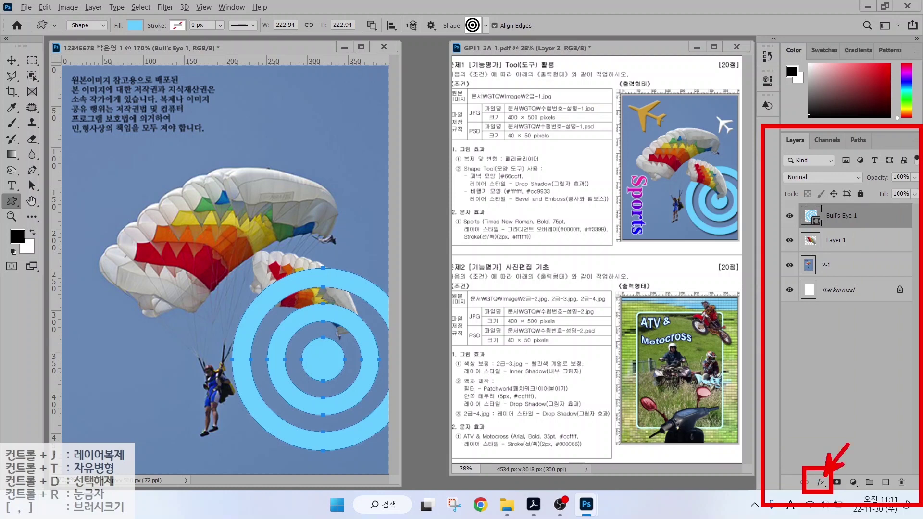
Add a default Drop Shadow (Multiply, 74% opacity, 5 px distance, 7 px size) and nudge the bull's-eye right.
left_click(820, 482)
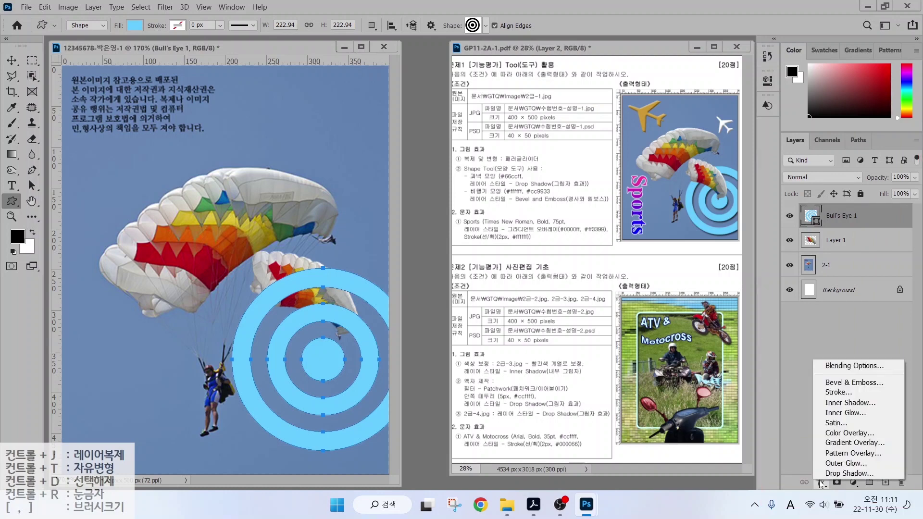
left_click(849, 473)
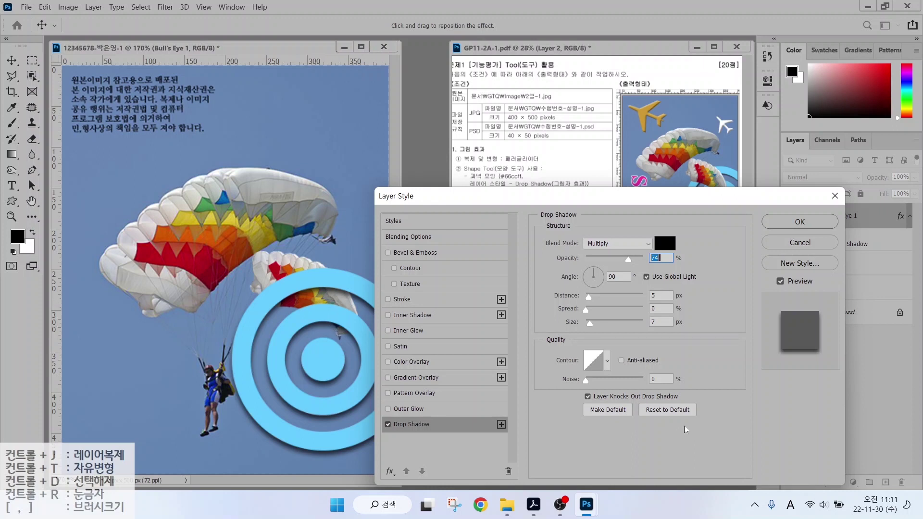
key("alt")
left_click_drag(550, 262, 720, 357)
mouse_move(695, 438)
left_mouse_down()
mouse_move(665, 385)
mouse_move(680, 423)
mouse_move(733, 467)
left_mouse_up()
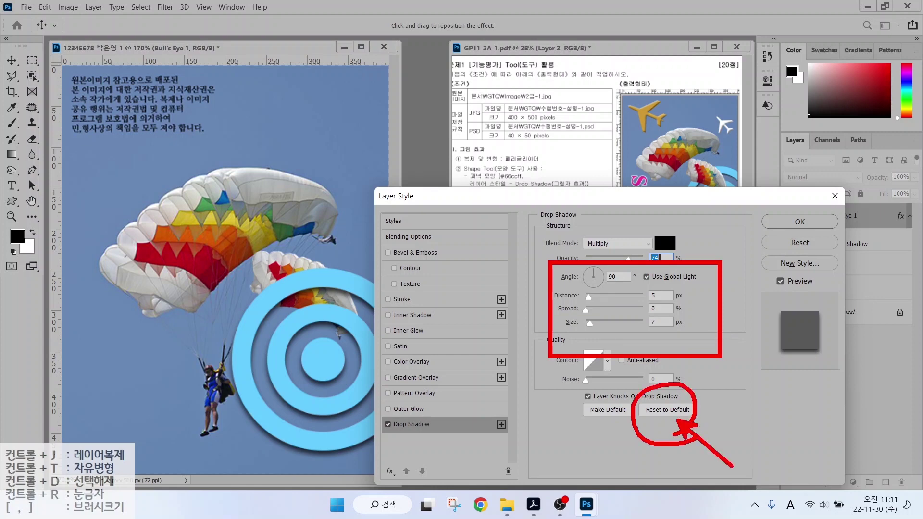
left_click(799, 221)
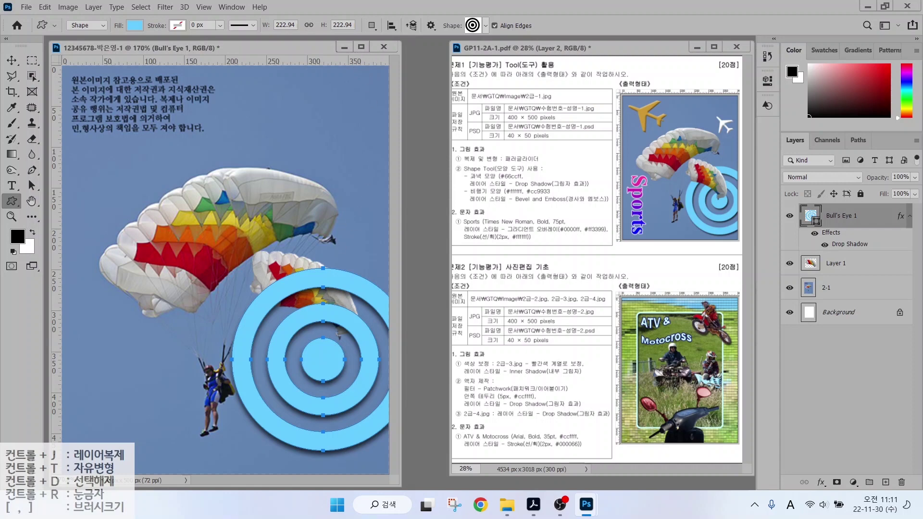
key("v")
left_click_drag(339, 285, 356, 285)
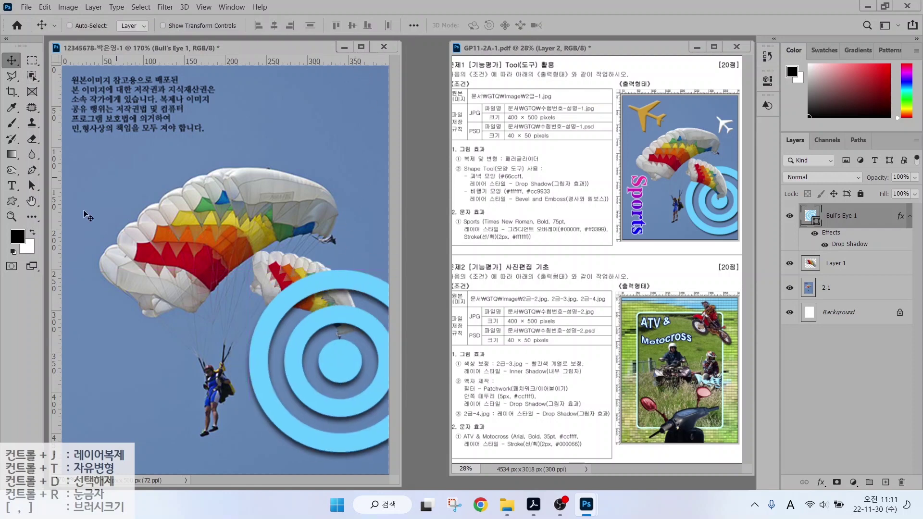
Draw an Airplane custom shape near the top left and fill it with #cc9933.
left_click(12, 201)
left_click(53, 259)
left_click(485, 26)
scroll(503, 367, "down", 5)
left_click(412, 249)
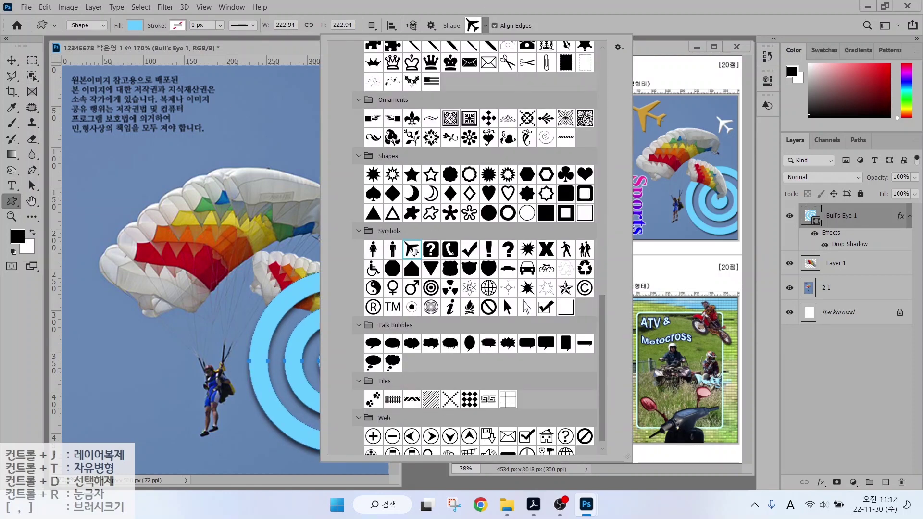
left_click_drag(79, 78, 189, 190)
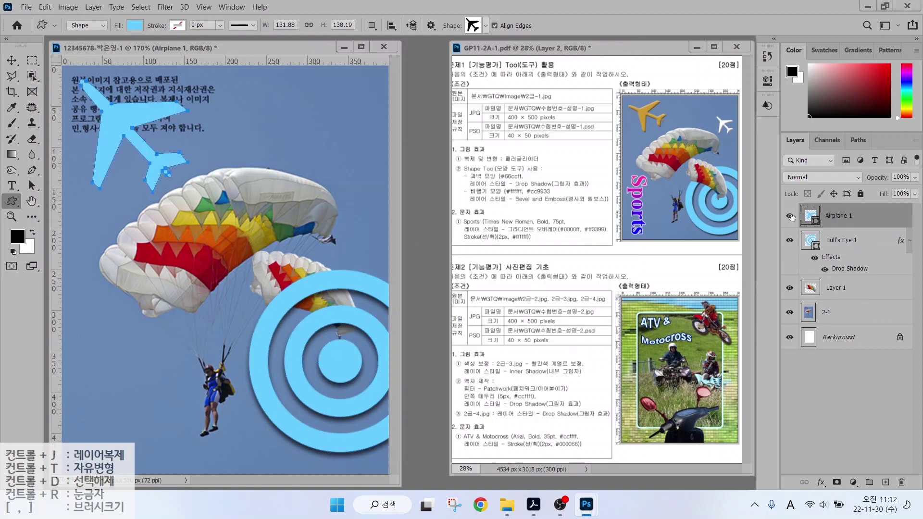
double_click(809, 216)
type("cc9933")
key("Return")
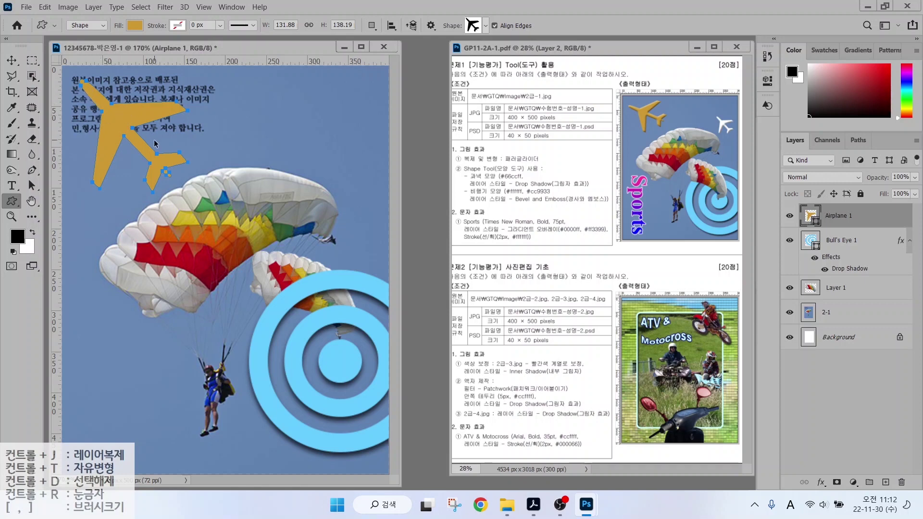
Rotate the airplane about 24 degrees, nudge it up-right and shrink it to about 84%.
key("ctrl+t")
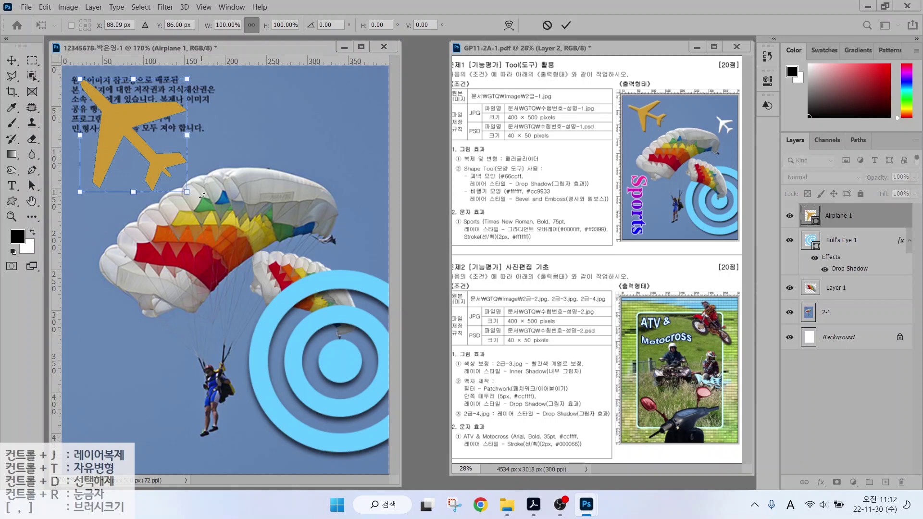
left_click_drag(202, 195, 220, 162)
left_click_drag(108, 145, 120, 129)
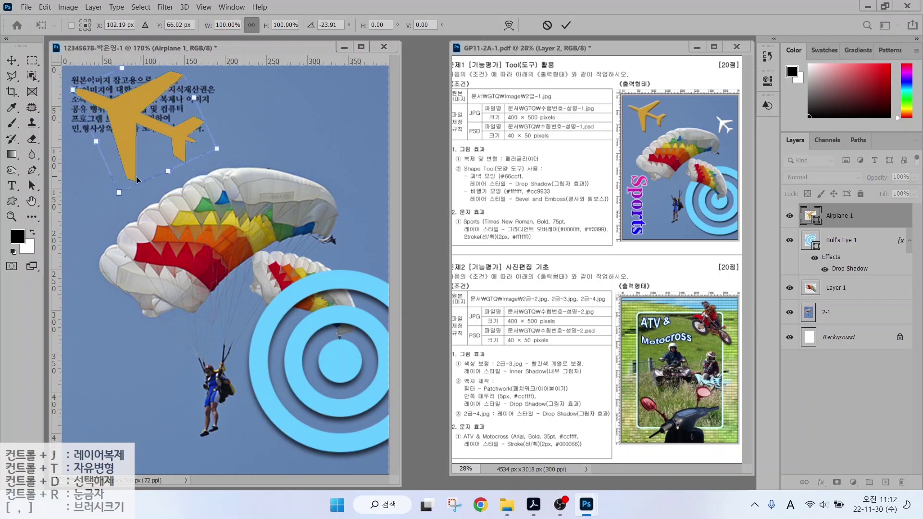
left_click_drag(216, 149, 181, 147)
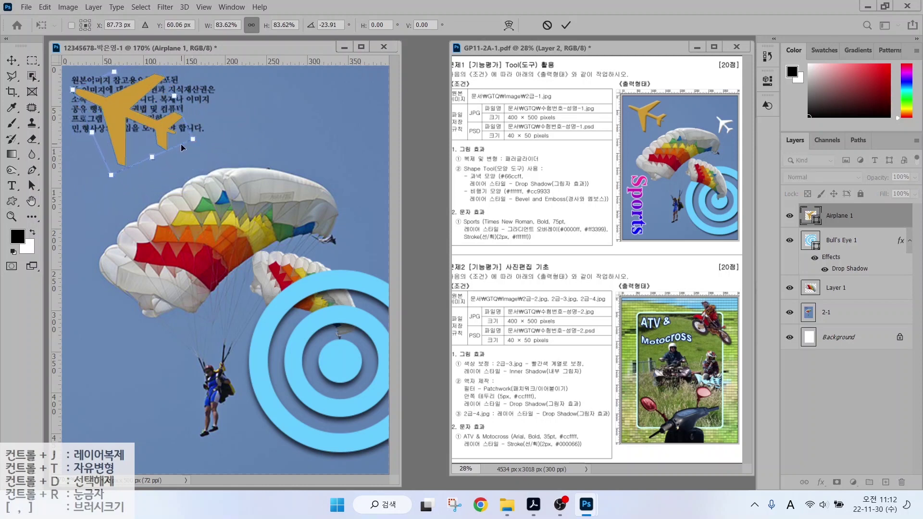
key("Return")
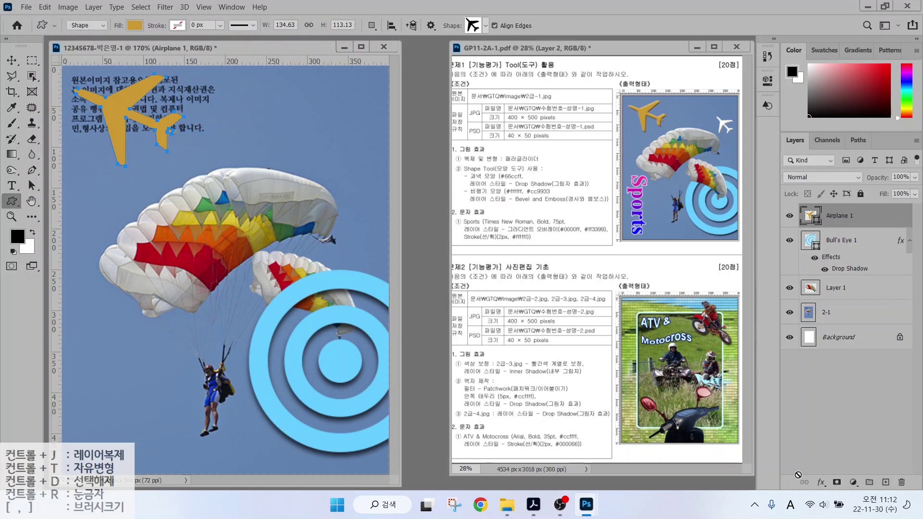
Apply a default Inner Bevel & Emboss layer effect to the Airplane 1 layer.
left_click(820, 483)
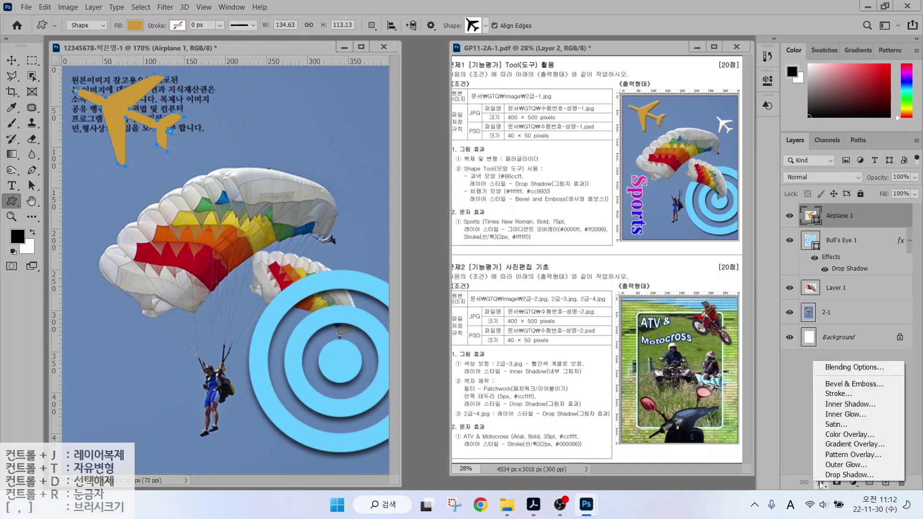
left_click(812, 373)
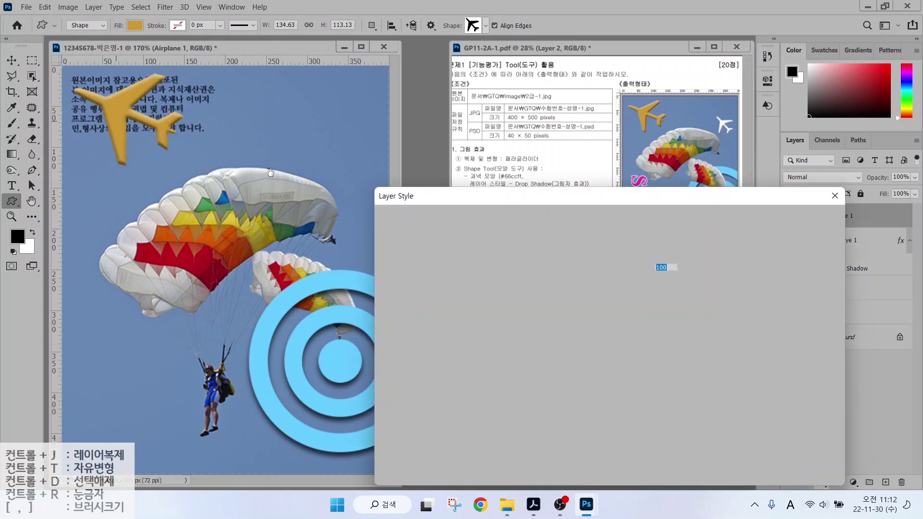
left_click(786, 224)
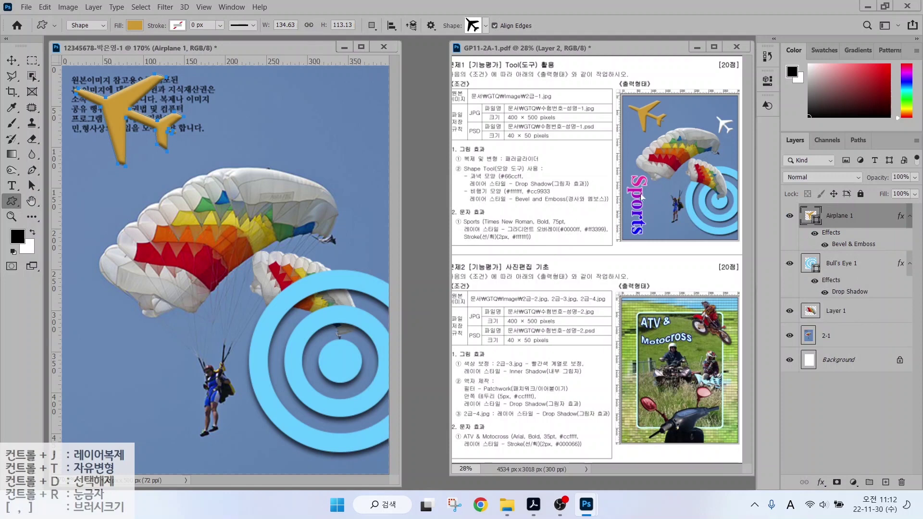
Duplicate Airplane 1, move the copy above the parachute, shrink it and tilt it about 30 degrees.
mouse_move(674, 99)
left_mouse_down()
mouse_move(702, 87)
mouse_move(721, 115)
left_mouse_up()
key("ctrl+j")
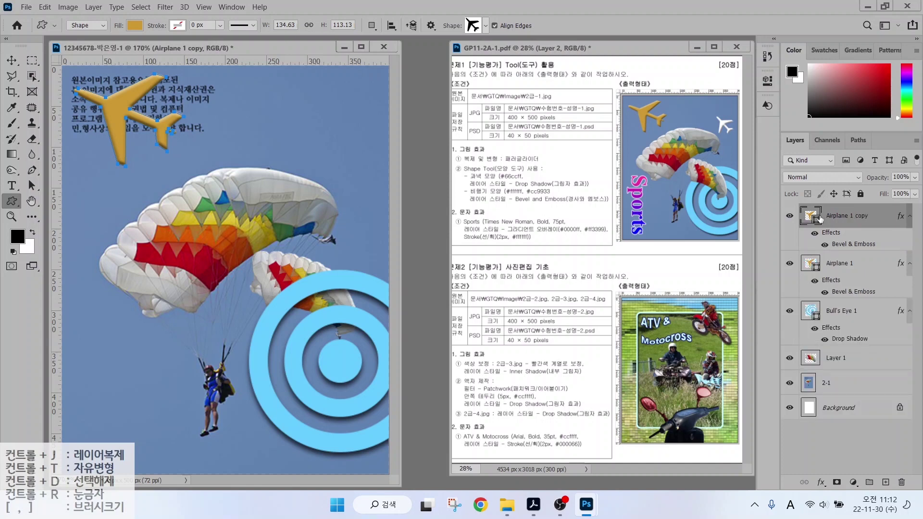
key("v")
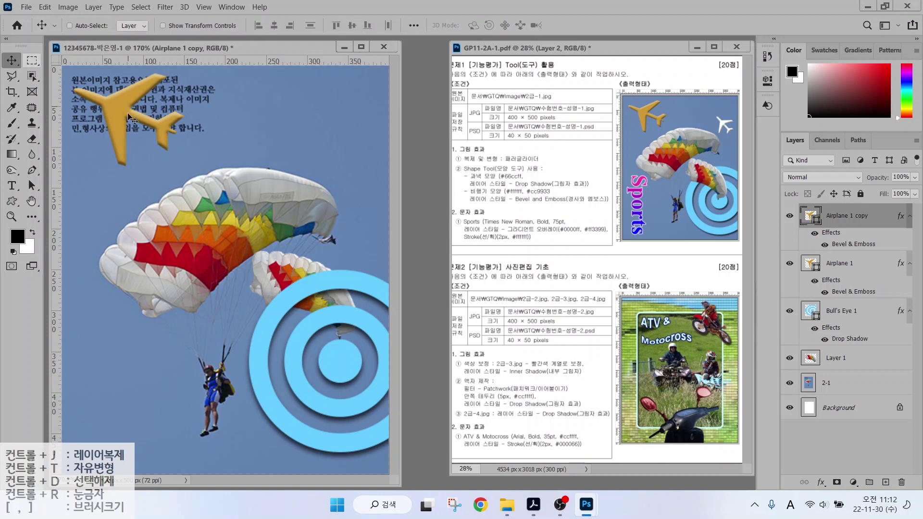
left_click_drag(134, 117, 303, 143)
key("ctrl+t")
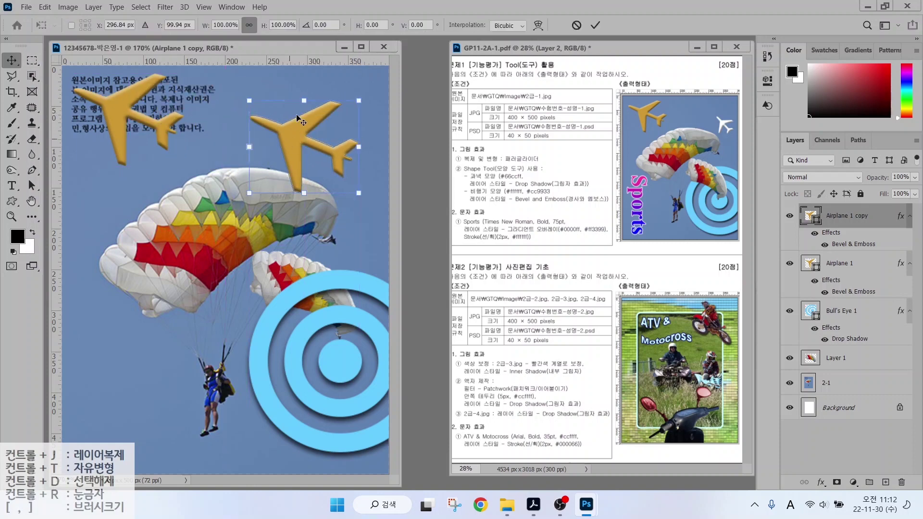
left_click_drag(249, 101, 292, 137)
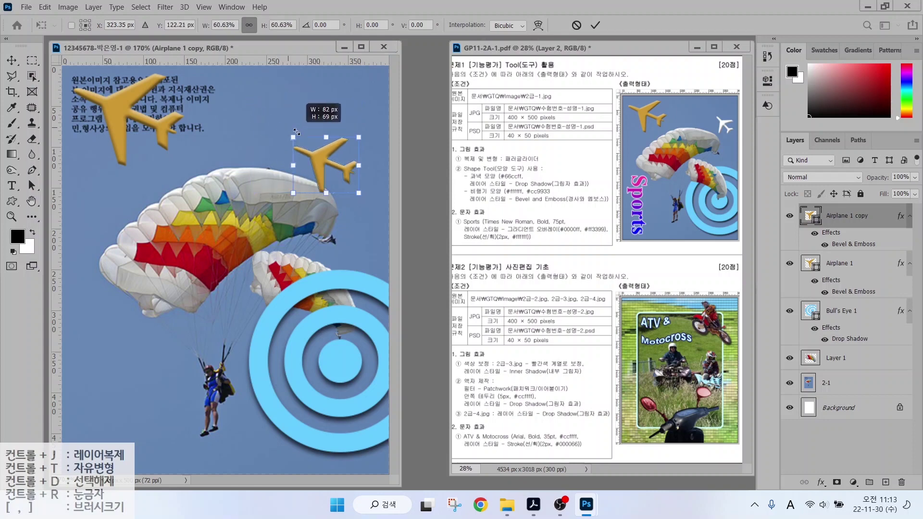
left_click_drag(348, 121, 368, 138)
left_click_drag(322, 164, 340, 158)
left_click_drag(329, 117, 336, 134)
left_click_drag(340, 163, 346, 164)
key("Return")
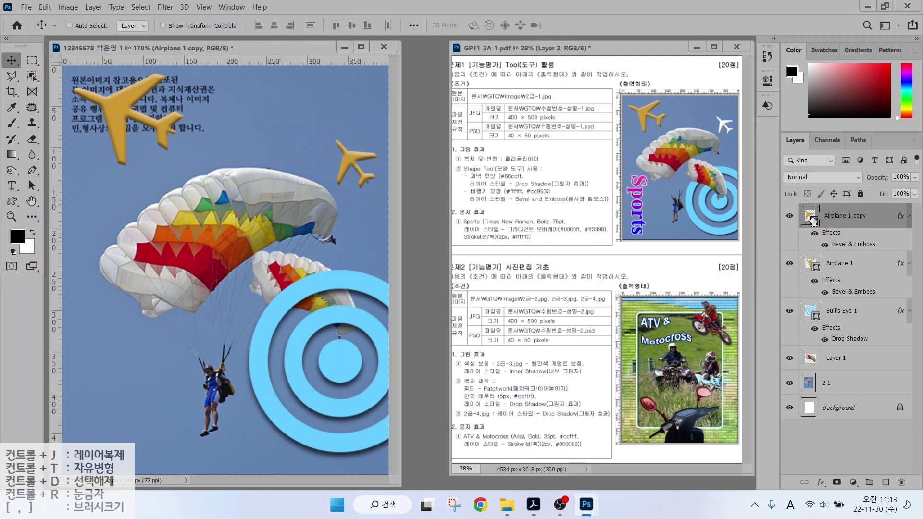
Change the airplane copy's fill colour to white #ffffff.
double_click(811, 217)
type("ffffff")
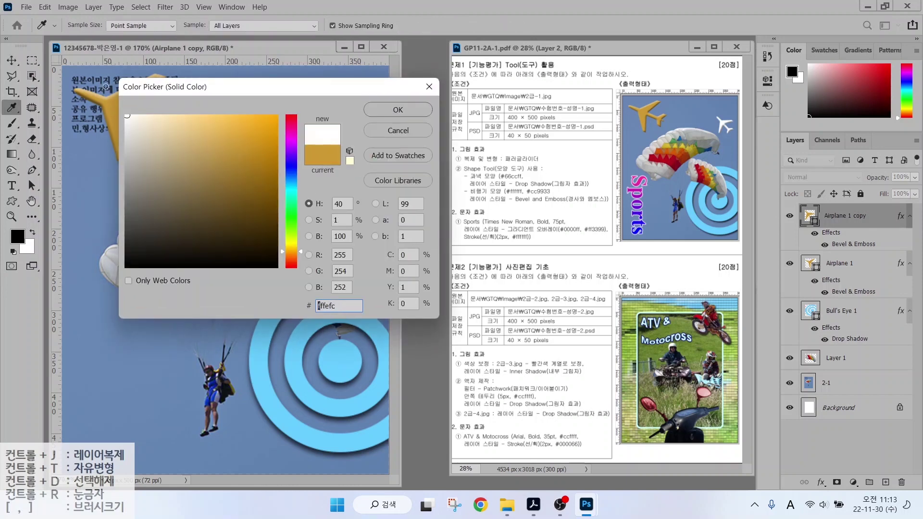
left_click(397, 109)
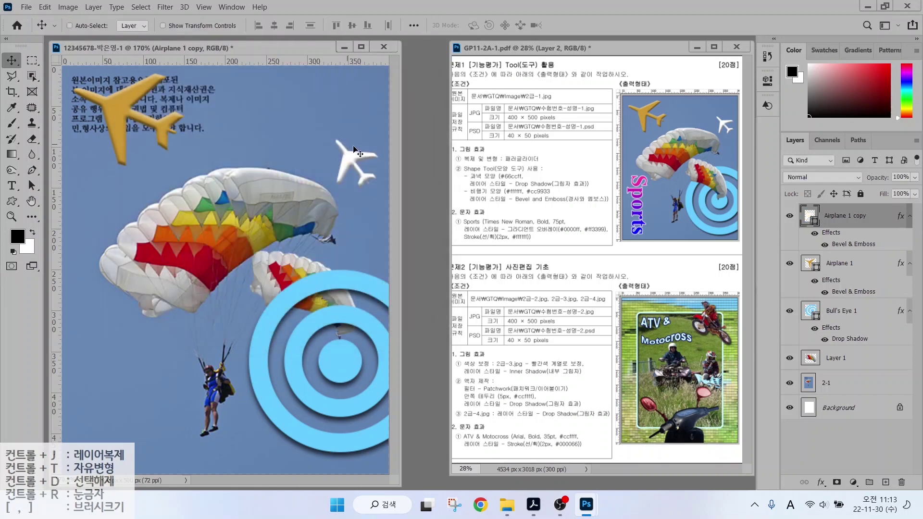
left_click_drag(467, 216, 406, 165)
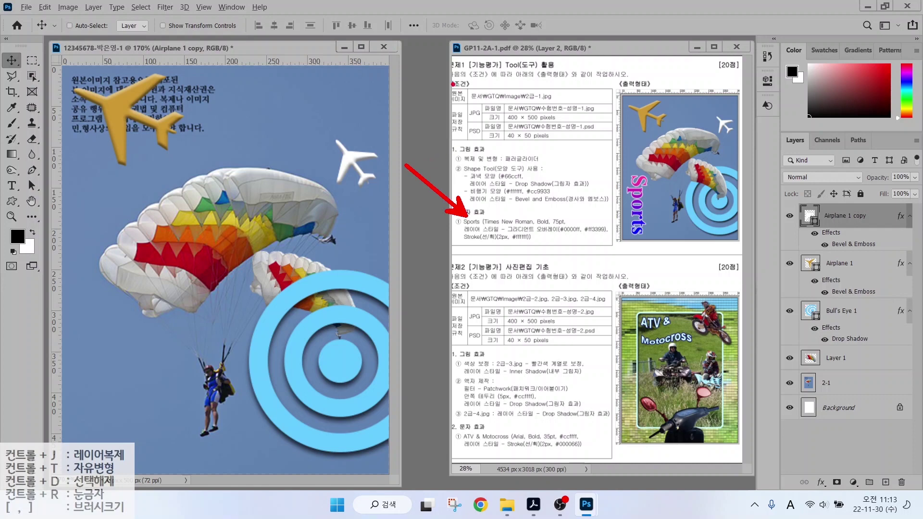
left_click(12, 186)
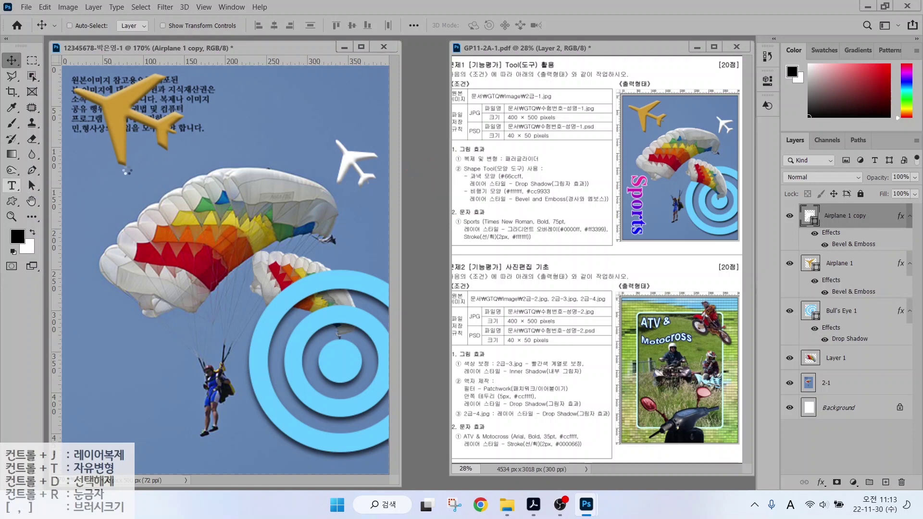
Type the vertical word 'Sports' along the left side of the canvas.
left_click(11, 185)
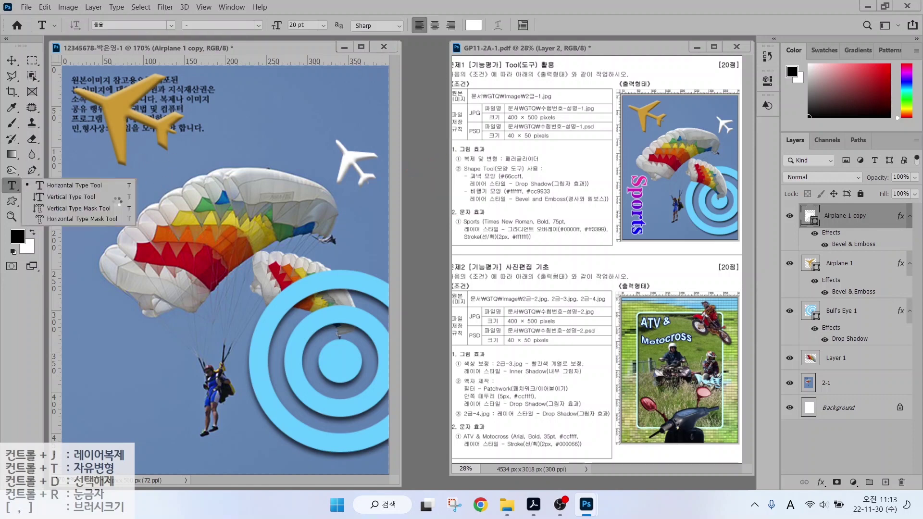
left_click(58, 196)
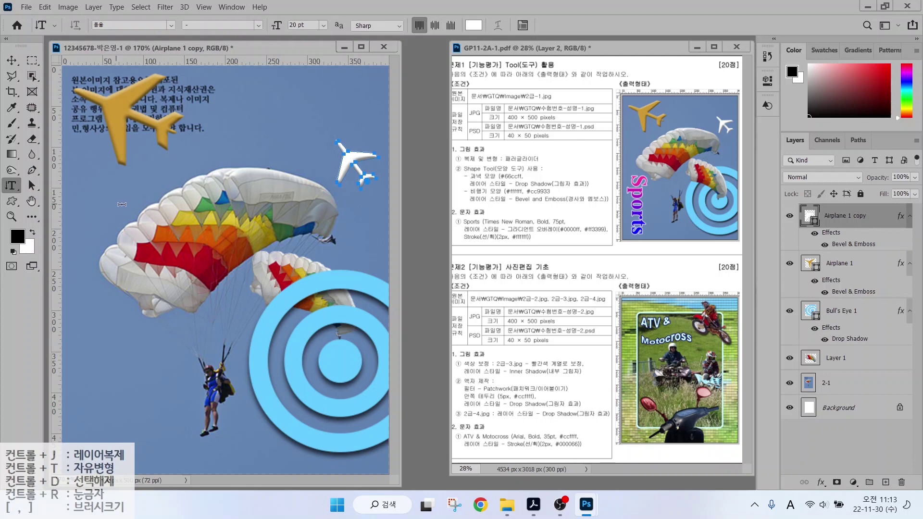
left_click(117, 205)
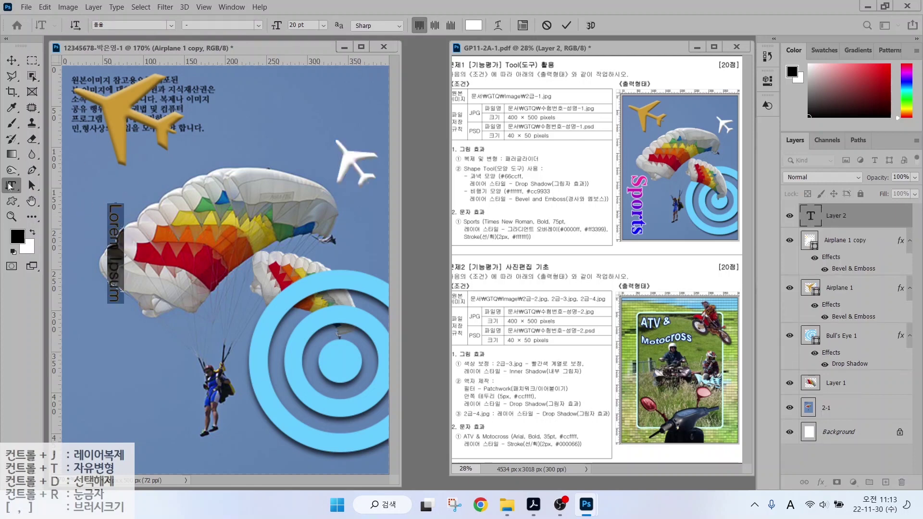
left_click(10, 186)
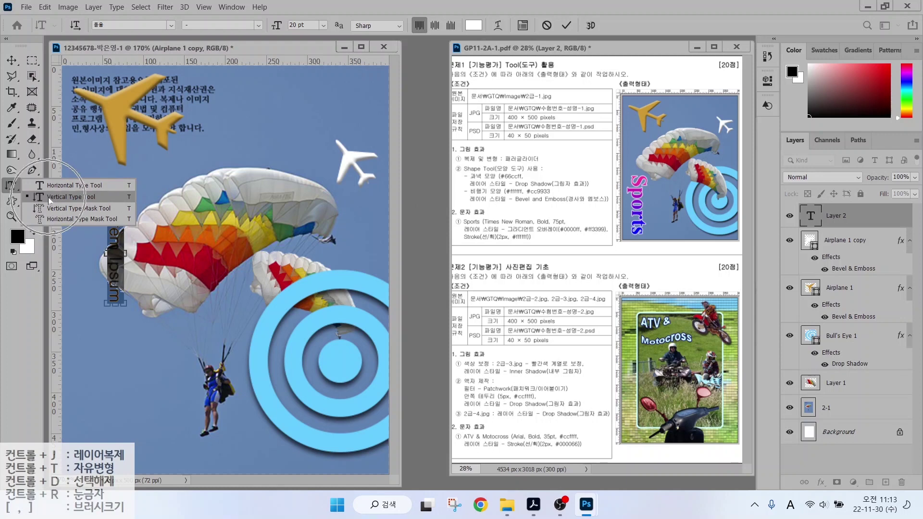
left_click(69, 199)
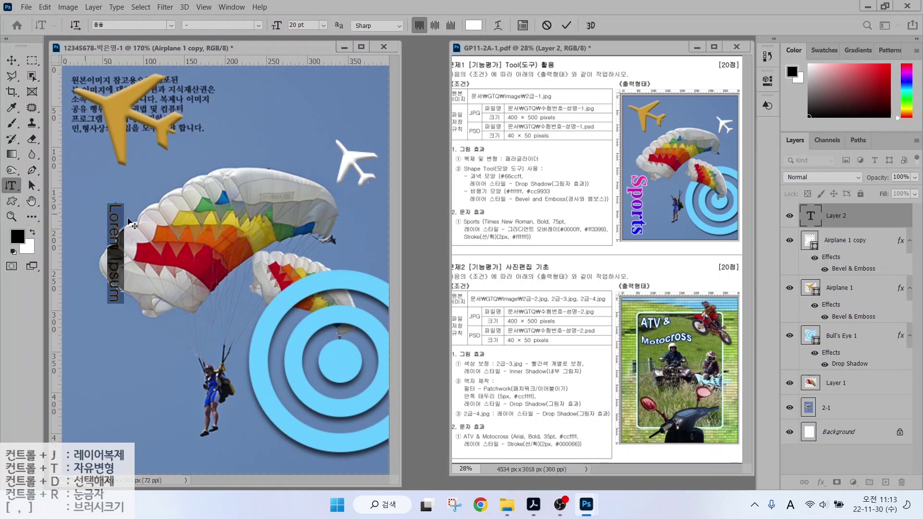
type("Sport")
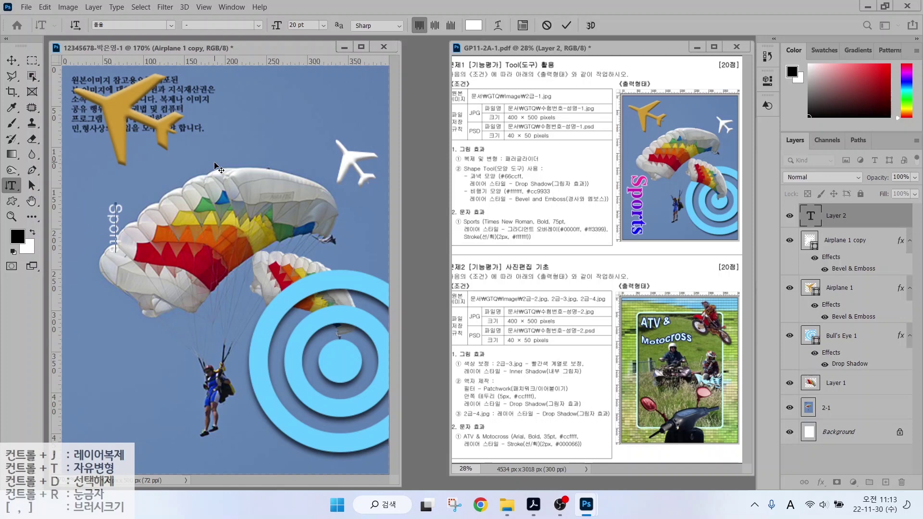
type("s")
key("ctrl+Return")
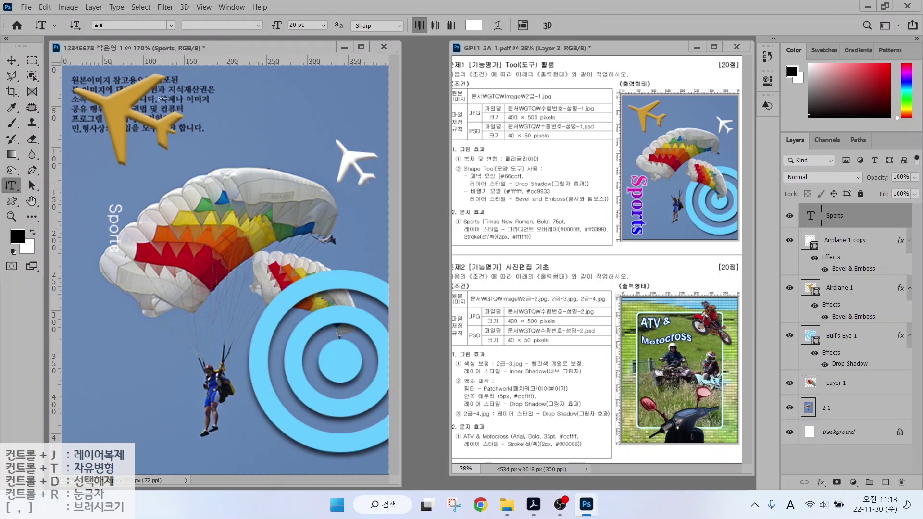
Set the Sports text to Times New Roman Bold at 75 pt.
left_click(170, 25)
type("궁서")
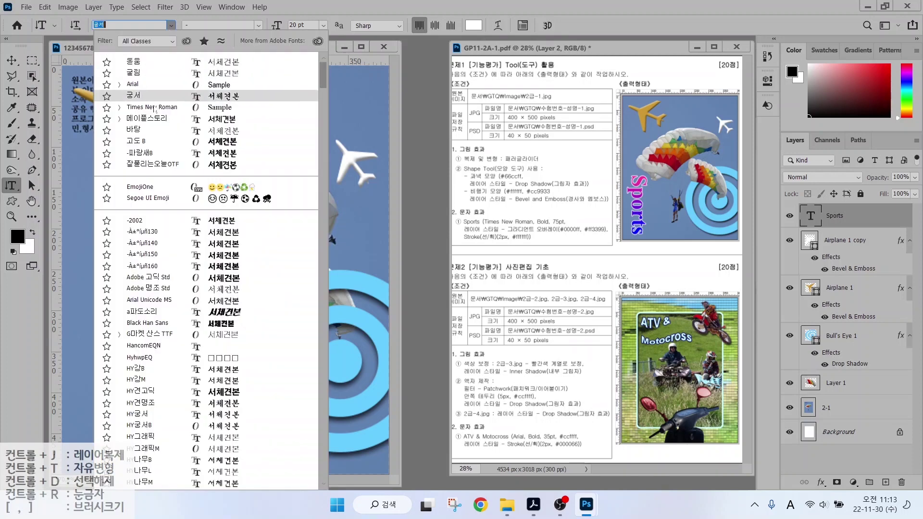
left_click(155, 108)
left_click(257, 25)
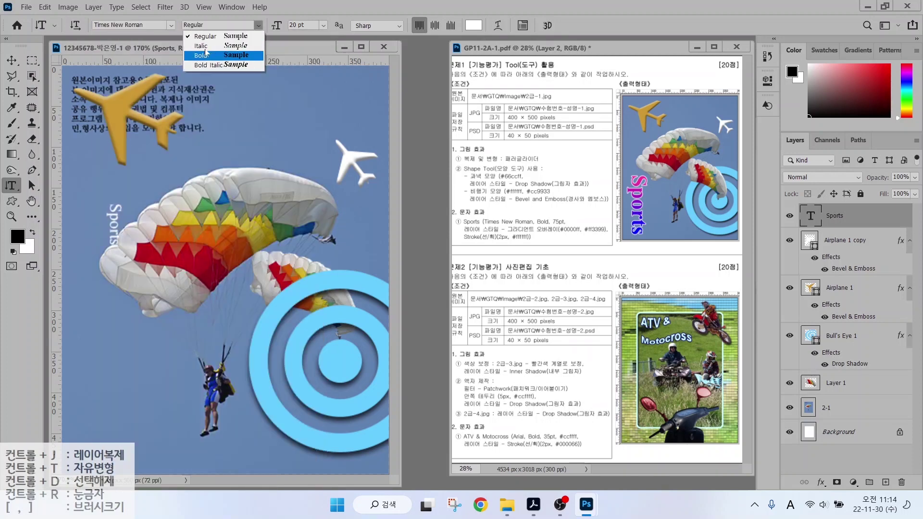
left_click(202, 55)
left_click(293, 25)
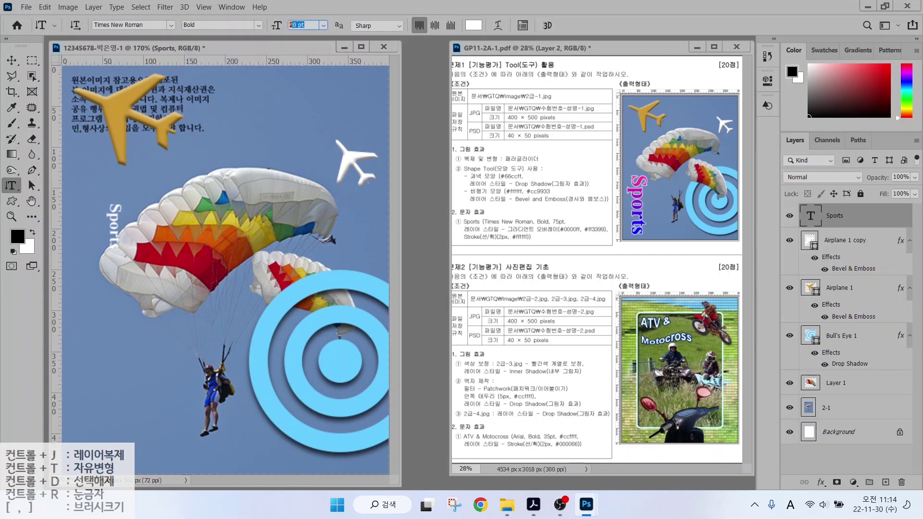
type("75")
key("Return")
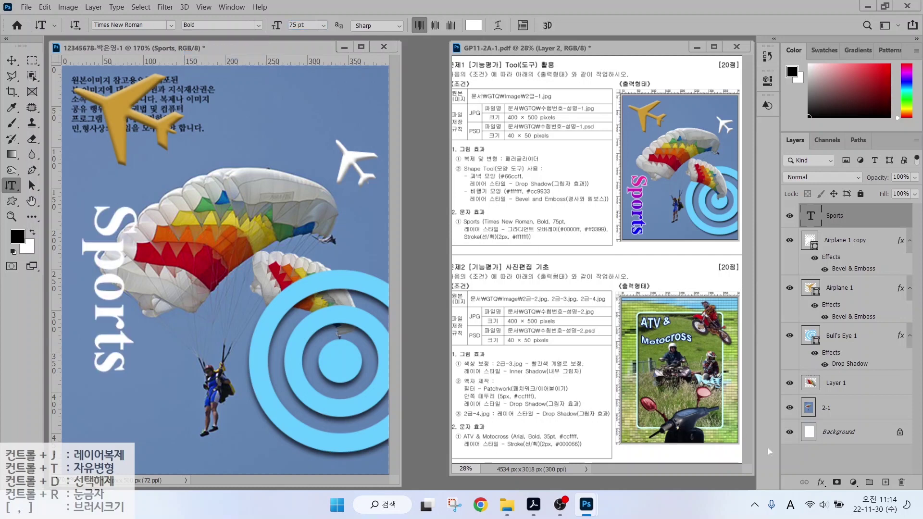
left_click(821, 483)
Add a Gradient Overlay to Sports and remove the yellow middle stop from its gradient.
left_click(829, 445)
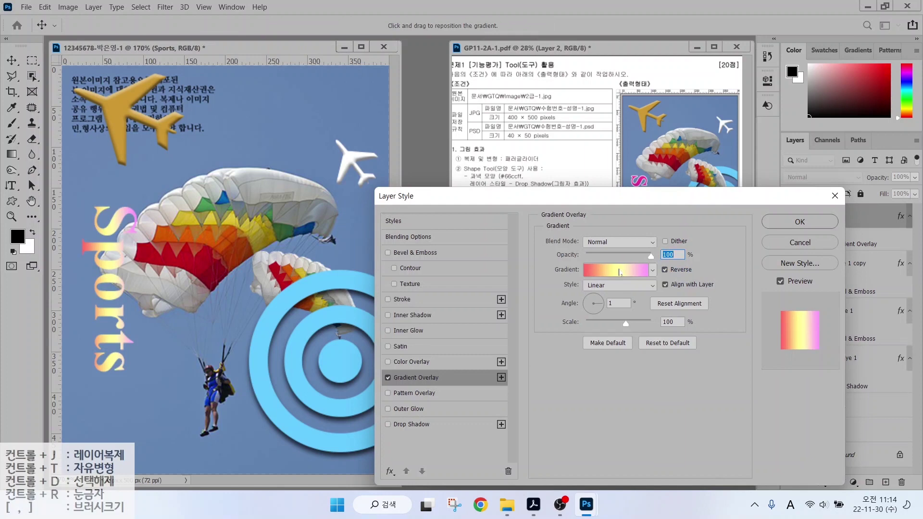
left_click(607, 276)
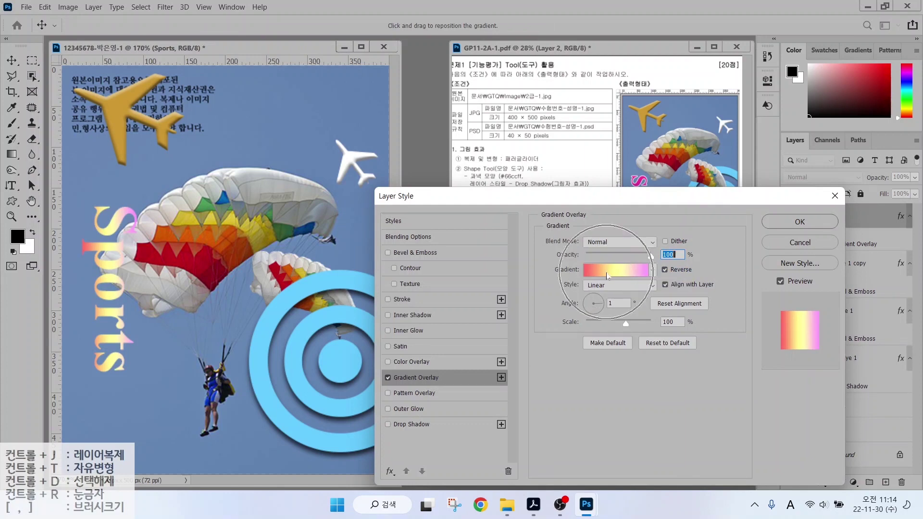
left_click(610, 275)
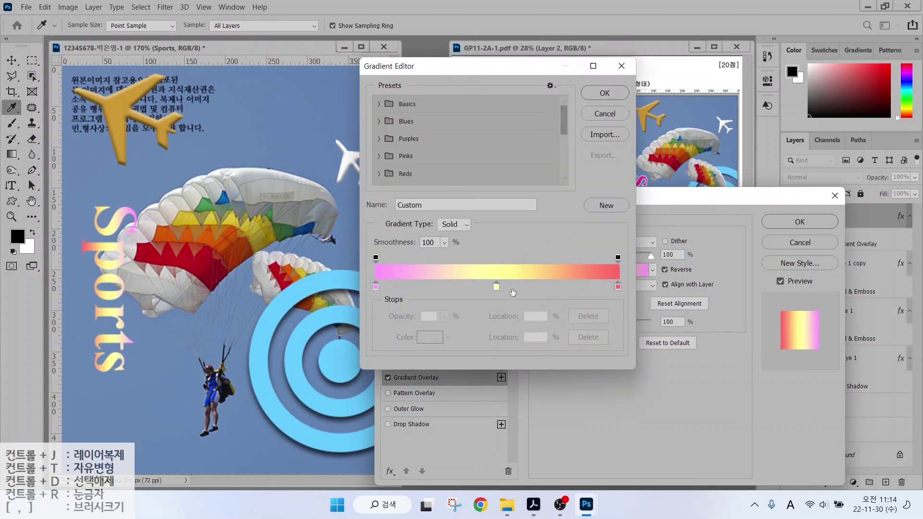
key("alt")
mouse_move(392, 300)
left_mouse_down()
mouse_move(360, 295)
mouse_move(391, 274)
mouse_move(394, 294)
left_mouse_up()
mouse_move(619, 296)
left_mouse_down()
mouse_move(605, 277)
mouse_move(629, 278)
mouse_move(627, 299)
left_mouse_up()
mouse_move(510, 279)
left_mouse_down()
mouse_move(492, 293)
mouse_move(516, 303)
left_mouse_up()
left_click_drag(496, 287, 524, 312)
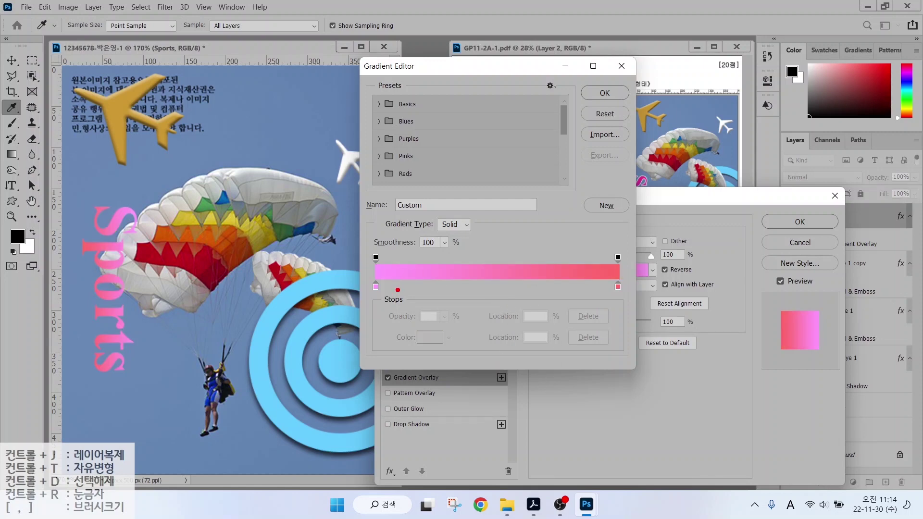
mouse_move(398, 294)
left_mouse_down()
mouse_move(366, 301)
mouse_move(367, 281)
mouse_move(395, 276)
mouse_move(395, 302)
left_mouse_up()
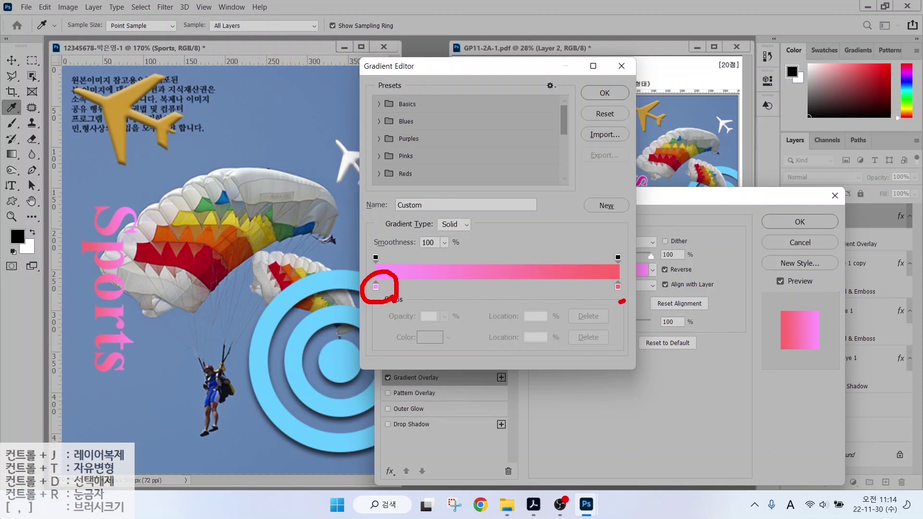
mouse_move(621, 304)
left_mouse_down()
mouse_move(621, 280)
mouse_move(624, 302)
left_mouse_up()
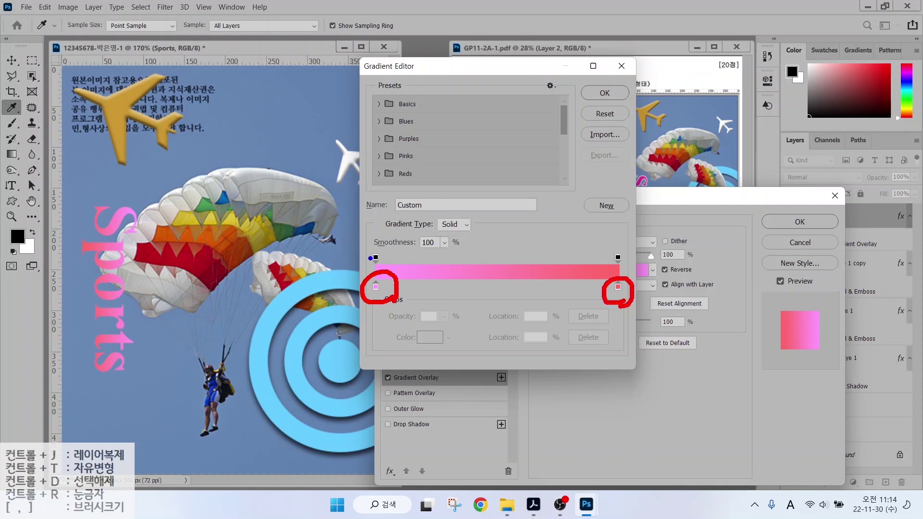
mouse_move(370, 259)
left_mouse_down()
mouse_move(379, 266)
mouse_move(392, 256)
left_mouse_up()
mouse_move(596, 271)
left_mouse_down()
mouse_move(618, 246)
mouse_move(620, 271)
mouse_move(603, 260)
left_mouse_up()
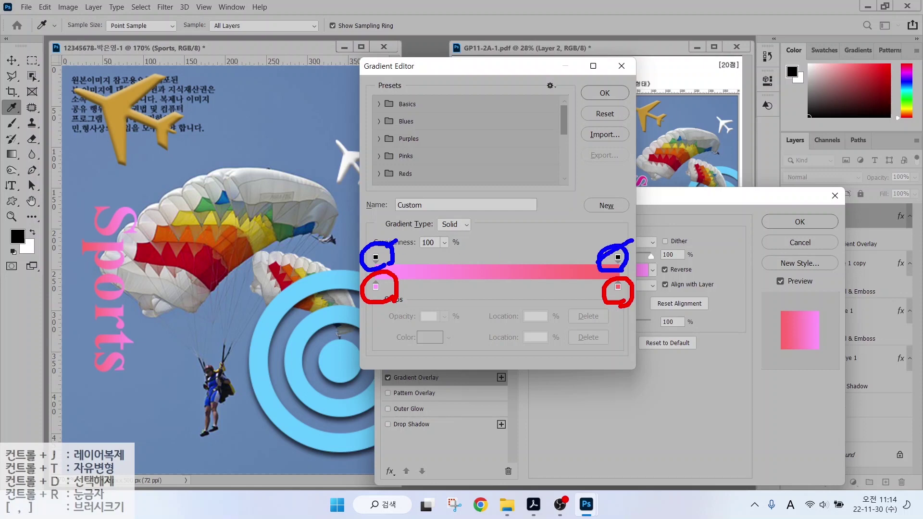
left_click_drag(393, 241, 355, 273)
key("Escape")
Set the gradient stops to blue #0000ff and deep pink #ff1493.
left_click(376, 287)
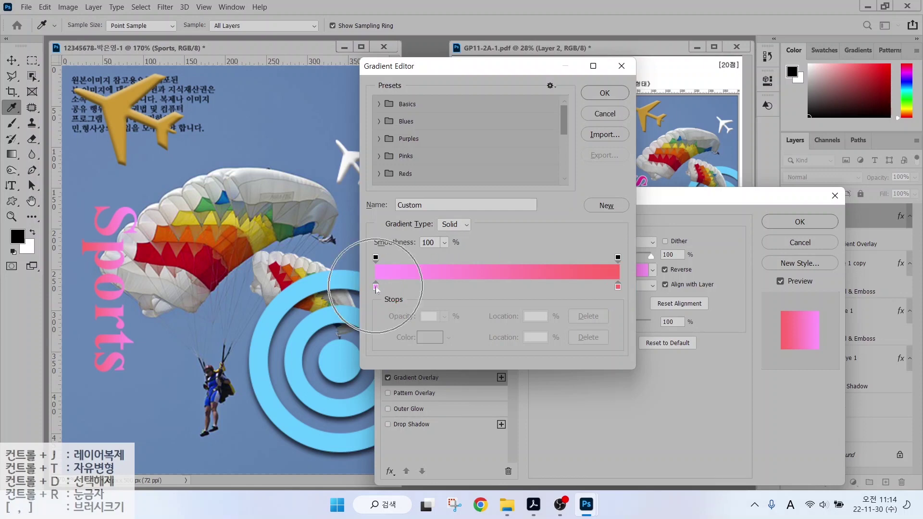
double_click(375, 287)
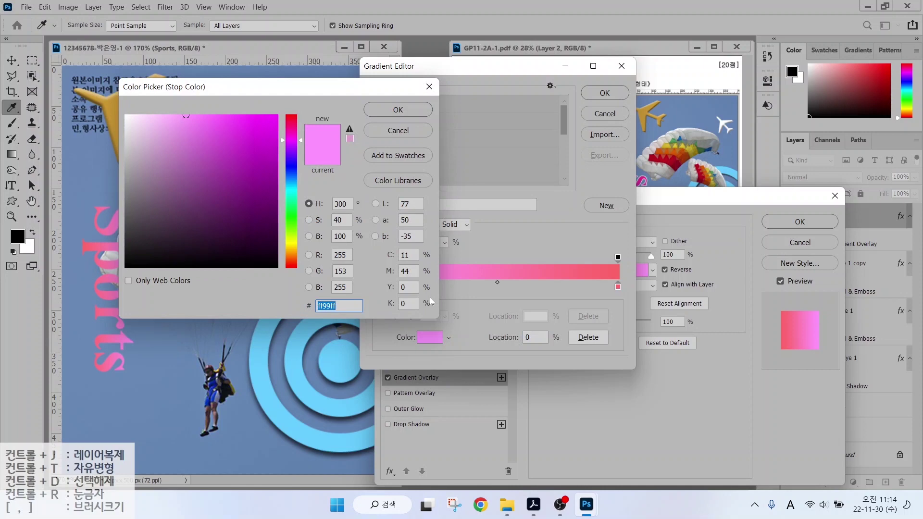
type("0000ff")
key("Return")
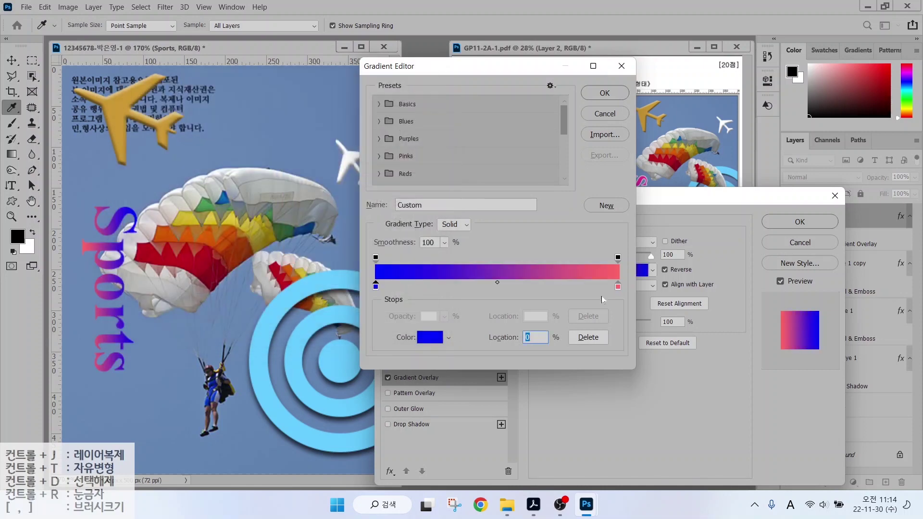
double_click(618, 287)
type("ff1493")
key("Return")
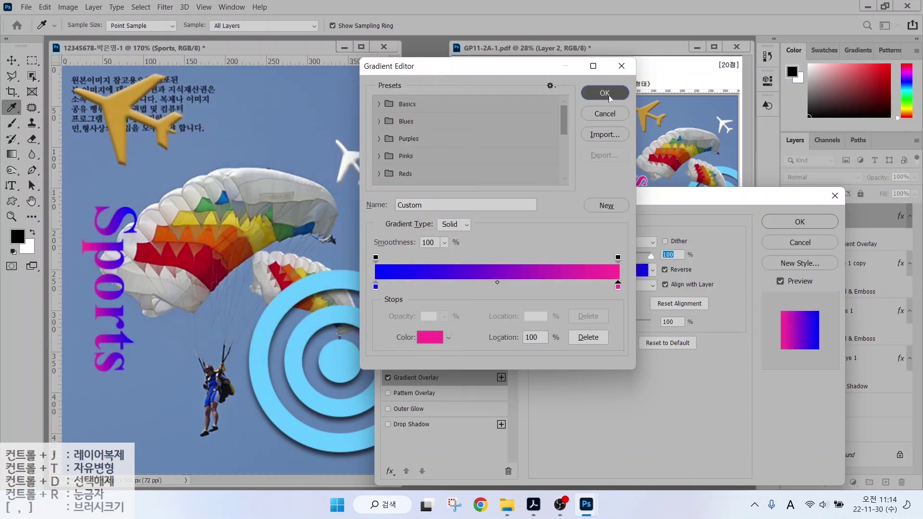
left_click(604, 93)
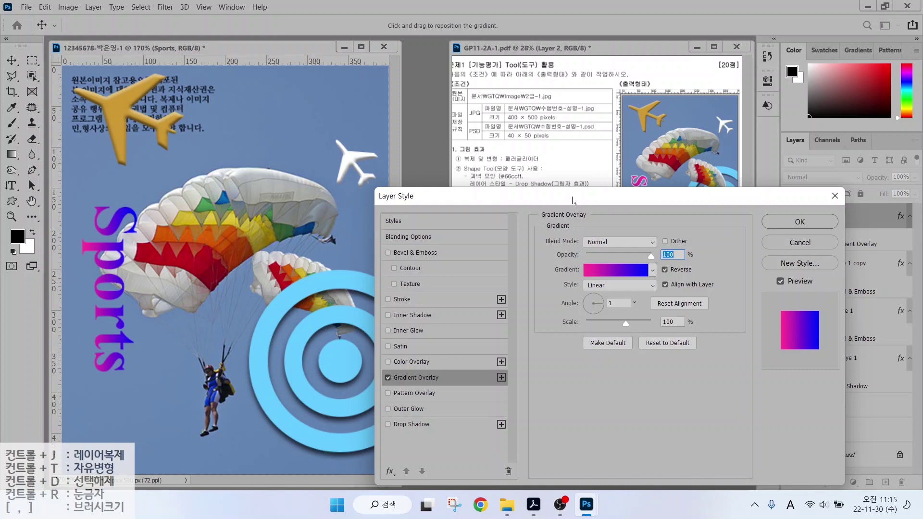
Set the gradient angle to -90° with pink on top, and enable Stroke.
mouse_move(572, 199)
left_mouse_down()
mouse_move(591, 271)
mouse_move(593, 348)
mouse_move(569, 198)
left_mouse_up()
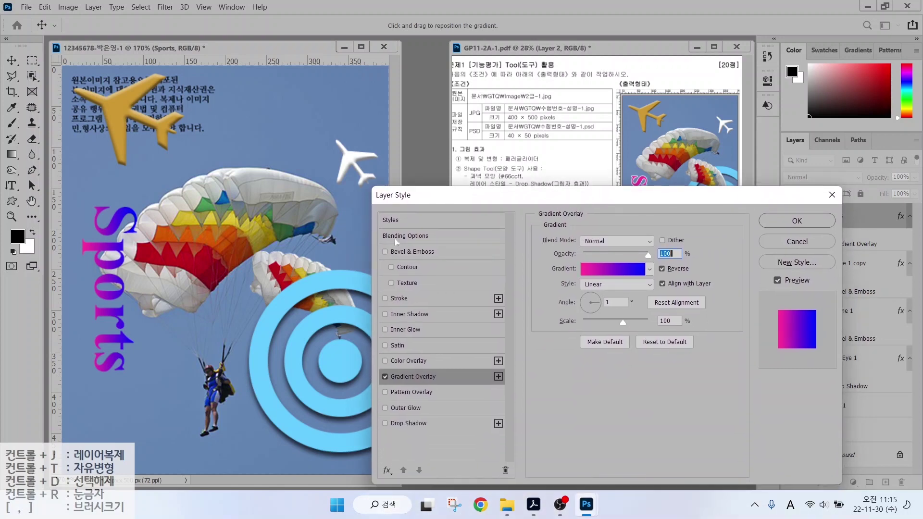
key("alt")
left_click_drag(84, 249, 46, 215)
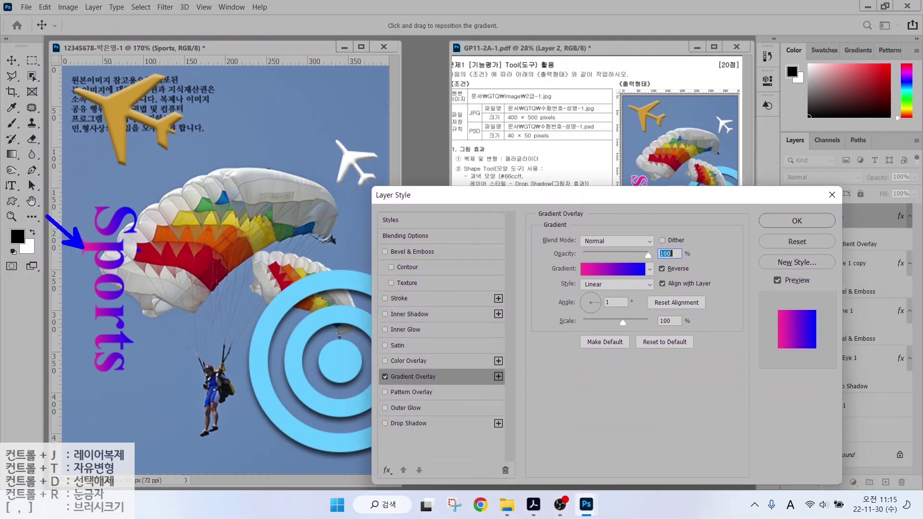
left_click_drag(140, 250, 190, 220)
left_click_drag(637, 171, 618, 140)
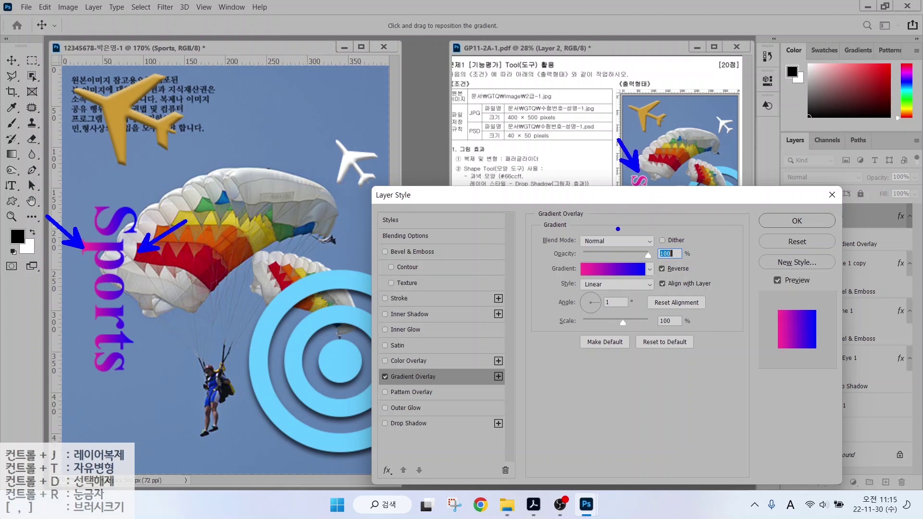
key("Escape")
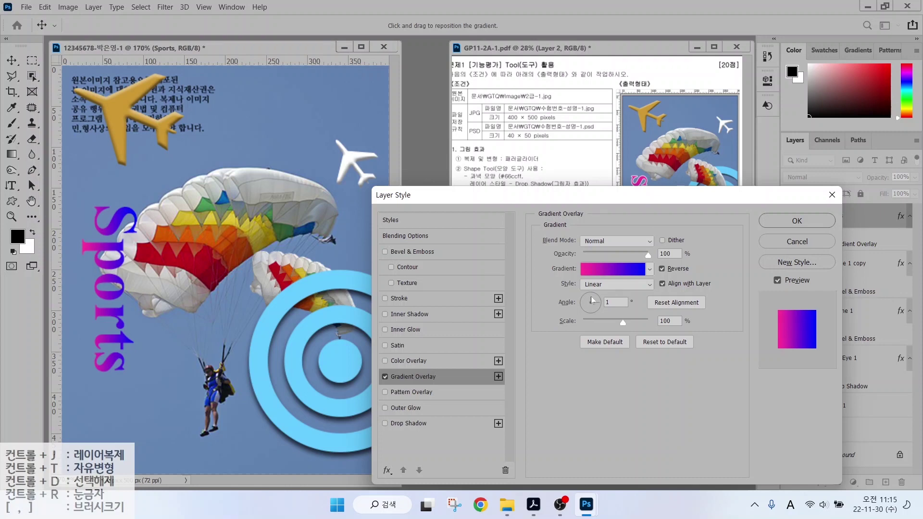
left_click(590, 297)
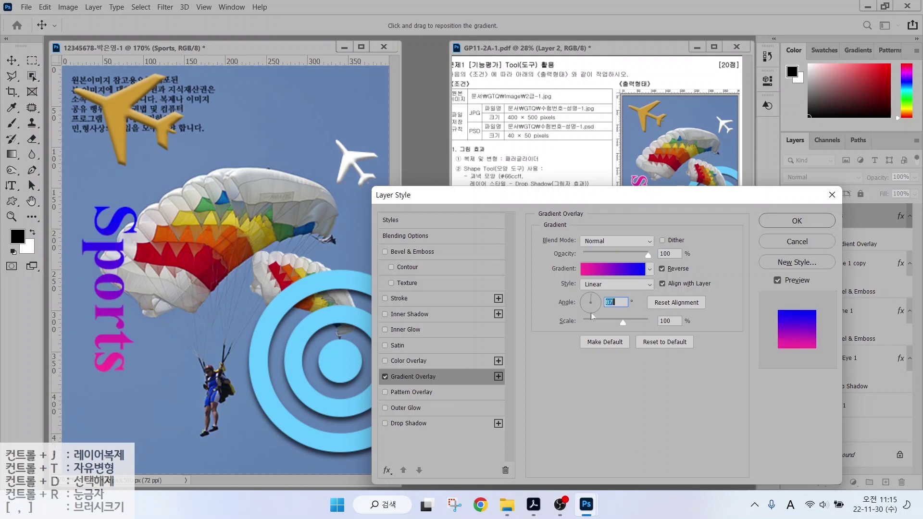
left_click(592, 316)
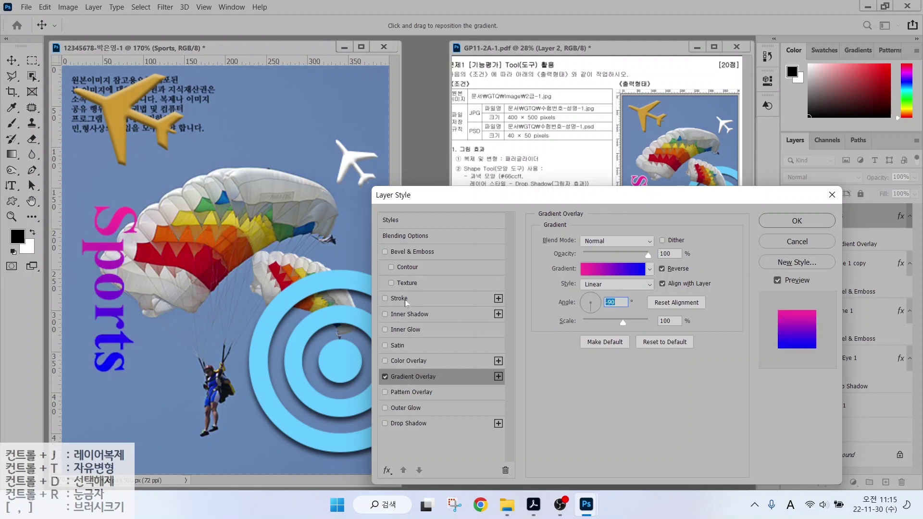
left_click(404, 300)
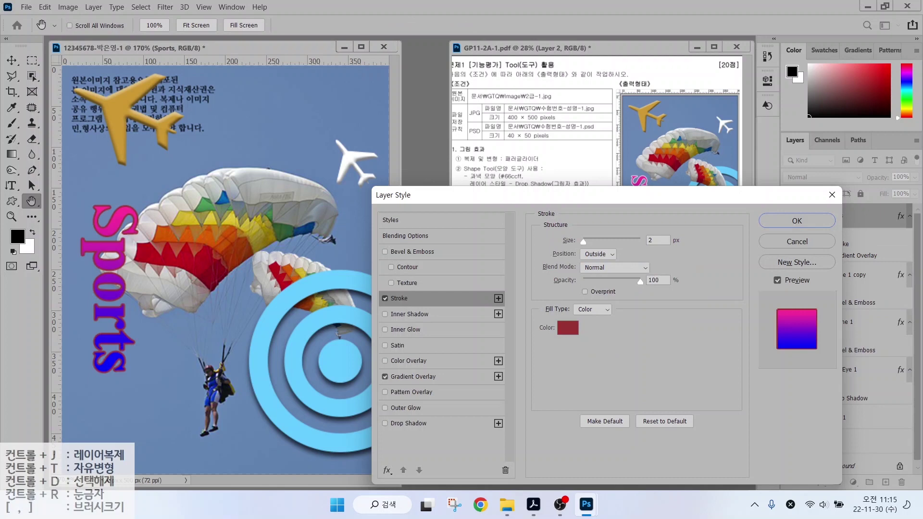
Set the stroke to an outside position with colour #ffffff.
left_click(657, 240)
left_click(608, 255)
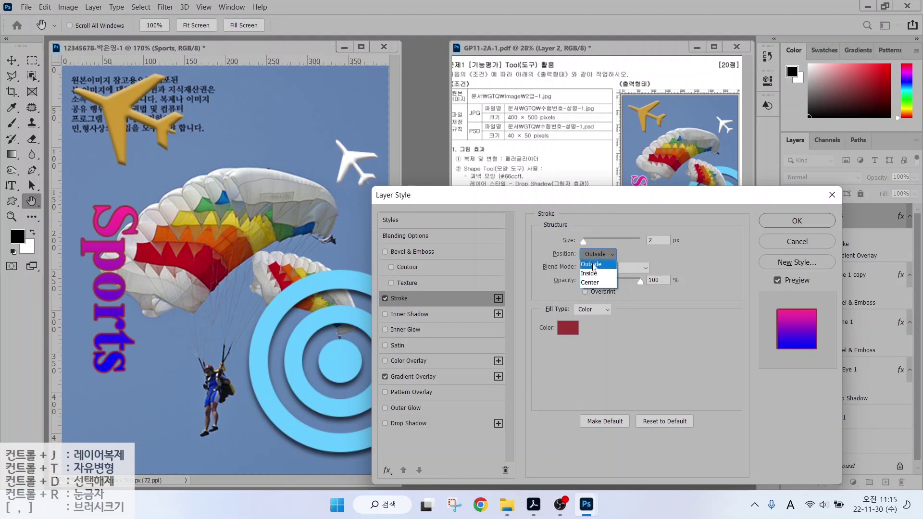
left_click(594, 267)
left_click(568, 328)
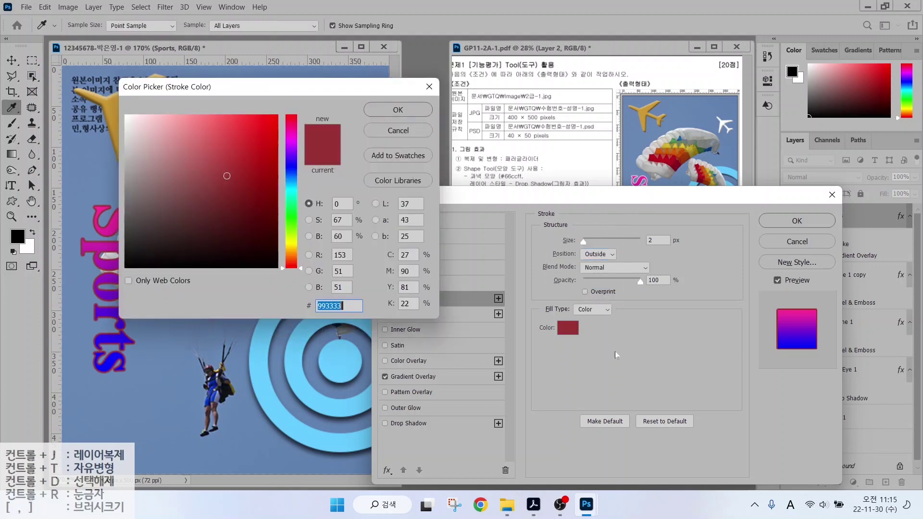
type("ffffff")
key("Return")
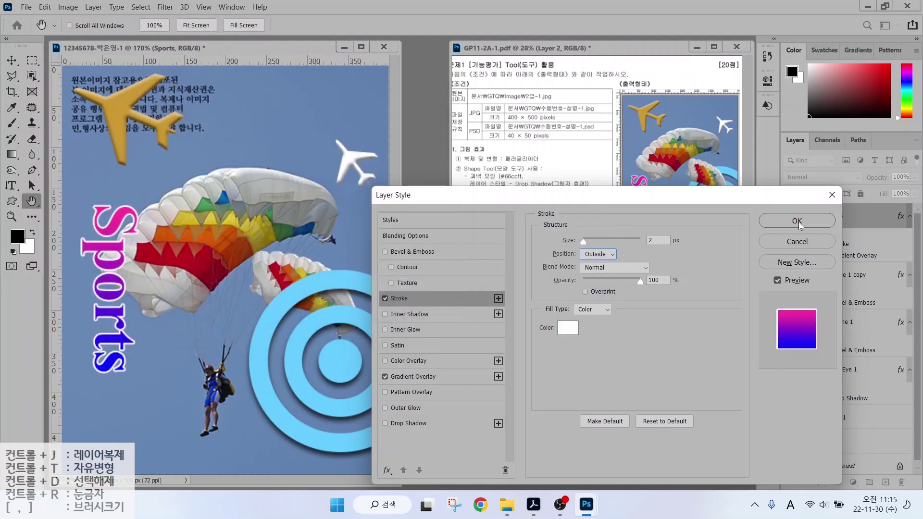
Apply the layer effects and move the Sports text about 99 px lower.
key("Return")
key("v")
left_click_drag(110, 267, 105, 358)
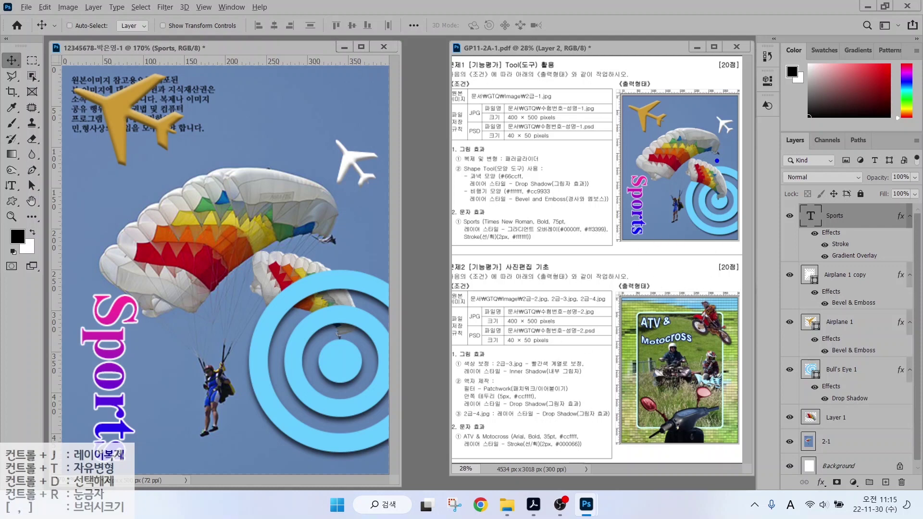
Move Bull's Eye 1 below Layer 1 so the small parachute sits in front of the target.
left_click_drag(712, 168, 768, 140)
left_click_drag(701, 209, 677, 253)
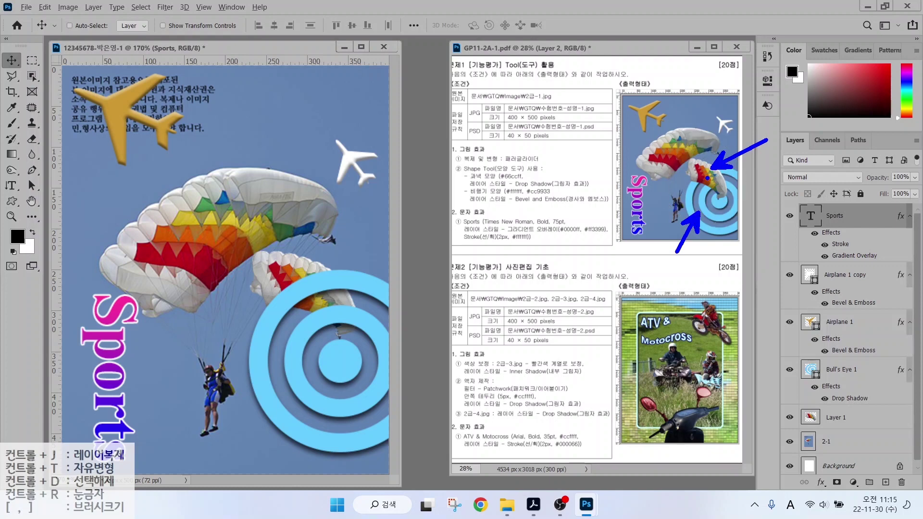
key("Escape")
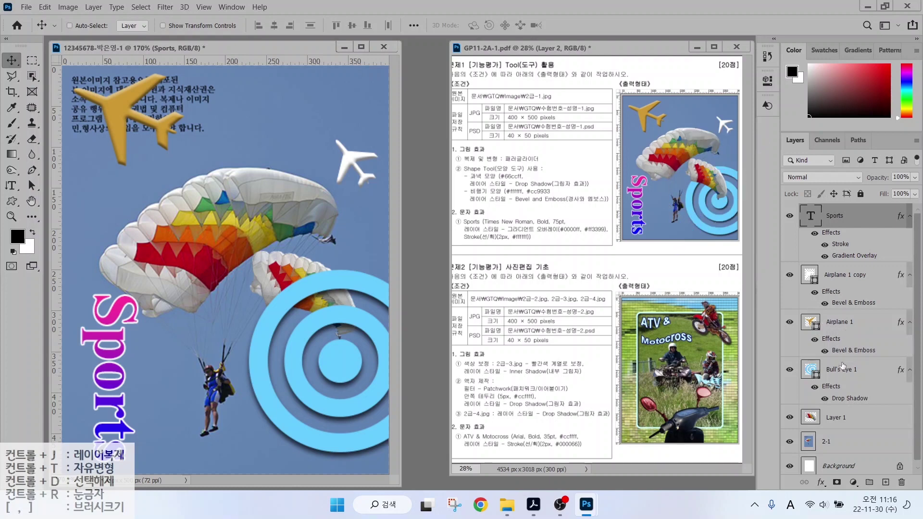
left_click_drag(841, 366, 837, 426)
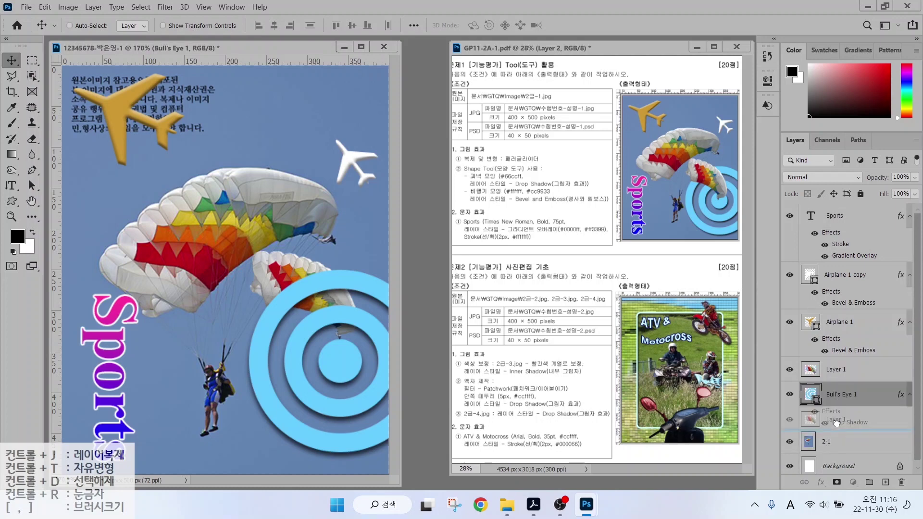
mouse_move(838, 370)
left_mouse_down()
mouse_move(835, 427)
mouse_move(836, 370)
left_mouse_up()
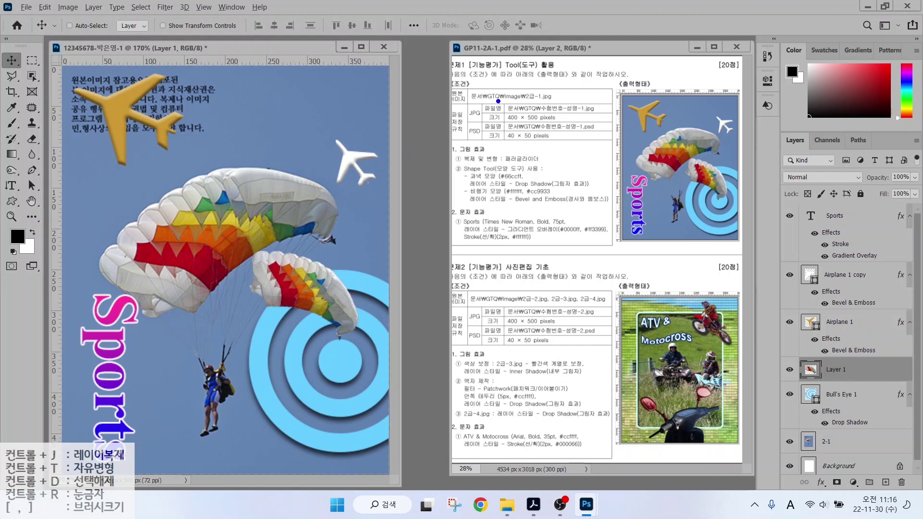
left_click_drag(497, 100, 572, 120)
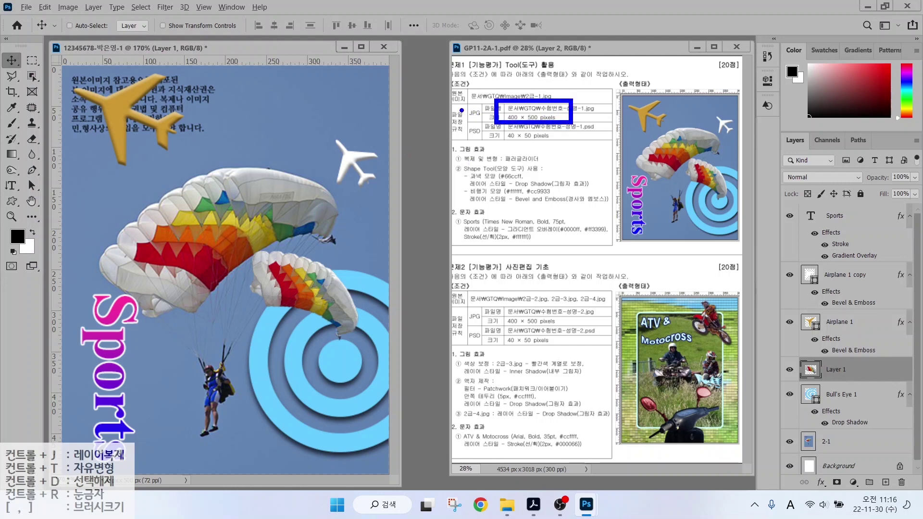
left_click_drag(461, 110, 423, 81)
left_click_drag(501, 126, 558, 146)
left_click_drag(471, 139, 446, 171)
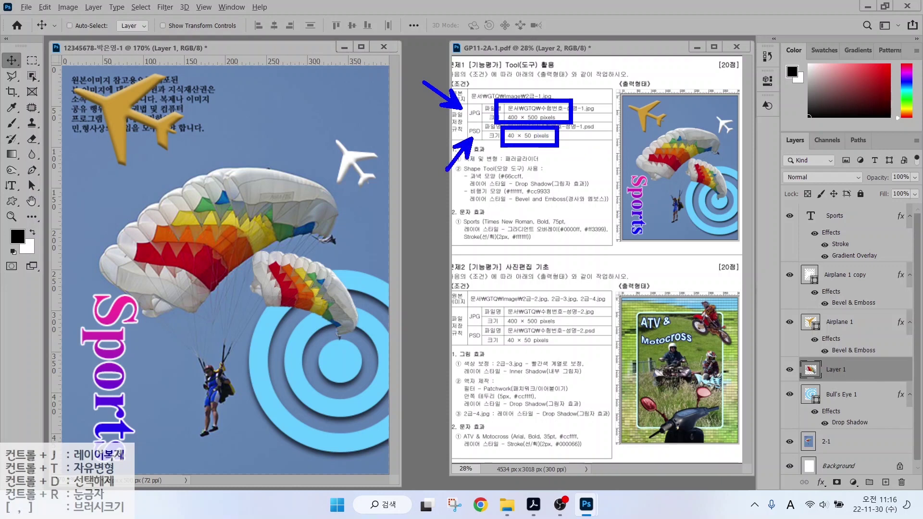
key("Escape")
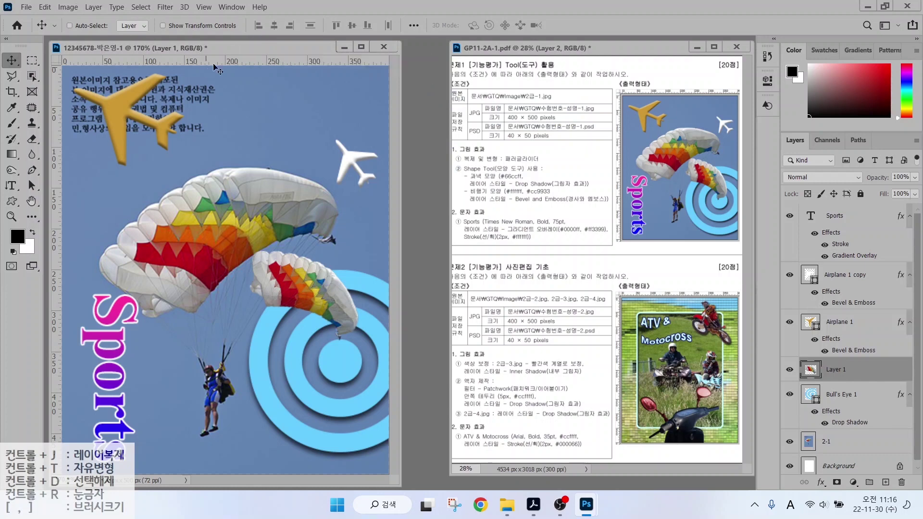
Use Save As to store a JPEG copy of the composite in the GTQ folder.
left_click(26, 7)
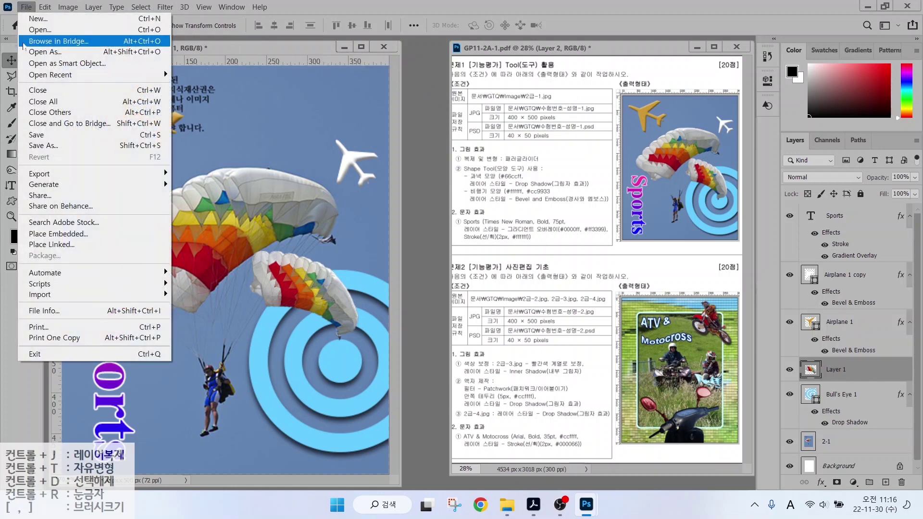
left_click(44, 144)
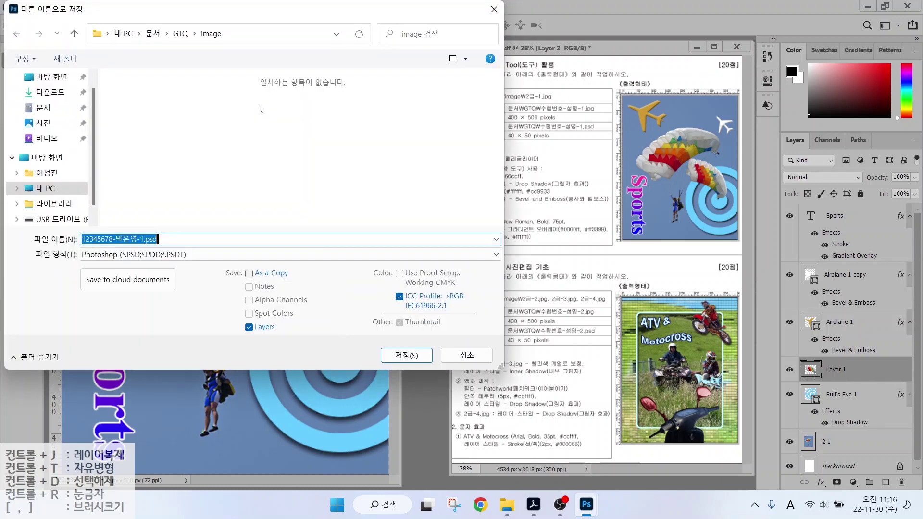
left_click(187, 36)
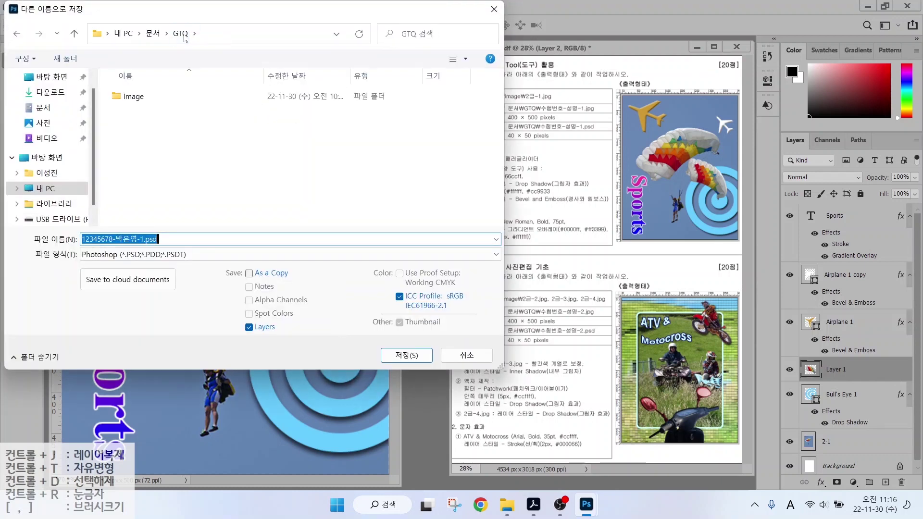
left_click(185, 36)
left_click(97, 237)
key("ctrl")
key("ctrl")
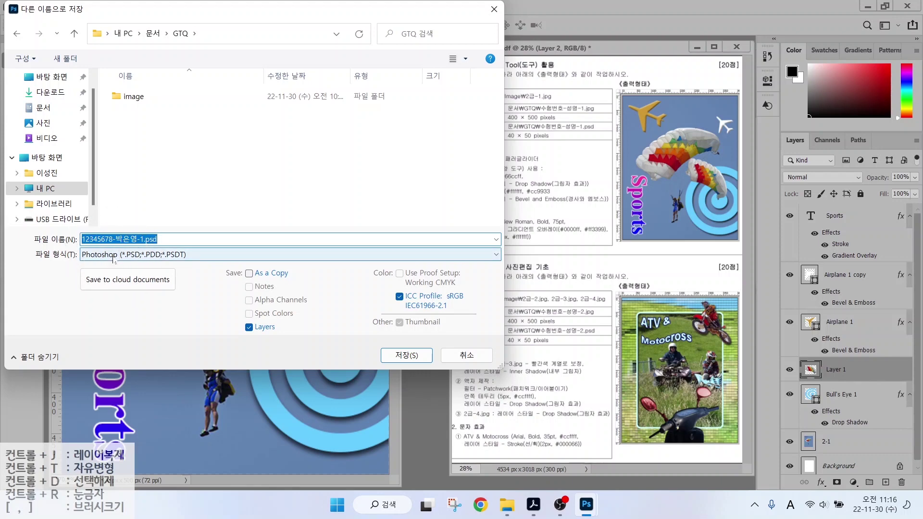
left_click(115, 257)
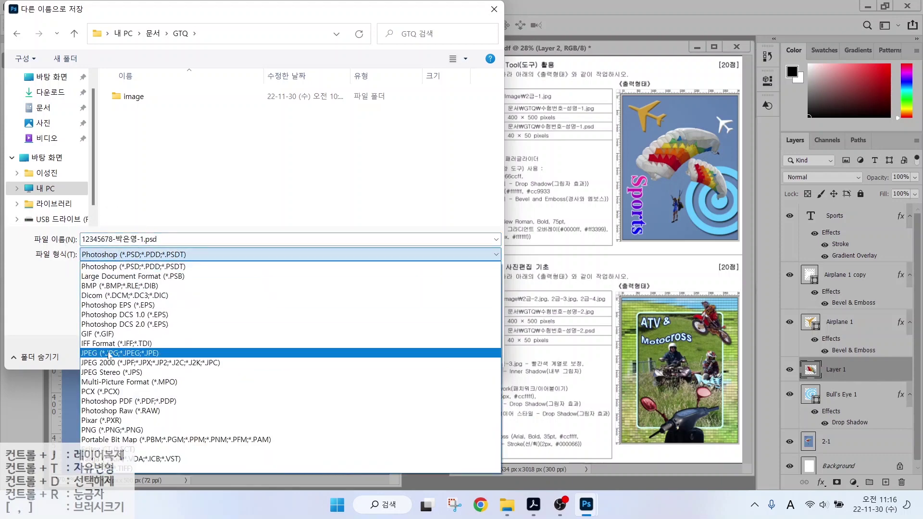
left_click(109, 354)
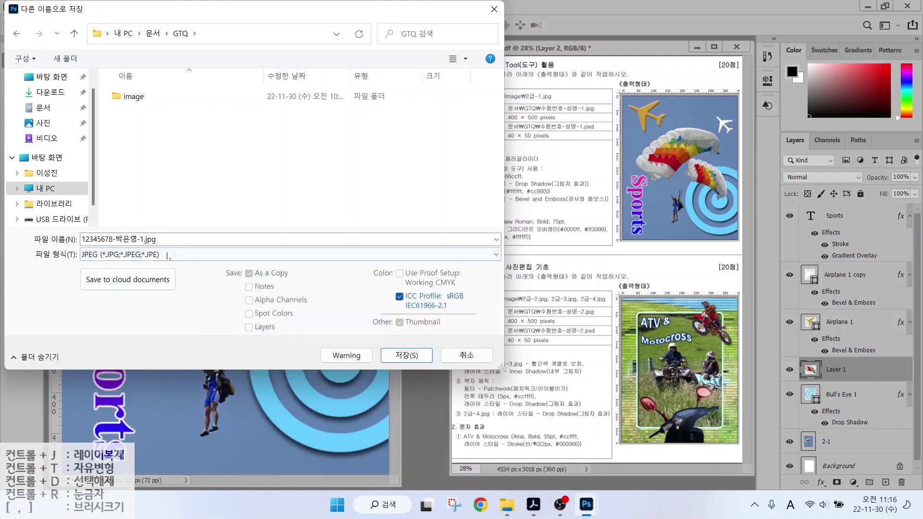
left_click(137, 254)
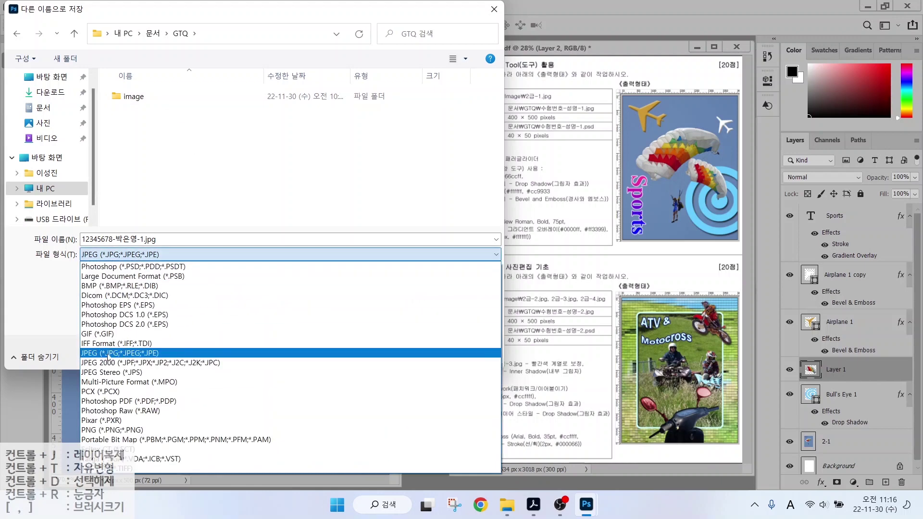
left_click(110, 354)
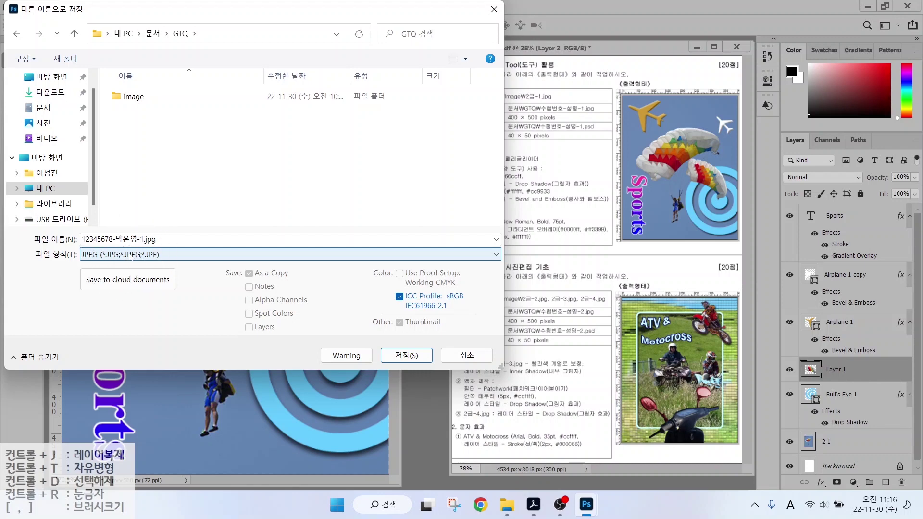
left_click(401, 356)
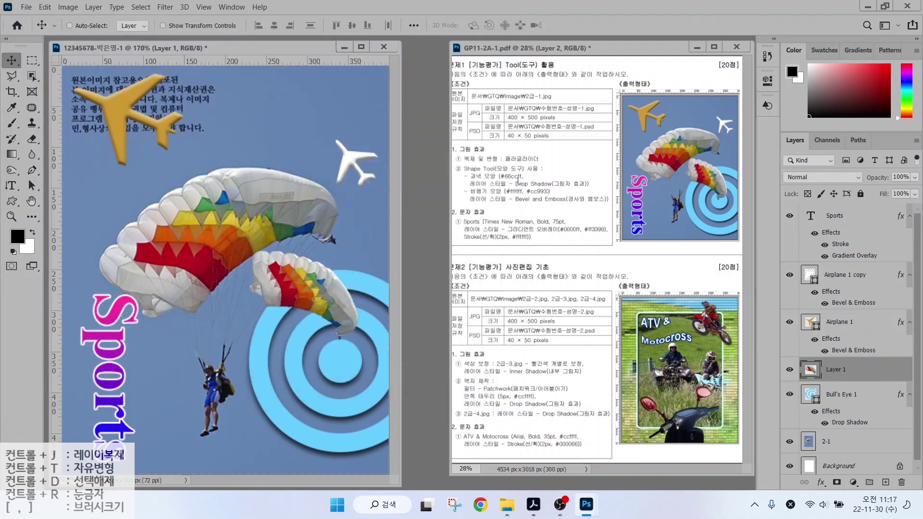
left_click(513, 116)
left_click(26, 7)
left_click(44, 146)
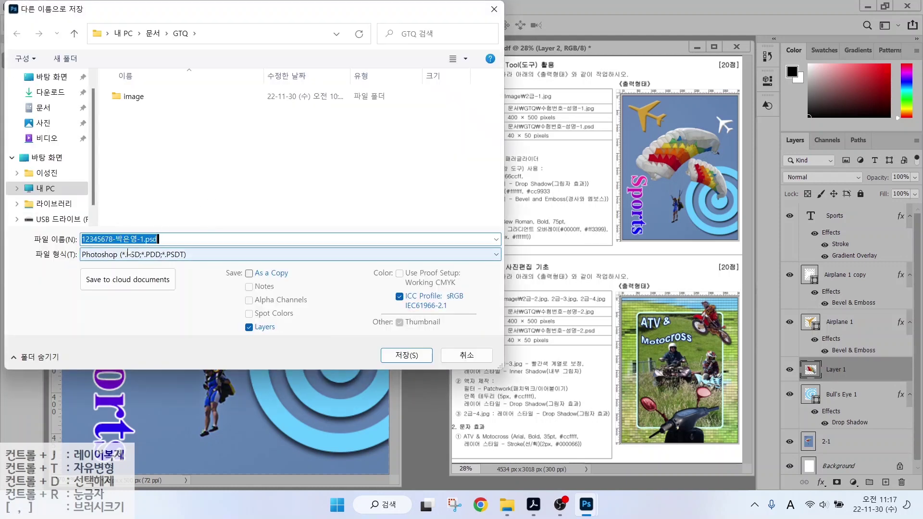
left_click(128, 254)
left_click(494, 8)
left_click(26, 7)
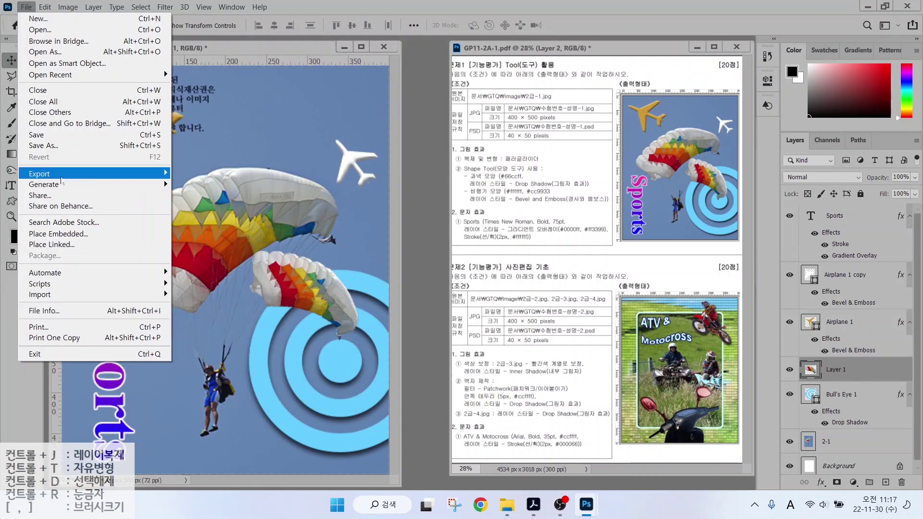
left_click(60, 176)
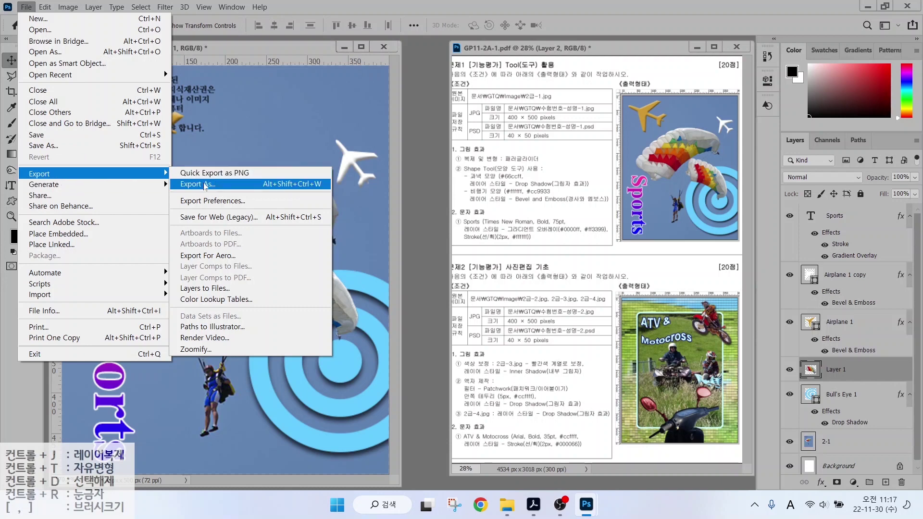
left_click(337, 10)
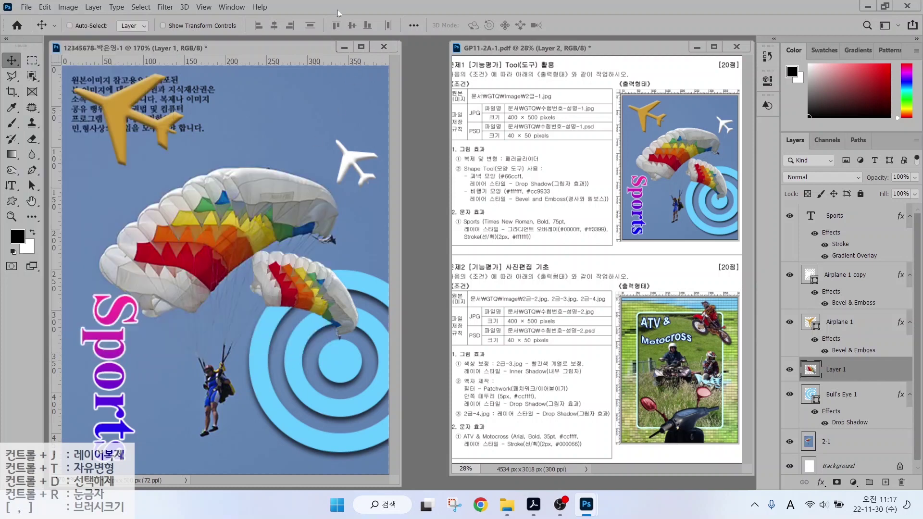
Use Image Size to set the width to 40 px, so the height becomes 50 px.
left_click(66, 8)
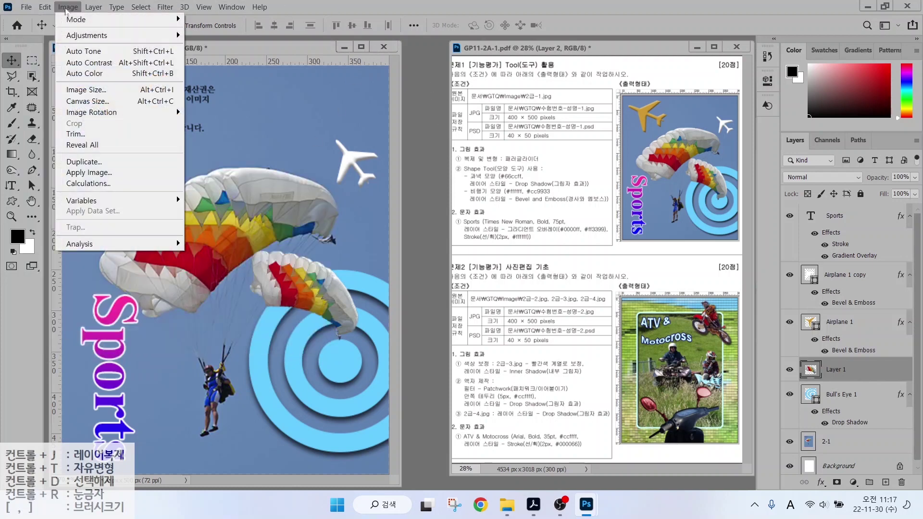
left_click(70, 91)
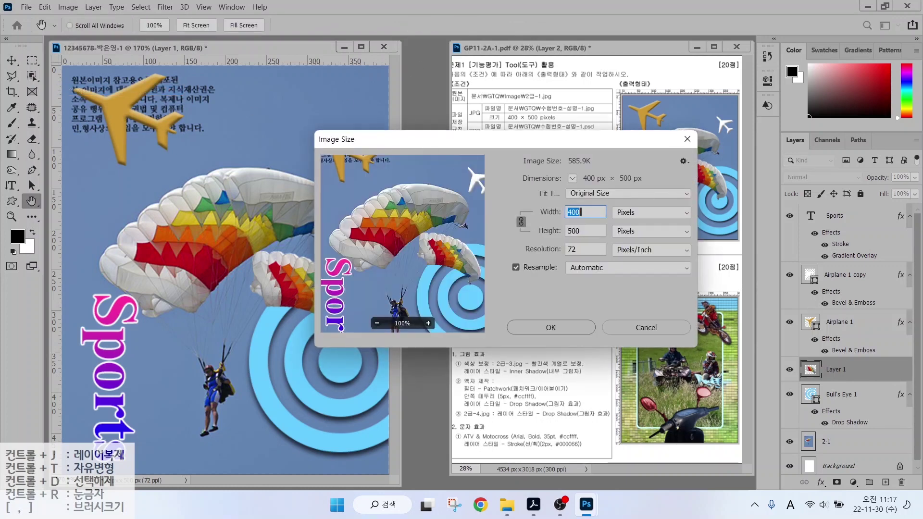
type("40")
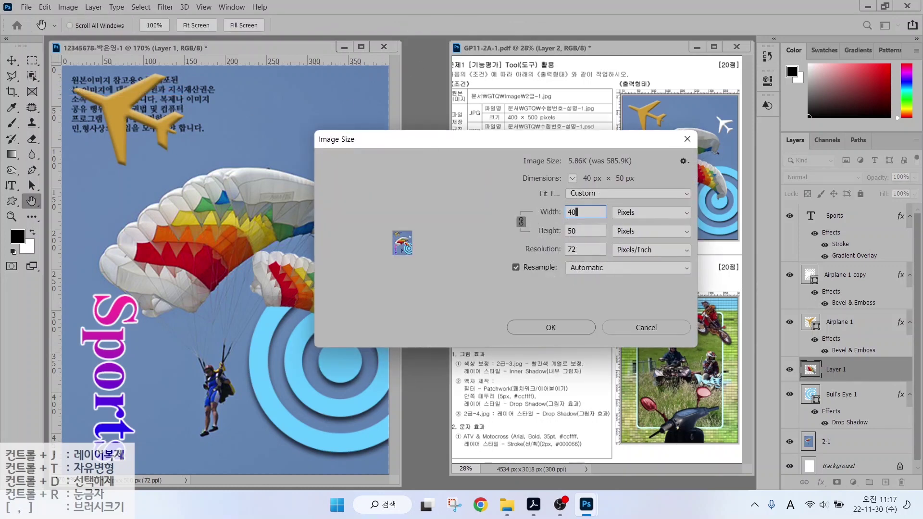
left_click(550, 327)
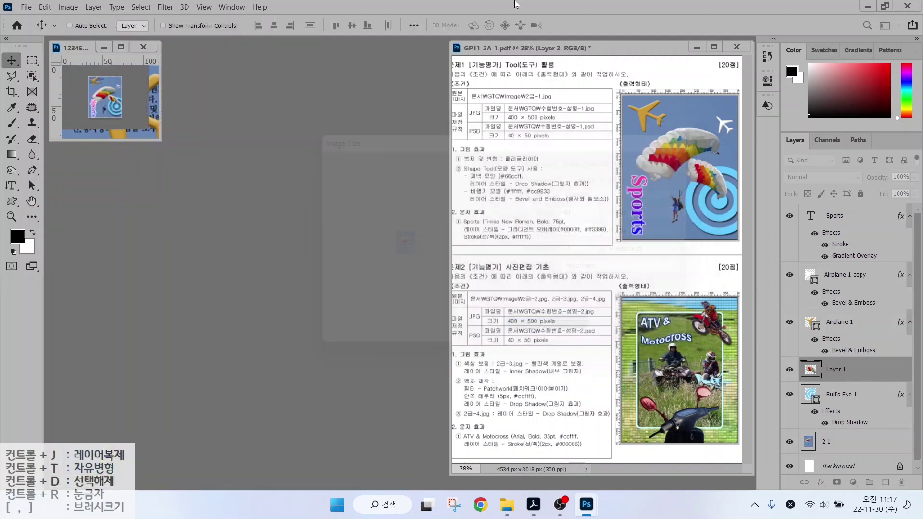
key("v")
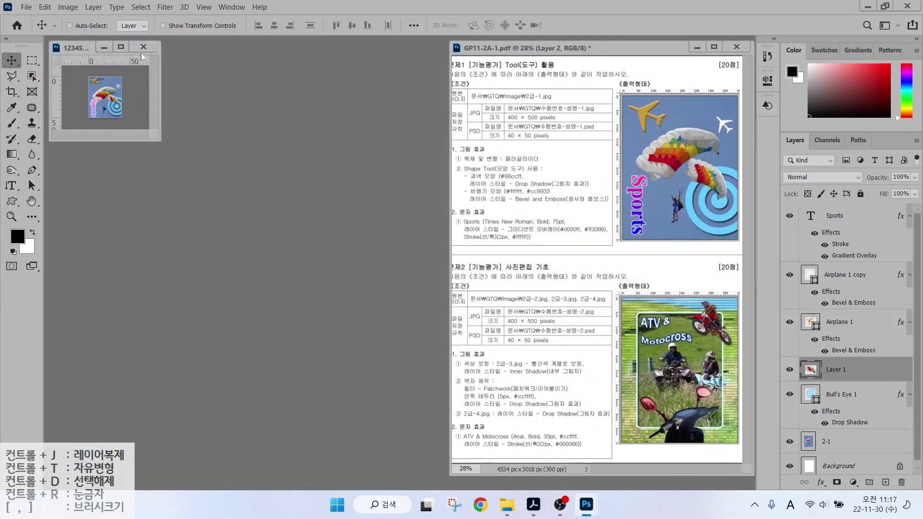
Save the resized document, keeping the Photoshop PSD format in the GTQ folder.
left_click(26, 7)
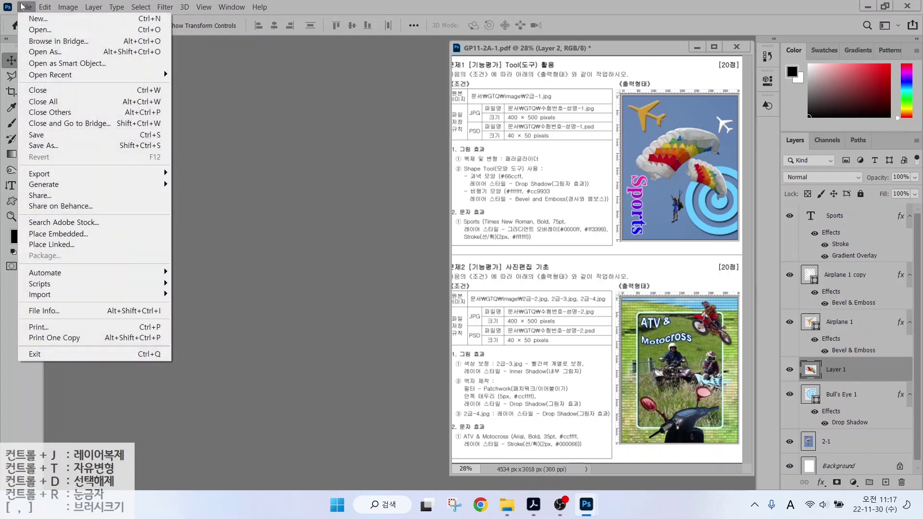
left_click(36, 135)
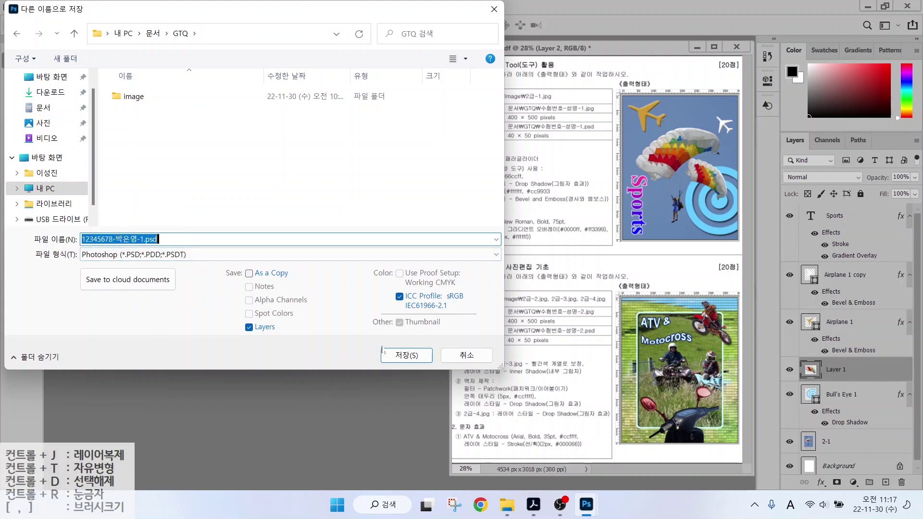
left_click(406, 355)
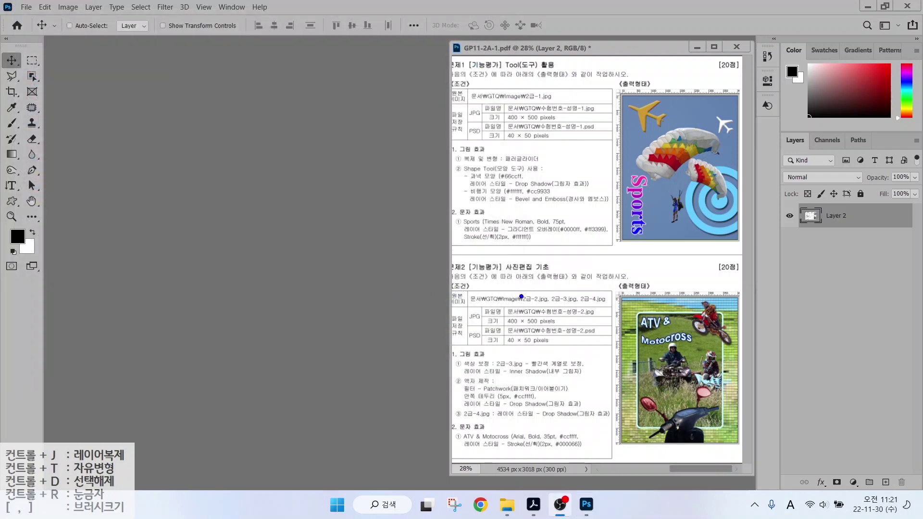
Return to Photoshop and start a new blank document from the File menu.
left_click_drag(504, 303, 602, 330)
left_click_drag(546, 325, 581, 359)
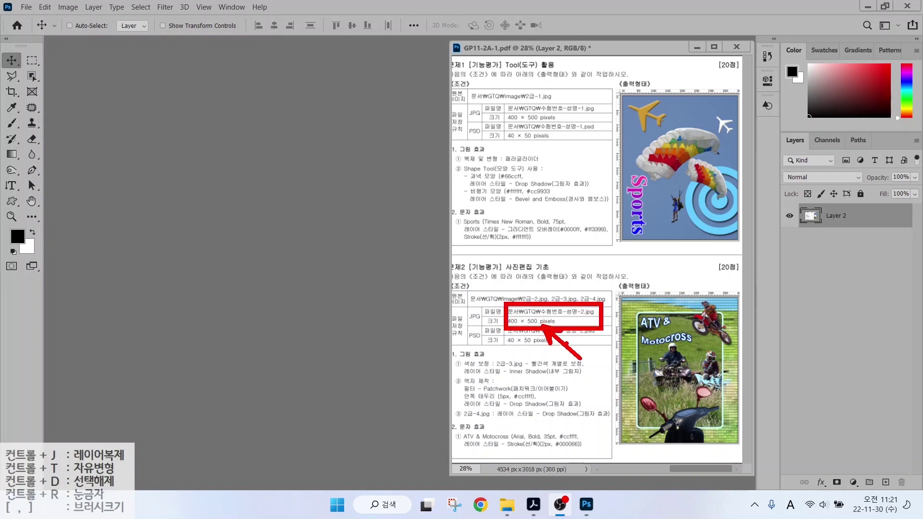
key("Escape")
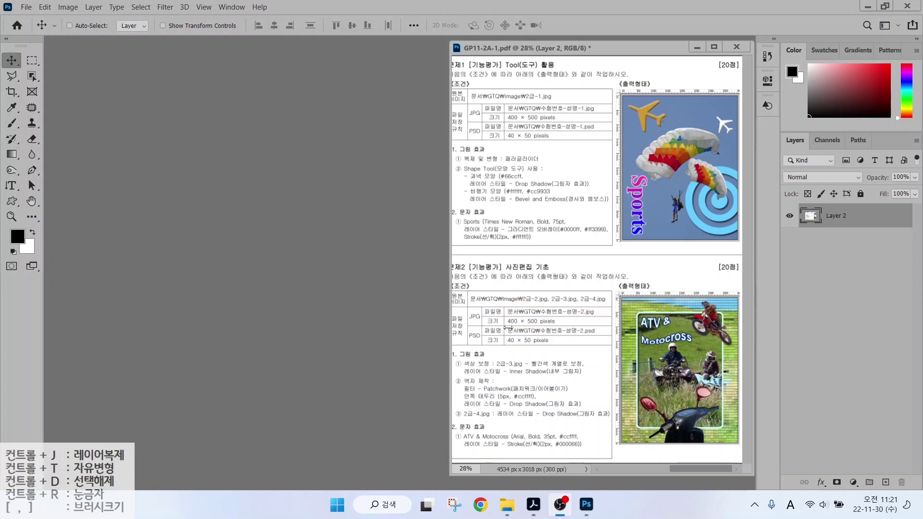
left_click(27, 7)
left_click(28, 8)
left_click(31, 20)
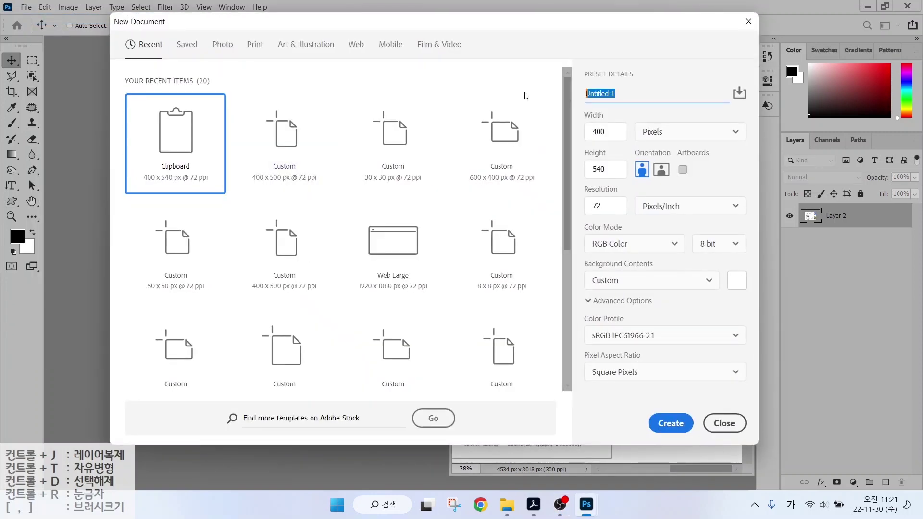
Name the document with the student number and name, then create it at 400 × 500 px, 72 ppi RGB.
left_click(649, 140)
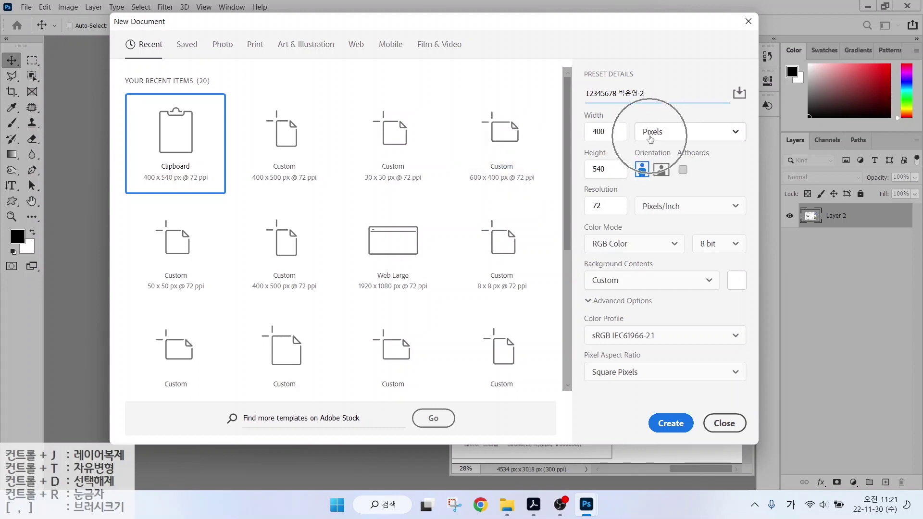
key("Tab")
key("Tab")
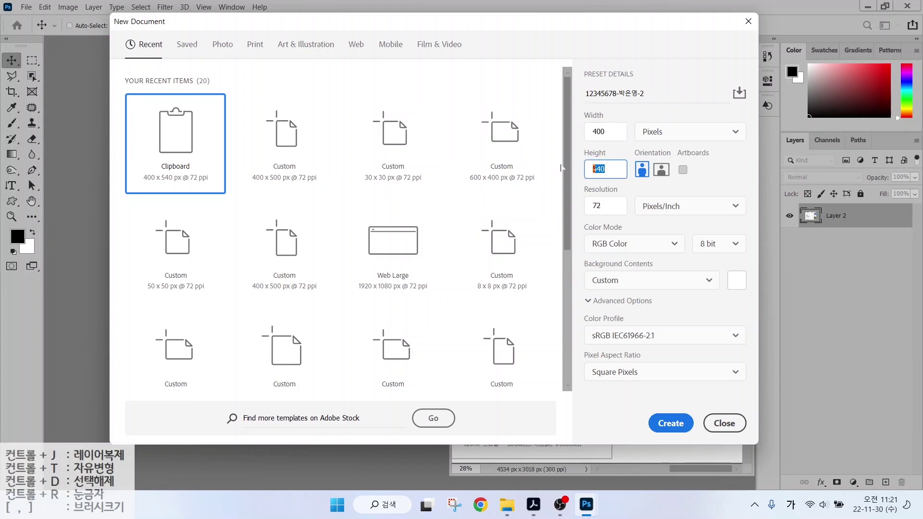
type("500")
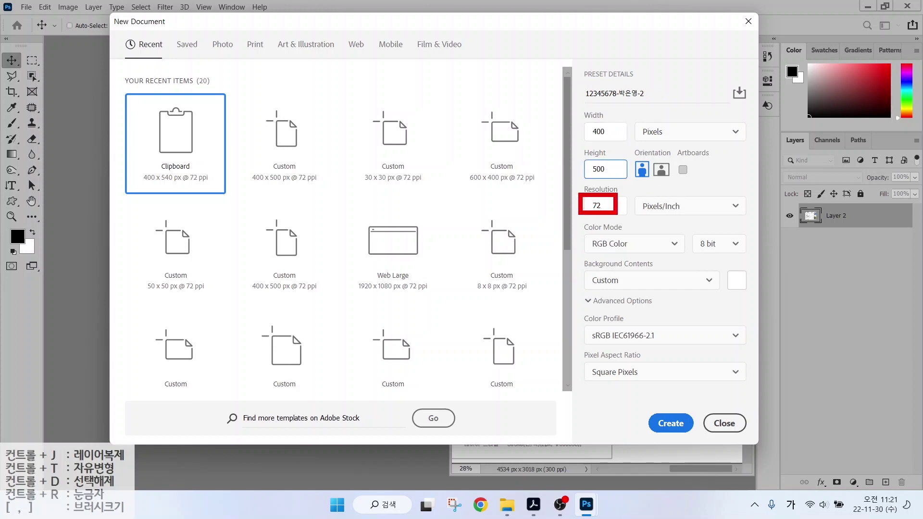
left_click_drag(580, 229, 635, 251)
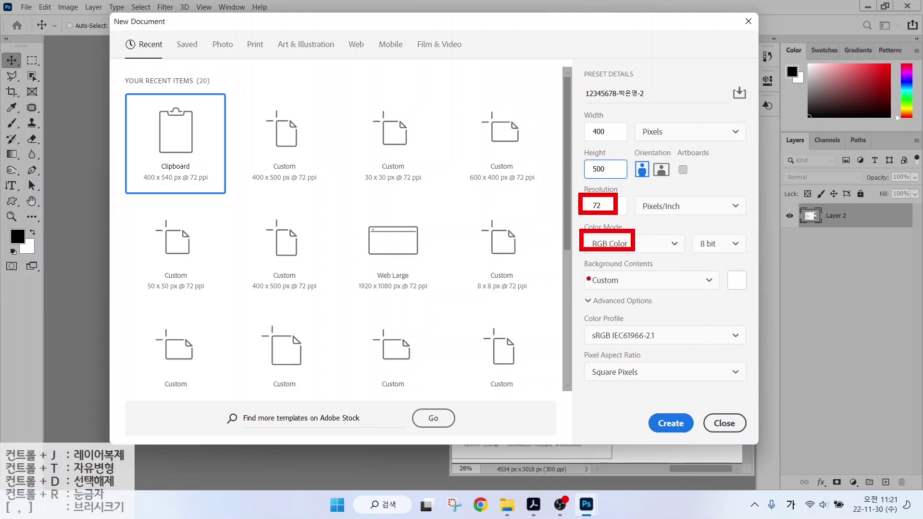
left_click_drag(582, 272, 627, 291)
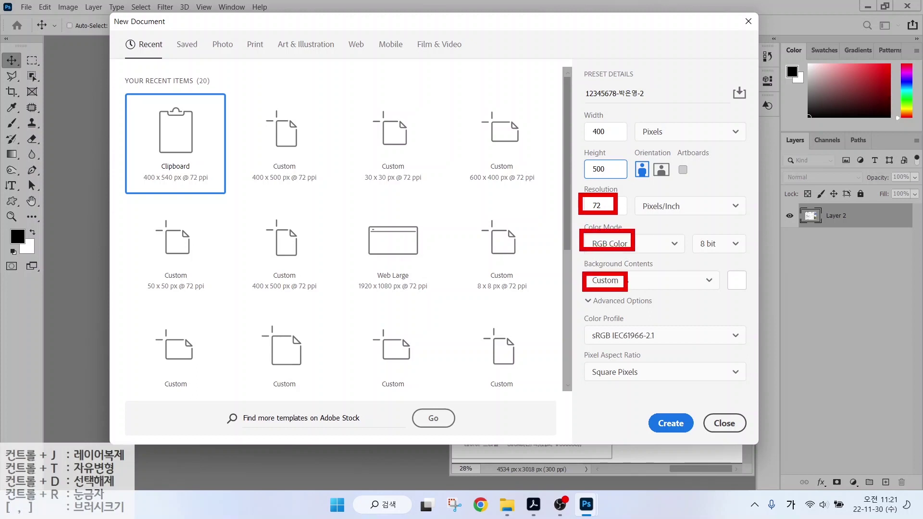
left_click(673, 425)
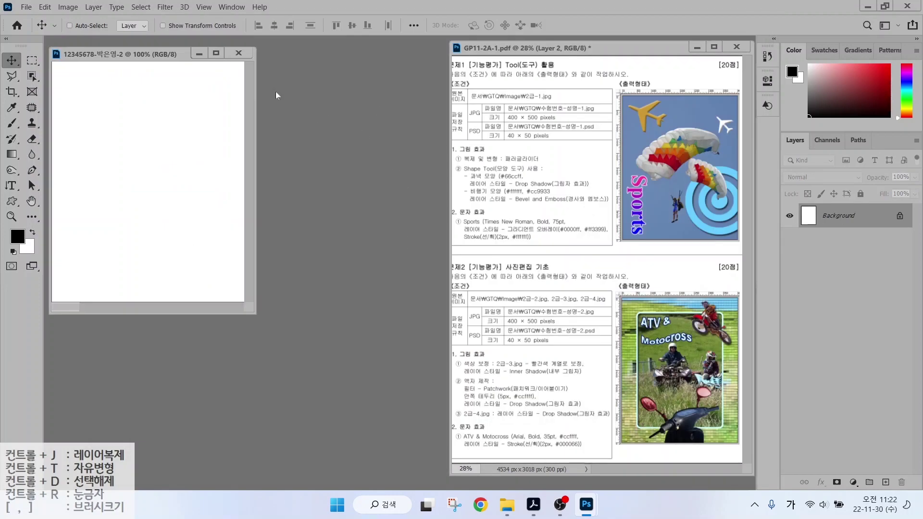
Turn on pixel rulers and fit the blank task-2 canvas on screen via the Hand tool.
left_click(202, 7)
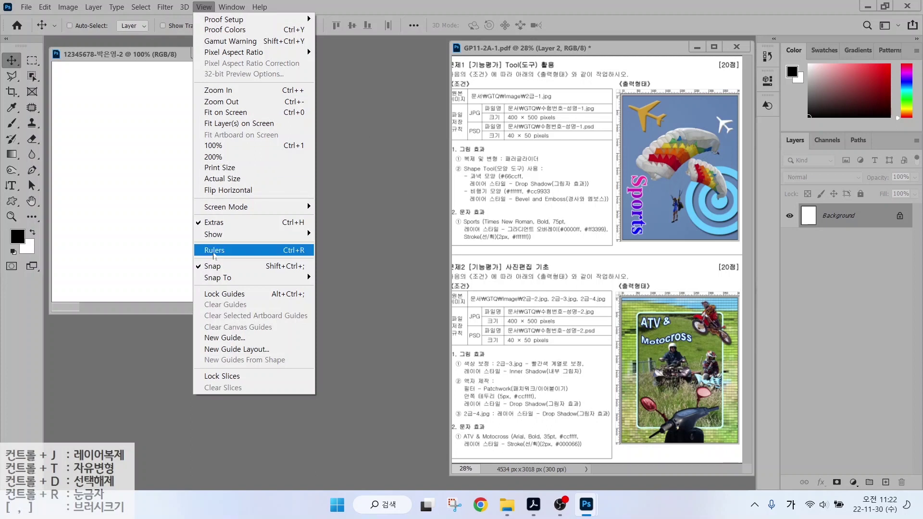
left_click(290, 252)
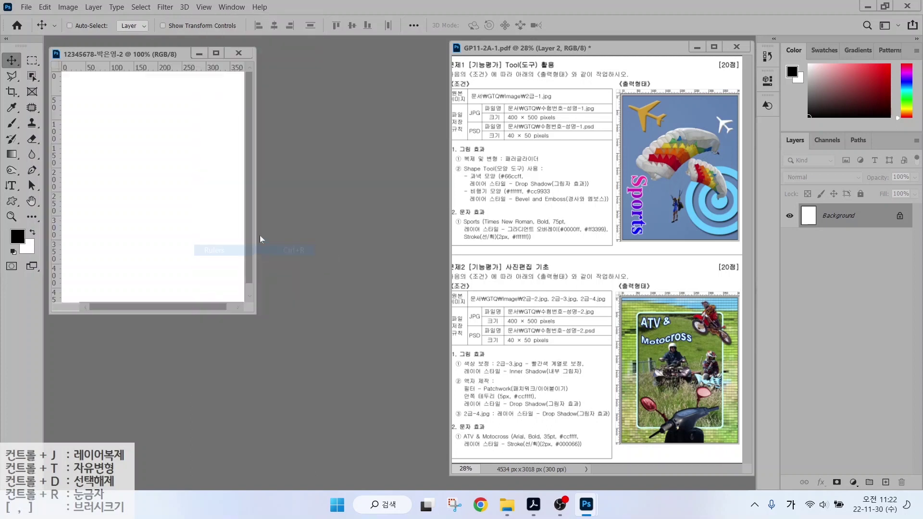
left_click(31, 202)
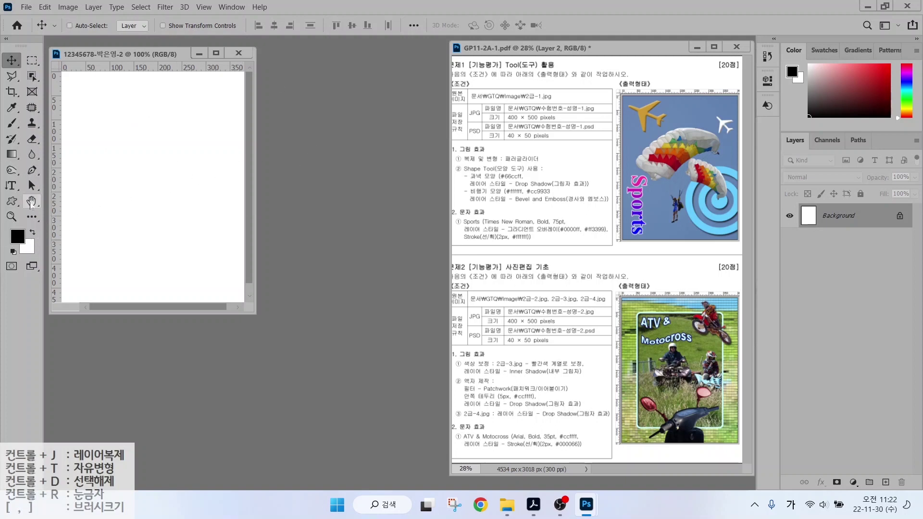
double_click(31, 202)
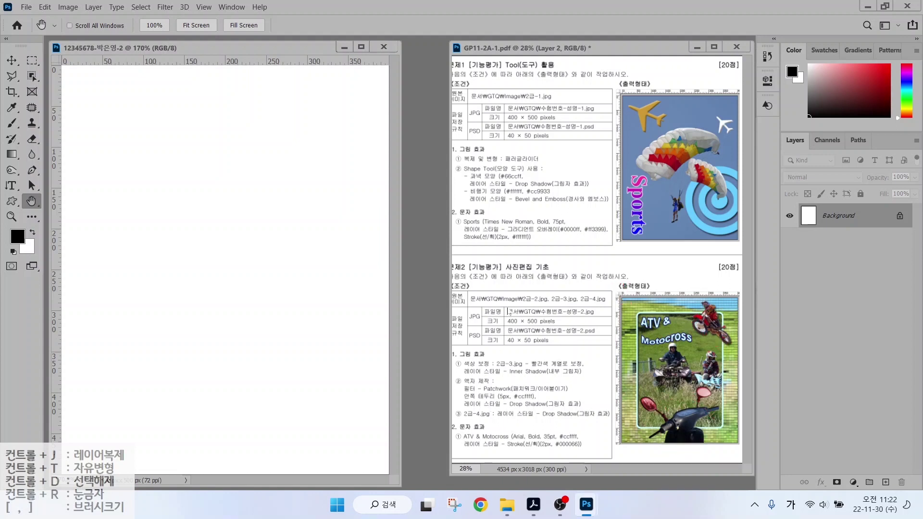
Open the photo 2급-2.jpg.
double_click(421, 226)
left_click(222, 106)
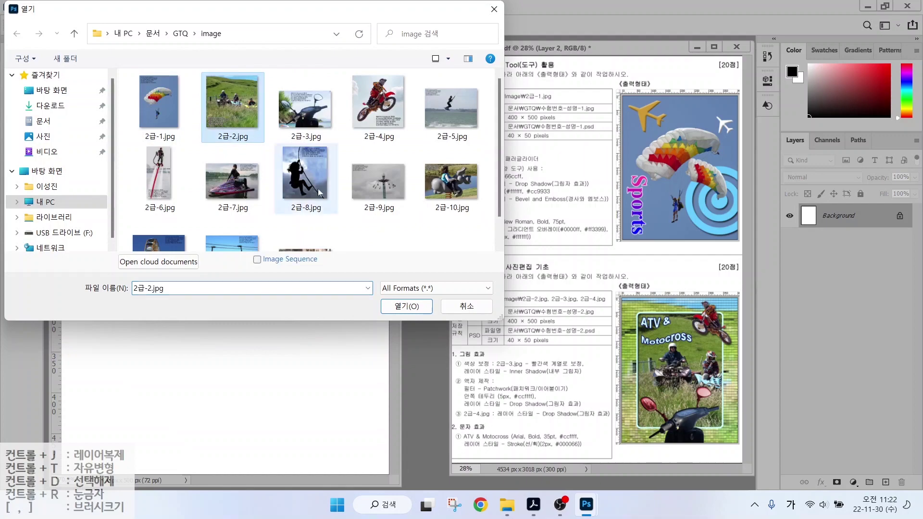
left_click(391, 308)
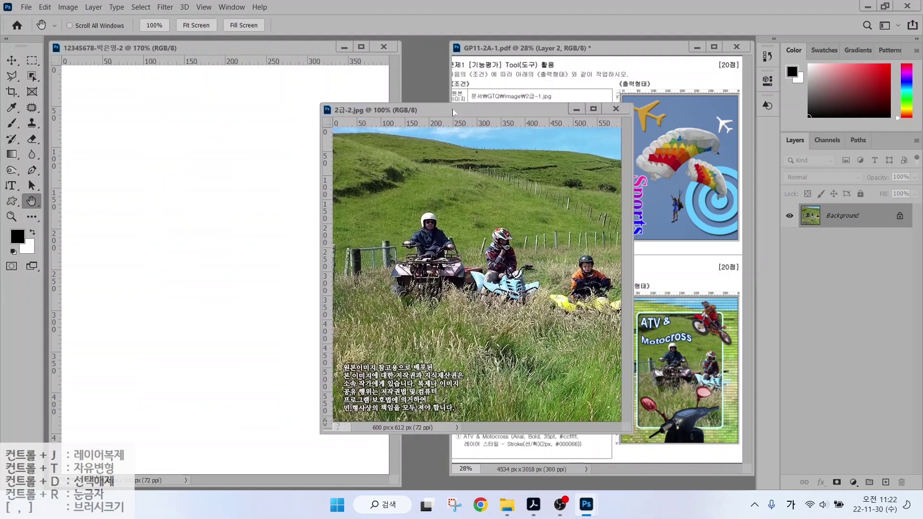
left_click_drag(453, 112, 451, 109)
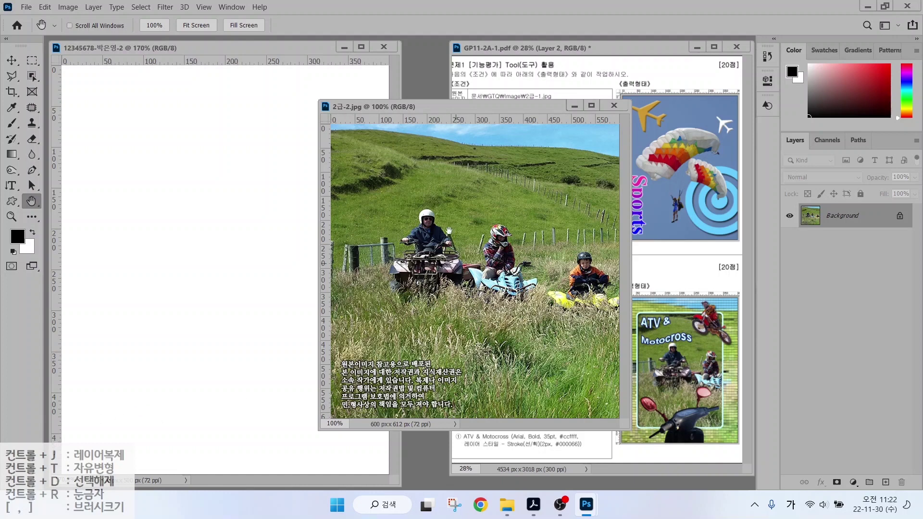
Resize the photo via Image Size with width 400 and height 500, giving 490 × 500 px.
left_click(68, 8)
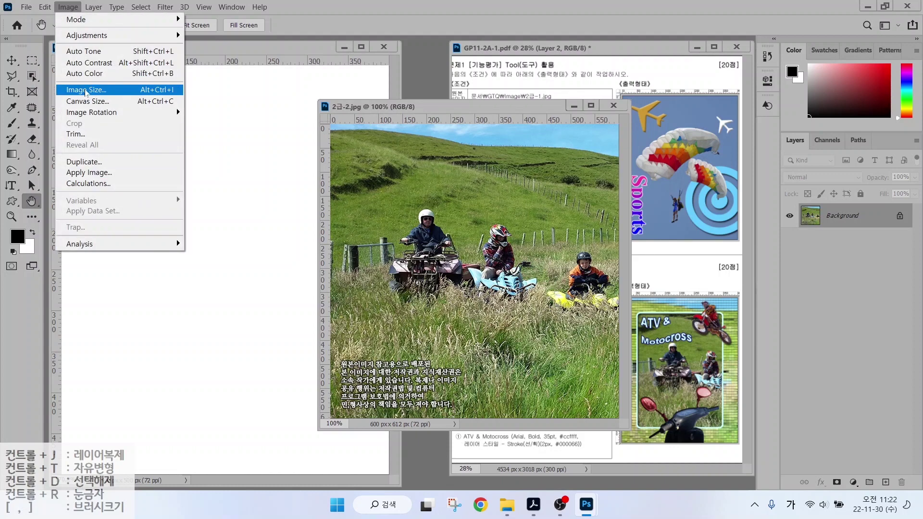
left_click(87, 90)
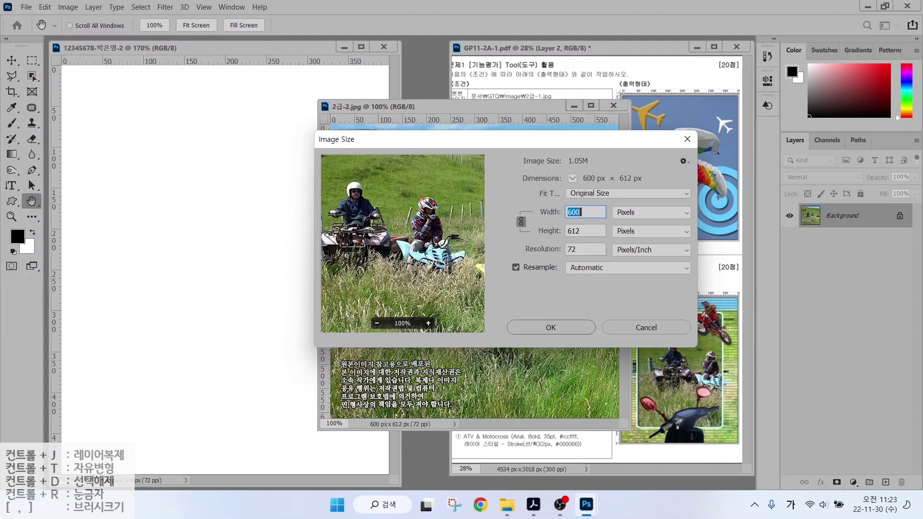
type("400")
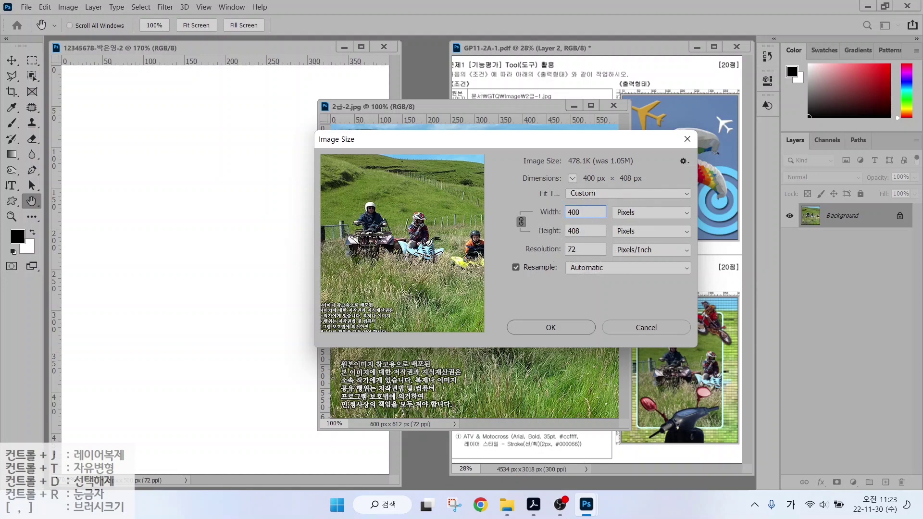
key("Tab")
type("500")
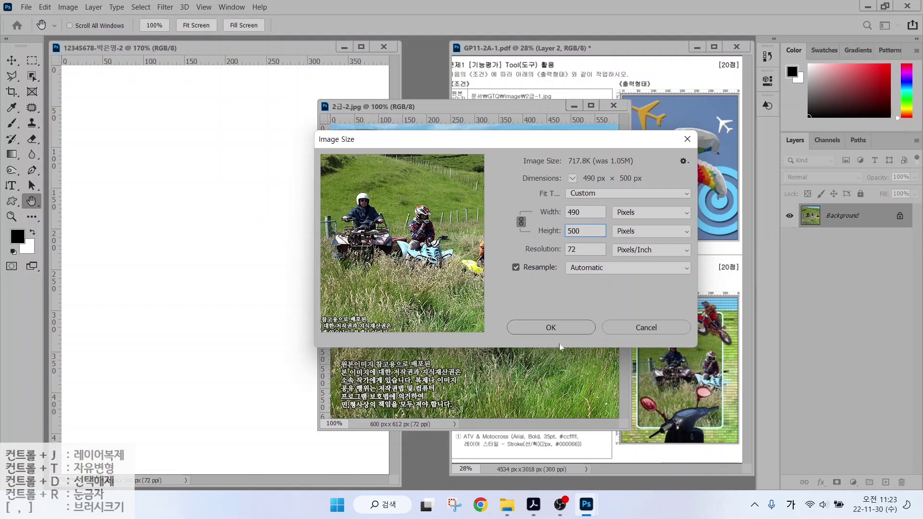
left_click(551, 328)
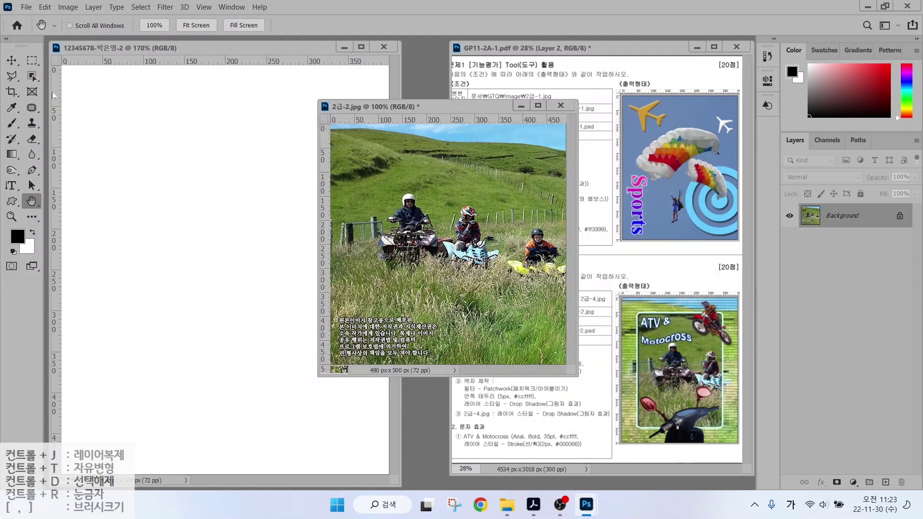
left_click(12, 60)
Move the photo into the work document, close the original without saving, and name the layer 2-2.
left_click_drag(426, 242, 263, 193)
left_click(558, 106)
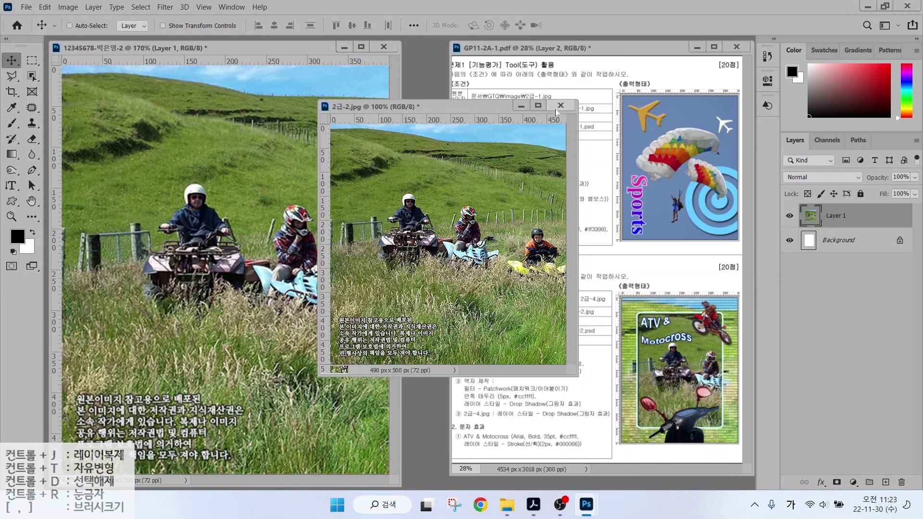
left_click(479, 196)
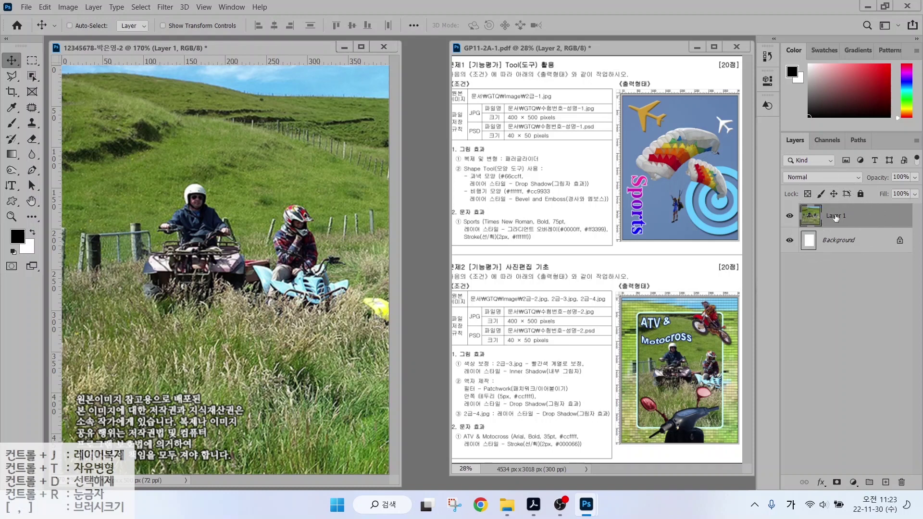
double_click(836, 218)
type("2-2")
key("Return")
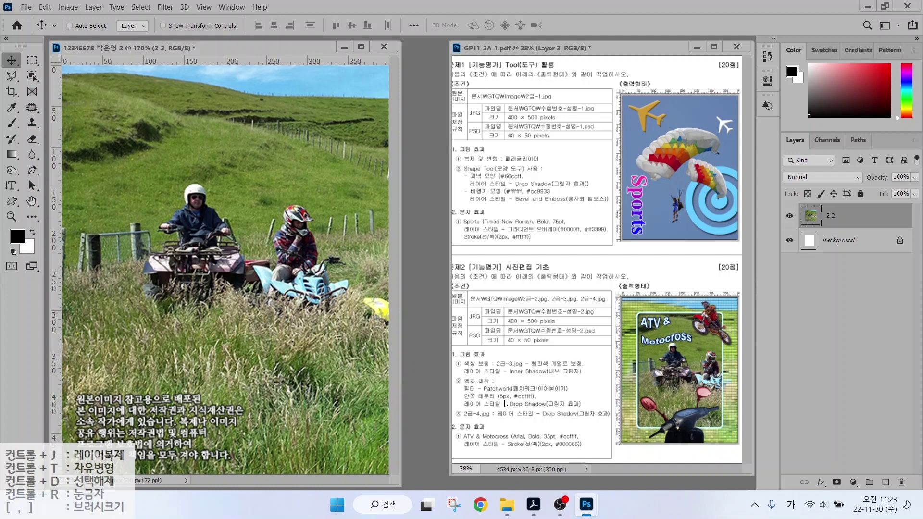
key("ctrl")
Duplicate the 2-2 layer with Ctrl+J and name the copy 액자.
left_click_drag(700, 349, 772, 369)
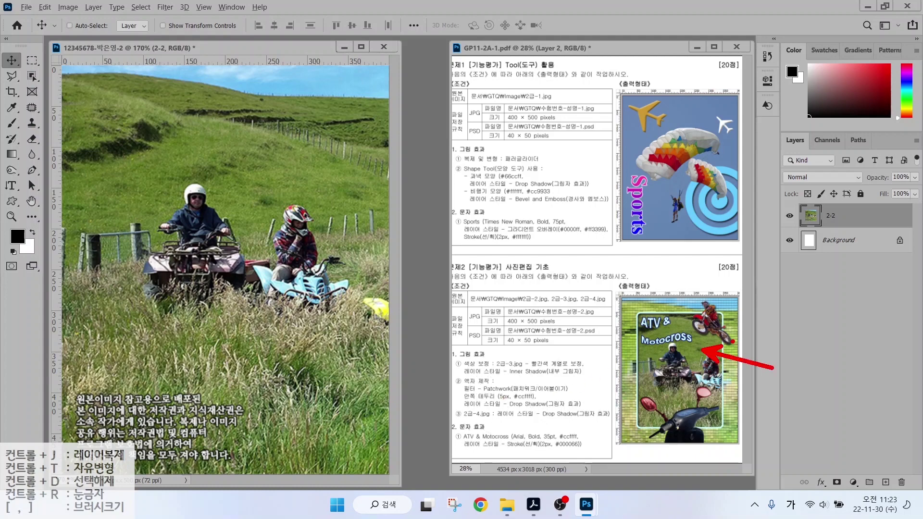
left_click_drag(624, 305, 577, 267)
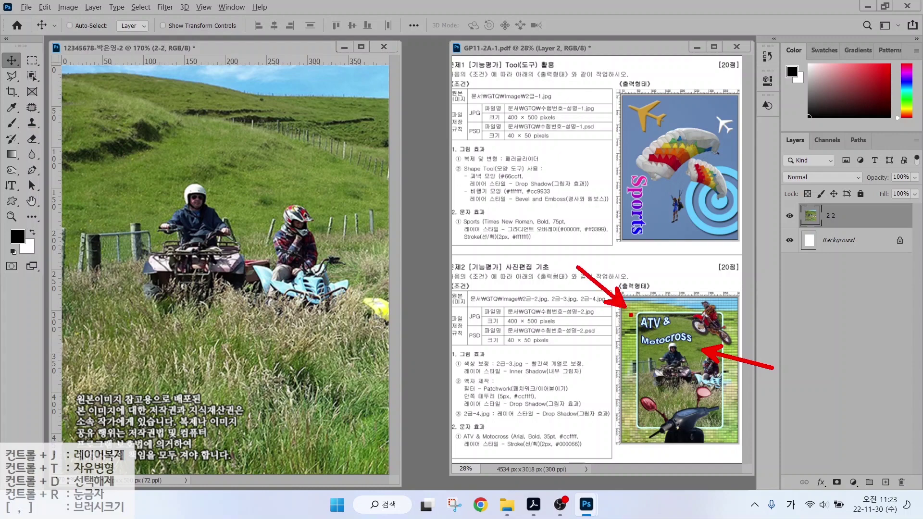
key("Escape")
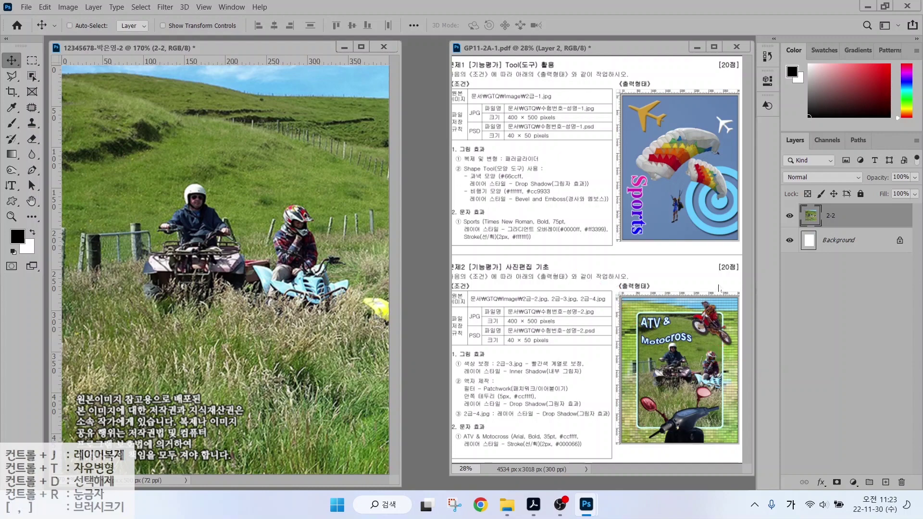
key("ctrl")
key("ctrl+j")
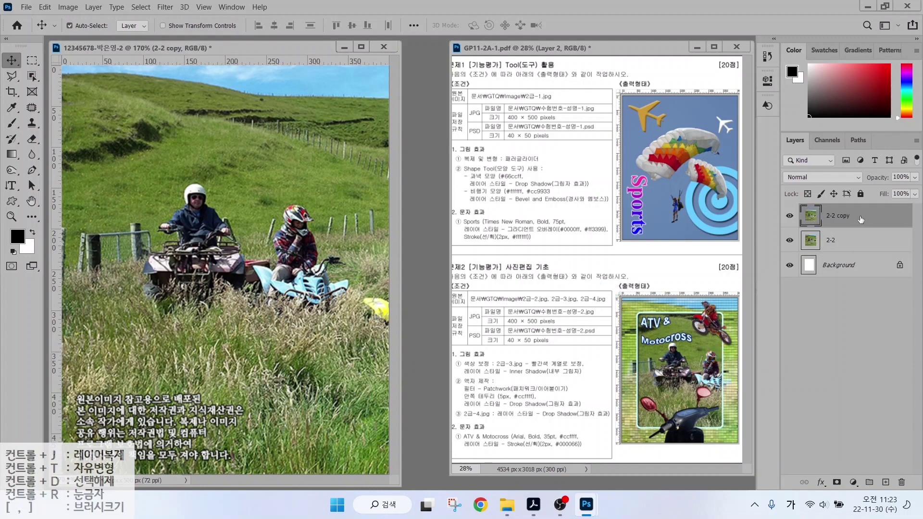
key("ctrl")
double_click(840, 217)
type("액자")
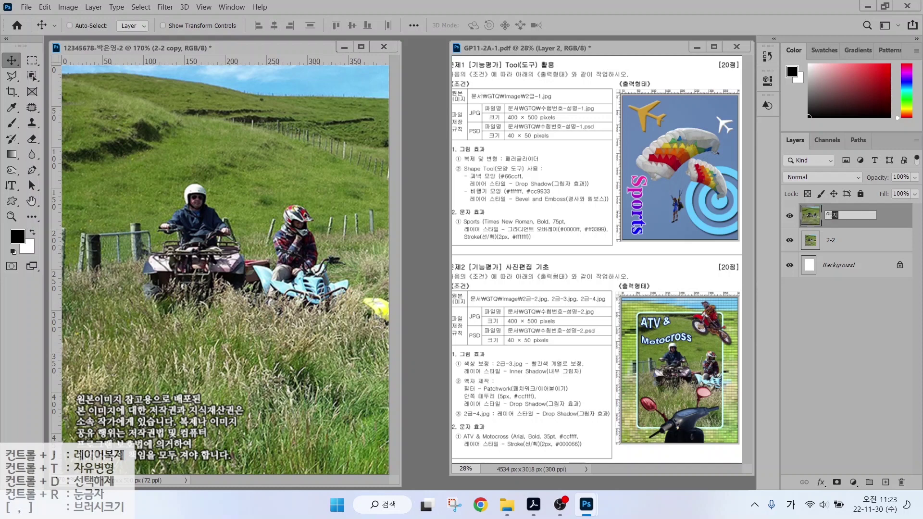
key("Return")
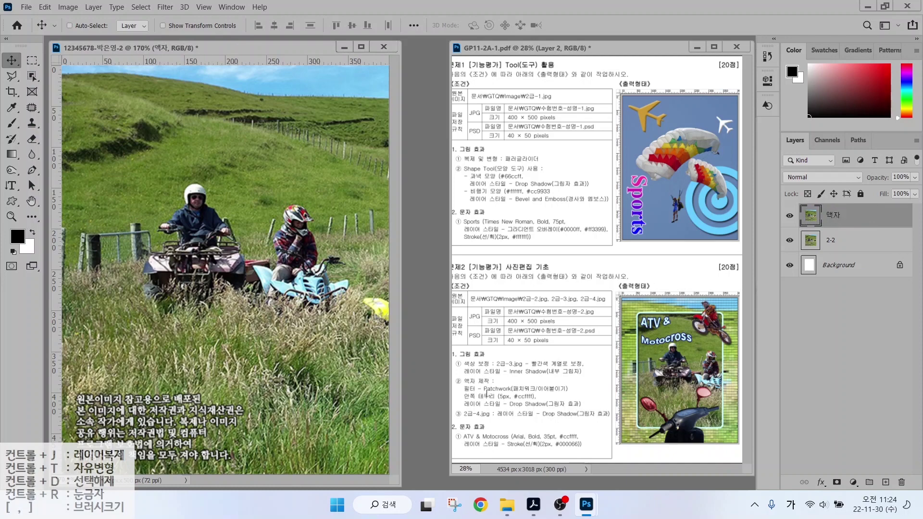
key("ctrl")
key("ctrl")
Apply the Filter Gallery's Texture > Patchwork filter to the 액자 layer.
left_click(164, 6)
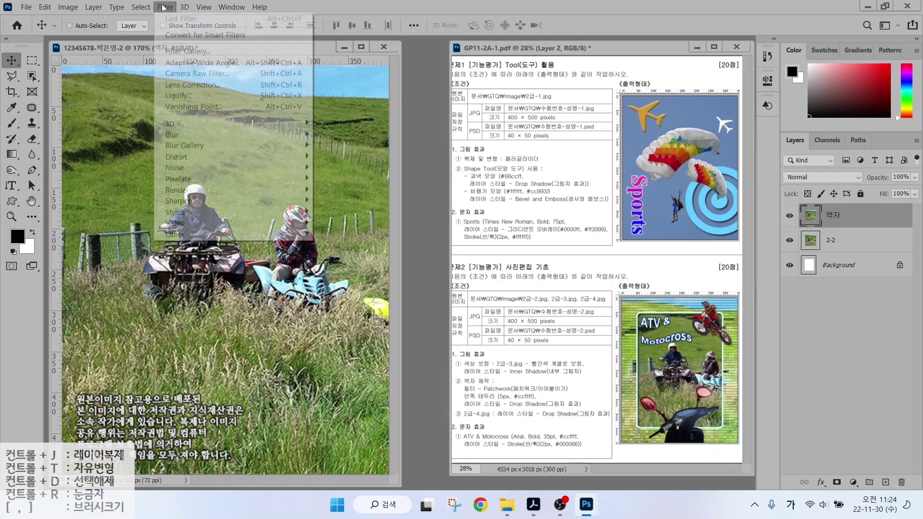
left_click(174, 51)
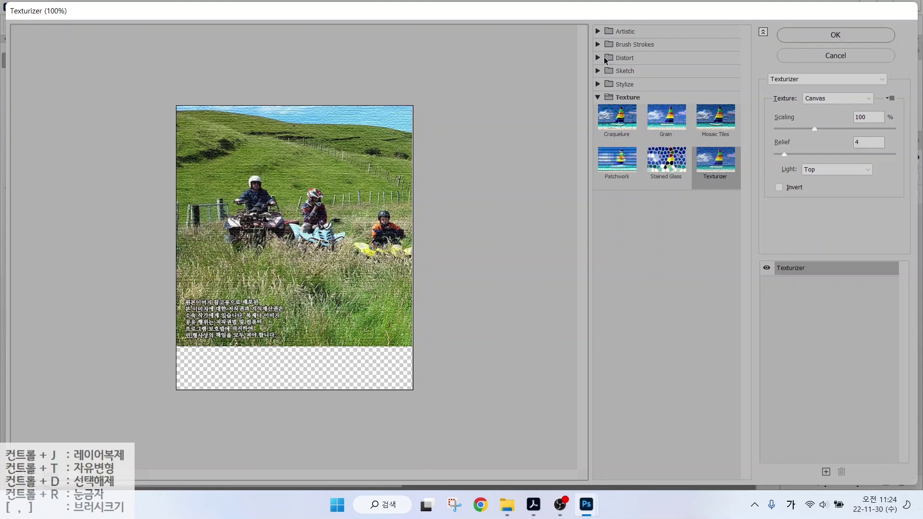
left_click(622, 99)
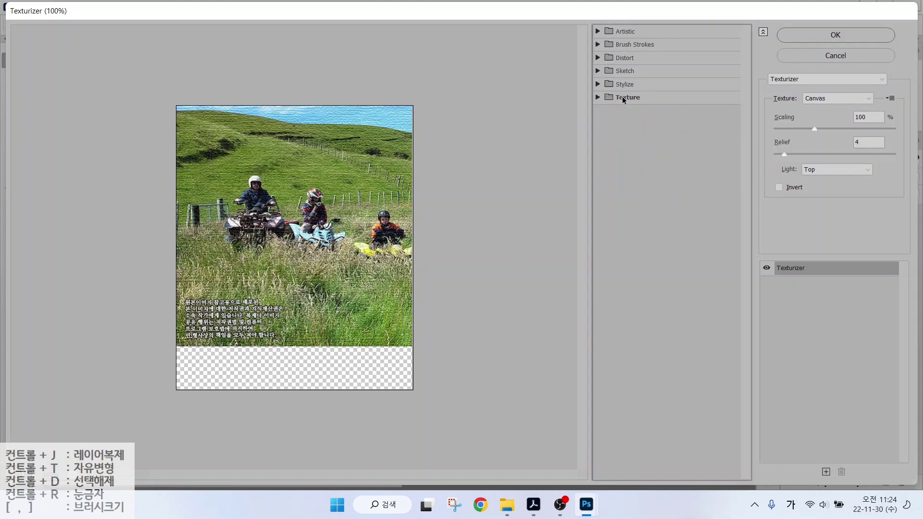
left_click(623, 98)
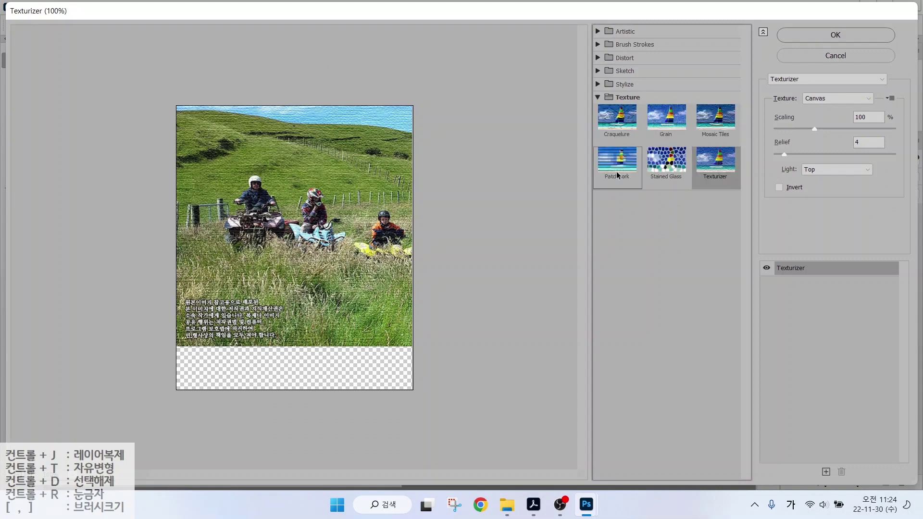
left_click(616, 170)
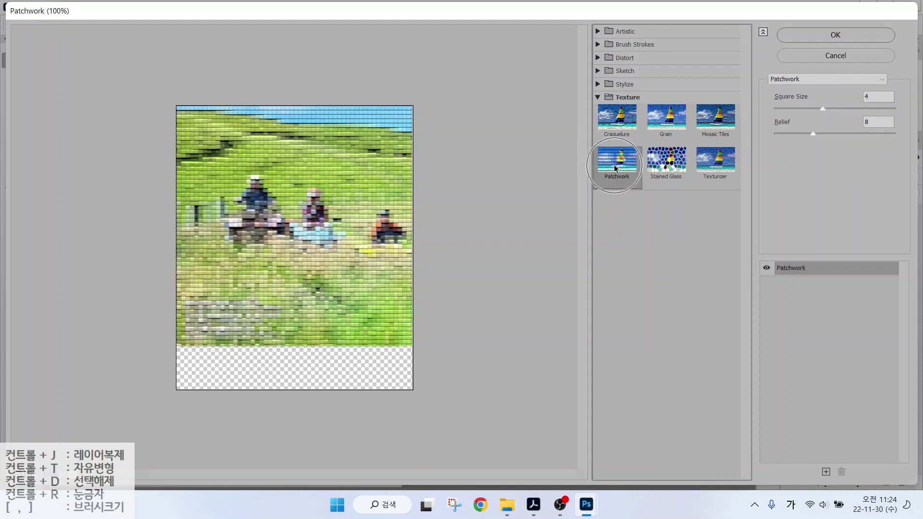
left_click(829, 36)
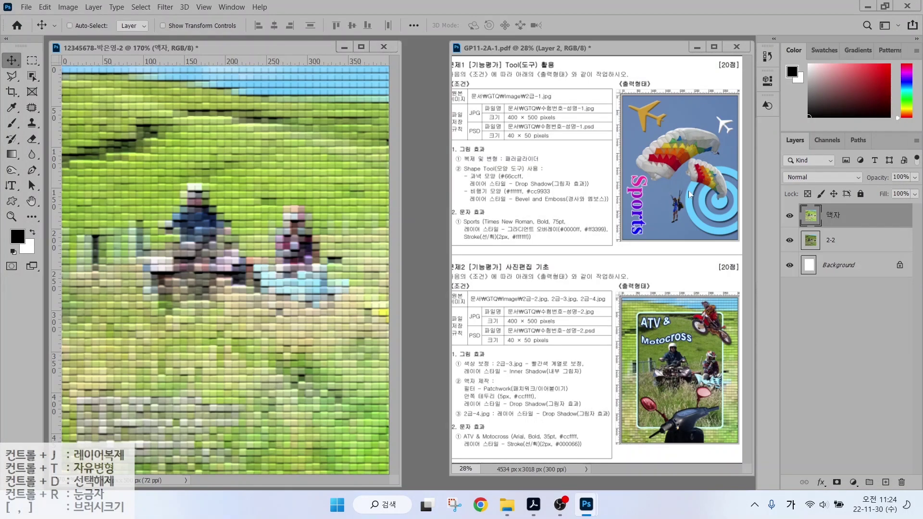
Drag guides to about Y 53 and 448 px and X 53 and 348 px.
mouse_move(98, 107)
left_mouse_down()
mouse_move(305, 411)
mouse_move(345, 429)
left_mouse_up()
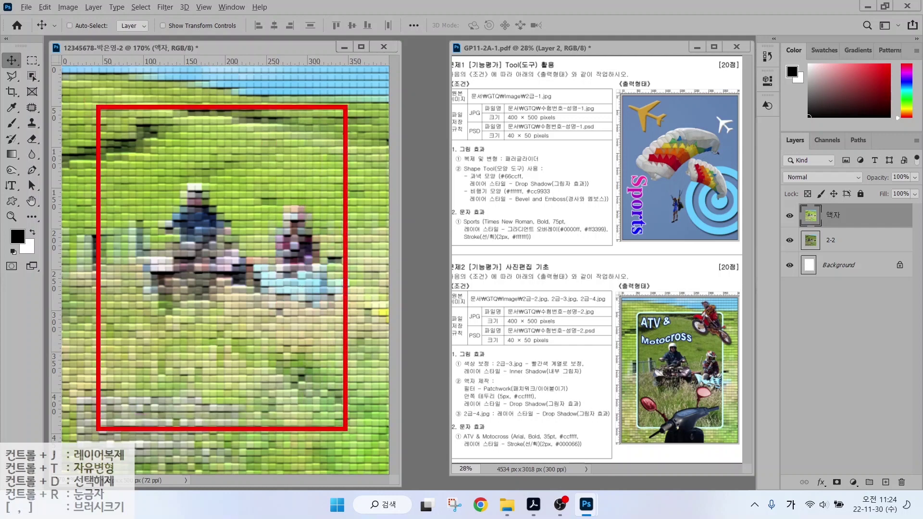
key("Escape")
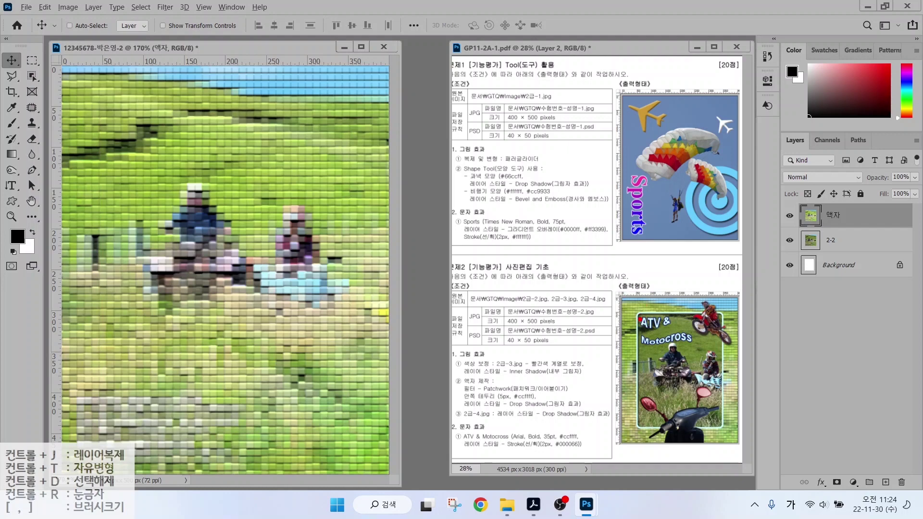
left_click_drag(640, 323, 640, 265)
left_click_drag(639, 316, 597, 316)
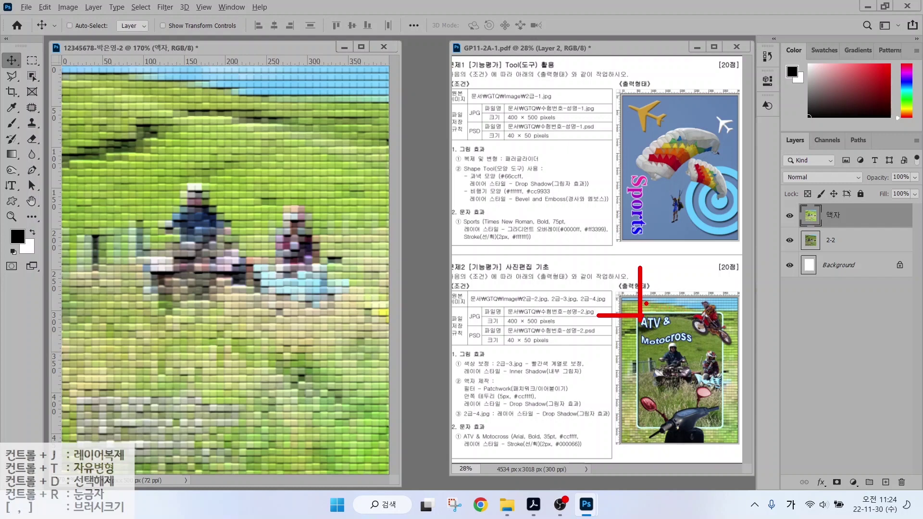
key("Escape")
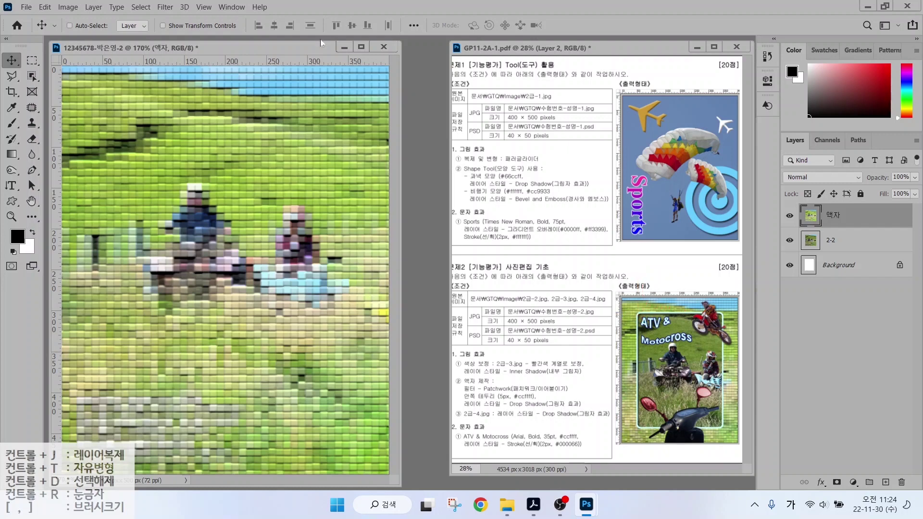
key("ctrl")
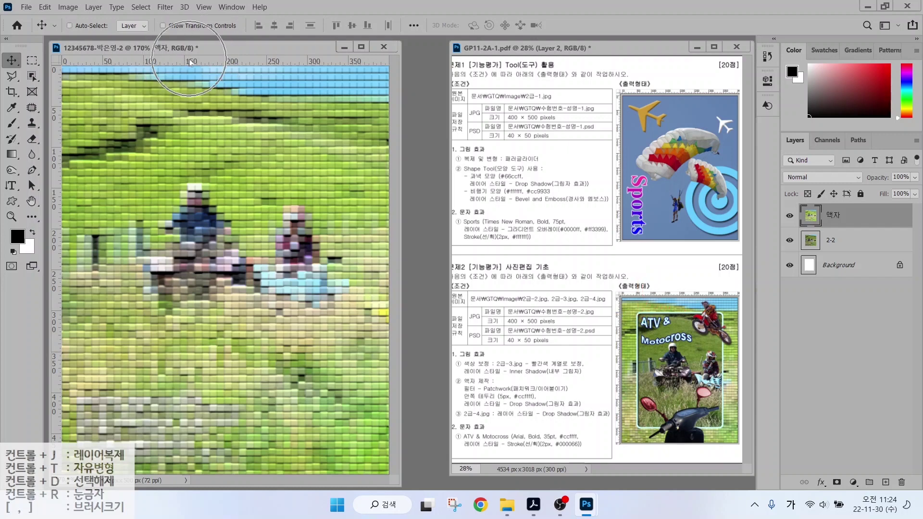
left_click_drag(192, 61, 189, 109)
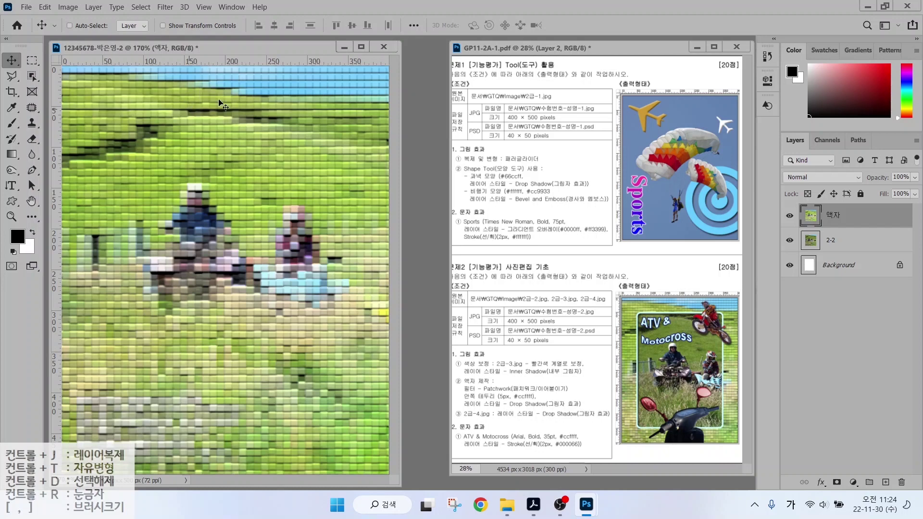
left_click_drag(198, 60, 197, 431)
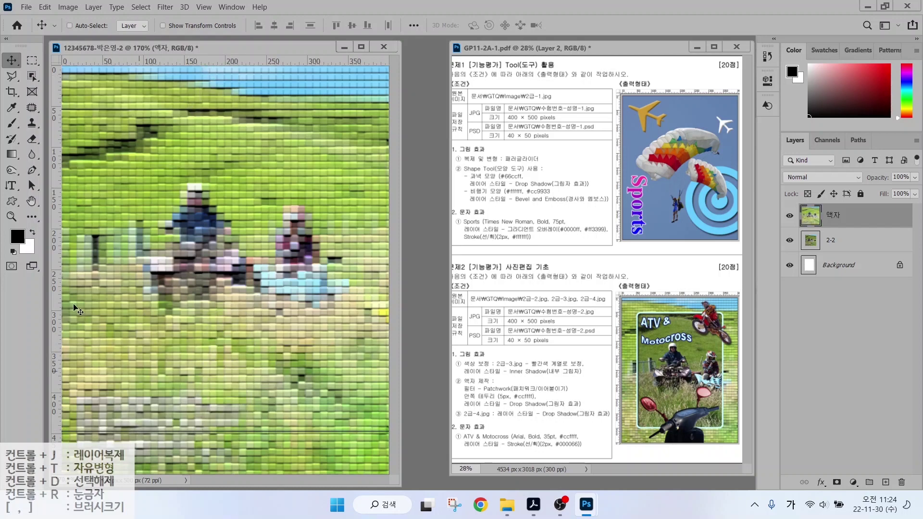
left_click_drag(56, 288, 106, 278)
left_click_drag(54, 241, 347, 256)
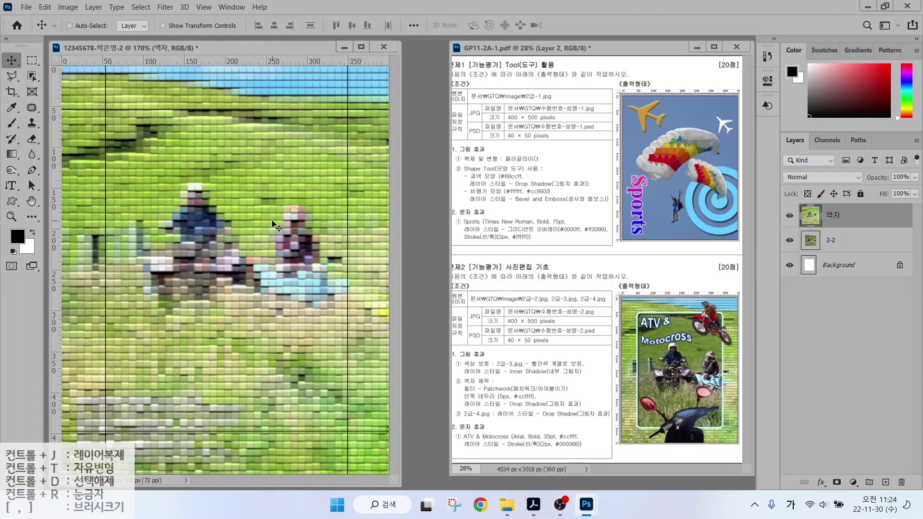
Set the canvas guide colour to Light Red in Guides, Grid & Slices preferences.
left_click(45, 7)
mouse_move(111, 469)
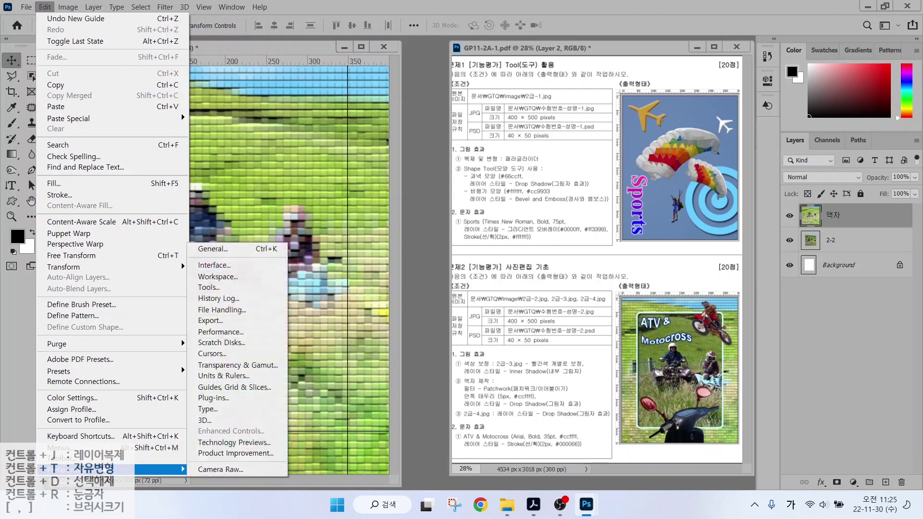
left_click(243, 387)
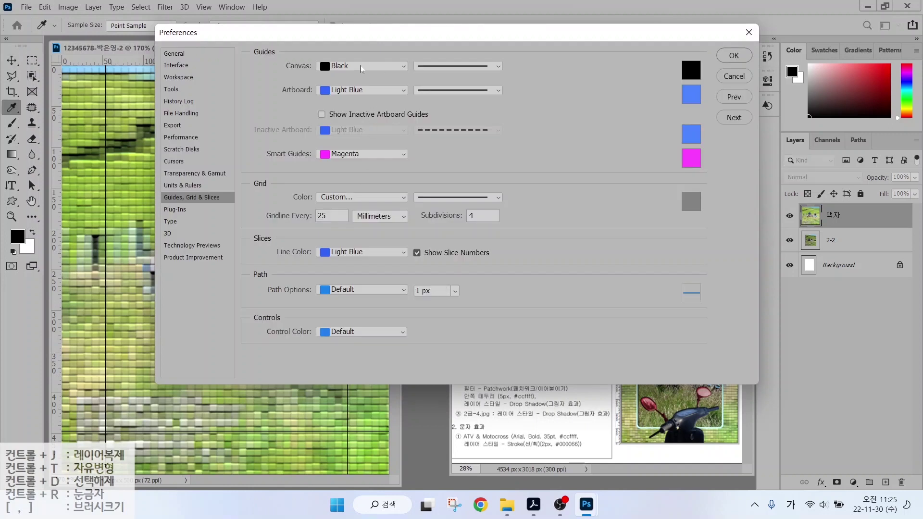
left_click(361, 68)
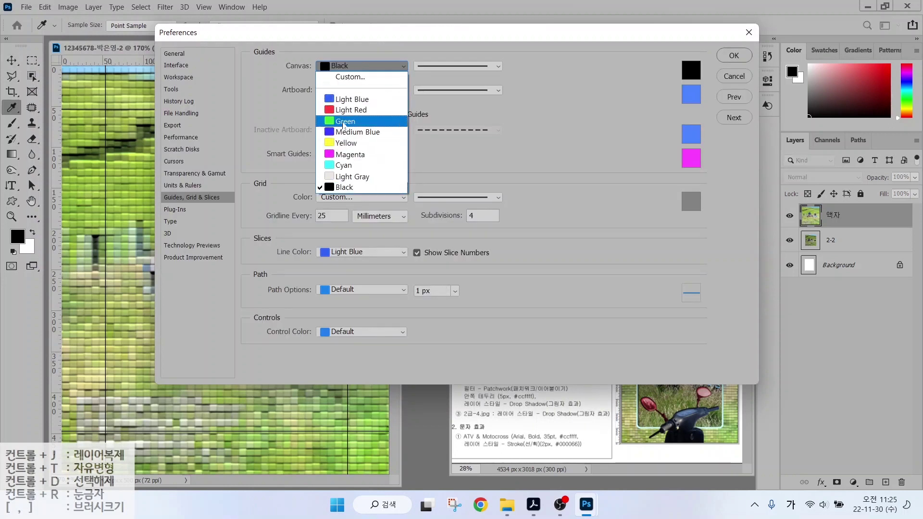
left_click(344, 111)
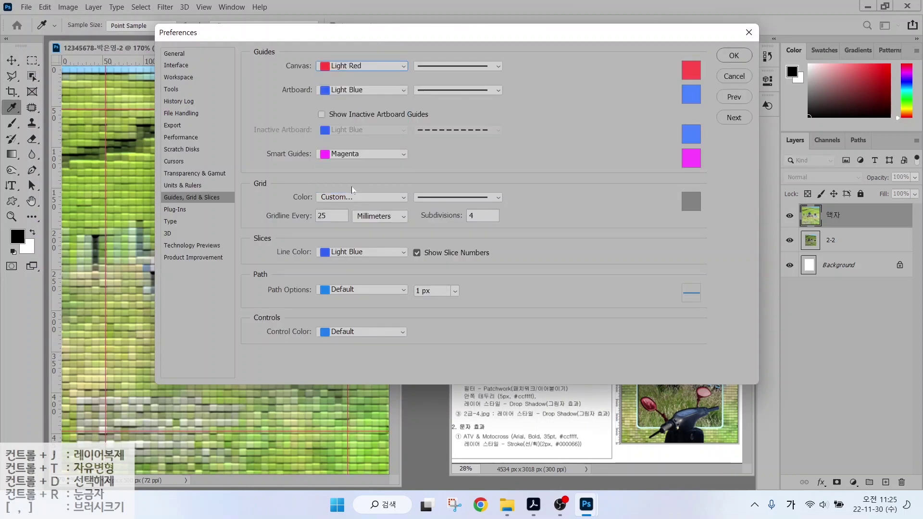
left_click(732, 56)
Draw a rectangular marquee selection between the four red guides.
key("v")
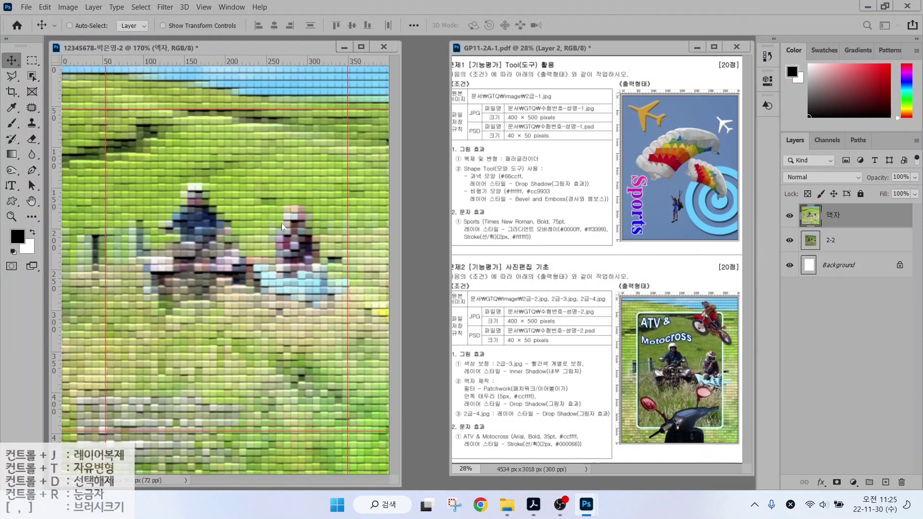
left_click_drag(32, 62, 73, 59)
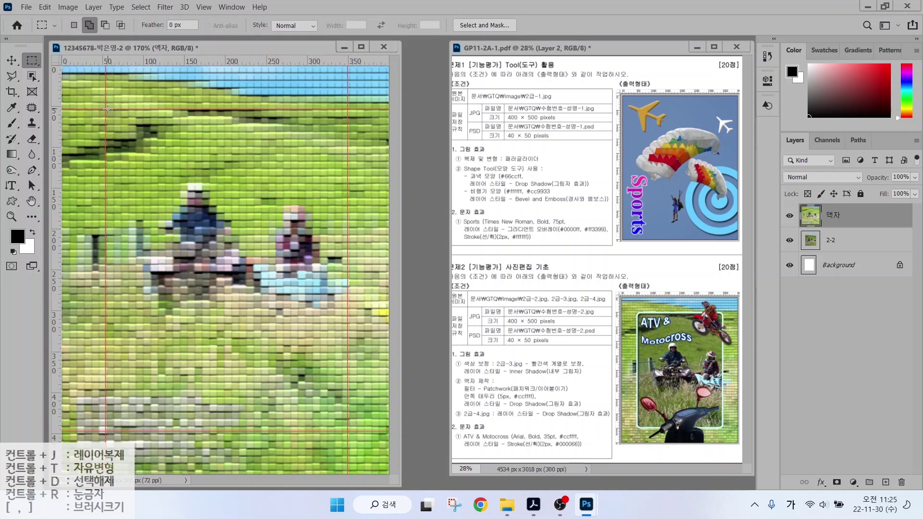
left_click_drag(106, 109, 348, 432)
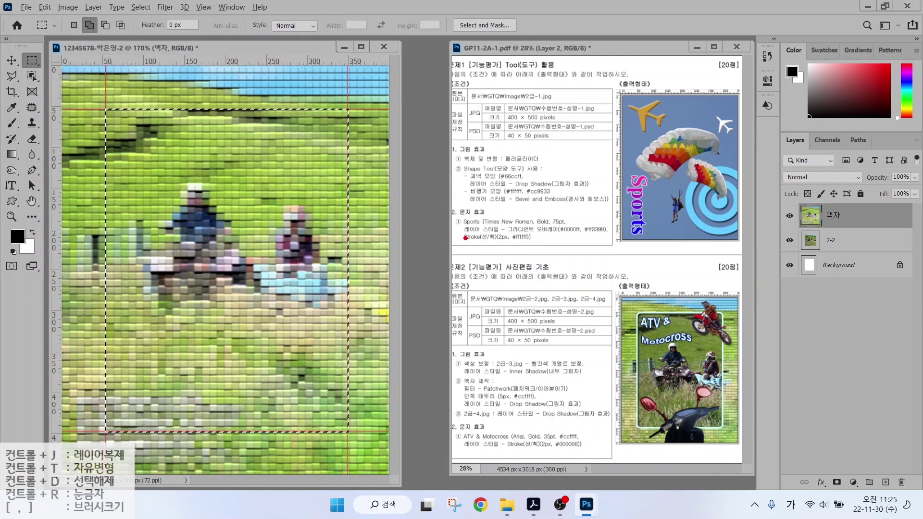
left_click_drag(348, 106, 347, 124)
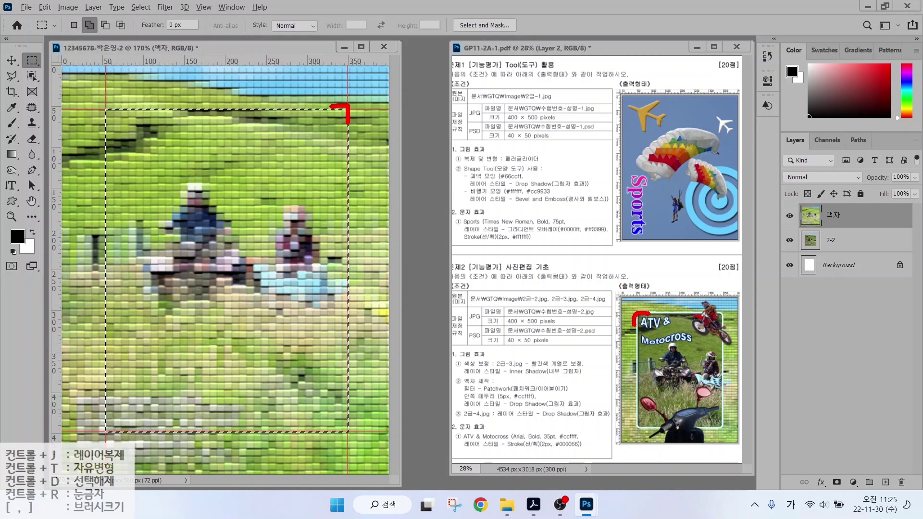
key("Escape")
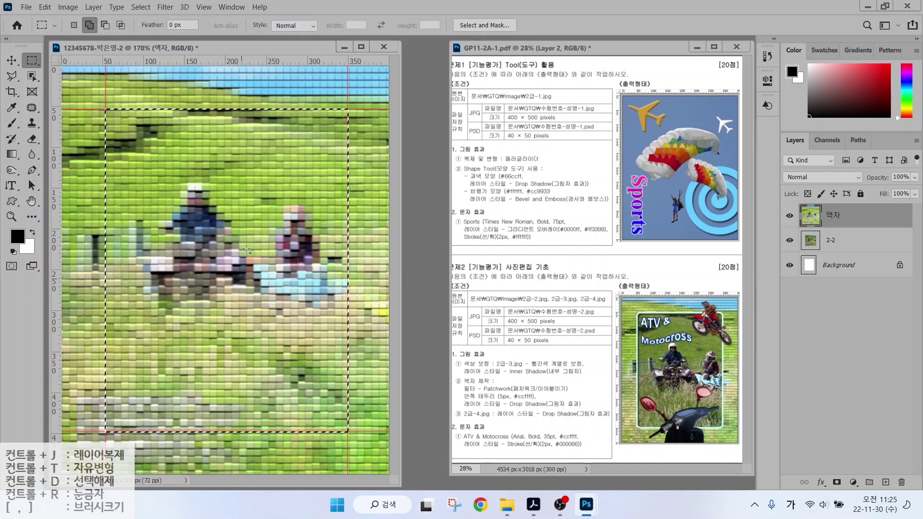
Smooth the selection with a 10 px radius and delete the tiled pixels inside it.
left_click(141, 8)
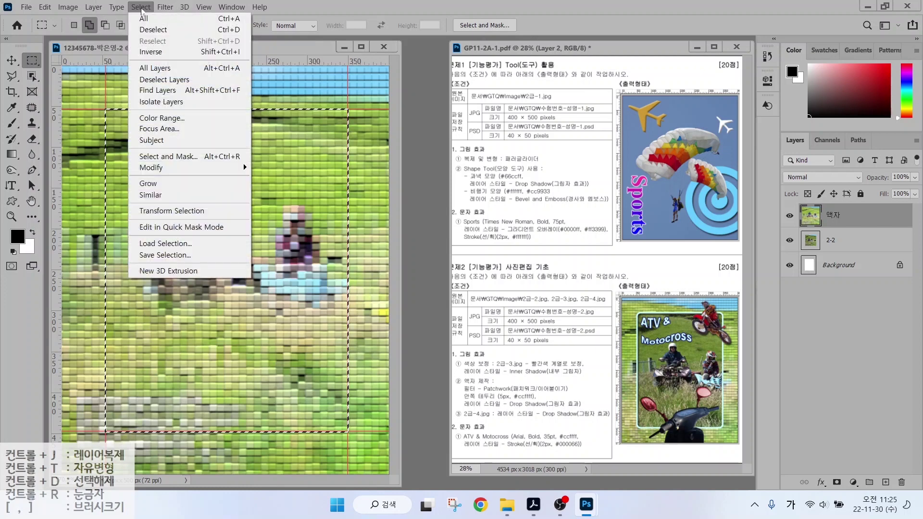
left_click(155, 171)
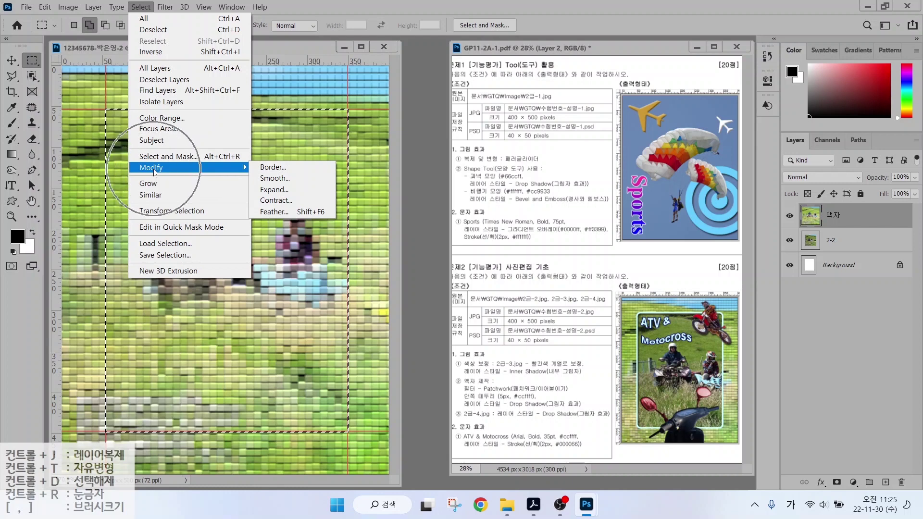
left_click(281, 179)
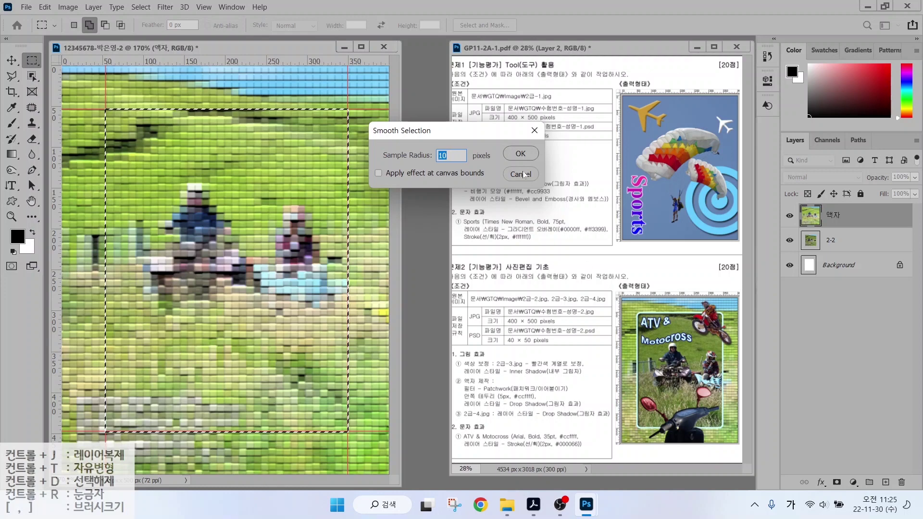
left_click(516, 156)
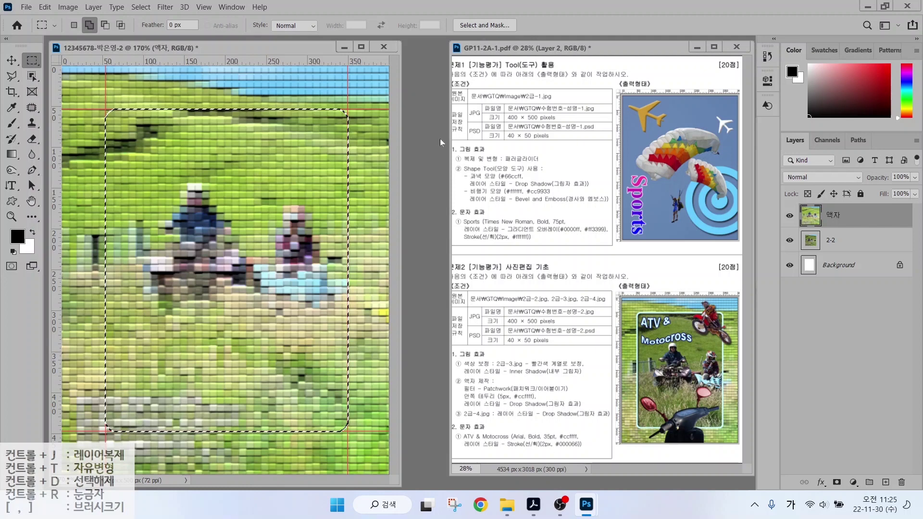
key("Delete")
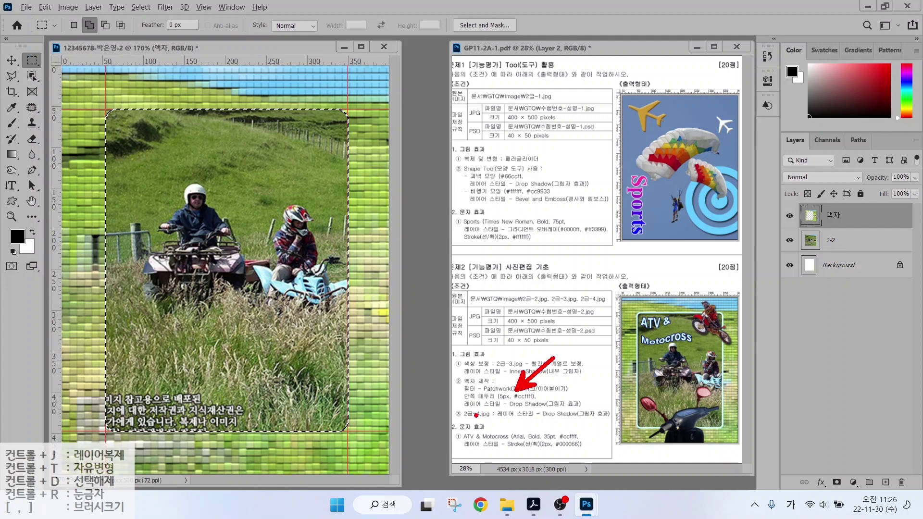
left_click_drag(465, 412, 599, 411)
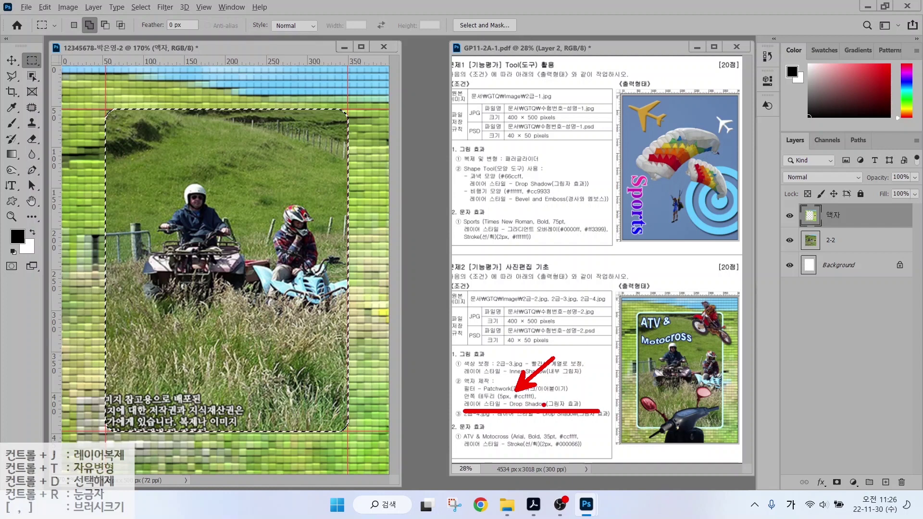
Stroke the rounded selection with a 5 px #ccffff line.
mouse_move(63, 4)
left_mouse_down()
mouse_move(48, 19)
mouse_move(34, 1)
left_mouse_up()
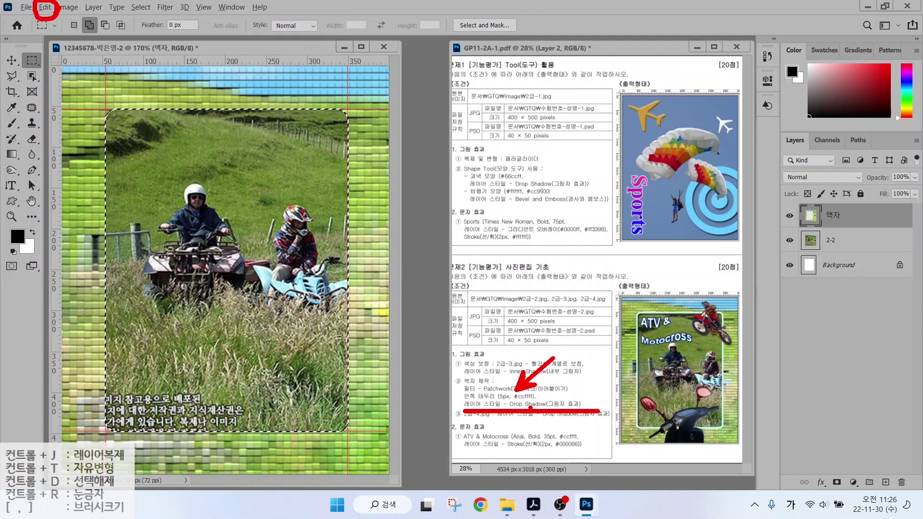
key("Escape")
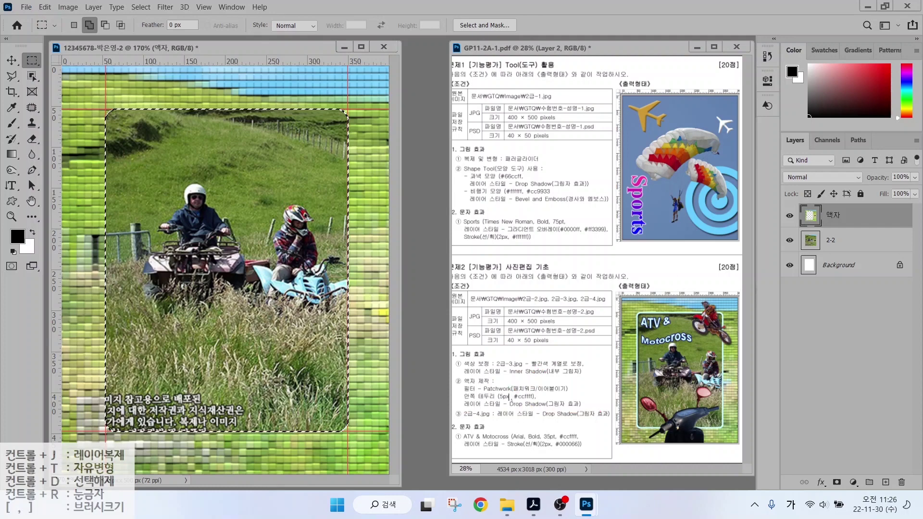
left_click(45, 7)
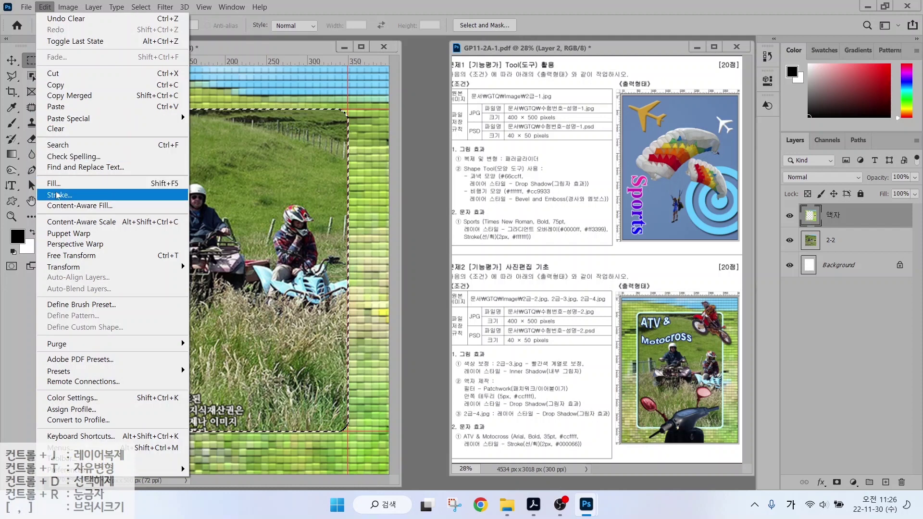
left_click(57, 195)
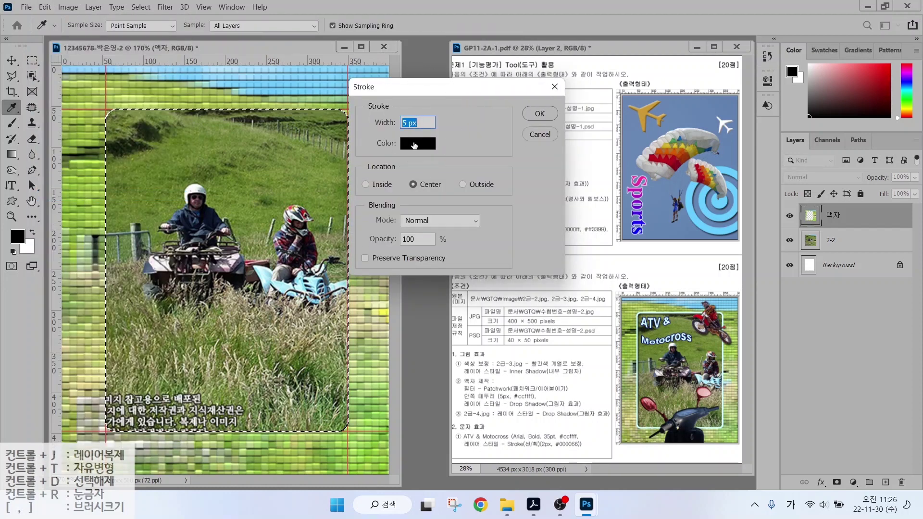
left_click(415, 144)
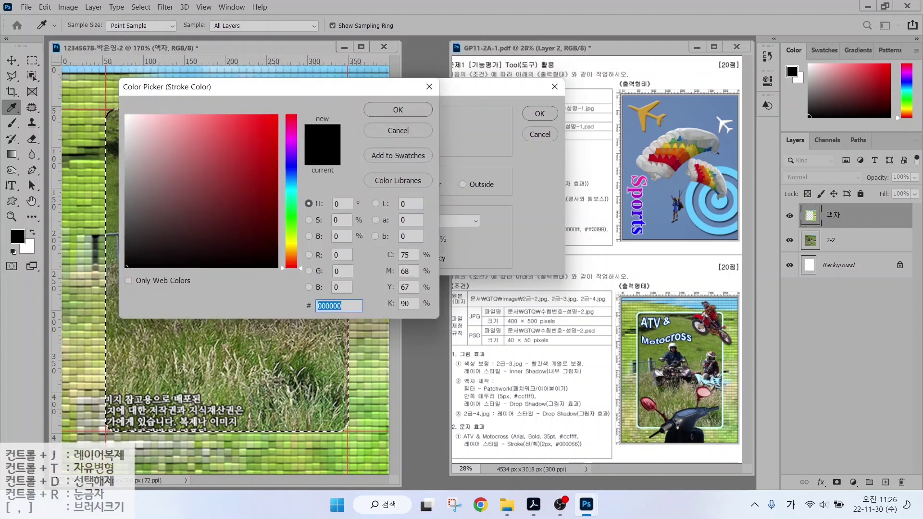
type("ㅊ")
key("BackSpace")
key("Hangul")
type("ccffff")
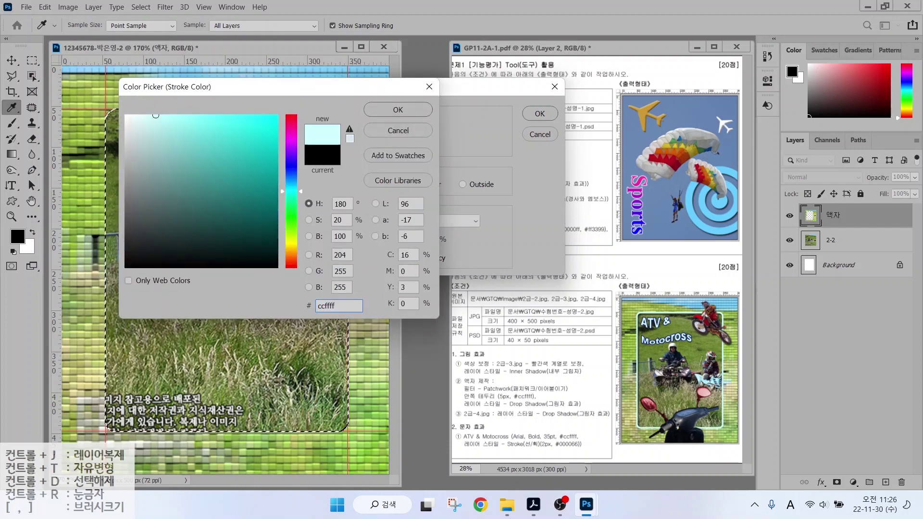
key("Return")
left_click(539, 112)
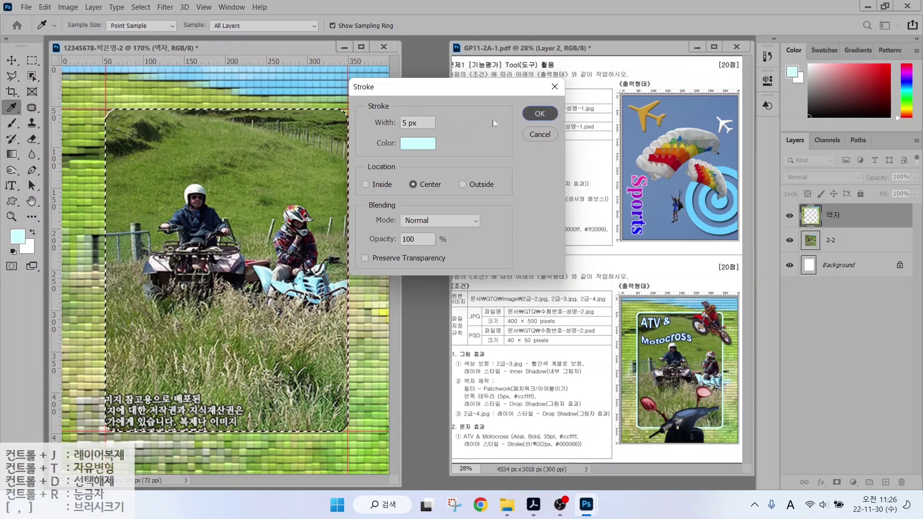
key("m")
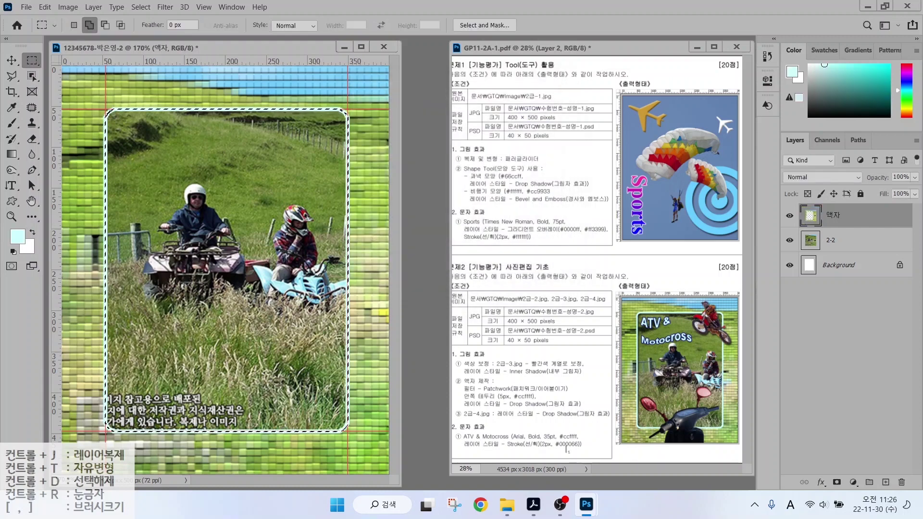
Add a default Drop Shadow to the 액자 layer and deselect.
left_click(482, 405)
mouse_move(764, 122)
left_mouse_down()
mouse_move(839, 241)
mouse_move(920, 495)
left_mouse_up()
mouse_move(810, 468)
left_mouse_down()
mouse_move(839, 493)
mouse_move(828, 473)
mouse_move(850, 431)
left_mouse_up()
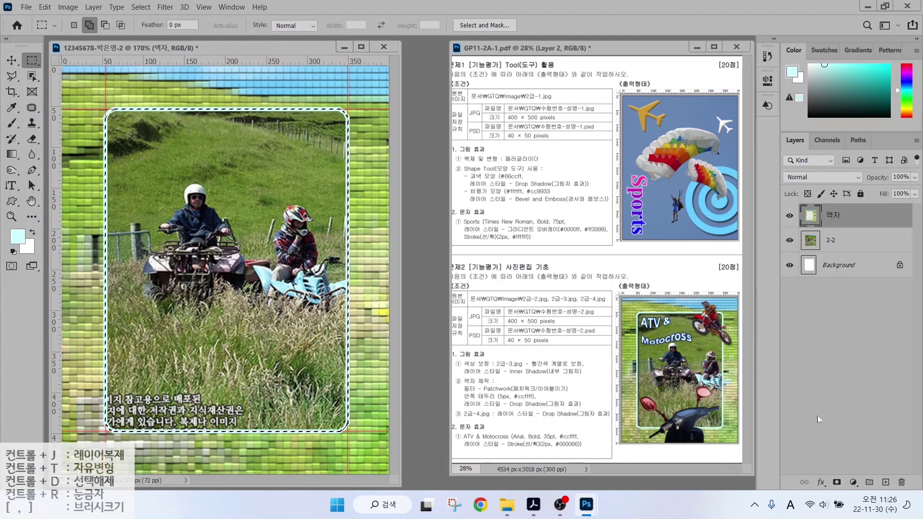
left_click(821, 482)
left_click(839, 477)
key("Return")
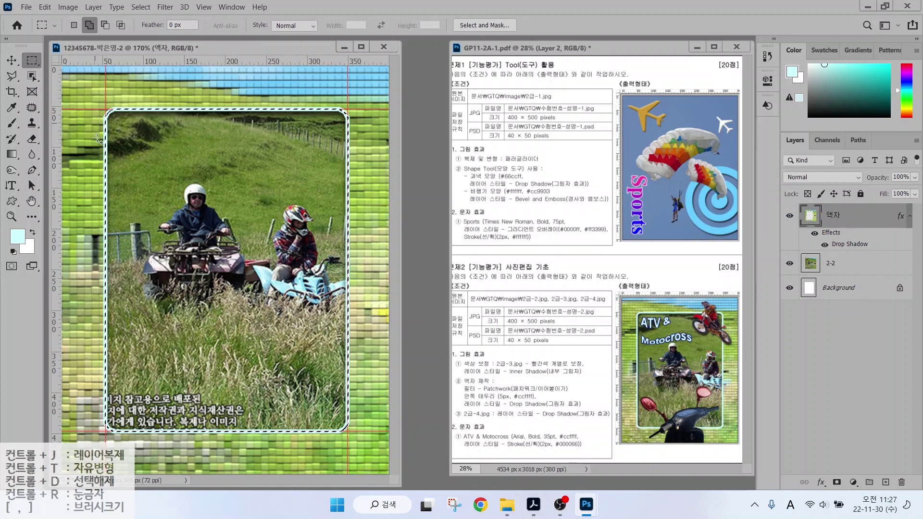
left_click(141, 7)
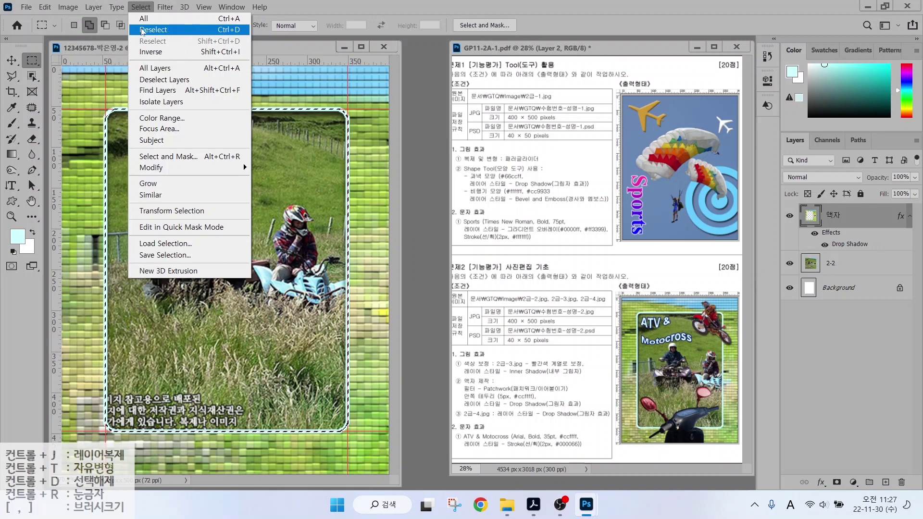
left_click(142, 30)
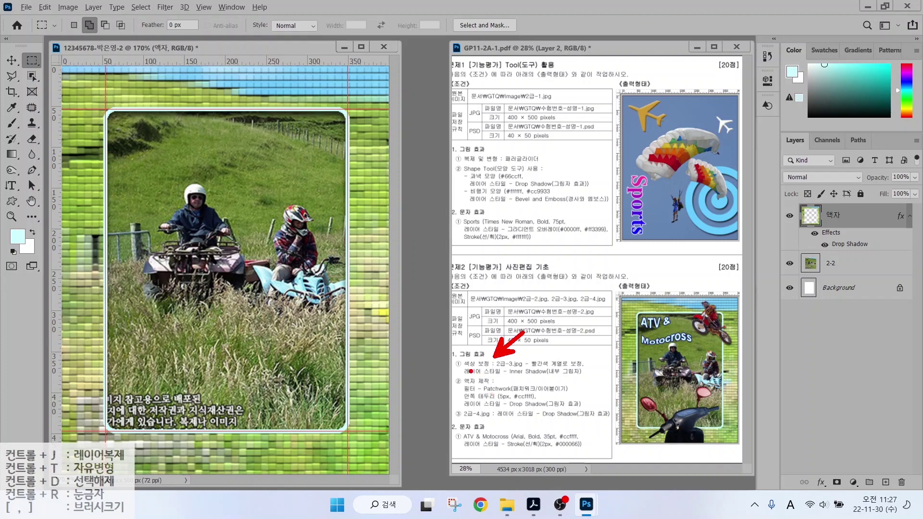
left_click_drag(464, 366, 542, 366)
Open the photo 2급-3.jpg.
key("Escape")
key("ctrl+o")
left_click(294, 124)
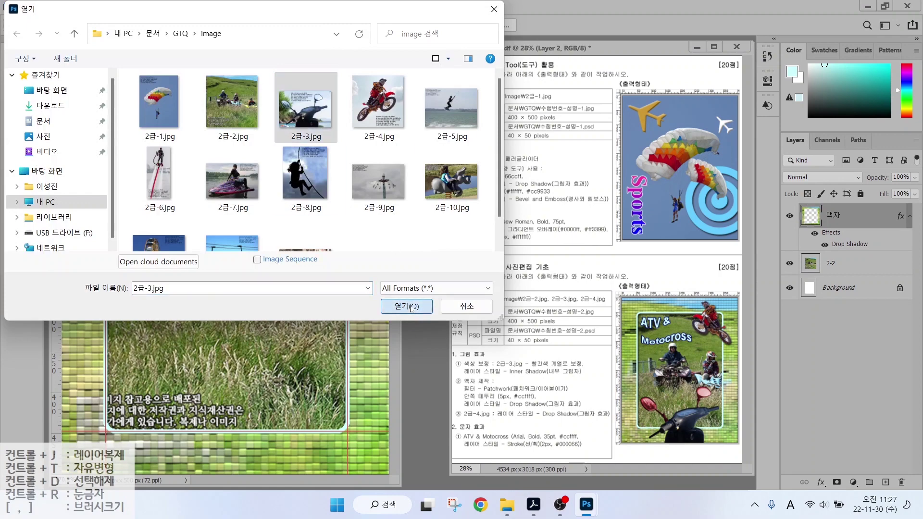
left_click(406, 307)
left_click_drag(187, 67, 453, 147)
Select the scooter handlebar and both mirrors with Quick Selection, resizing the brush between 20 and 90.
left_click(31, 76)
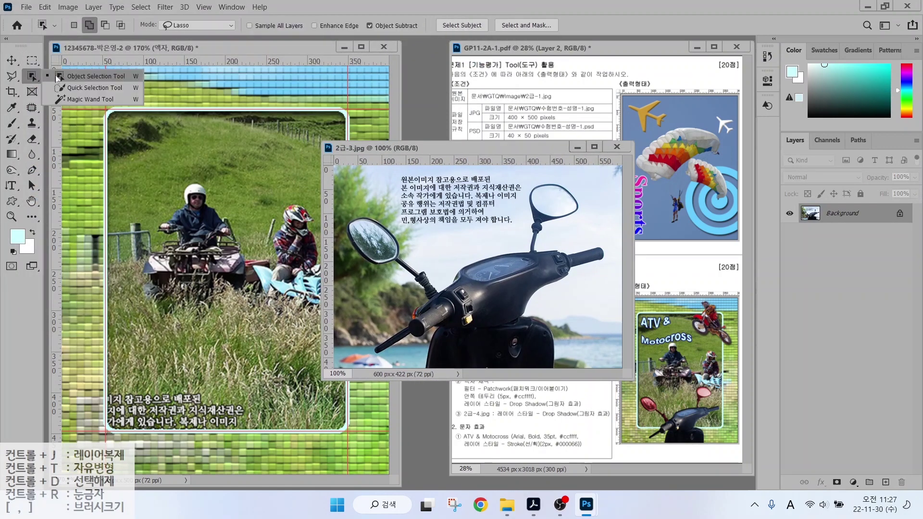
left_click(72, 87)
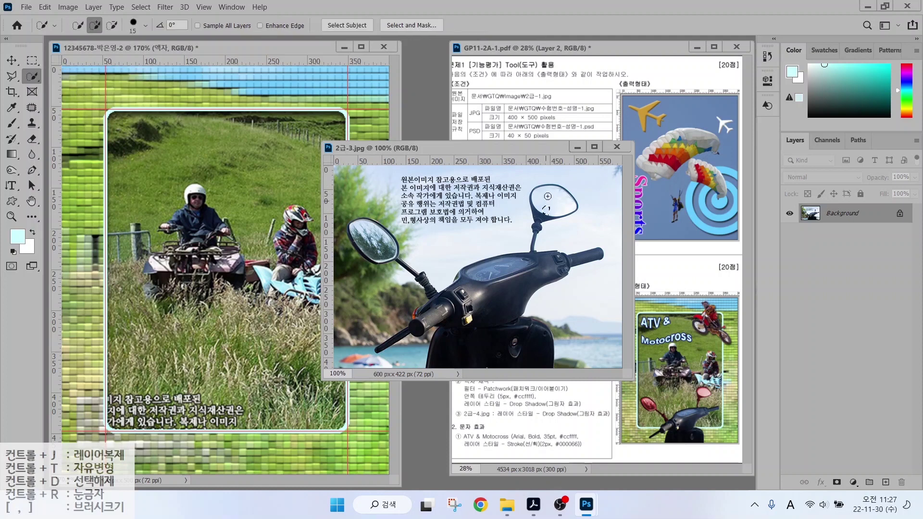
left_click_drag(547, 196, 537, 220)
mouse_move(528, 265)
left_mouse_down()
mouse_move(475, 293)
mouse_move(505, 286)
mouse_move(496, 301)
left_mouse_up()
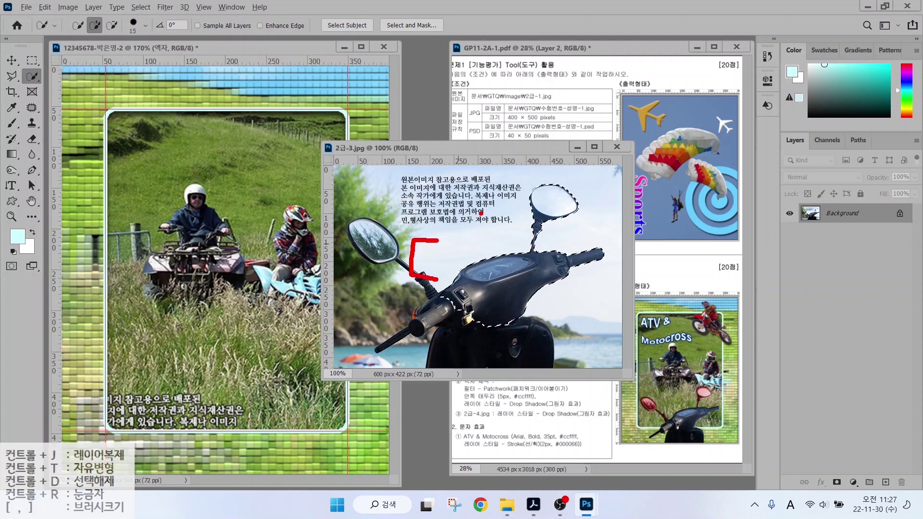
left_click_drag(481, 212, 440, 309)
left_click_drag(491, 234, 516, 234)
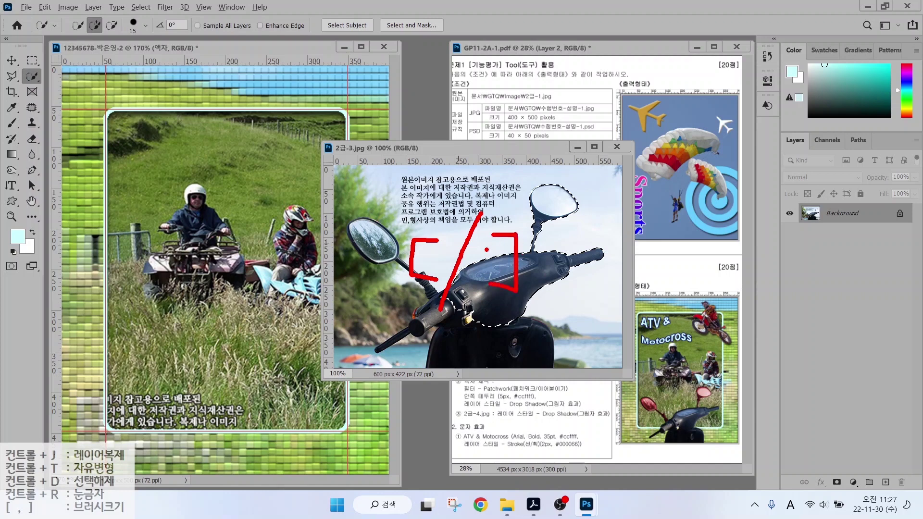
key("Escape")
key("bracketright")
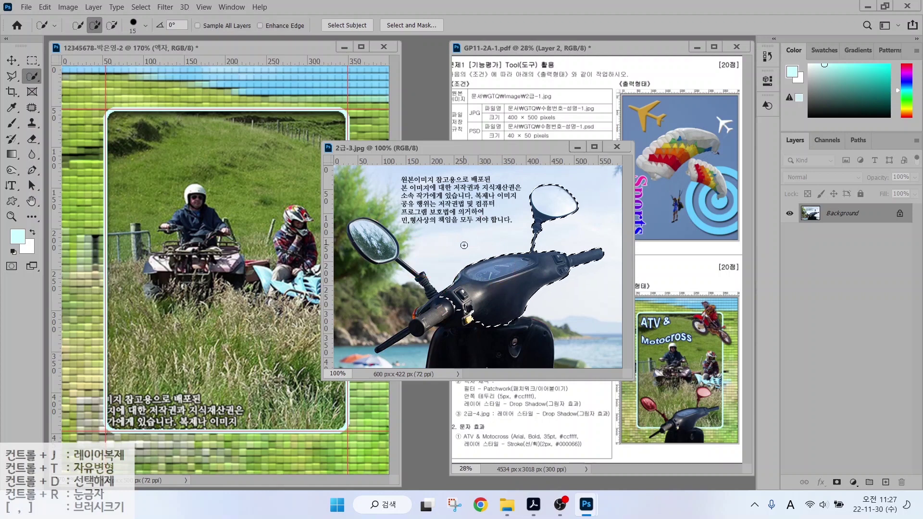
key("bracketright")
key("bracketright")
key("bracketright")
key("bracketright")
key("bracketright")
key("bracketright")
key("bracketright")
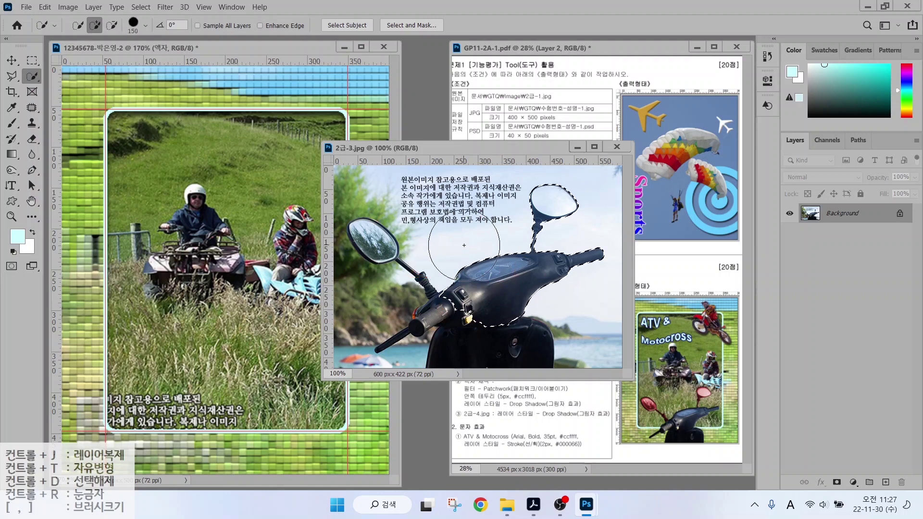
left_click(469, 309)
key("bracketleft")
key("bracketleft")
key("bracketleft")
key("bracketleft")
key("bracketleft")
key("bracketleft")
key("bracketleft")
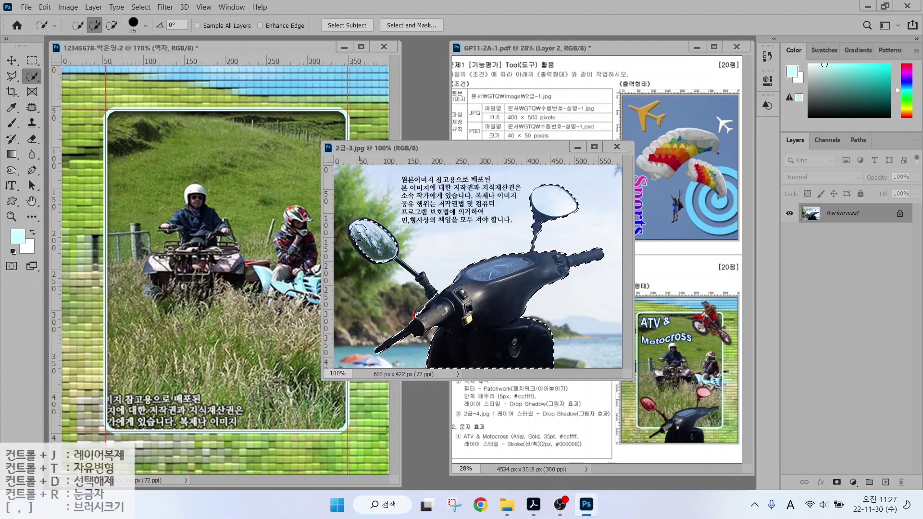
left_click(366, 246)
key("bracketleft")
key("bracketleft")
key("bracketleft")
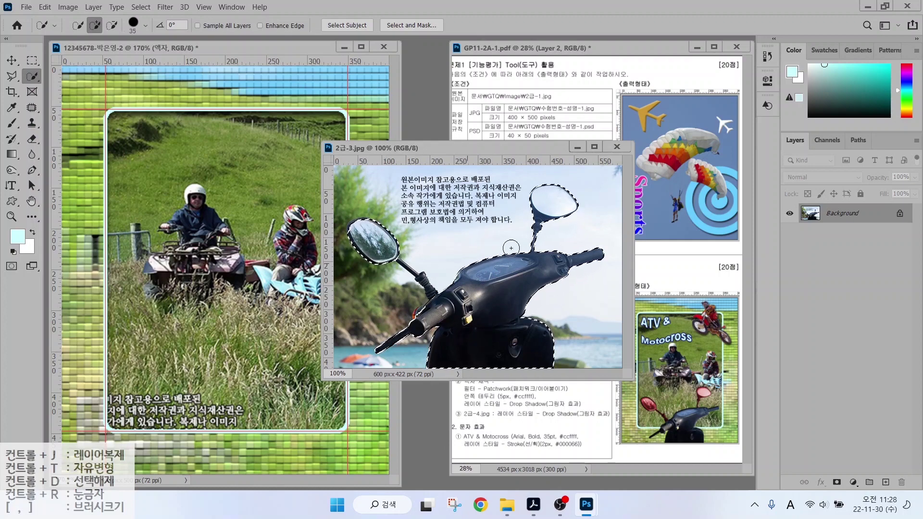
Drag the selected scooter into the ATV frame document and close the source photo.
key("v")
left_click_drag(428, 289, 327, 344)
left_click(620, 147)
Rename the scooter layer to 2-3.
double_click(835, 215)
type("2-3")
key("Return")
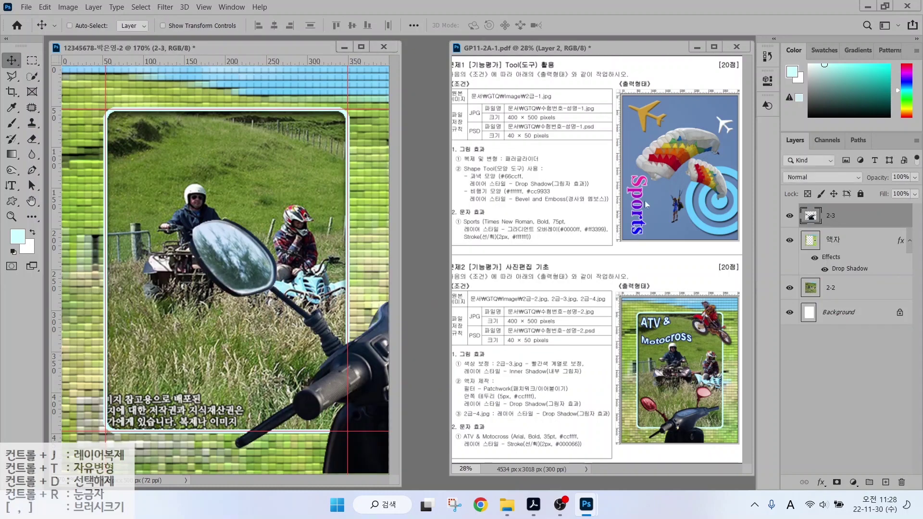
Free Transform the scooter down to about 49% along the frame's bottom.
key("ctrl+t")
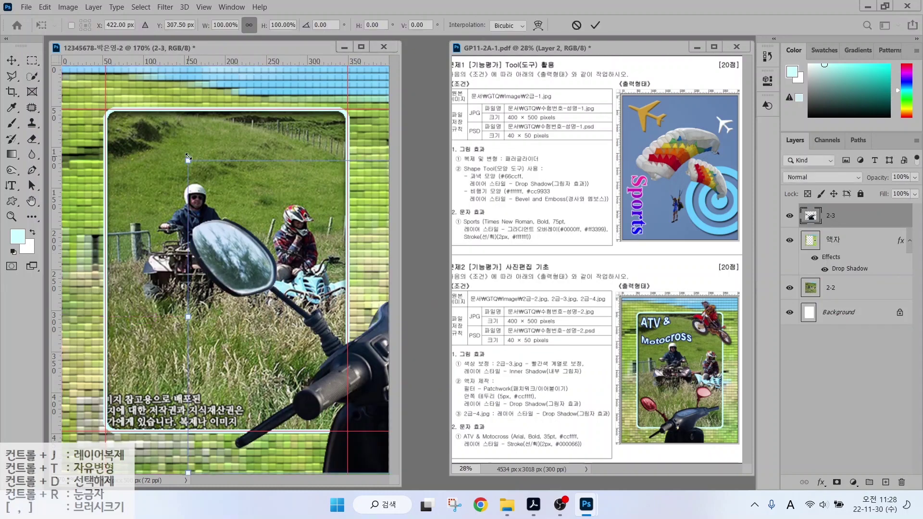
left_click_drag(188, 158, 115, 358)
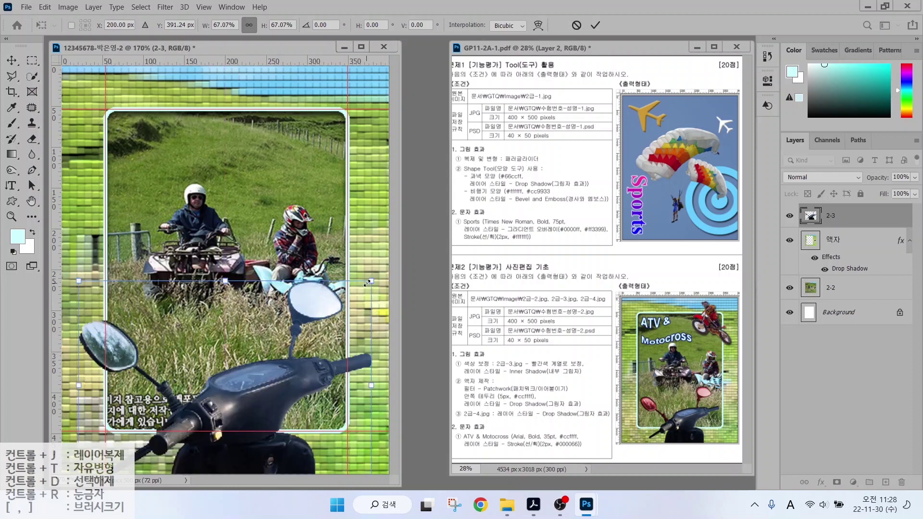
left_click_drag(367, 283, 327, 312)
left_click_drag(79, 400, 113, 412)
key("Return")
Quick-select the scooter's left and right mirrors.
key("w")
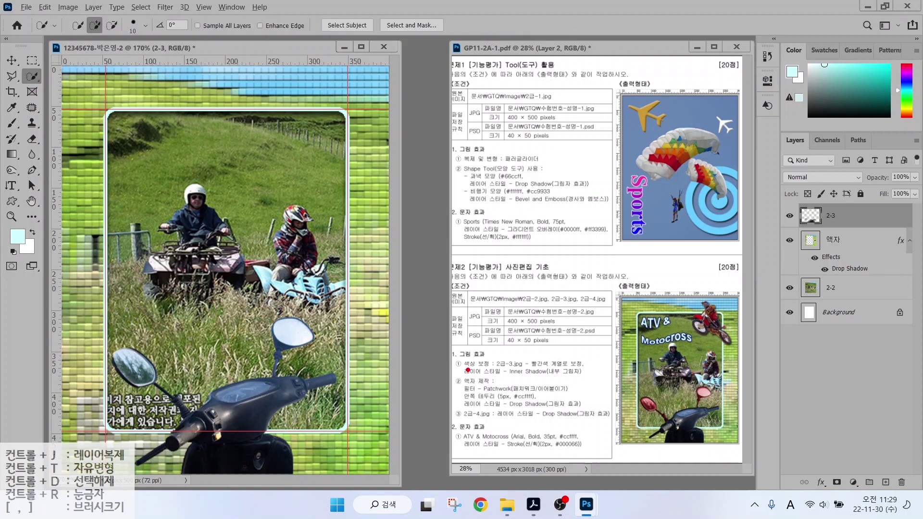
left_click_drag(467, 371, 600, 370)
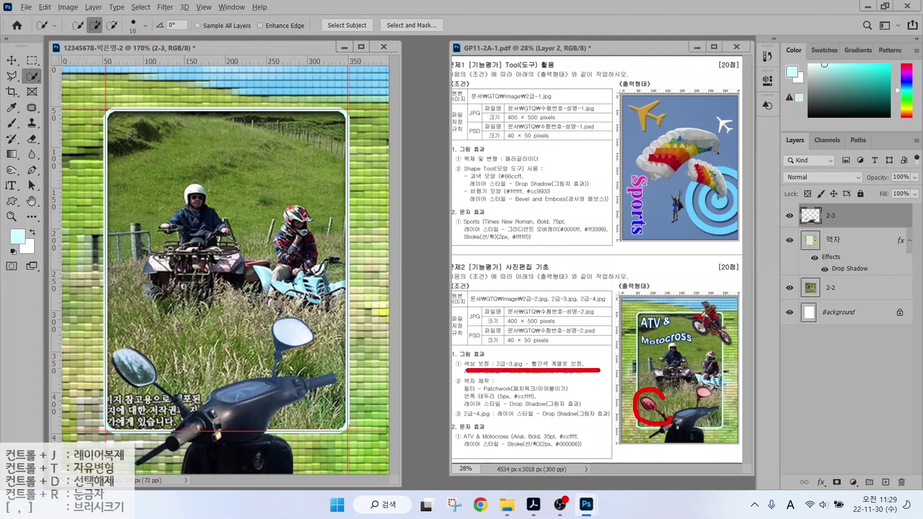
mouse_move(714, 412)
left_mouse_down()
mouse_move(684, 400)
mouse_move(714, 375)
left_mouse_up()
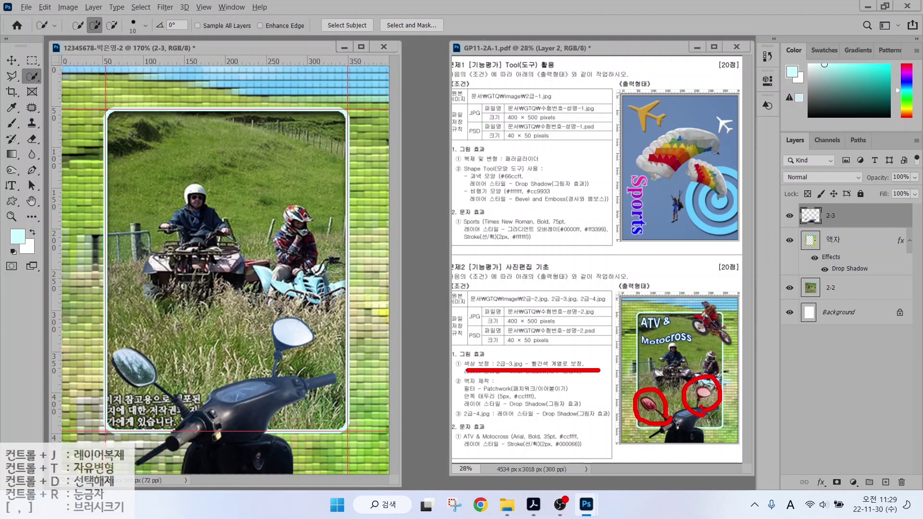
key("Escape")
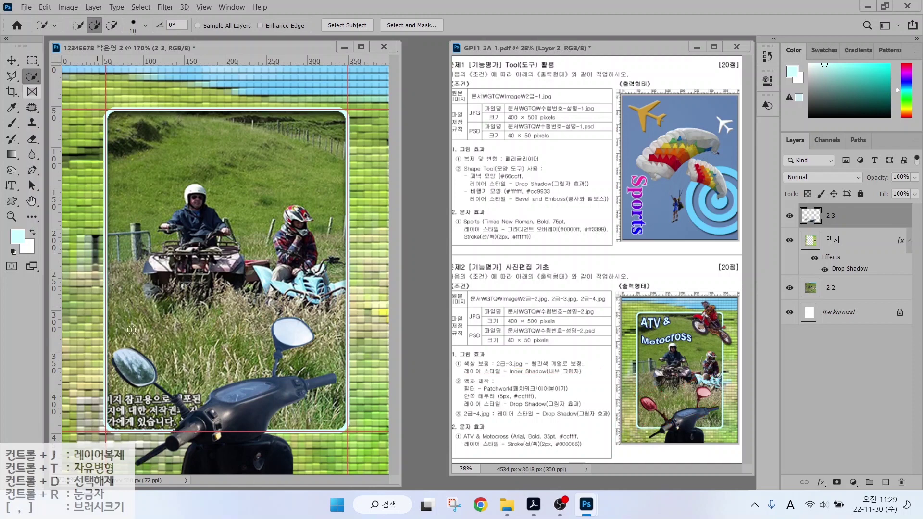
mouse_move(143, 346)
left_mouse_down()
mouse_move(185, 346)
mouse_move(175, 395)
mouse_move(195, 398)
left_mouse_up()
mouse_move(271, 335)
left_mouse_down()
mouse_move(293, 339)
mouse_move(275, 353)
left_mouse_up()
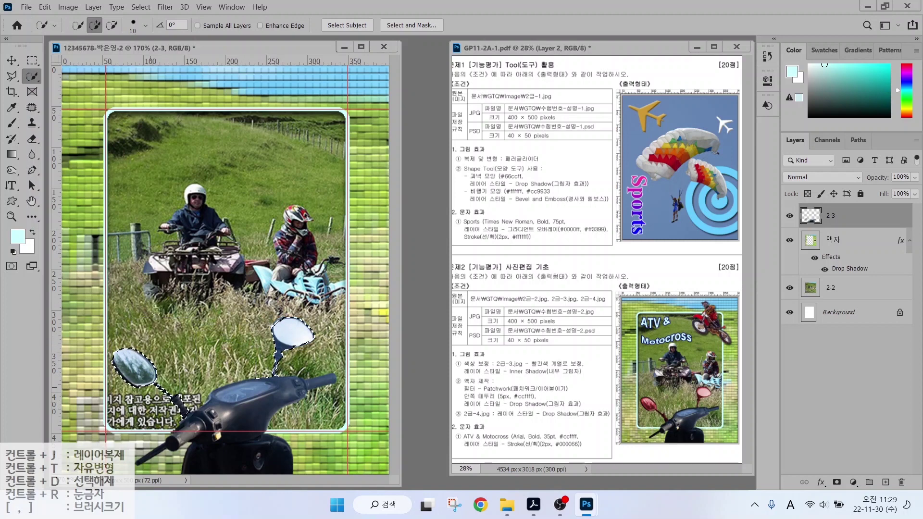
Colorize the mirrors via Hue/Saturation: Hue 0, Saturation +72, Lightness +7.
left_click(65, 6)
mouse_move(86, 35)
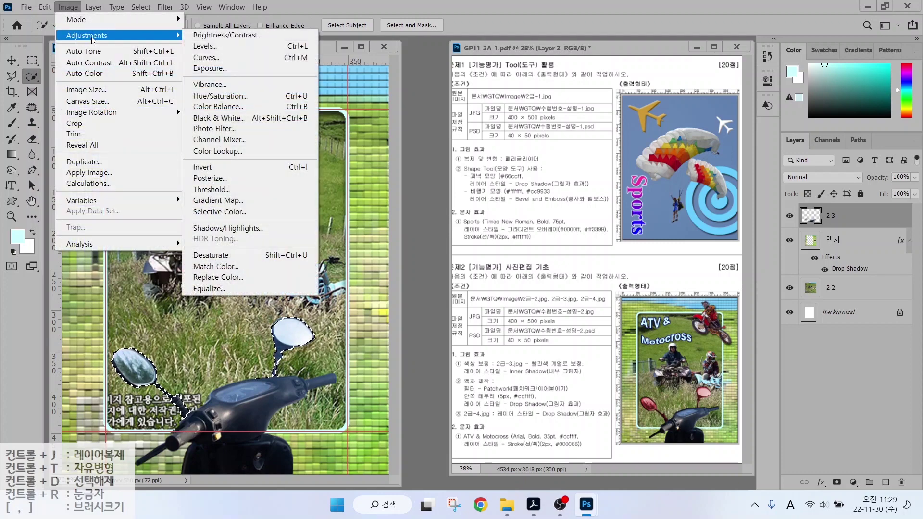
left_click(217, 97)
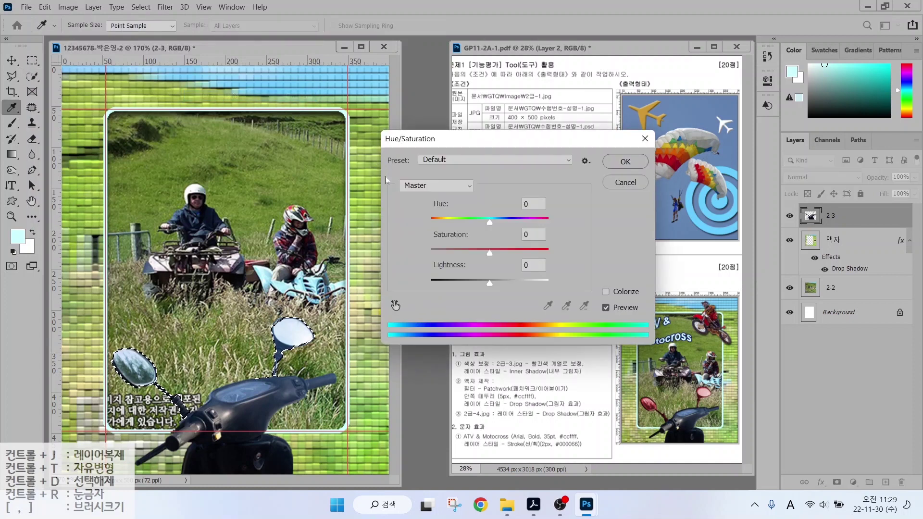
left_click_drag(489, 222, 514, 220)
left_click_drag(489, 253, 517, 251)
mouse_move(490, 284)
left_mouse_down()
mouse_move(514, 282)
mouse_move(503, 283)
left_mouse_up()
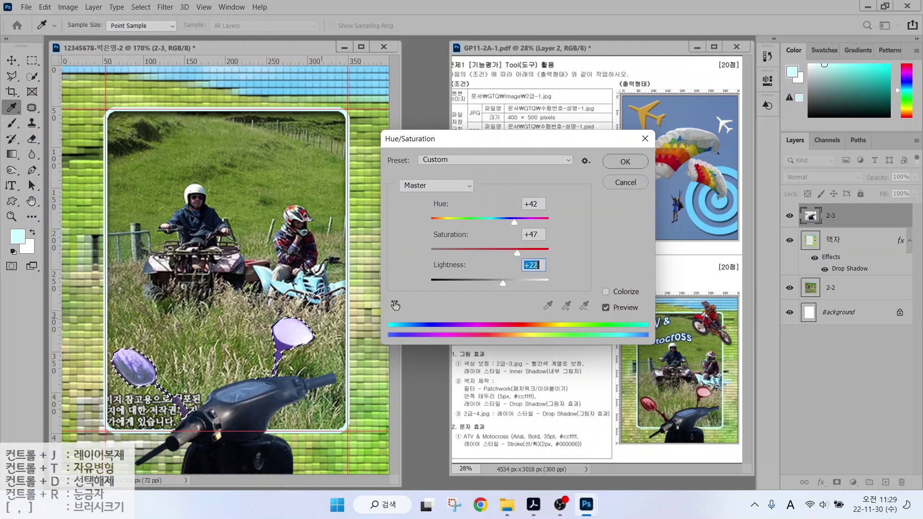
left_click(605, 291)
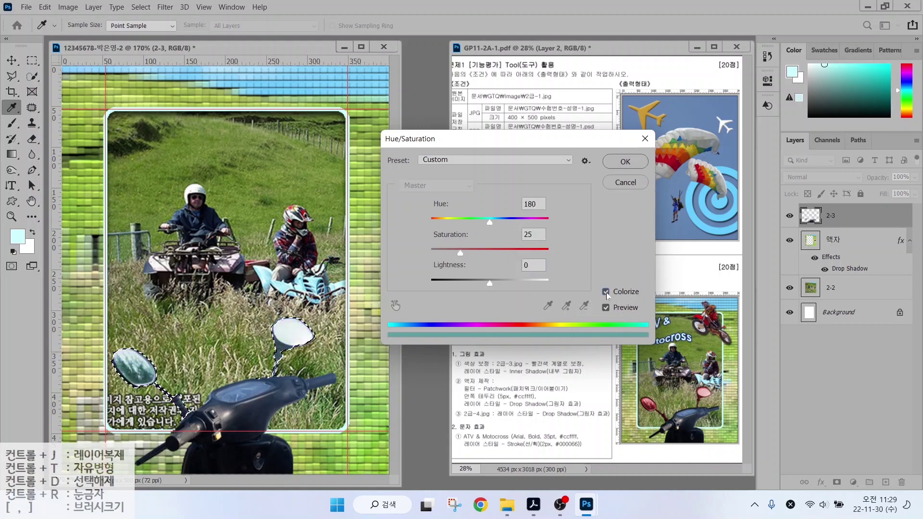
left_click_drag(490, 224, 433, 223)
left_click_drag(460, 255, 503, 281)
left_click_drag(434, 223, 429, 223)
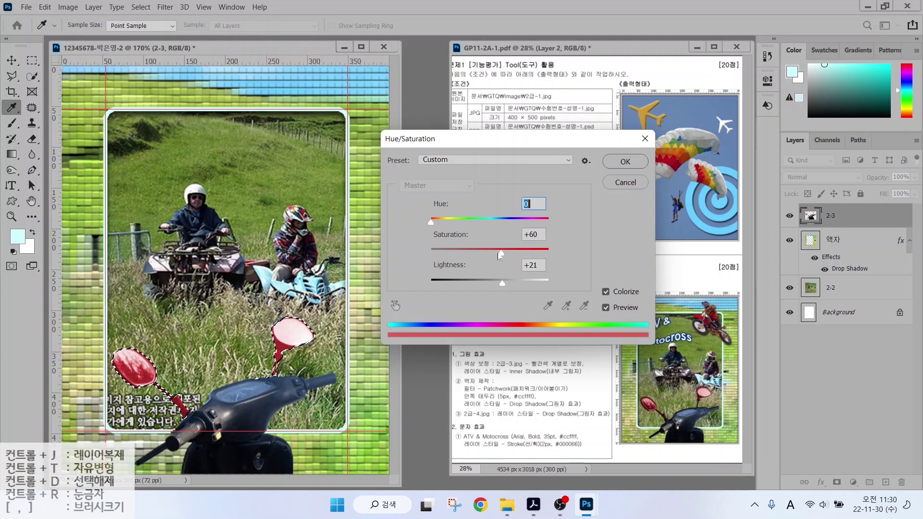
left_click_drag(497, 252, 516, 253)
left_click_drag(503, 285, 494, 284)
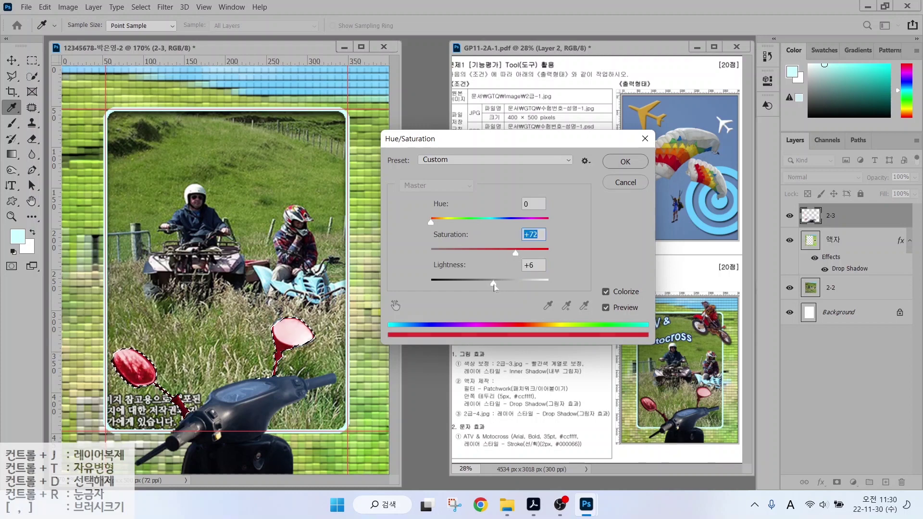
left_click(624, 163)
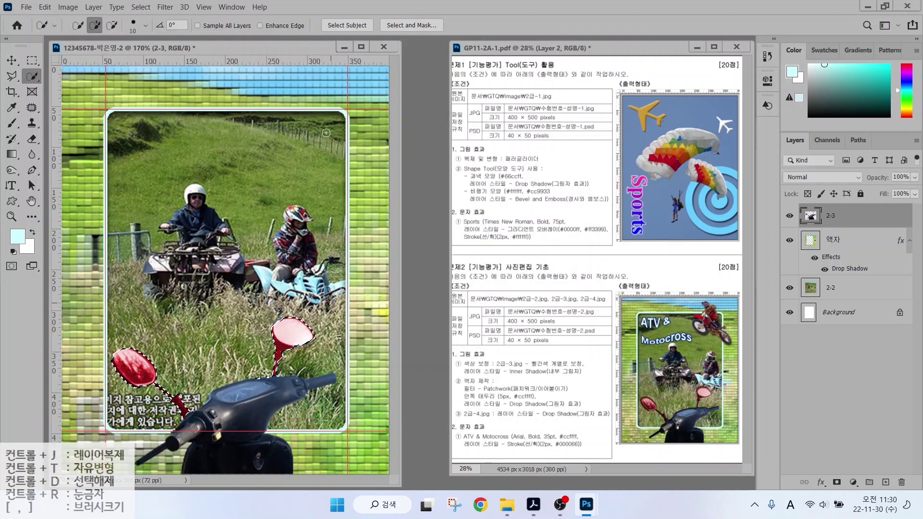
Clear the selection around the red mirrors.
left_click(140, 6)
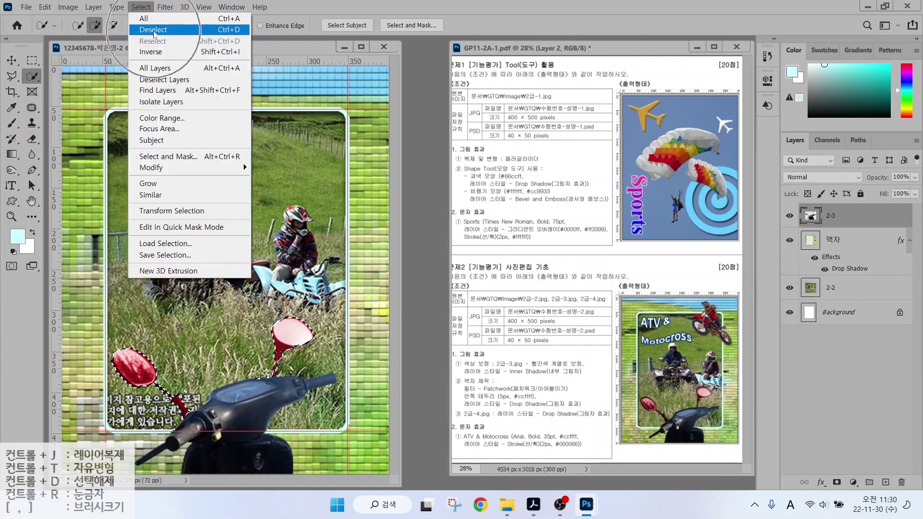
left_click(153, 31)
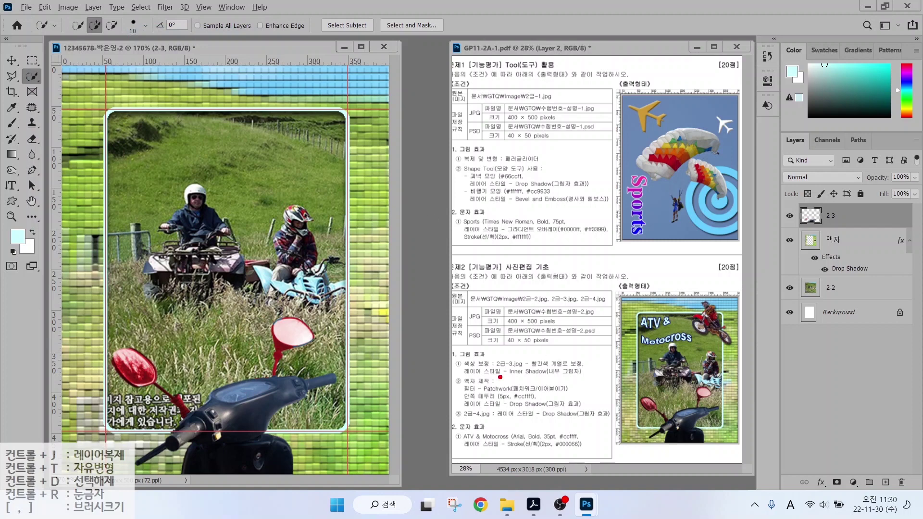
left_click_drag(501, 377, 601, 377)
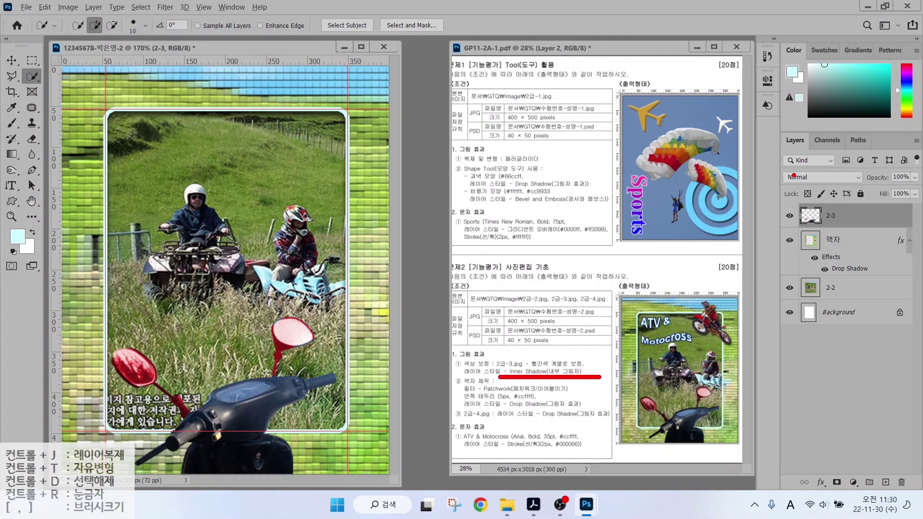
left_click_drag(768, 128, 919, 499)
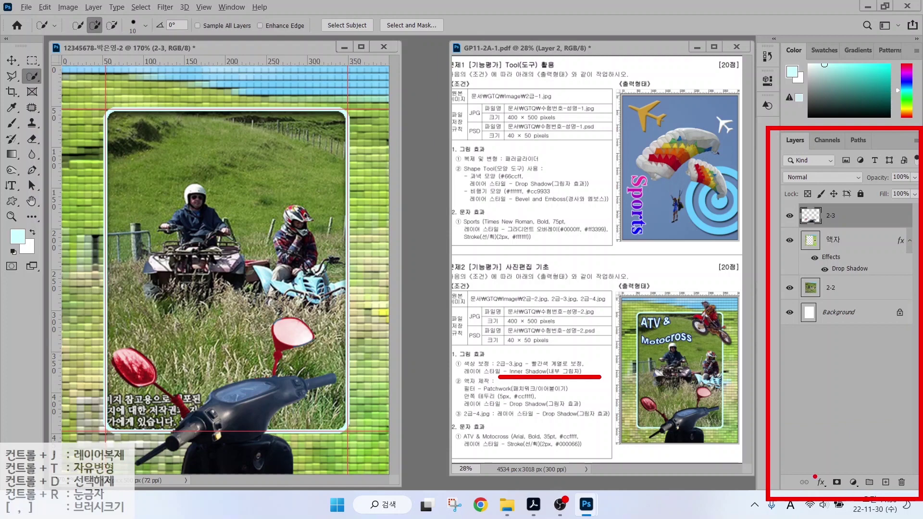
left_click_drag(810, 472, 836, 497)
key("Escape")
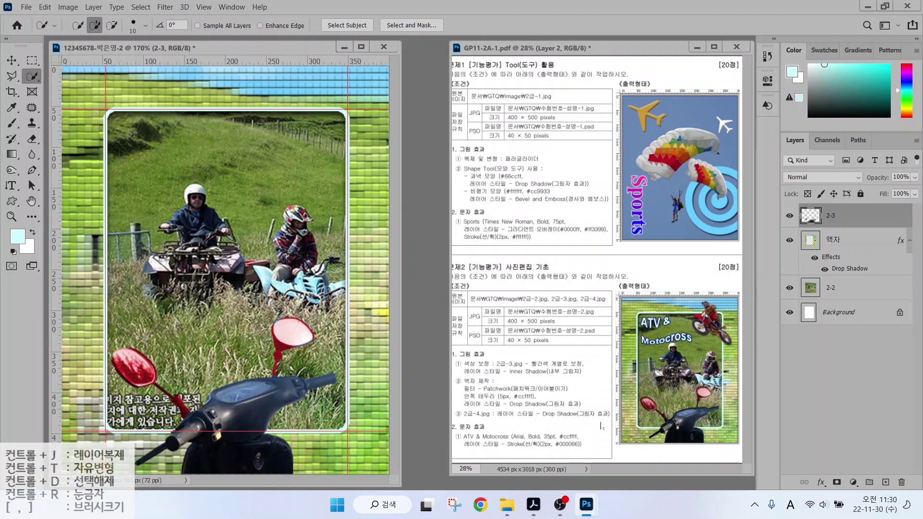
Give layer 2-3 a default Inner Shadow effect and bring up the Open dialog.
left_click(809, 483)
left_click(790, 394)
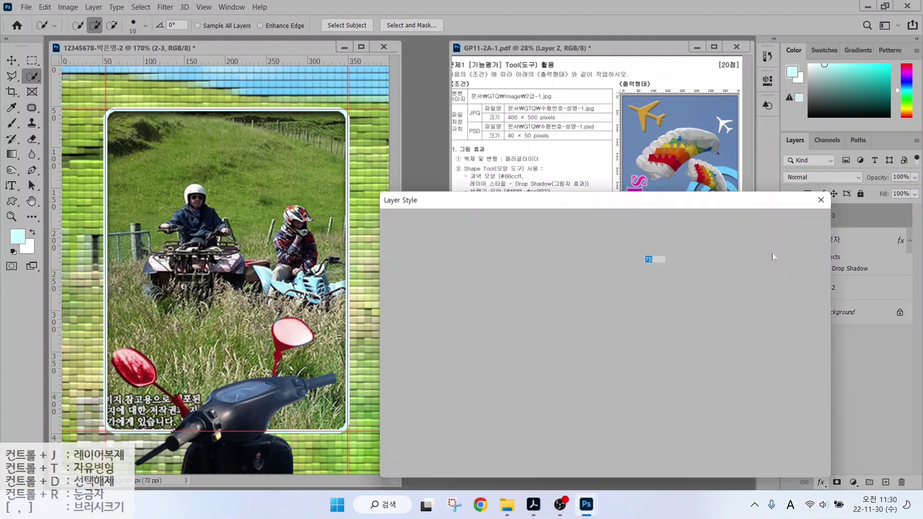
key("Return")
key("ctrl+o")
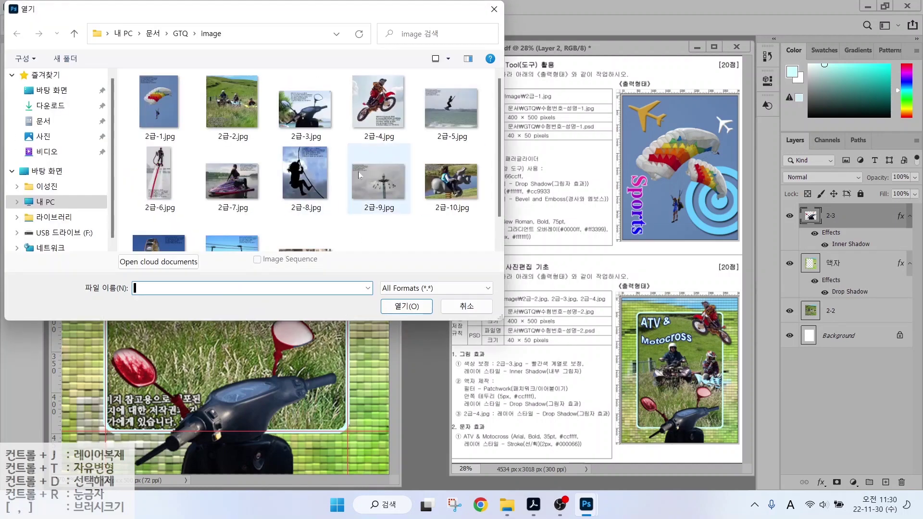
Open 2급-4.jpg and select the jumping motocross rider with the object selection tool.
left_click(375, 122)
double_click(375, 122)
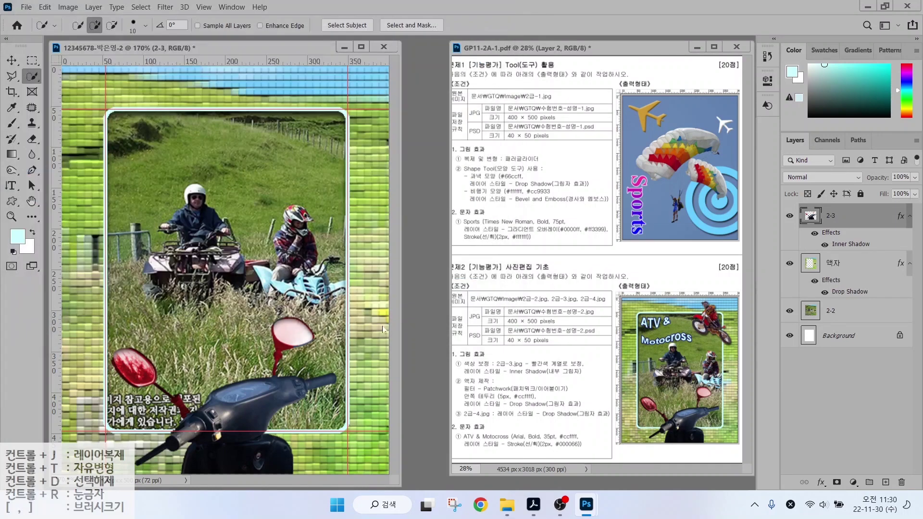
right_click(30, 76)
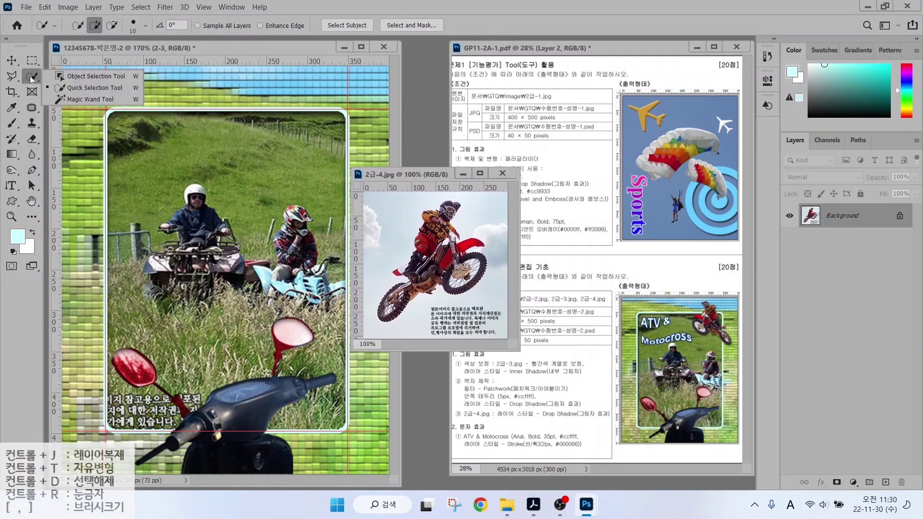
left_click(82, 75)
mouse_move(438, 198)
left_mouse_down()
mouse_move(375, 307)
mouse_move(418, 304)
mouse_move(484, 231)
left_mouse_up()
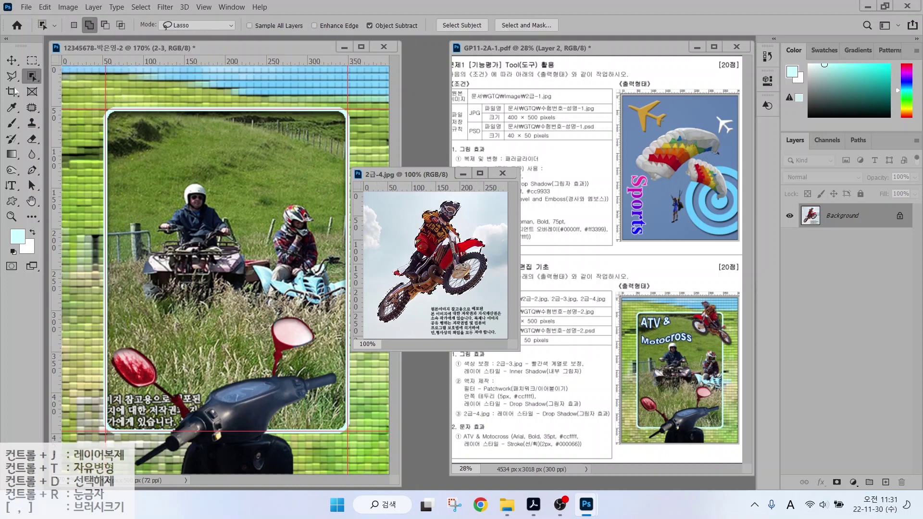
right_click(31, 76)
left_click(72, 88)
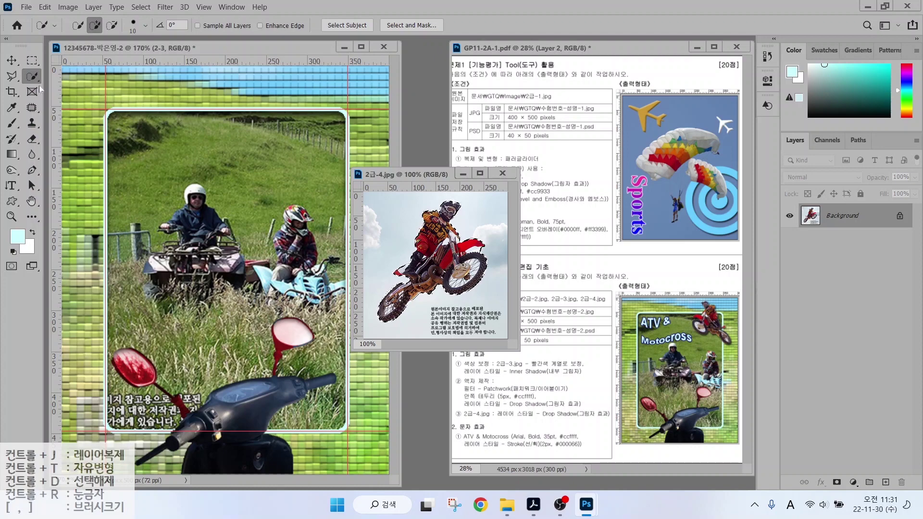
Drag the cut-out rider into the composite and name the layer 2-4.
left_click(12, 61)
left_click_drag(432, 259, 286, 264)
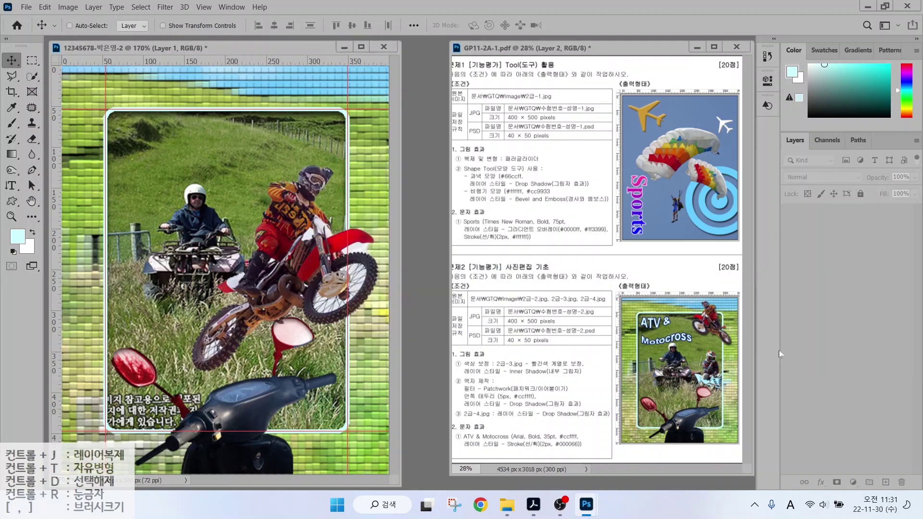
double_click(836, 216)
type("2-4")
key("Return")
Scale the rider to about half, flip it horizontally at top right, and add a drop shadow.
key("ctrl+t")
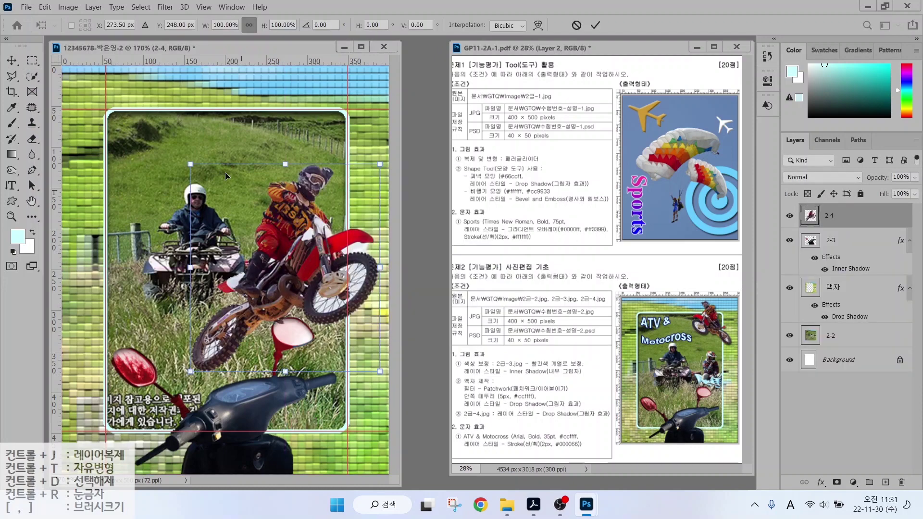
left_click_drag(191, 165, 288, 271)
left_click_drag(318, 298, 306, 109)
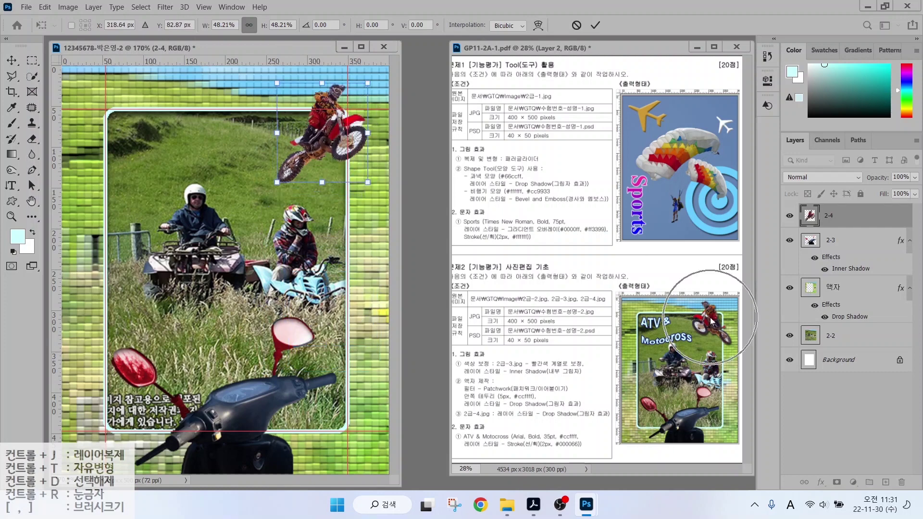
left_click_drag(328, 132, 324, 135)
right_click(324, 135)
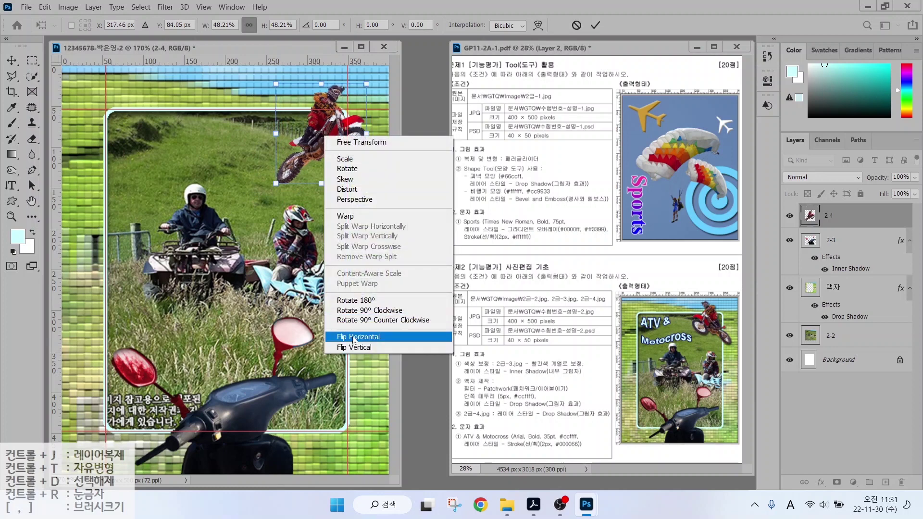
left_click(355, 338)
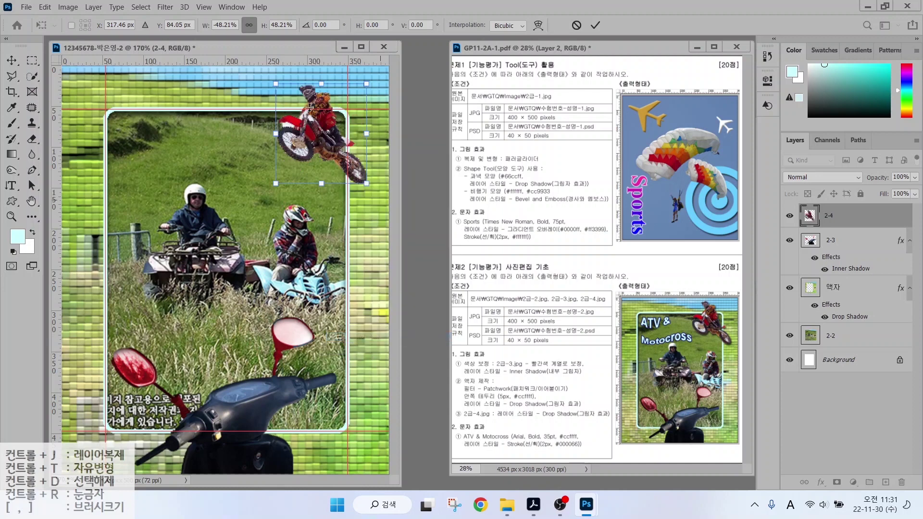
key("Return")
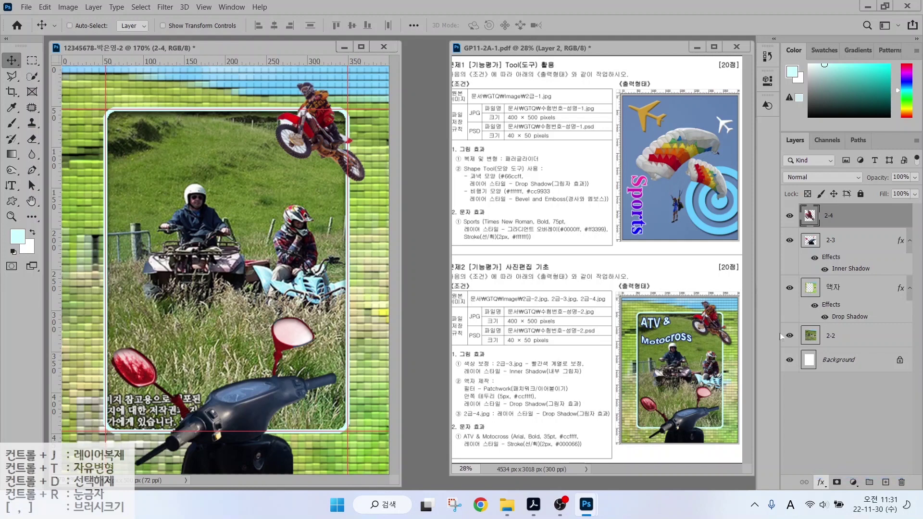
left_click(796, 221)
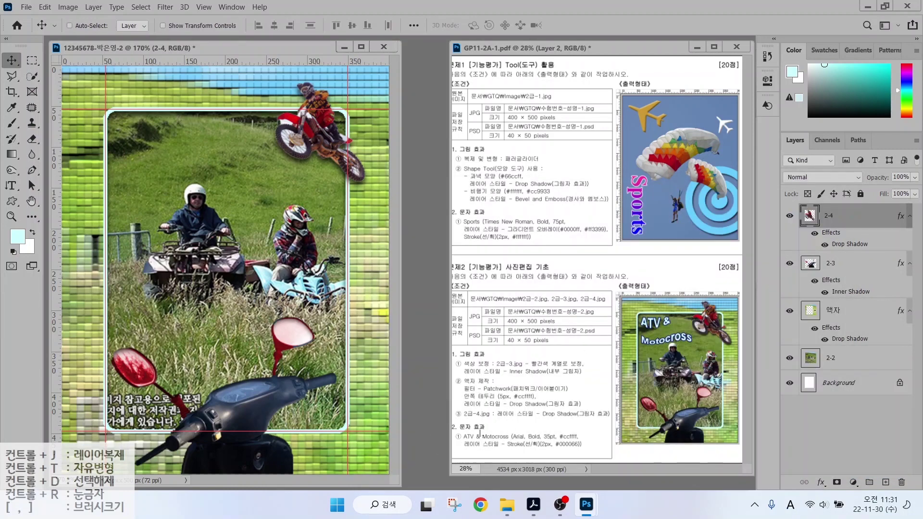
Type the two-line title 'ATV &' / 'Motocross' near the frame's top left.
left_click(9, 190)
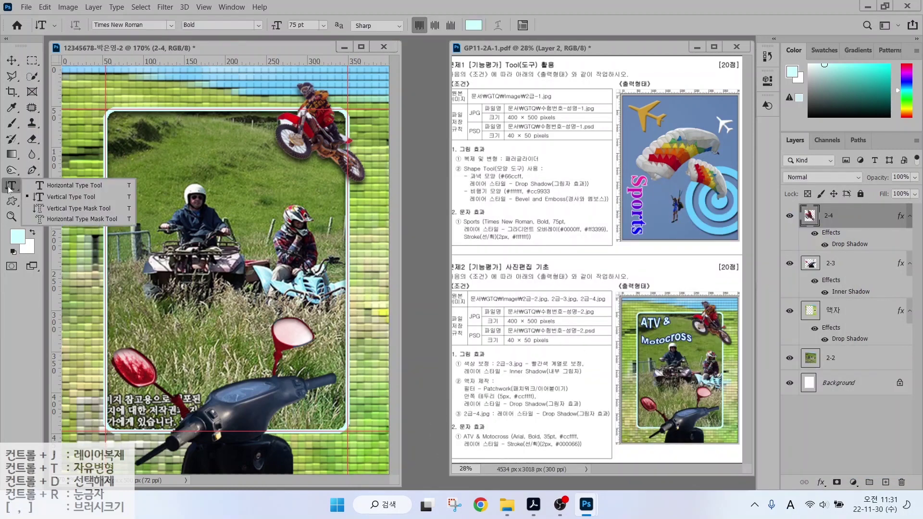
left_click(61, 187)
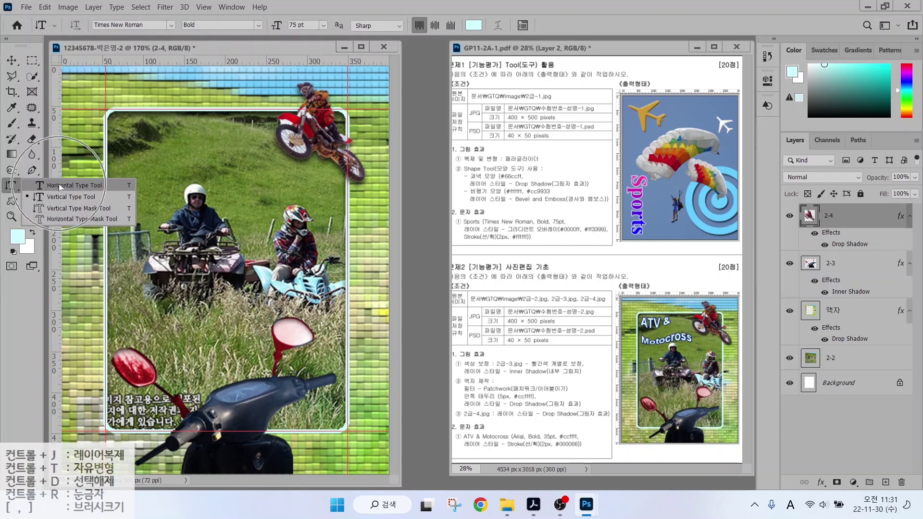
left_click(60, 187)
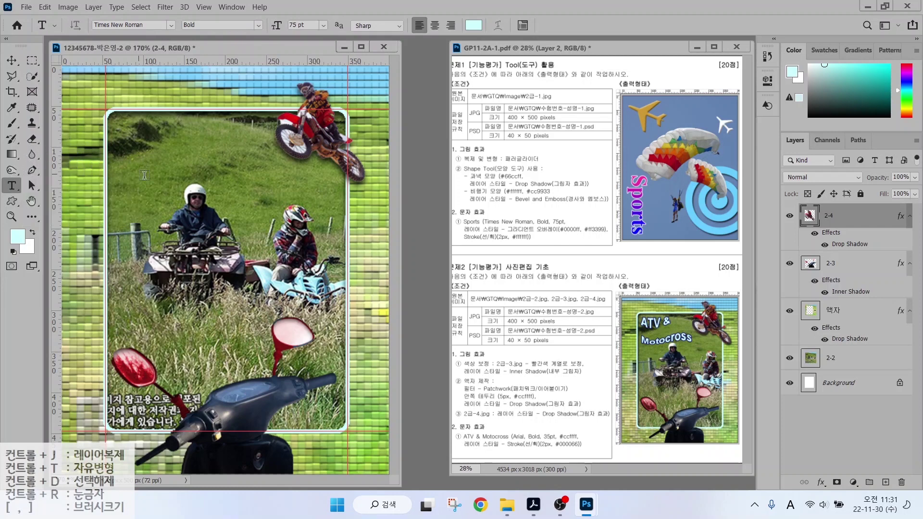
left_click(138, 171)
type("ATV &")
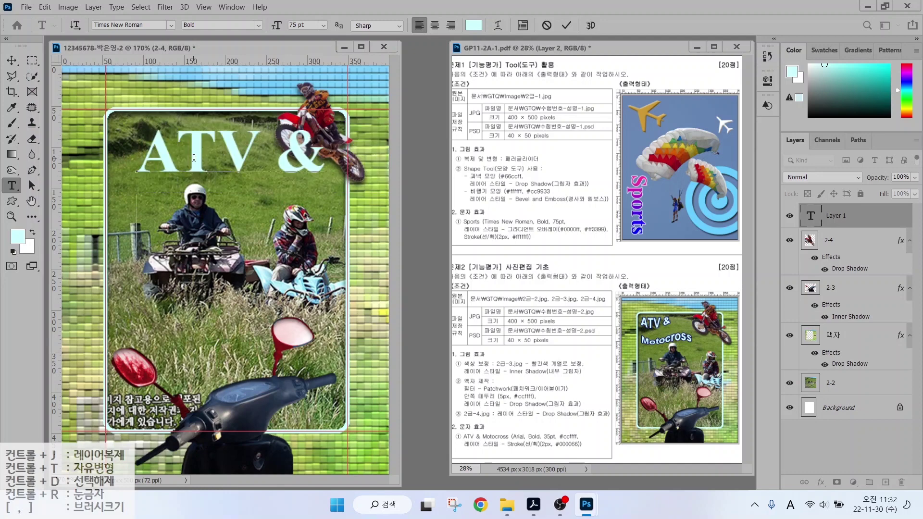
key("Return")
type("Mote")
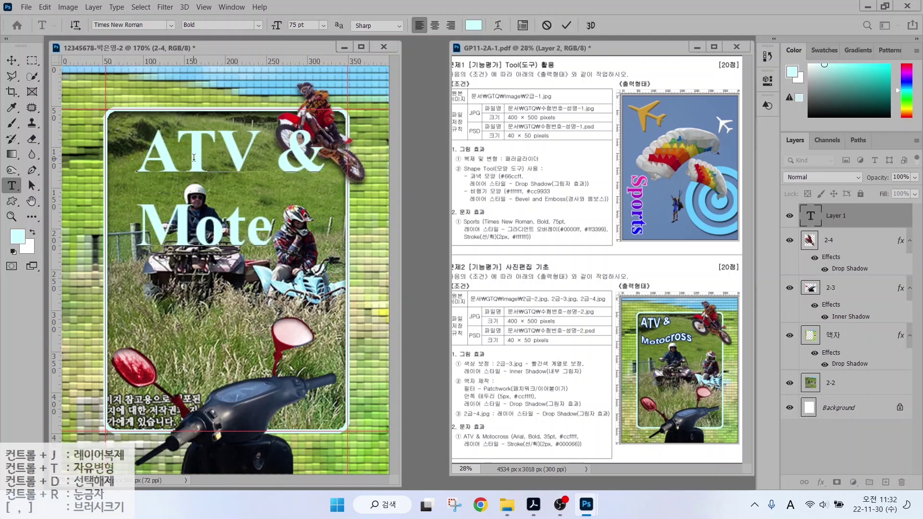
key("BackSpace")
type("ocross")
key("ctrl+Return")
Set the title to Arial, 35 pt, in pale cyan.
left_click(171, 24)
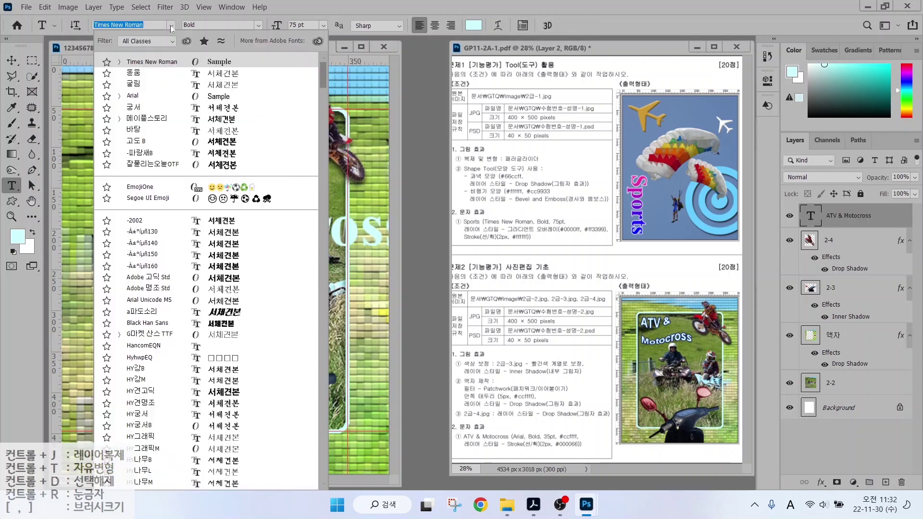
left_click(144, 84)
left_click(302, 25)
type("35")
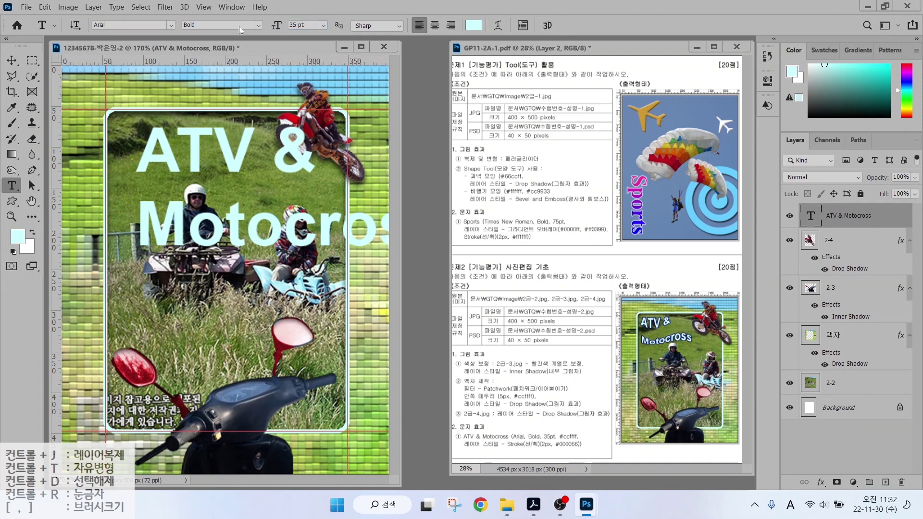
key("Return")
left_click(473, 25)
left_click(397, 109)
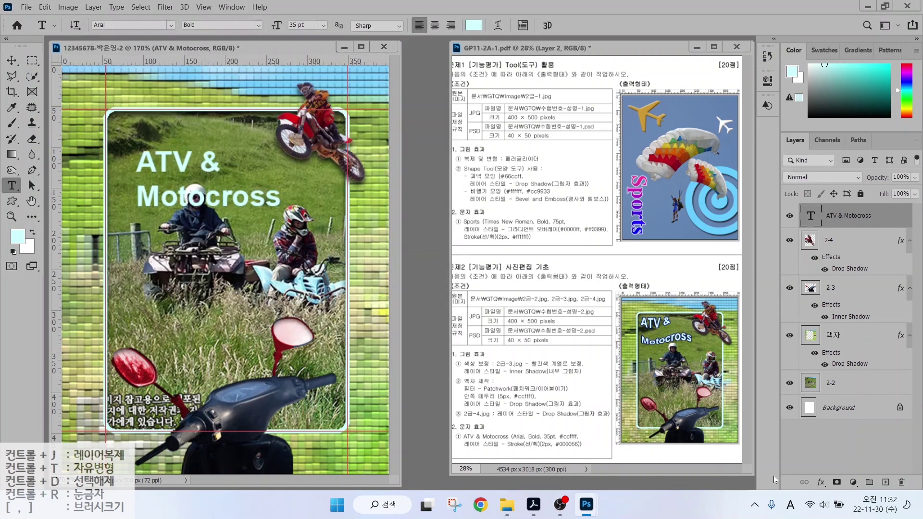
Add a Stroke effect with colour #000066 to the title.
left_click(821, 482)
left_click(839, 395)
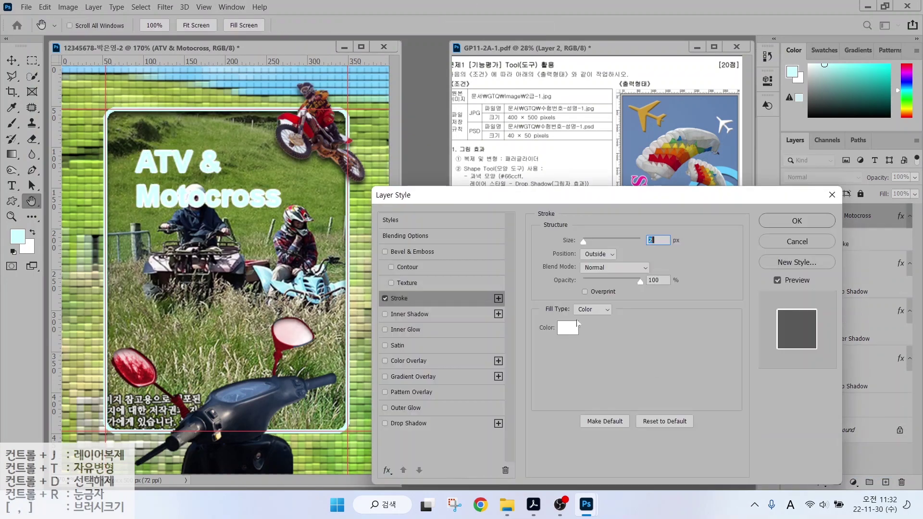
left_click(567, 328)
type("000066")
key("Return")
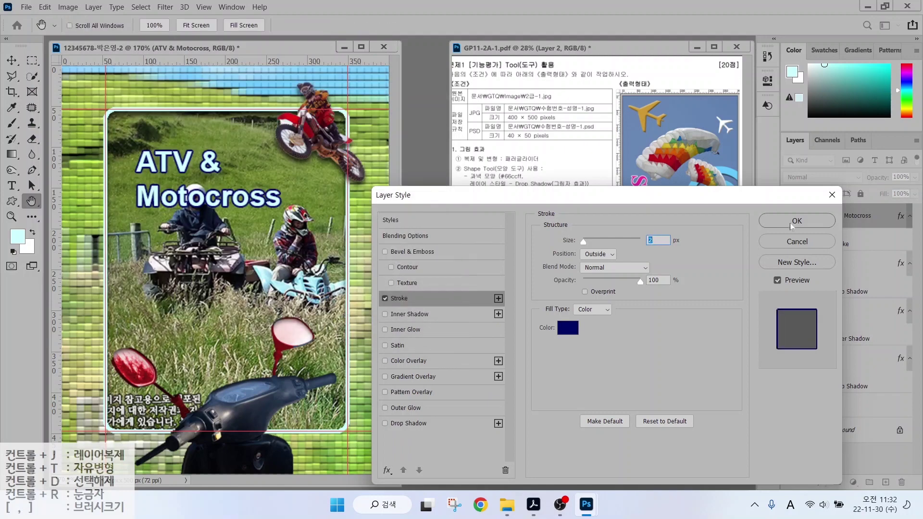
key("Return")
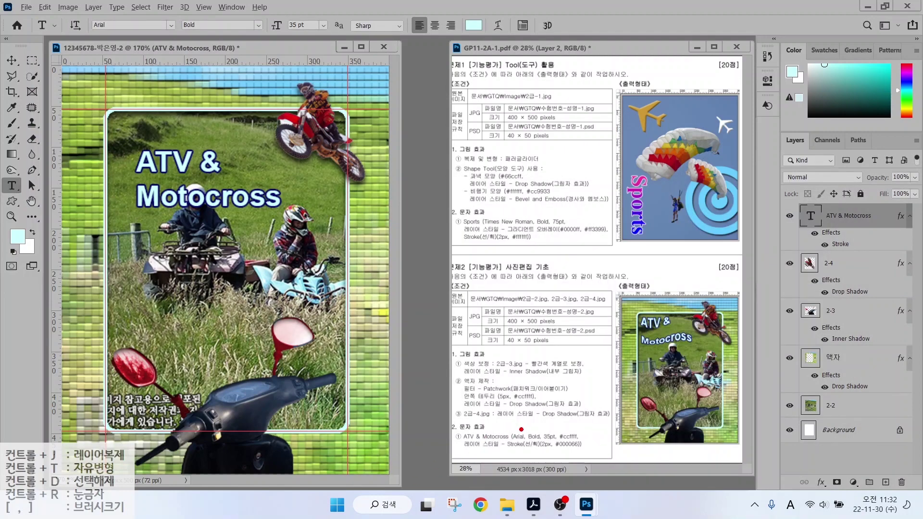
Open the Warp Text dialog for the ATV & Motocross text layer from the options bar.
mouse_move(521, 429)
left_mouse_down()
mouse_move(540, 414)
mouse_move(596, 411)
left_mouse_up()
left_click_drag(548, 476, 505, 450)
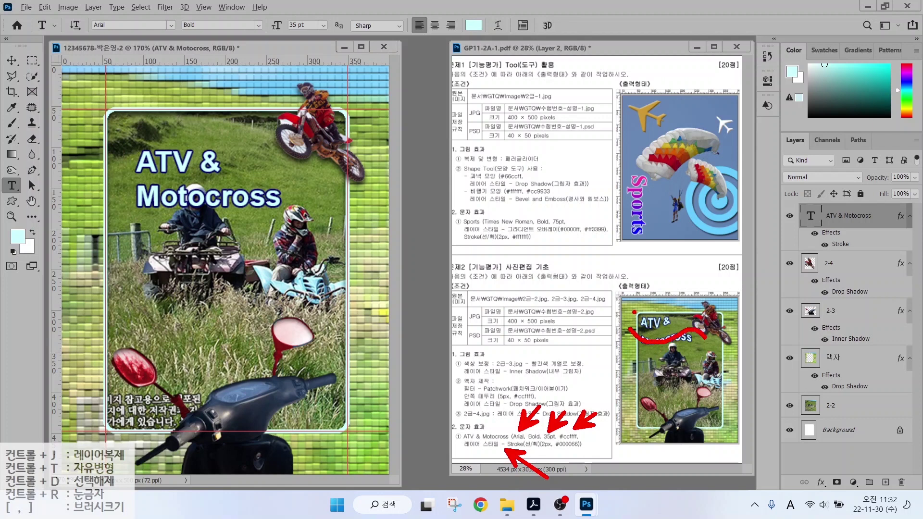
key("Escape")
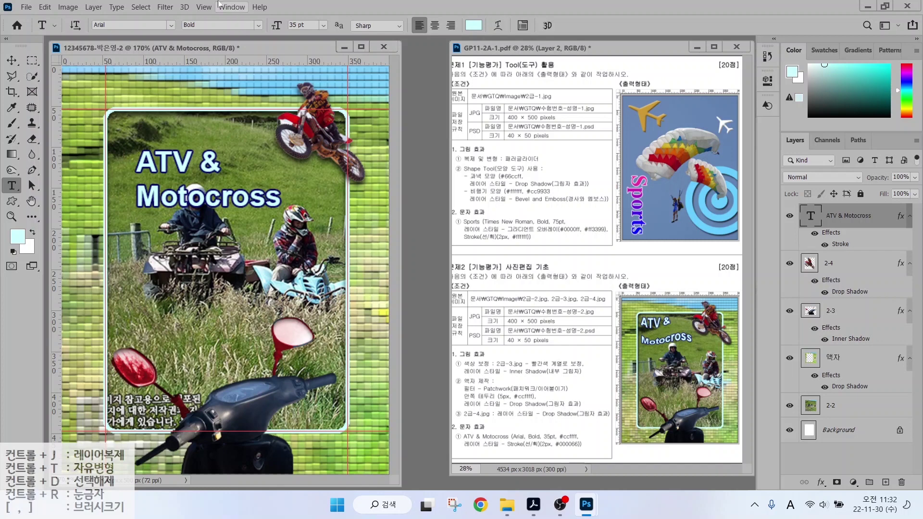
left_click_drag(760, 190, 920, 241)
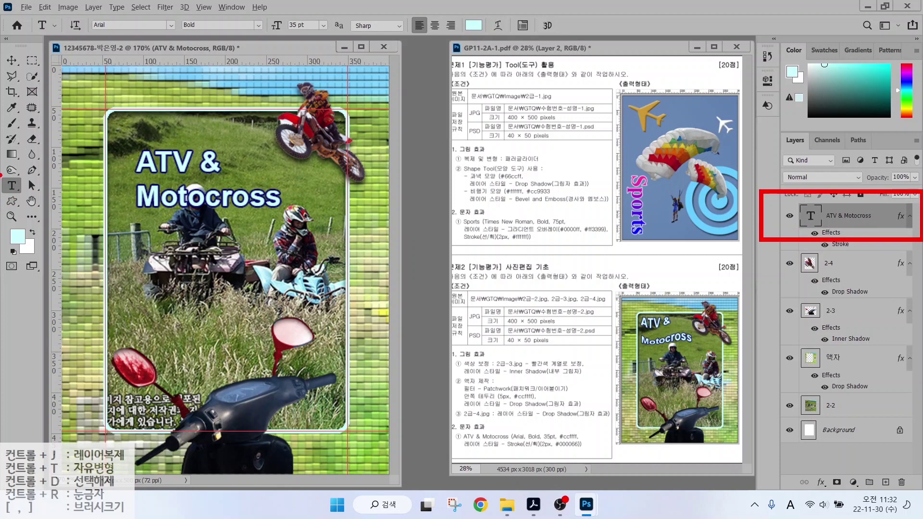
mouse_move(1, 176)
left_mouse_down()
mouse_move(24, 203)
mouse_move(50, 205)
left_mouse_up()
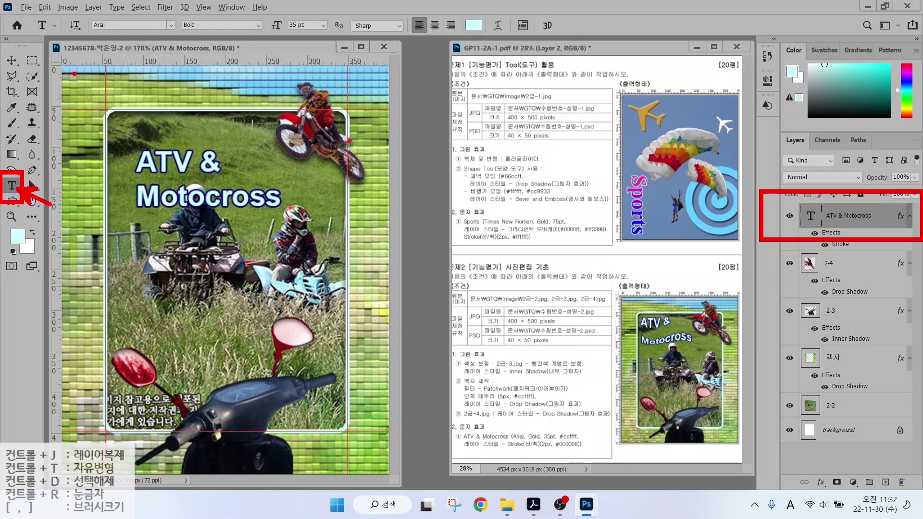
mouse_move(22, 11)
left_mouse_down()
mouse_move(98, 26)
mouse_move(592, 45)
left_mouse_up()
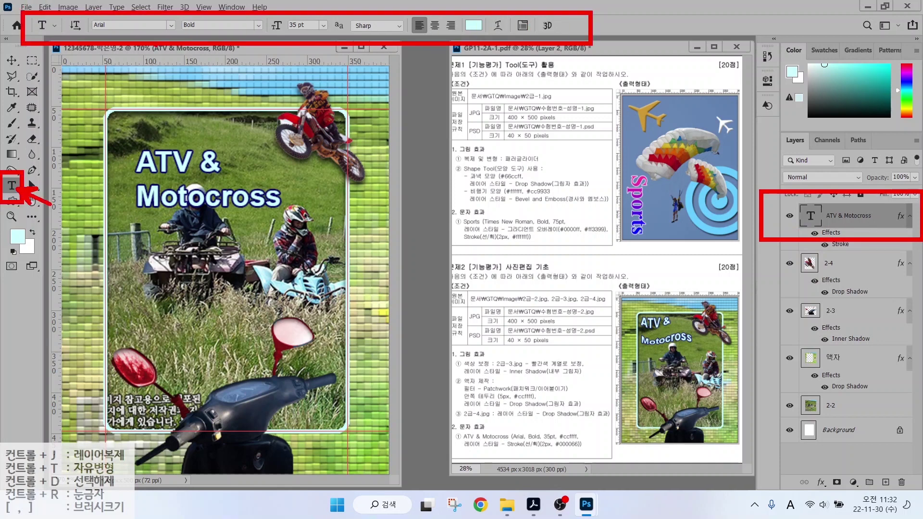
left_click_drag(124, 30, 82, 72)
left_click_drag(312, 28, 277, 66)
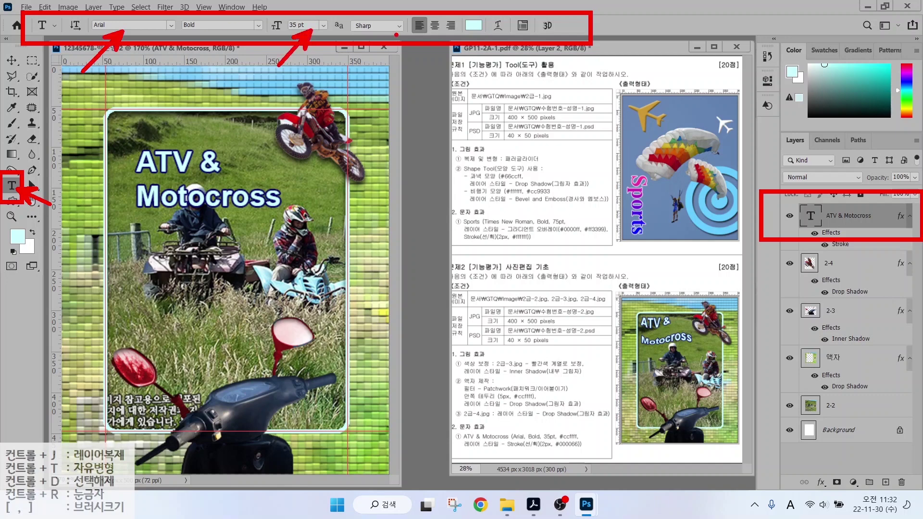
left_click_drag(429, 33, 403, 63)
left_click_drag(496, 33, 454, 72)
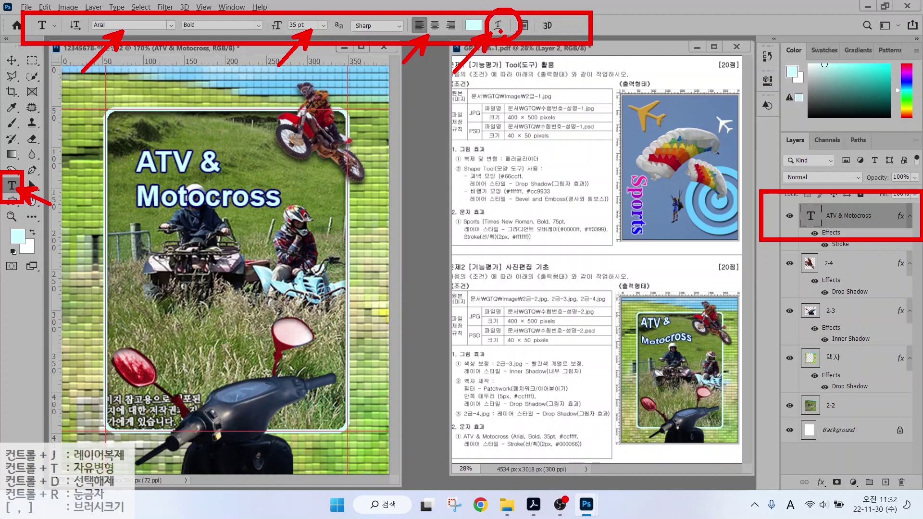
key("Escape")
left_click(498, 26)
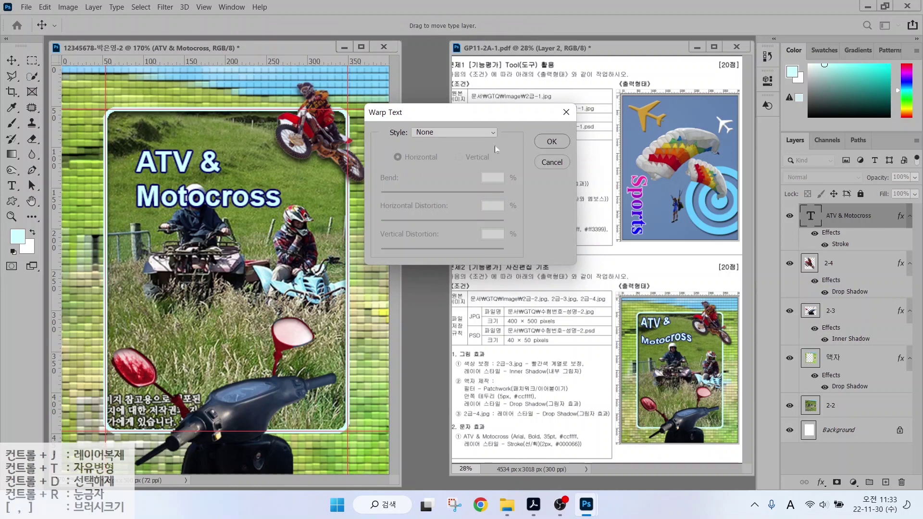
Warp the title with a horizontal Wave style at +43% bend and move it up-left.
left_click(470, 135)
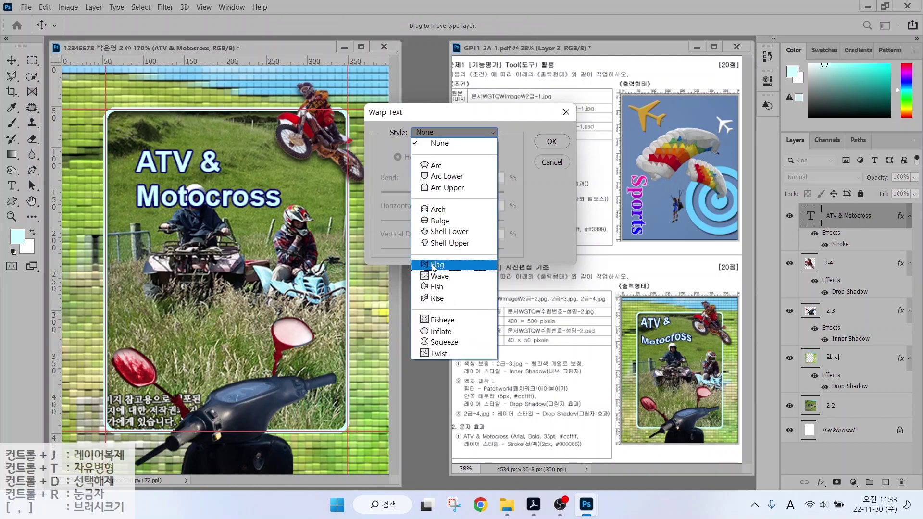
left_click(432, 265)
left_click(452, 135)
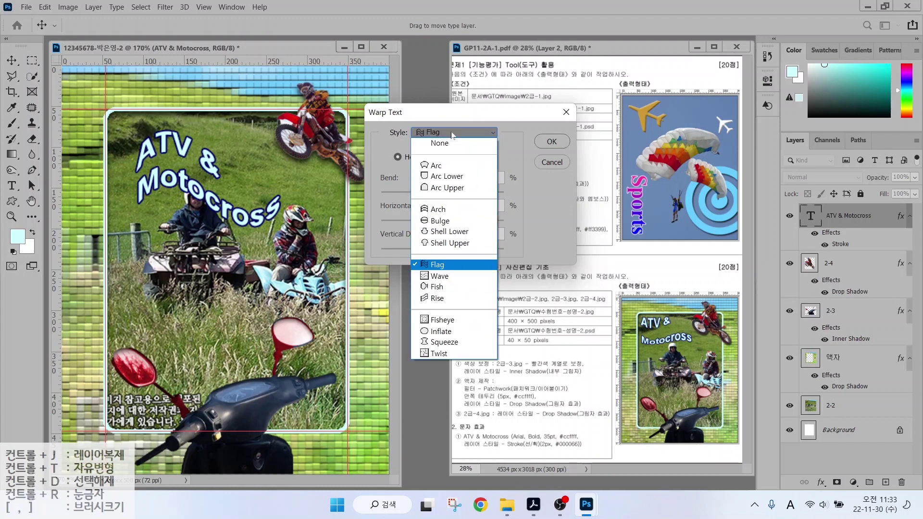
left_click(438, 275)
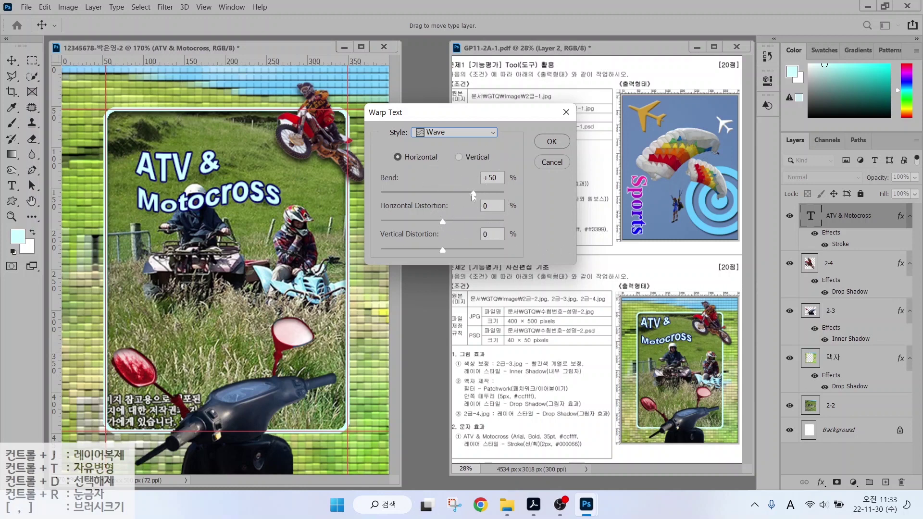
left_click_drag(473, 196, 466, 197)
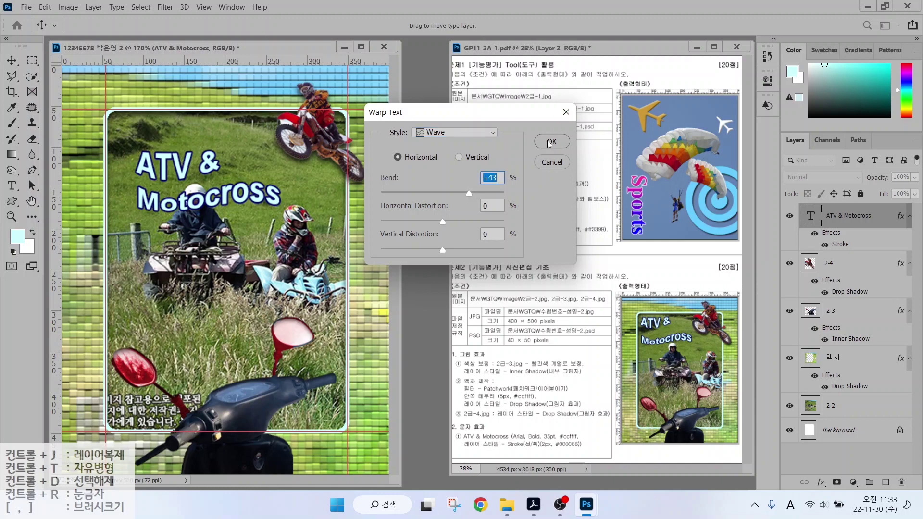
key("Return")
left_click_drag(183, 170, 167, 150)
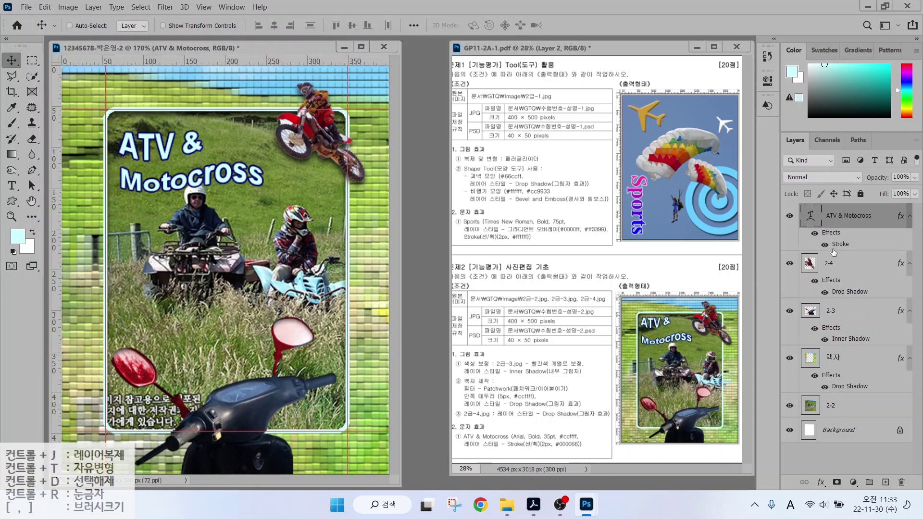
Clear all guides from the canvas.
key("ctrl")
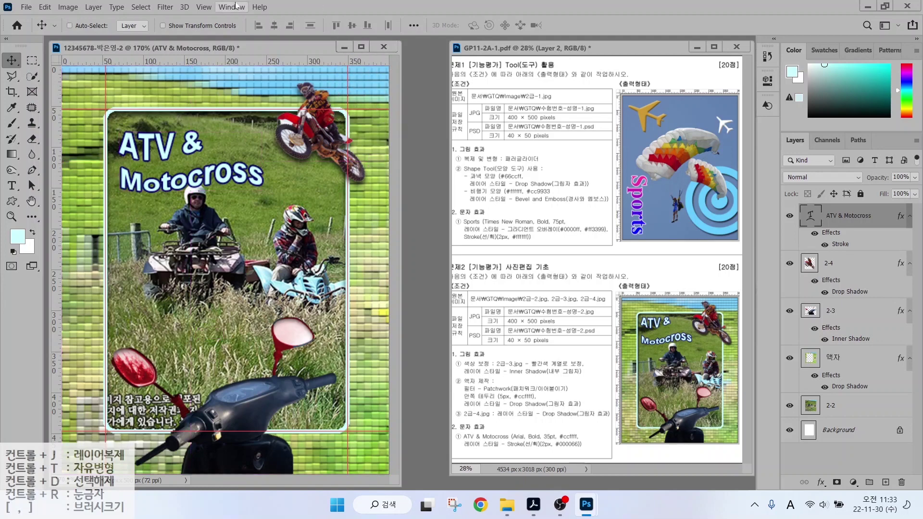
left_click(204, 8)
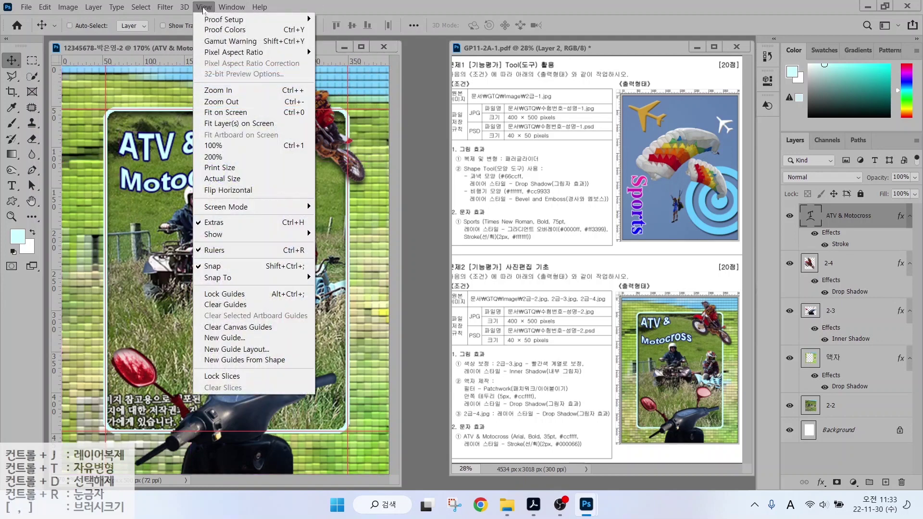
left_click(217, 305)
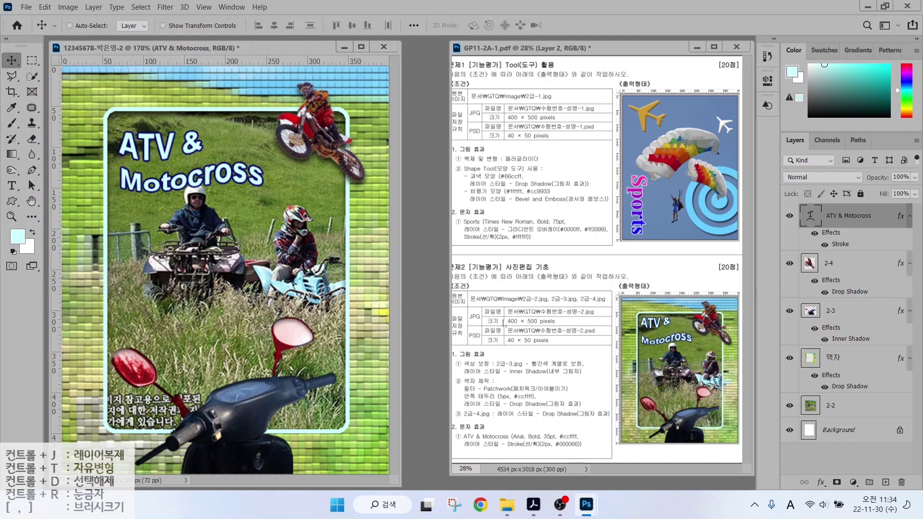
Save the composite as a JPEG in the GTQ folder, accepting the default JPEG options.
left_click(24, 10)
left_click(41, 140)
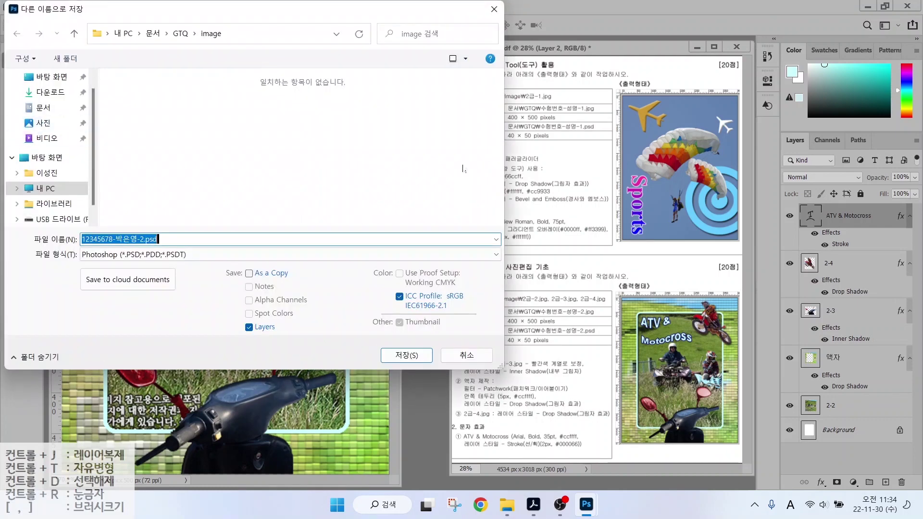
left_click(180, 33)
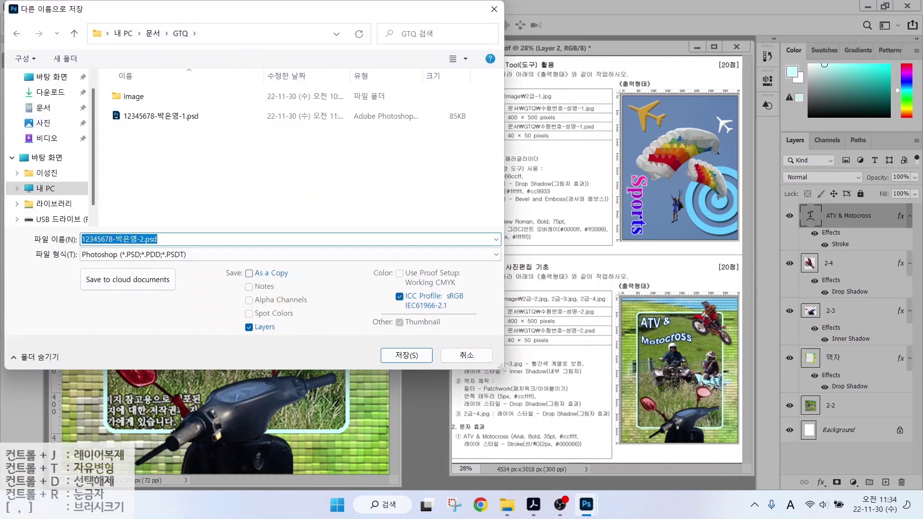
left_click(137, 254)
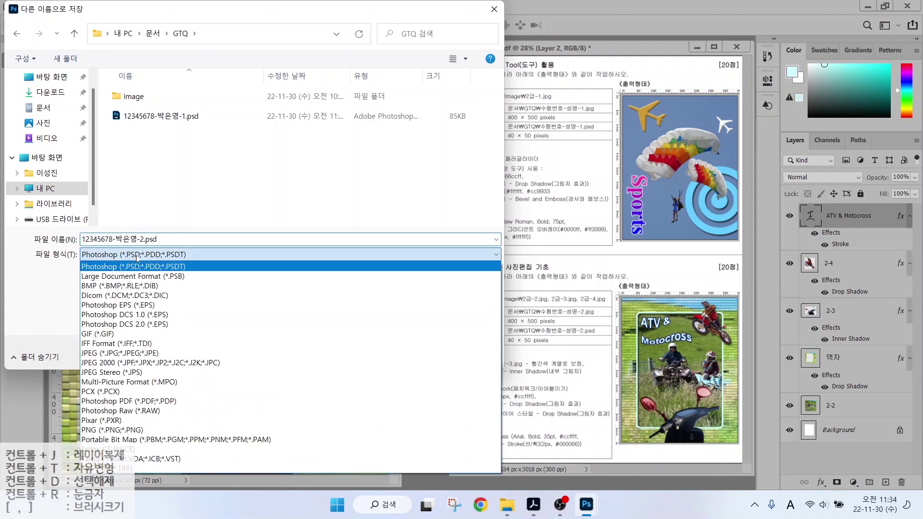
left_click(115, 354)
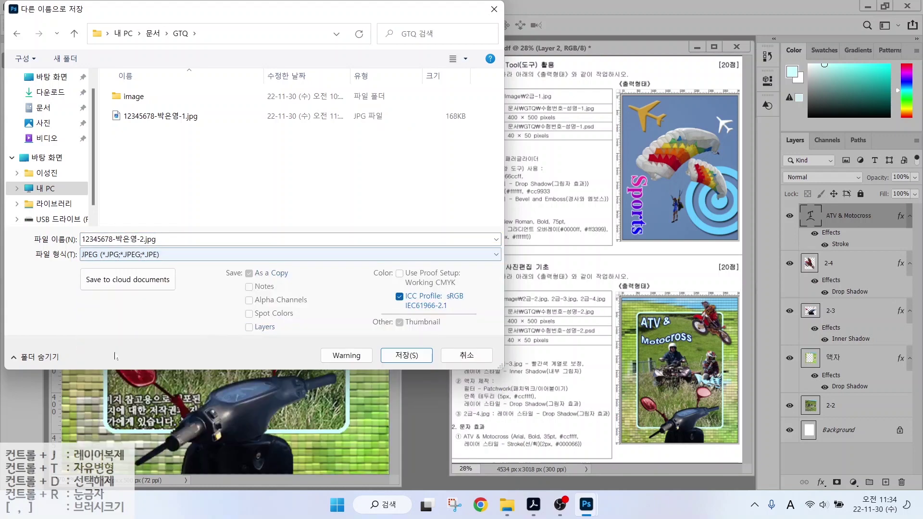
left_click(407, 355)
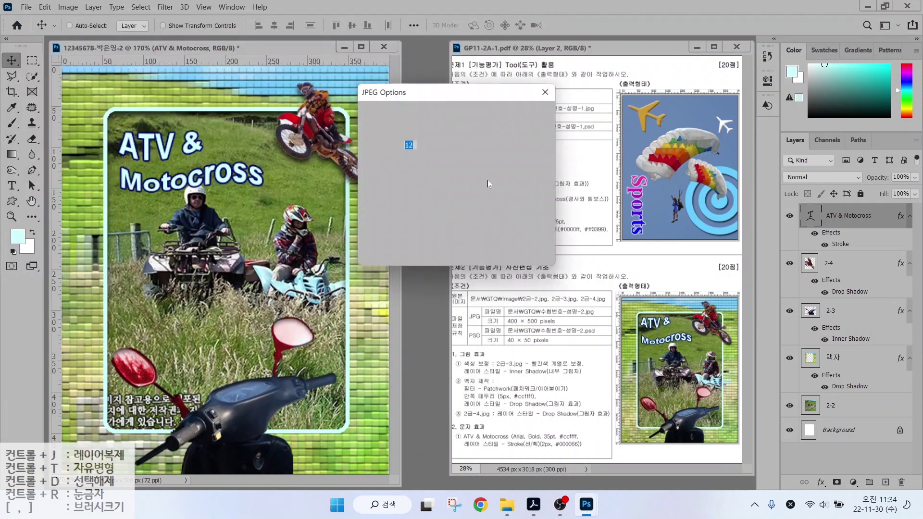
left_click(526, 114)
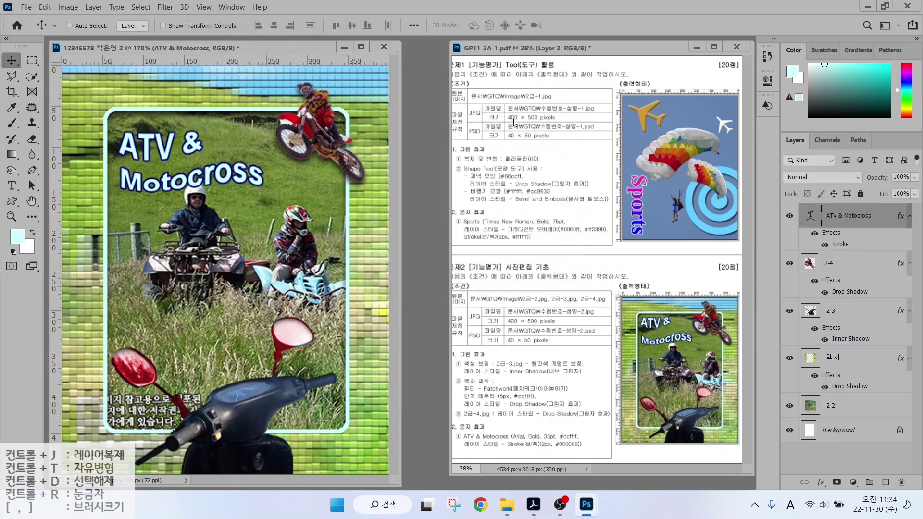
Set the image width to 40 px so the size becomes 40 × 50 px.
left_click(69, 7)
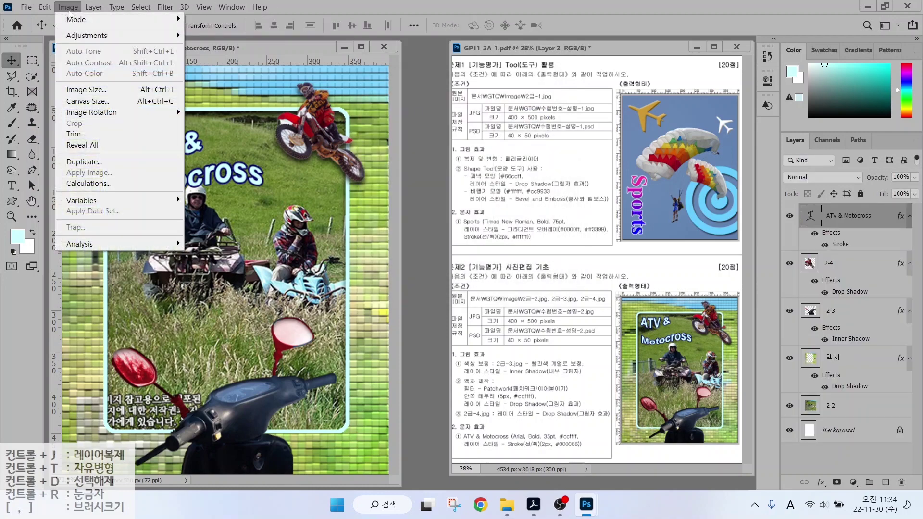
left_click(77, 89)
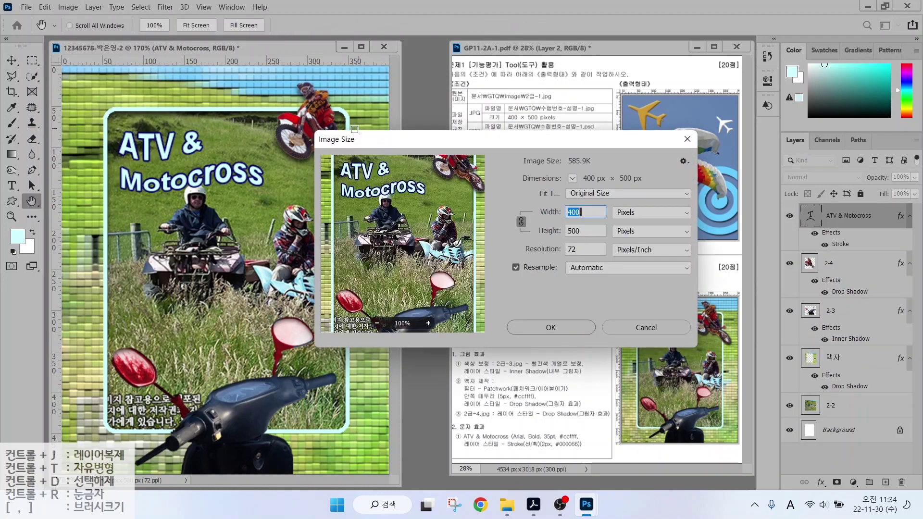
type("40")
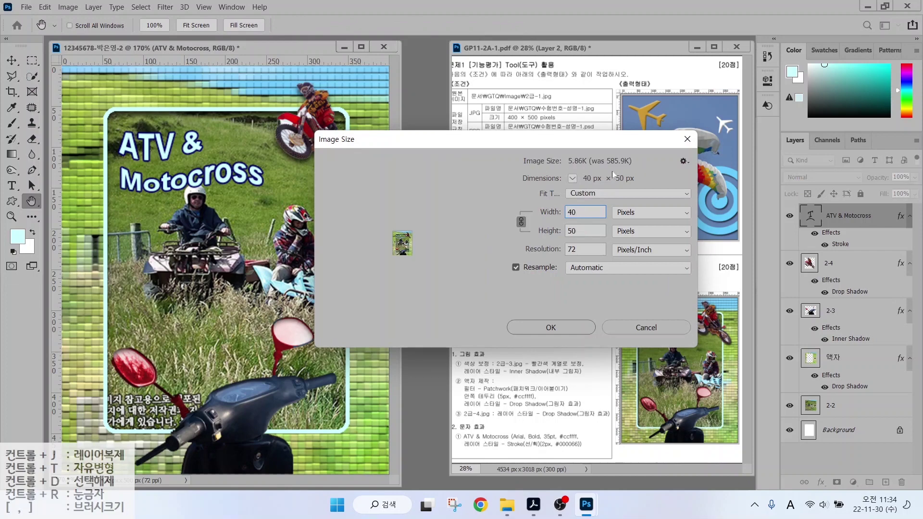
key("Return")
key("v")
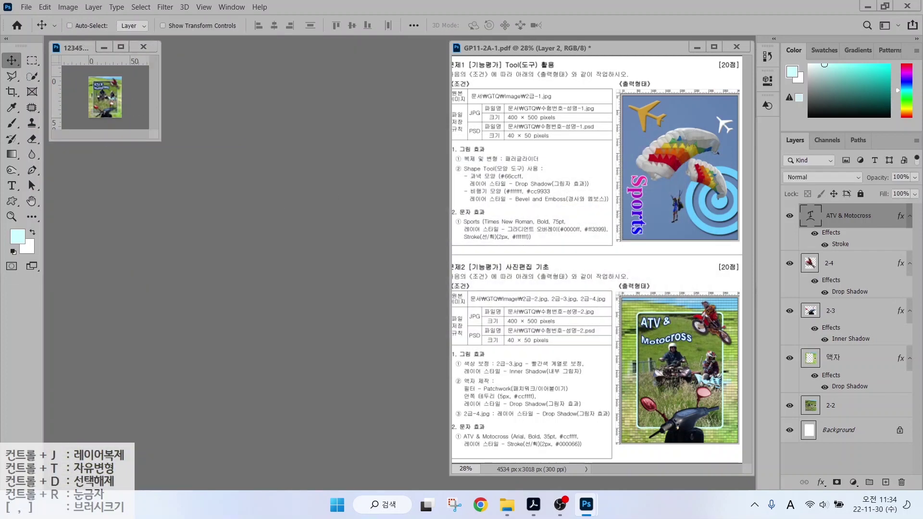
Save the 40 × 50 px image as a Photoshop PSD in GTQ, then mark the JPG requirement.
left_click(21, 7)
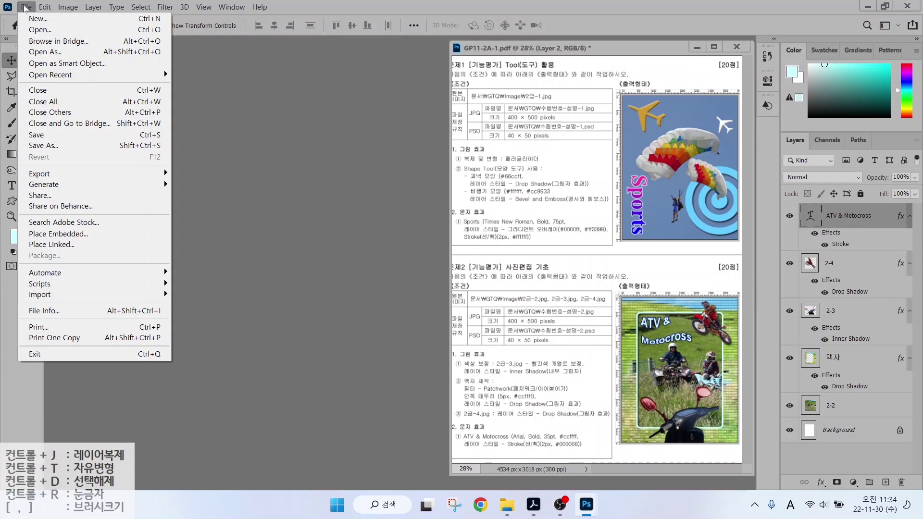
left_click(56, 137)
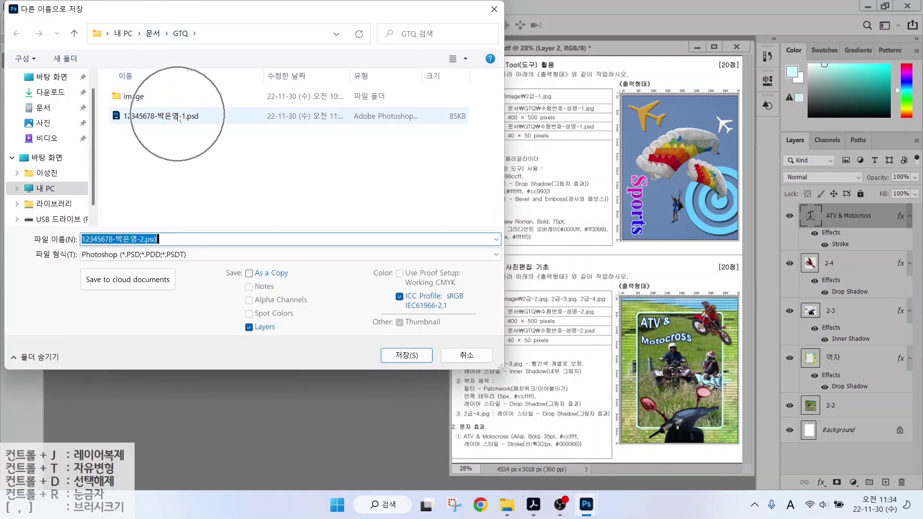
key("ctrl")
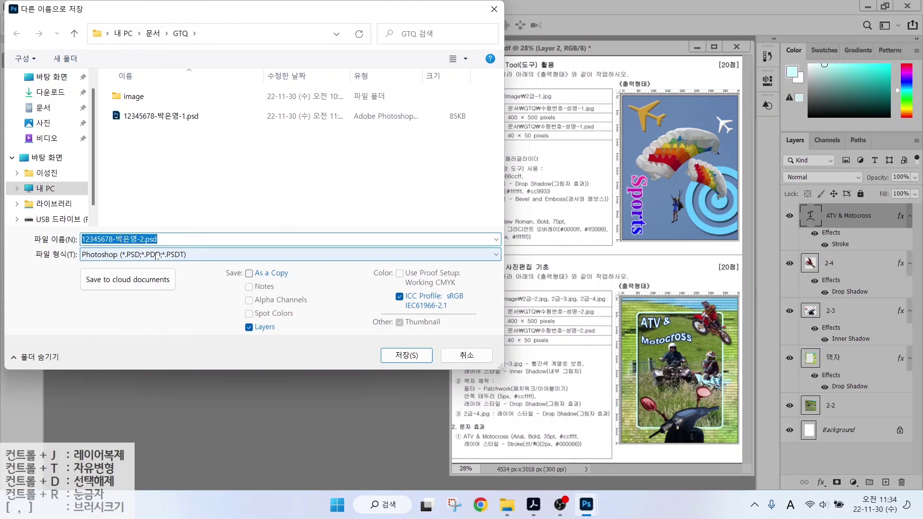
left_click(407, 356)
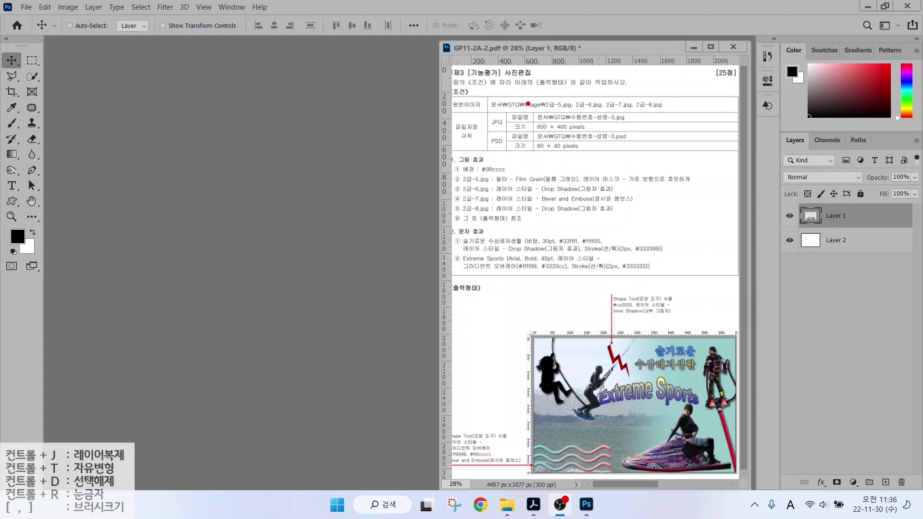
mouse_move(528, 104)
left_mouse_down()
mouse_move(570, 126)
mouse_move(629, 135)
left_mouse_up()
left_click_drag(564, 150, 589, 168)
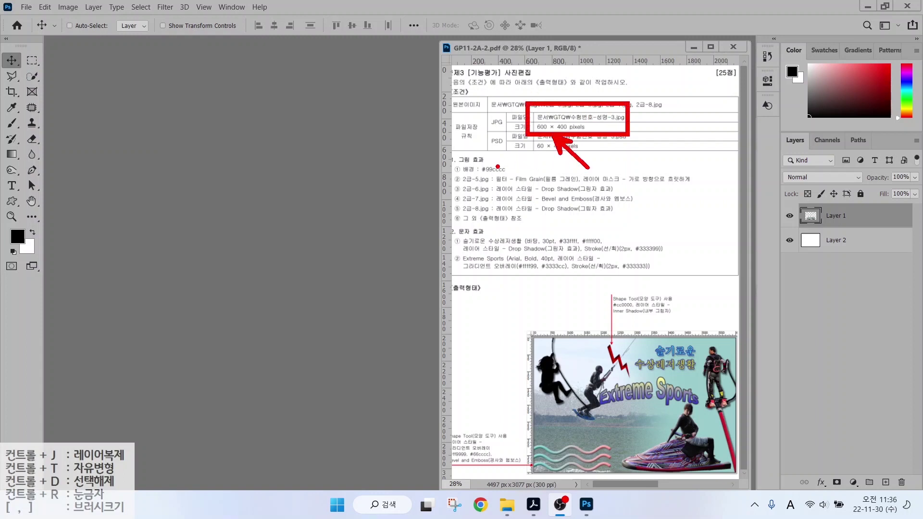
Start a new document and name it with the candidate's exam number and name.
key("Escape")
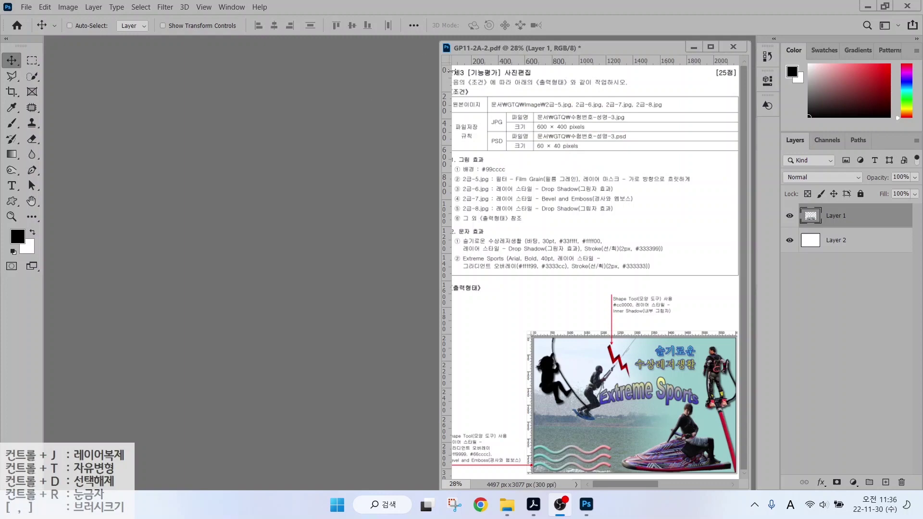
left_click(25, 6)
left_click(29, 18)
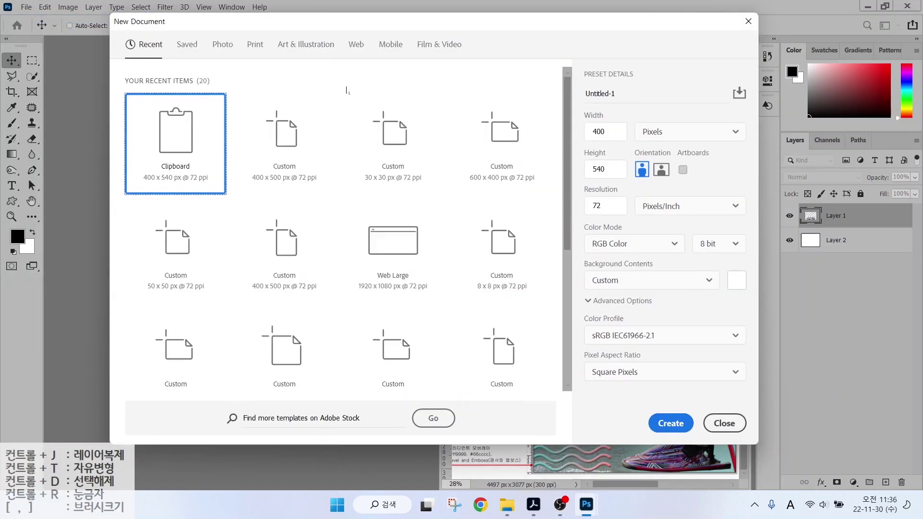
type("1234")
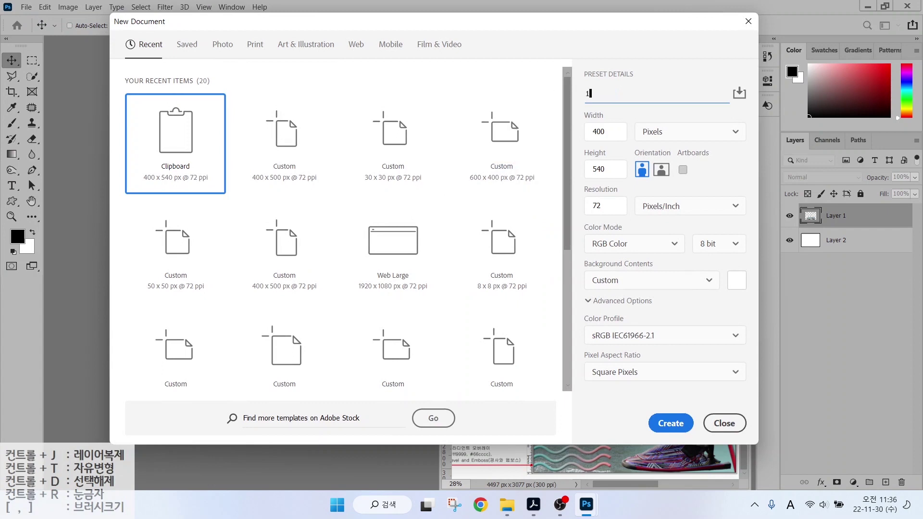
type("5678-")
key("Hangul")
Set the document to 600 × 400 px at 72 ppi and create it.
left_click(601, 137)
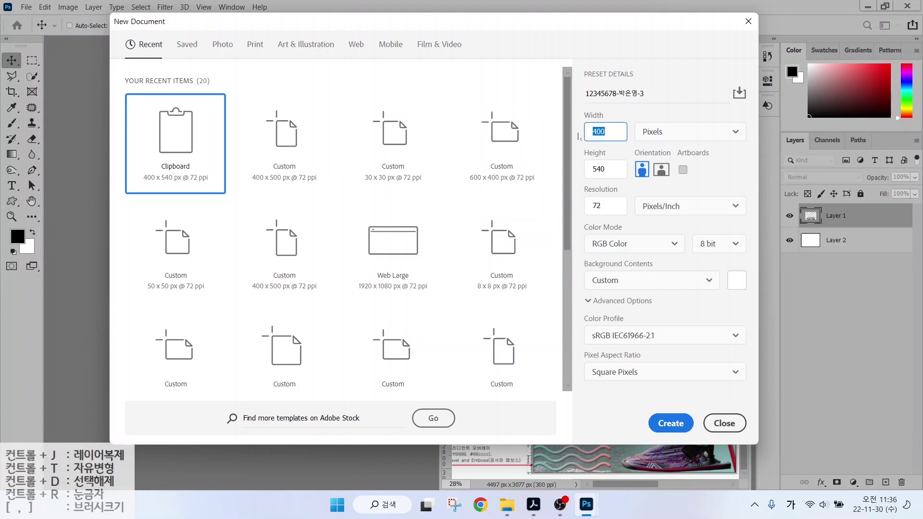
type("600")
key("Tab")
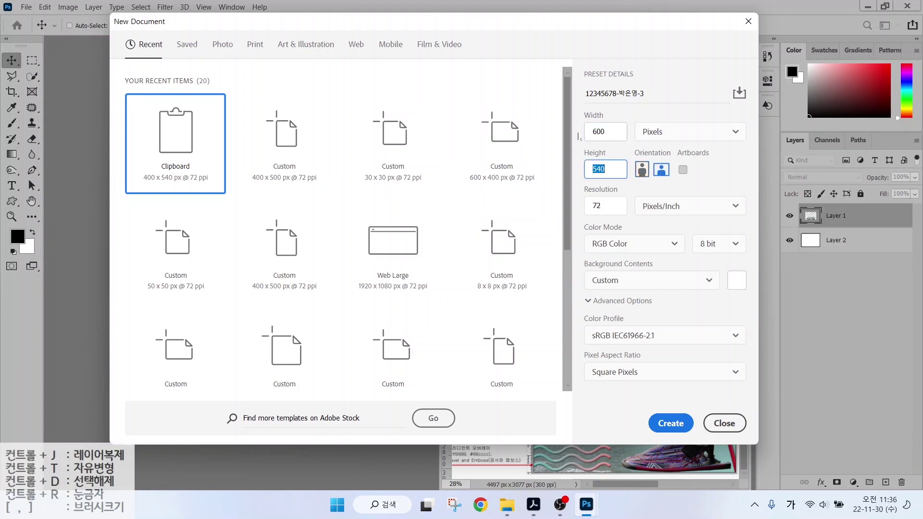
type("4")
mouse_move(578, 193)
left_mouse_down()
mouse_move(613, 217)
mouse_move(634, 252)
left_mouse_up()
left_click_drag(585, 273, 630, 293)
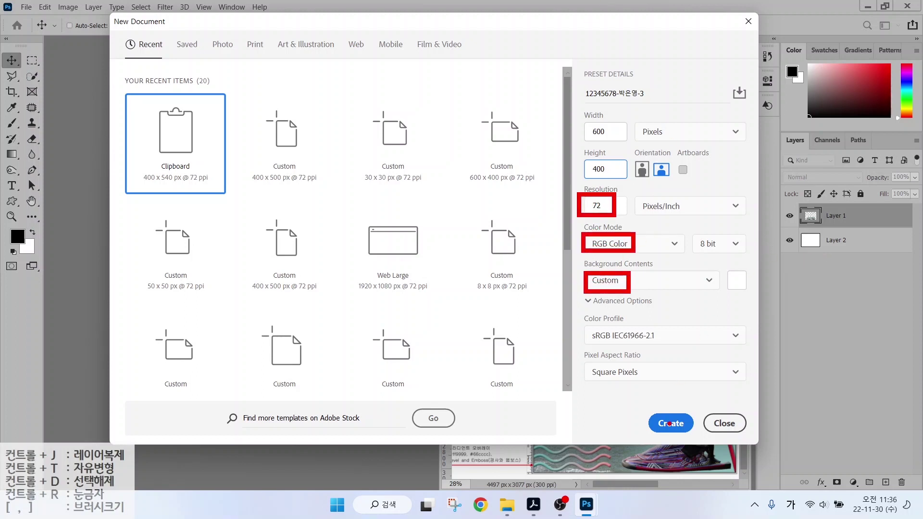
left_click(679, 424)
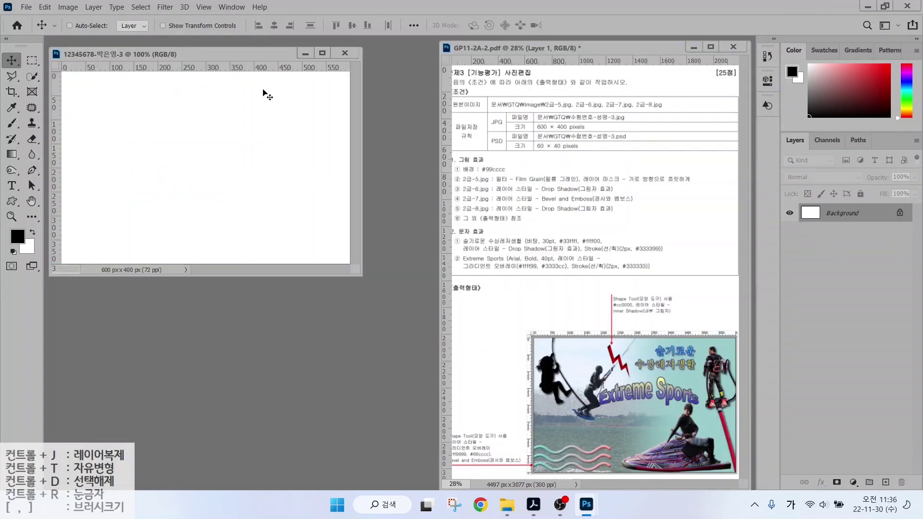
Set the foreground colour to #99cccc.
key("ctrl+r")
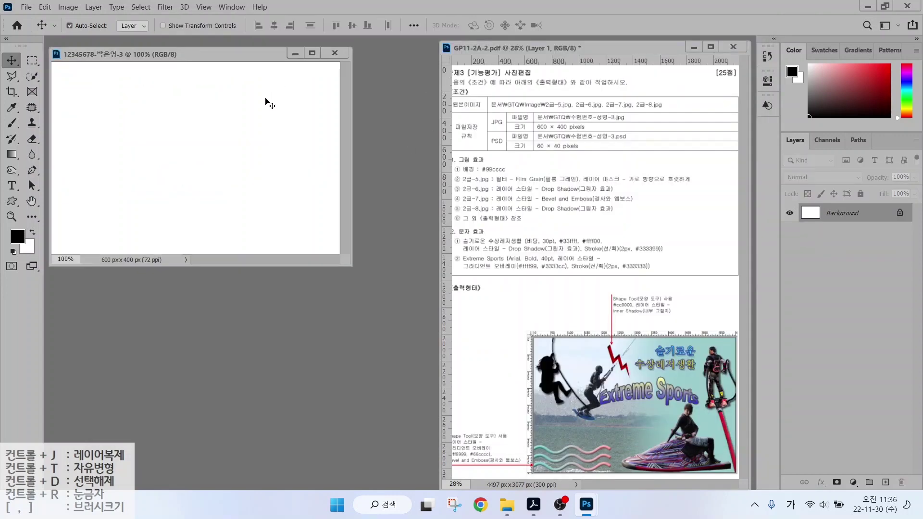
key("ctrl+r")
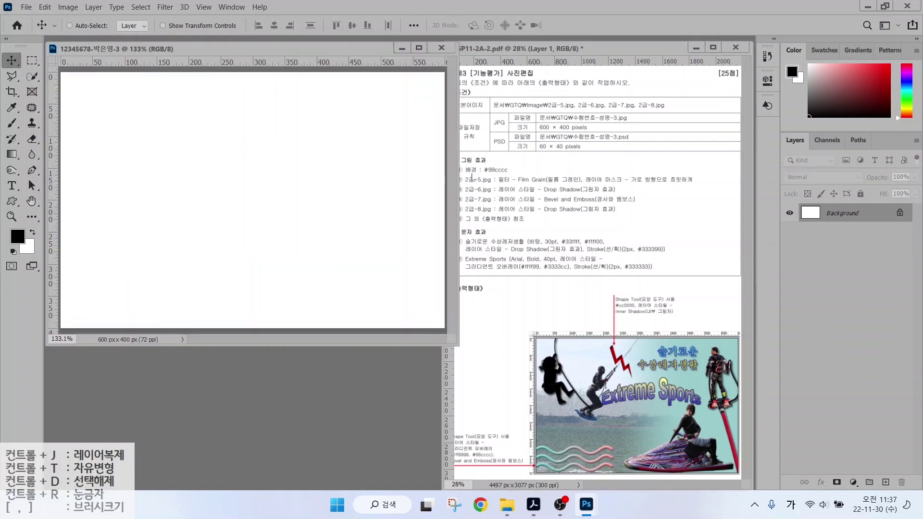
left_click_drag(471, 175, 524, 175)
mouse_move(15, 238)
left_mouse_down()
mouse_move(2, 250)
mouse_move(32, 215)
mouse_move(28, 226)
mouse_move(72, 194)
left_mouse_up()
key("Escape")
left_click(18, 236)
type("99")
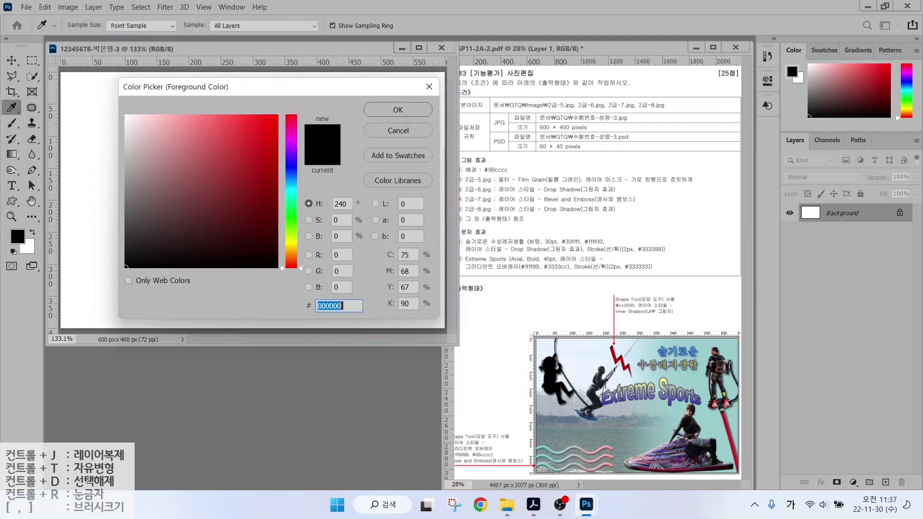
type("cccc")
key("Return")
key("v")
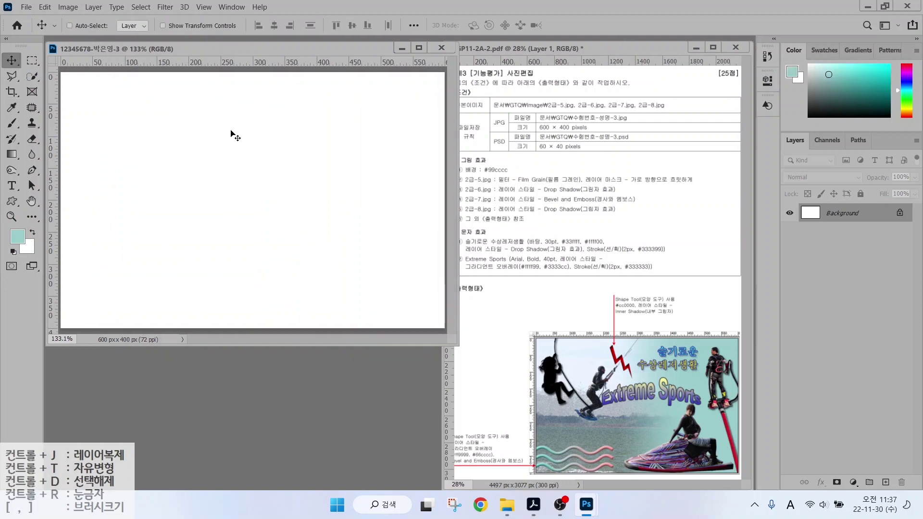
Fill the background with the foreground colour using Edit > Fill.
left_click(44, 7)
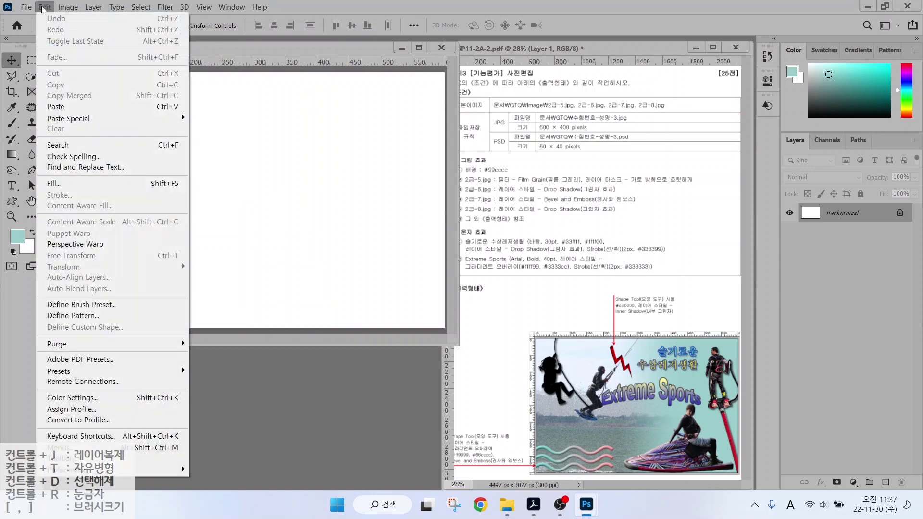
left_click(61, 185)
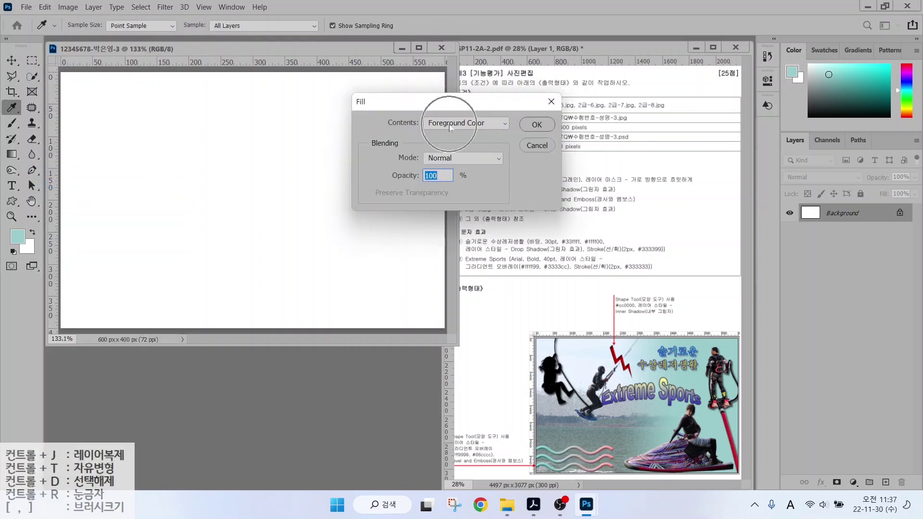
left_click(535, 123)
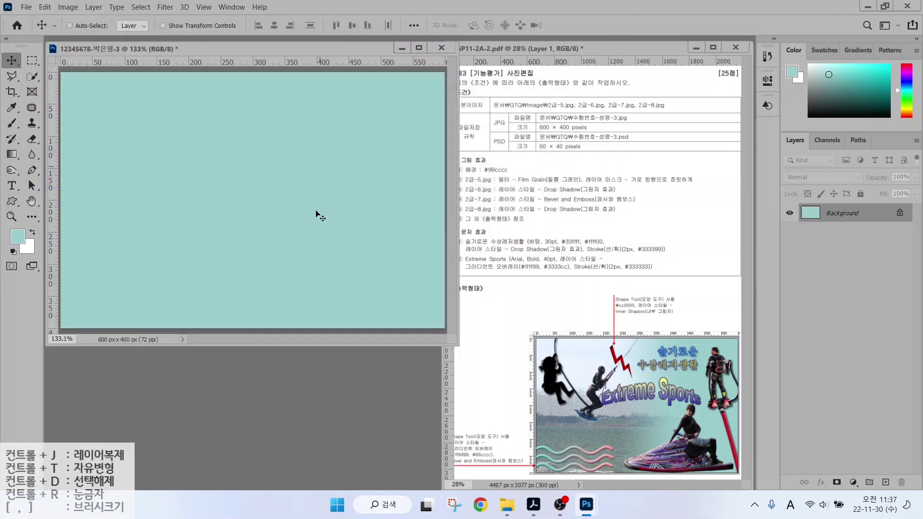
left_click(481, 182)
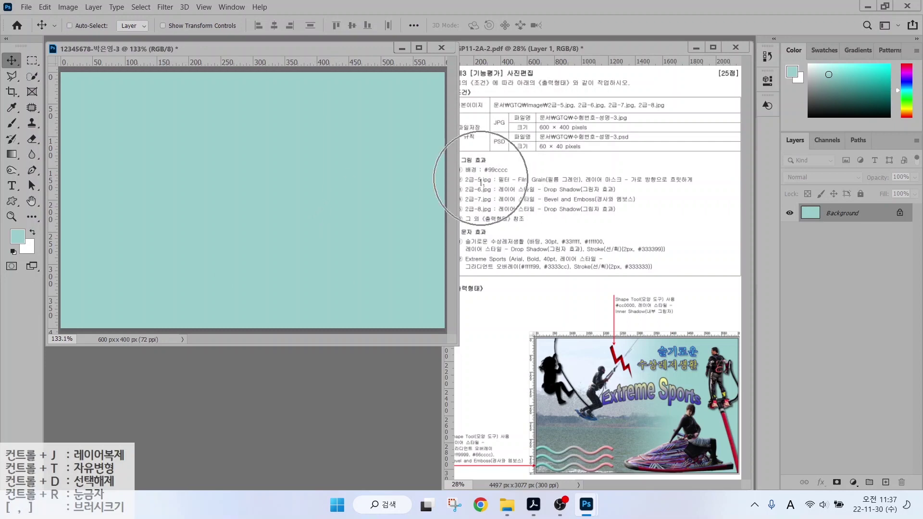
Open 2급-5.jpg and resize it to 600 px wide (600 × 450).
double_click(273, 368)
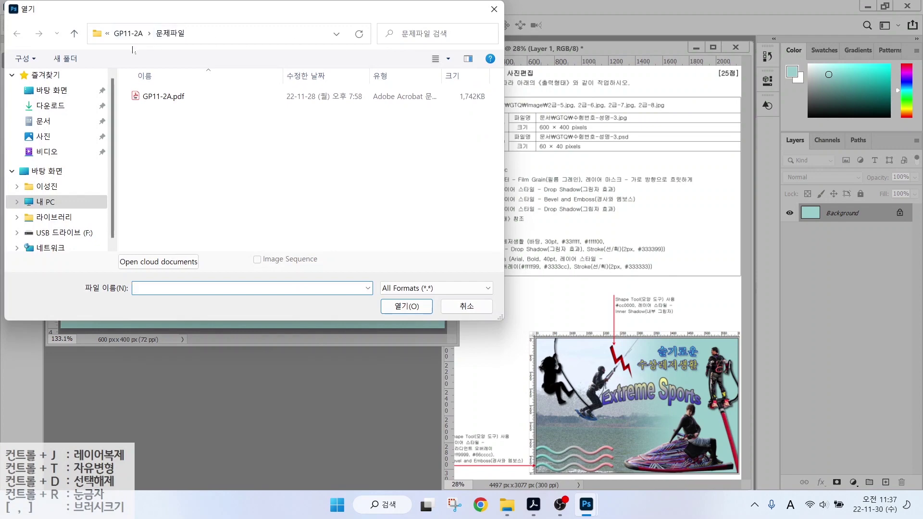
double_click(449, 106)
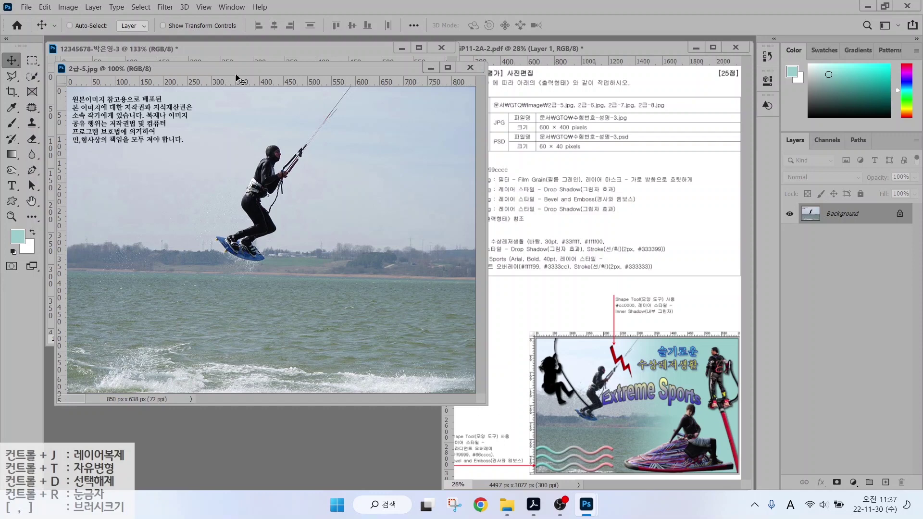
left_click(66, 8)
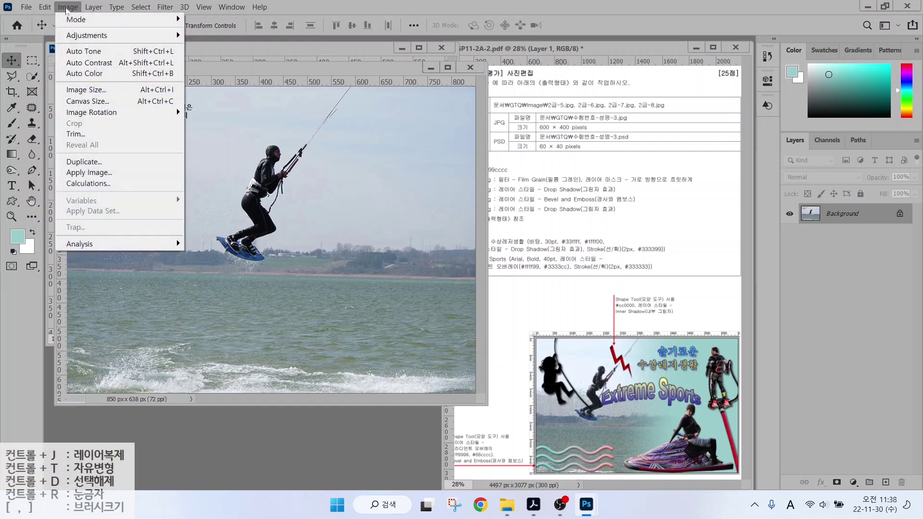
left_click(79, 90)
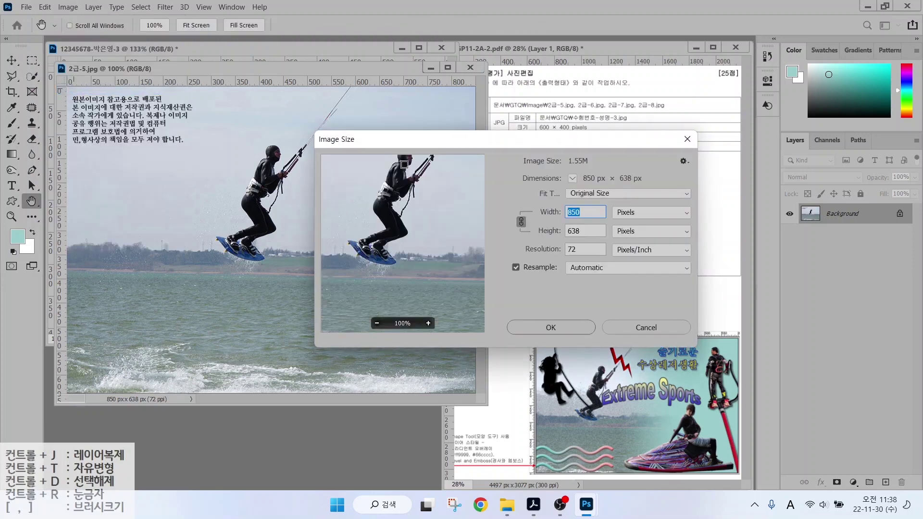
type("600")
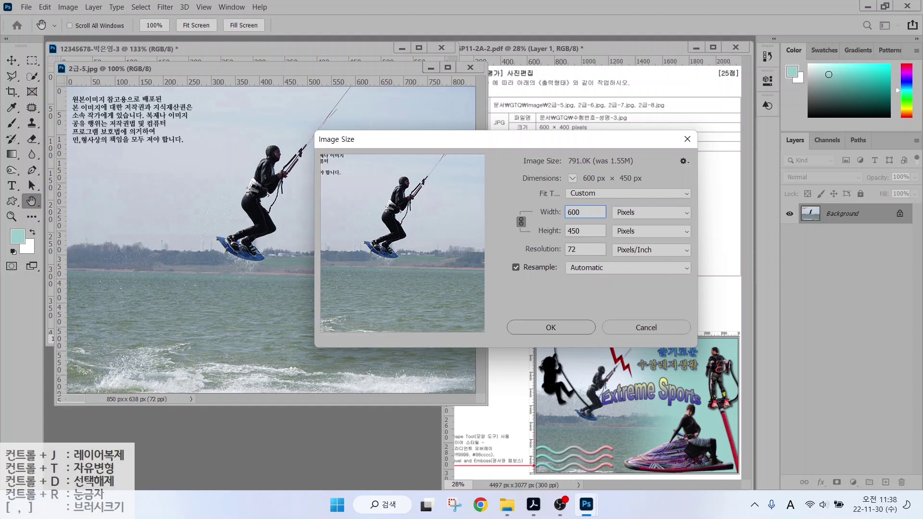
key("Tab")
type("400")
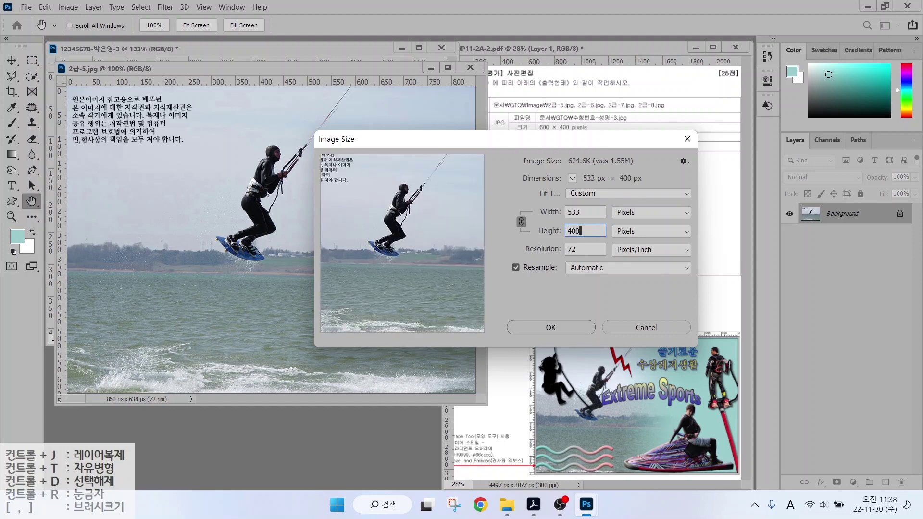
key("shift+Tab")
type("600")
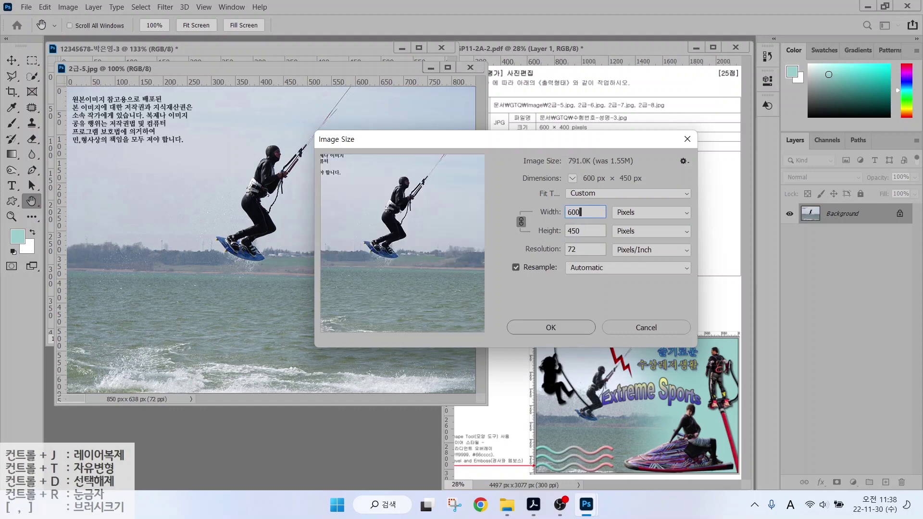
left_click(551, 327)
Drag the kitesurfer photo into the composite, close the source unsaved, and shift it left.
key("v")
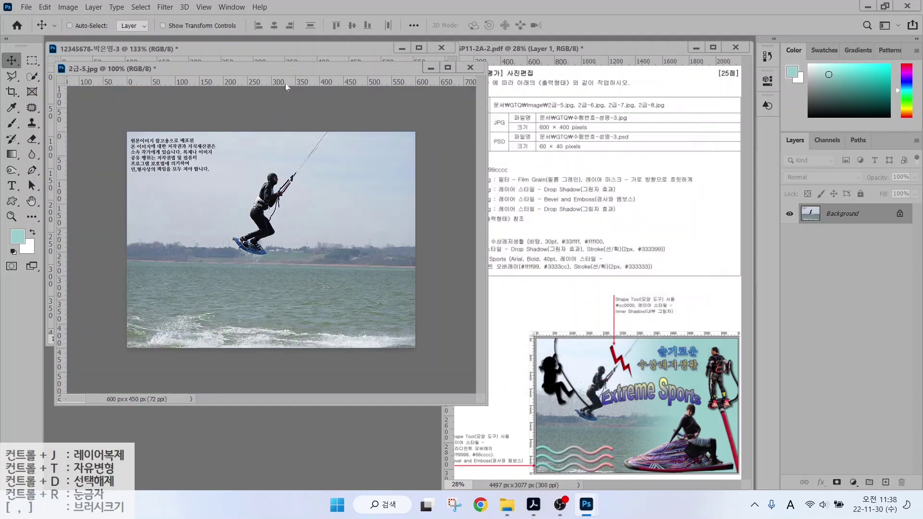
left_click_drag(240, 71, 391, 103)
left_click_drag(339, 194, 280, 151)
left_click(621, 99)
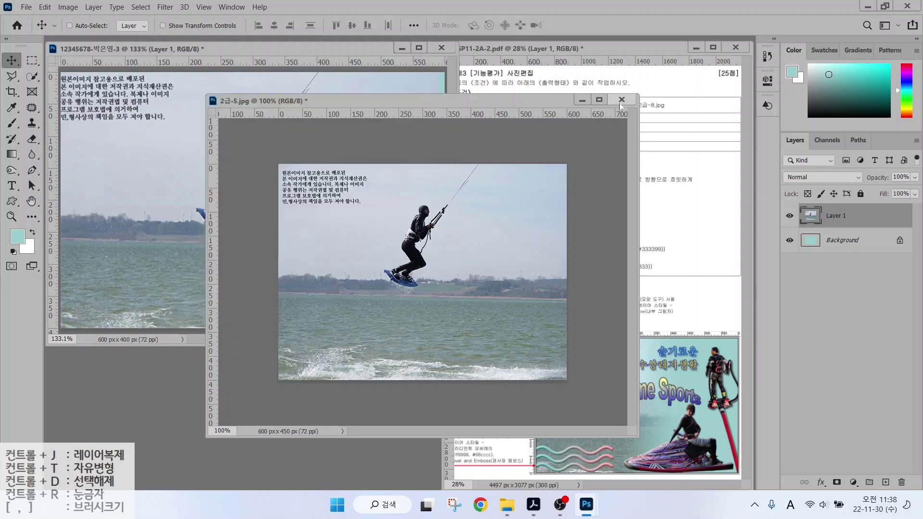
left_click(478, 204)
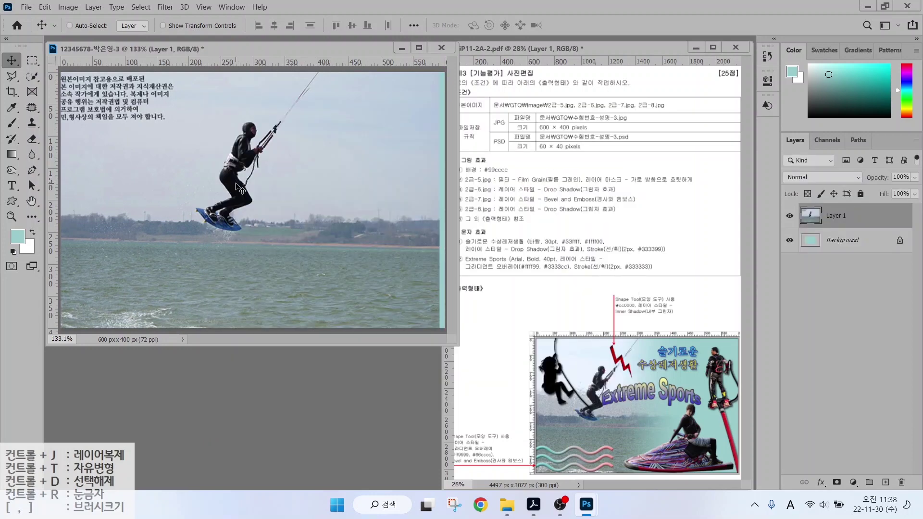
left_click_drag(232, 184, 175, 180)
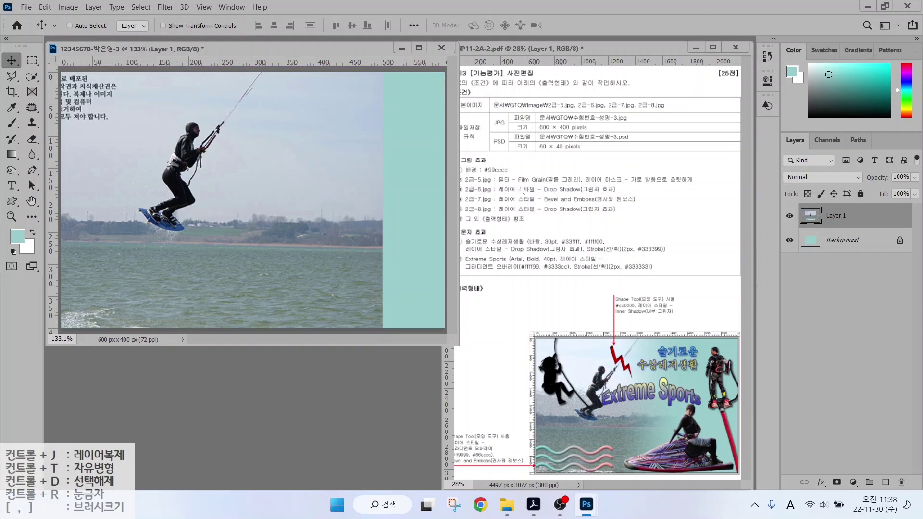
left_click_drag(527, 178, 558, 150)
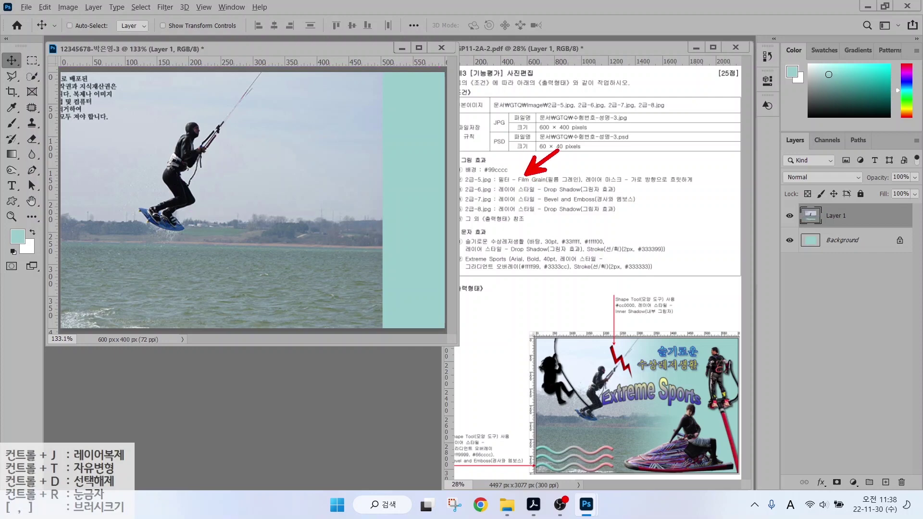
left_click_drag(500, 186, 560, 186)
left_click_drag(611, 172, 656, 148)
mouse_move(629, 186)
left_mouse_down()
mouse_move(705, 187)
mouse_move(688, 188)
left_mouse_up()
key("Escape")
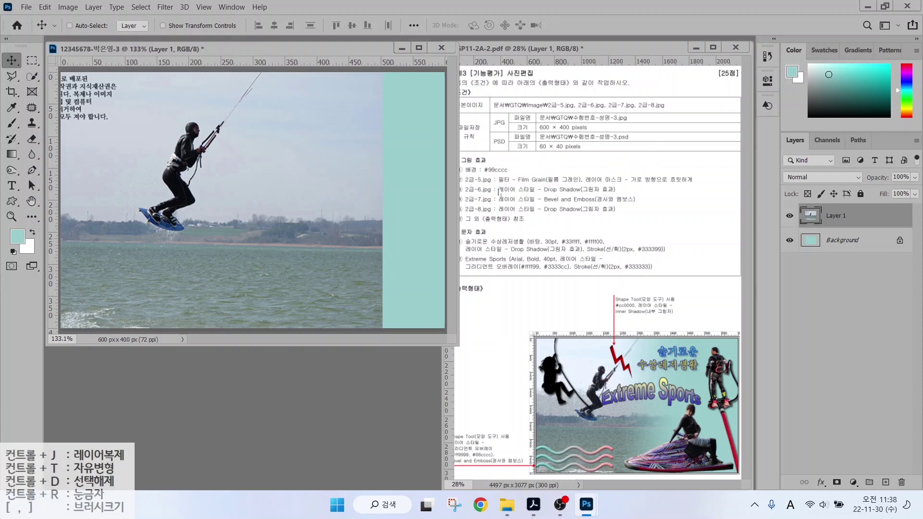
Apply the Artistic > Film Grain filter from the Filter Gallery to the kitesurfer layer.
left_click(164, 8)
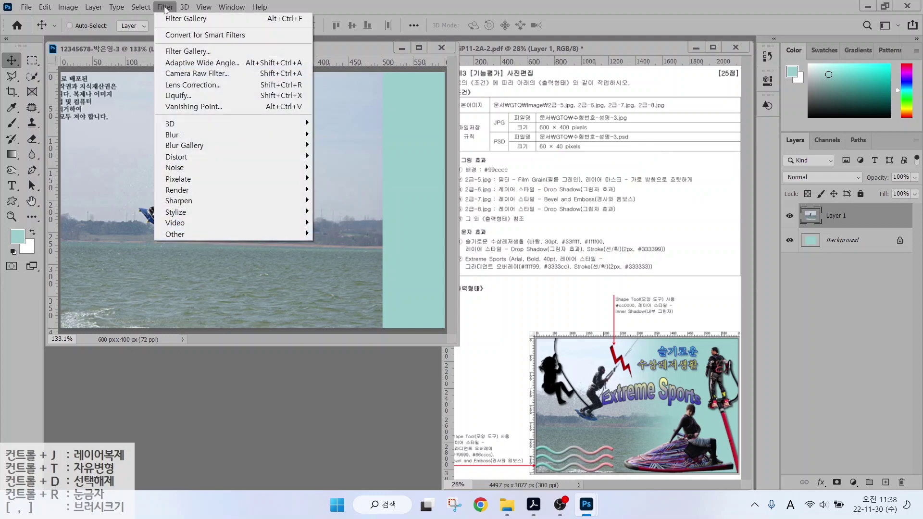
left_click(174, 51)
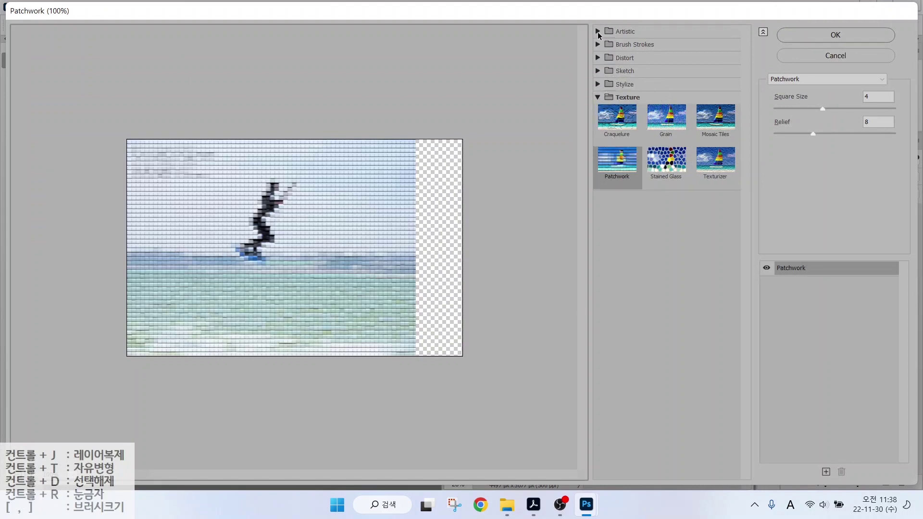
left_click(598, 33)
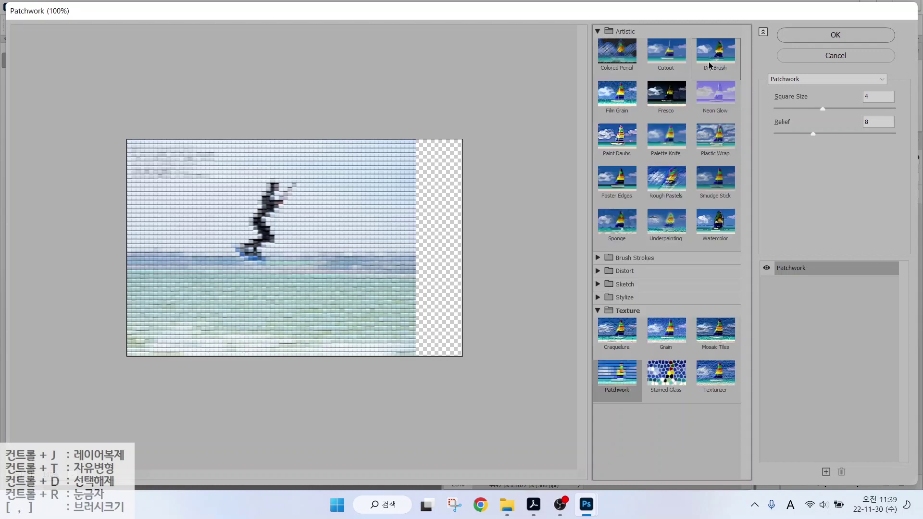
left_click(620, 103)
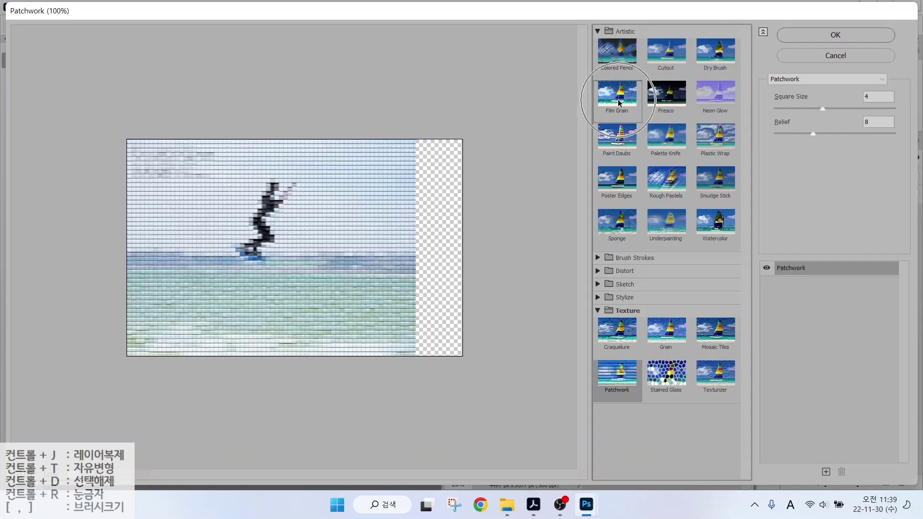
key("Return")
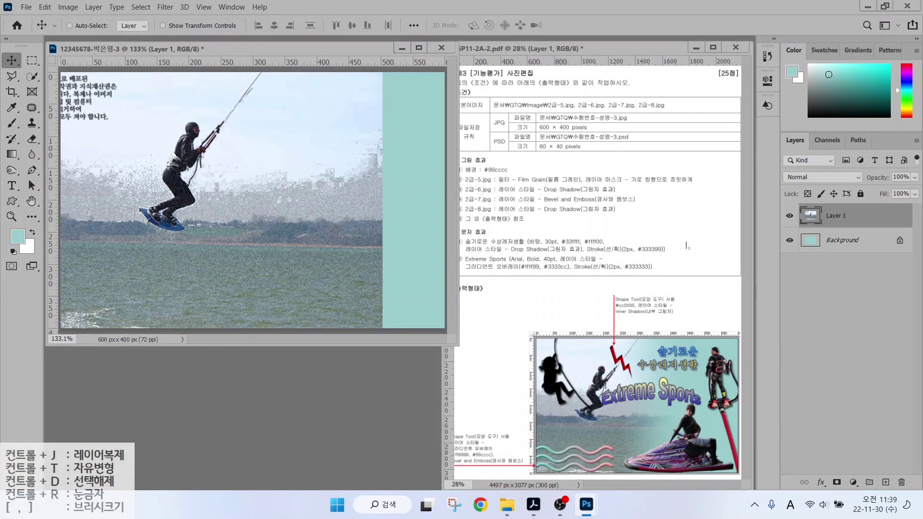
left_click_drag(765, 116, 919, 502)
mouse_move(825, 468)
left_mouse_down()
mouse_move(850, 493)
mouse_move(840, 475)
mouse_move(872, 435)
left_mouse_up()
key("Escape")
Add a layer mask to the kitesurfer Layer 1.
left_click(836, 482)
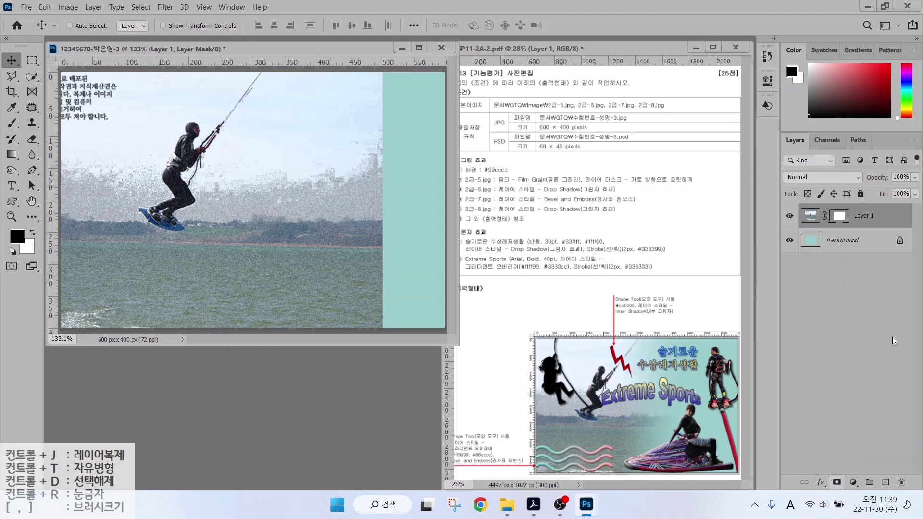
mouse_move(855, 221)
left_mouse_down()
mouse_move(824, 217)
mouse_move(852, 203)
left_mouse_up()
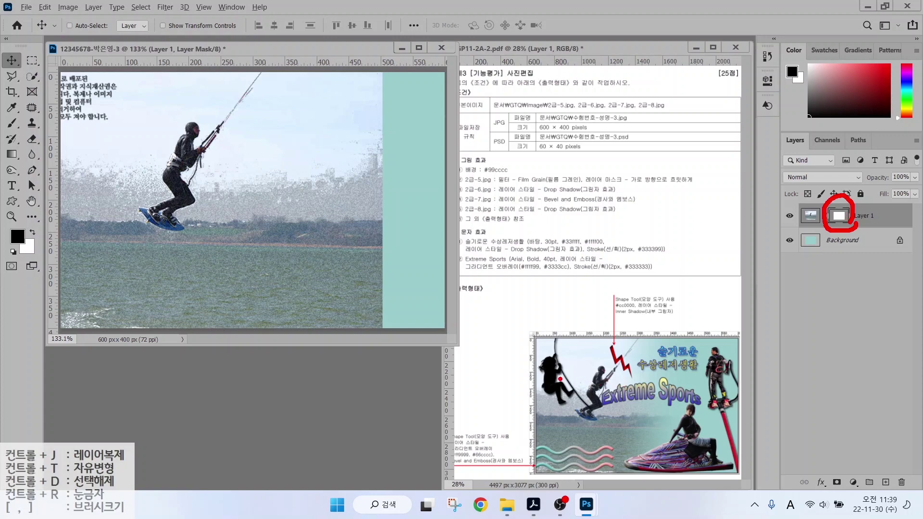
mouse_move(629, 414)
left_mouse_down()
mouse_move(603, 343)
mouse_move(617, 404)
left_mouse_up()
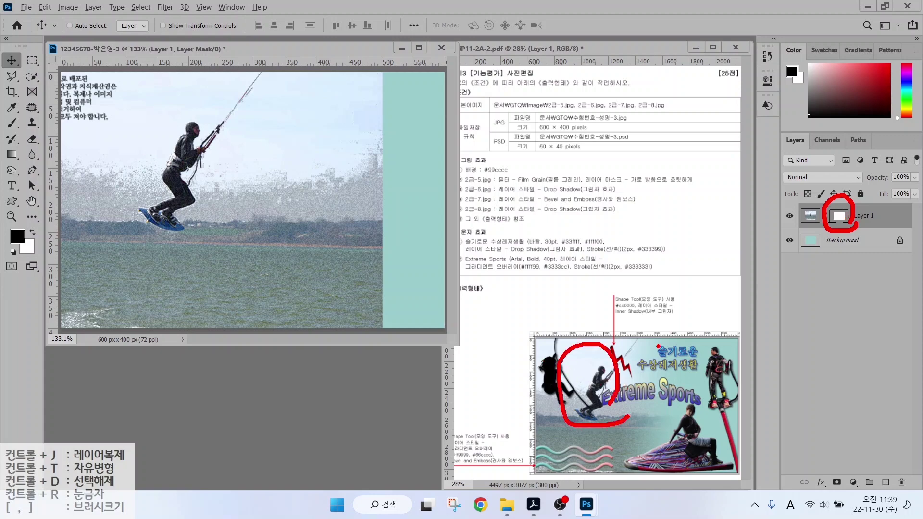
left_click_drag(636, 371, 711, 376)
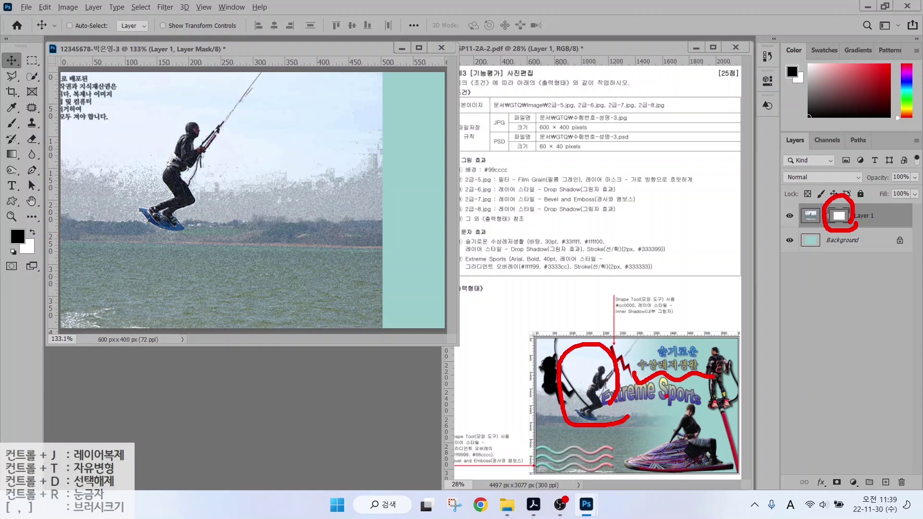
key("Escape")
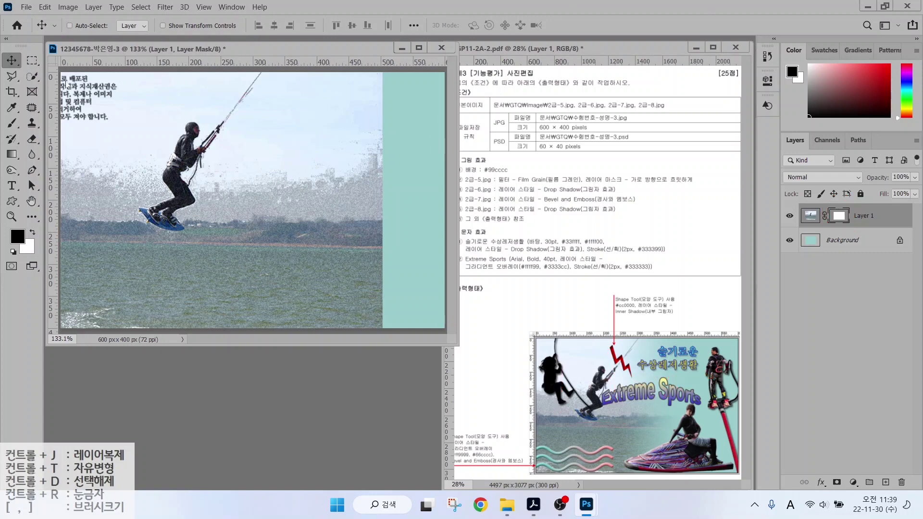
key("ctrl")
Select the Gradient tool with the basic black-to-white gradient preset.
left_click(12, 155)
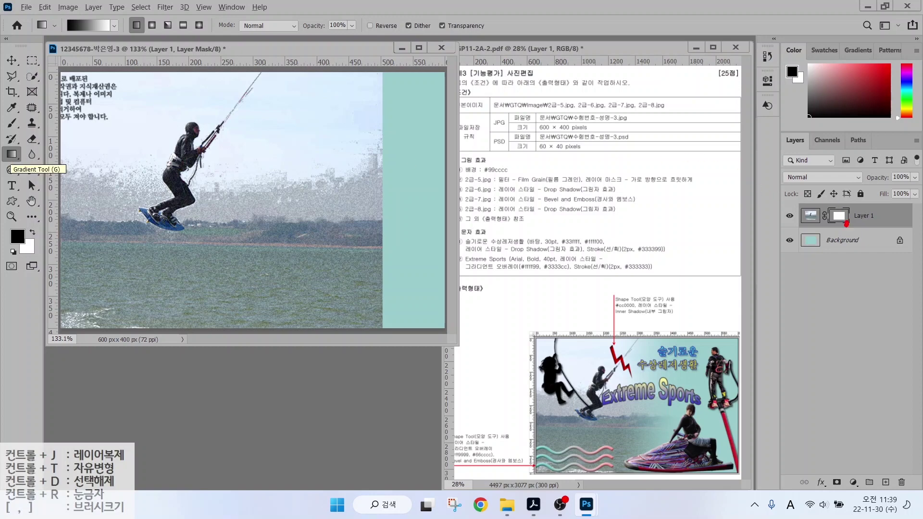
mouse_move(846, 223)
left_mouse_down()
mouse_move(824, 212)
mouse_move(836, 201)
mouse_move(851, 216)
left_mouse_up()
mouse_move(21, 162)
left_mouse_down()
mouse_move(4, 150)
mouse_move(24, 144)
left_mouse_up()
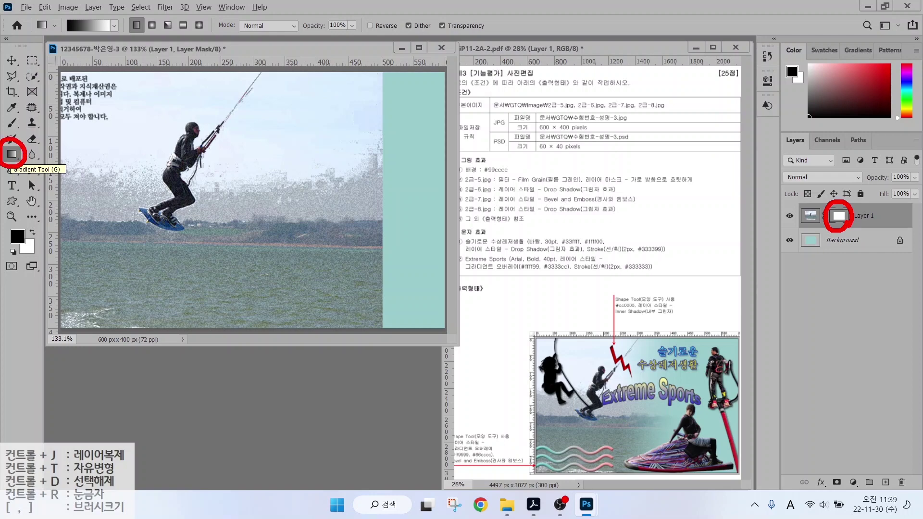
left_click_drag(88, 32, 105, 61)
key("Escape")
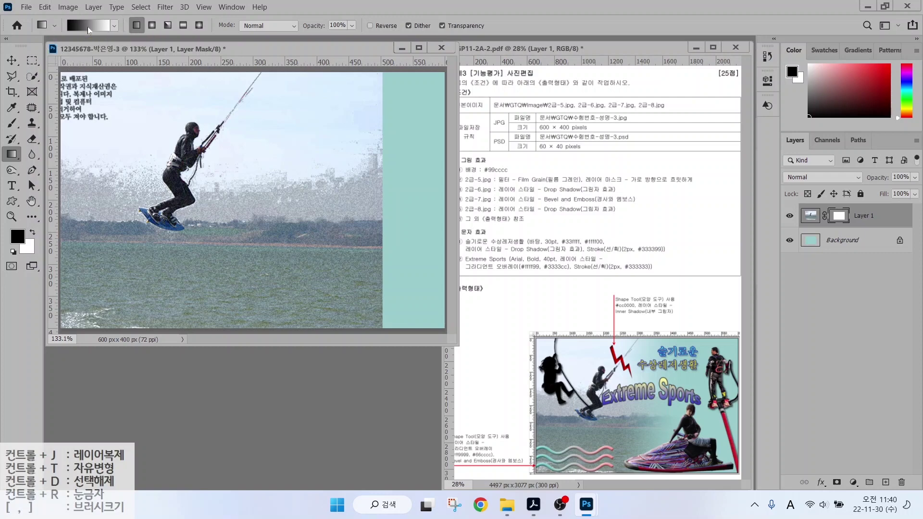
left_click(89, 27)
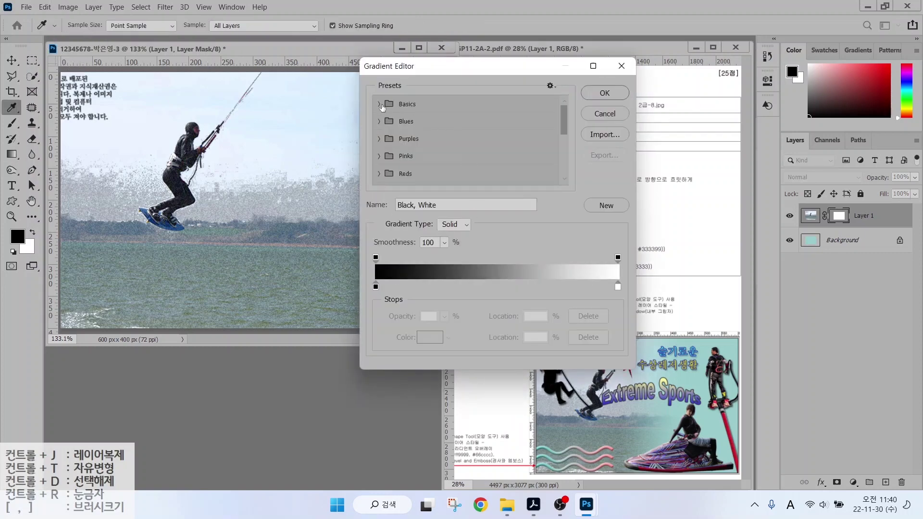
left_click(379, 104)
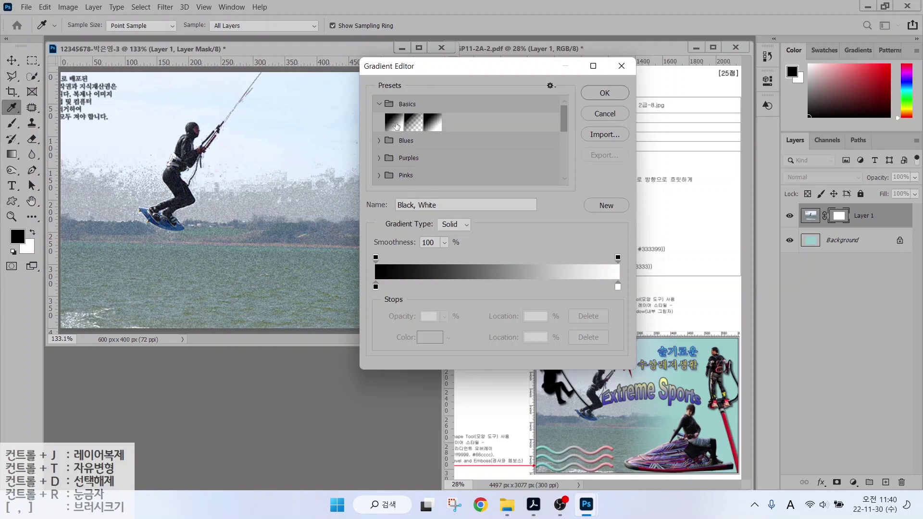
left_click(605, 95)
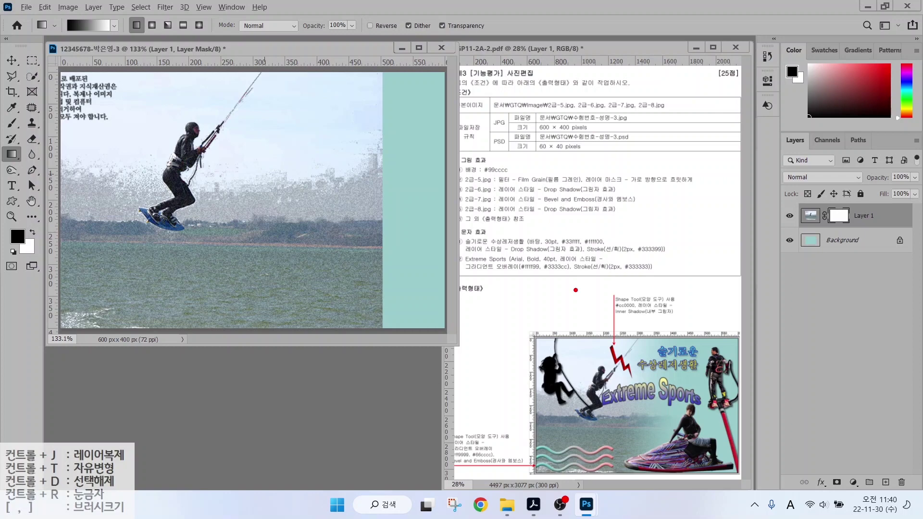
Drag a right-to-left gradient on the mask across the photo's right edge.
mouse_move(618, 406)
left_mouse_down()
mouse_move(585, 428)
mouse_move(532, 419)
mouse_move(527, 361)
mouse_move(559, 339)
mouse_move(619, 371)
mouse_move(604, 412)
left_mouse_up()
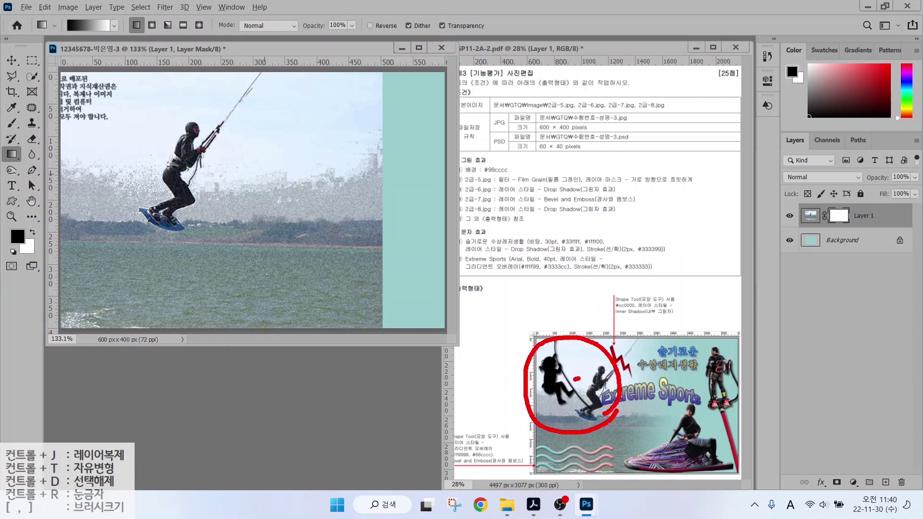
left_click_drag(576, 379, 594, 377)
mouse_move(584, 358)
left_mouse_down()
mouse_move(585, 398)
mouse_move(609, 408)
left_mouse_up()
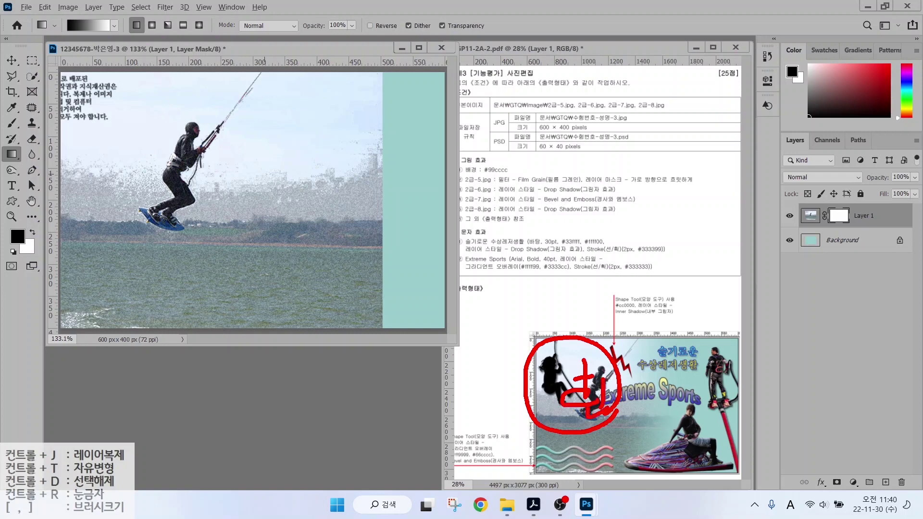
mouse_move(395, 123)
left_mouse_down()
mouse_move(382, 144)
mouse_move(387, 243)
mouse_move(376, 285)
left_mouse_up()
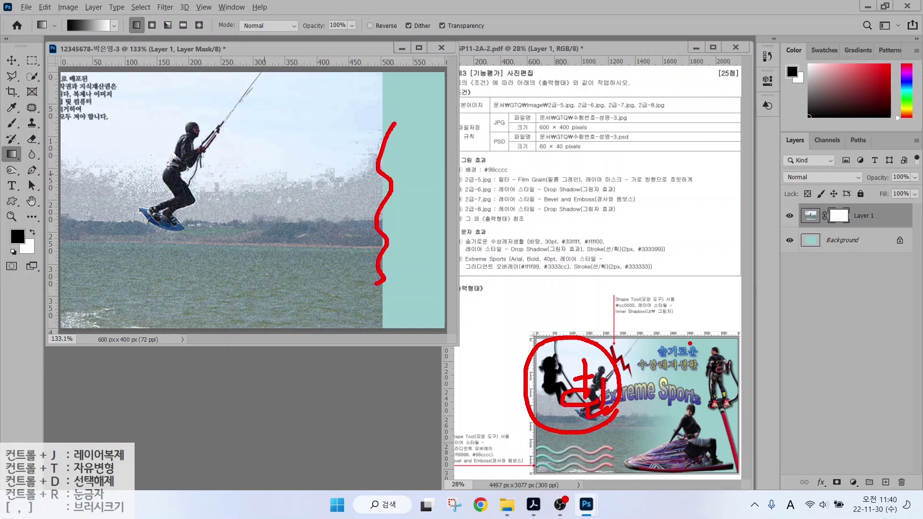
left_click_drag(689, 343, 647, 404)
mouse_move(662, 354)
left_mouse_down()
mouse_move(695, 397)
mouse_move(681, 417)
mouse_move(697, 428)
left_mouse_up()
mouse_move(678, 429)
left_mouse_down()
mouse_move(680, 443)
mouse_move(703, 442)
left_mouse_up()
mouse_move(687, 430)
left_mouse_down()
mouse_move(709, 429)
mouse_move(709, 446)
left_mouse_up()
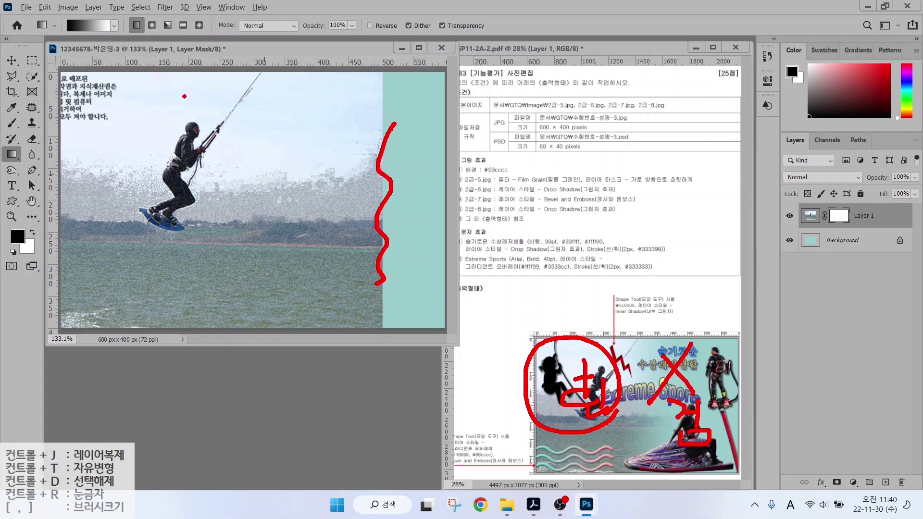
mouse_move(76, 38)
left_mouse_down()
mouse_move(58, 19)
mouse_move(73, 13)
left_mouse_up()
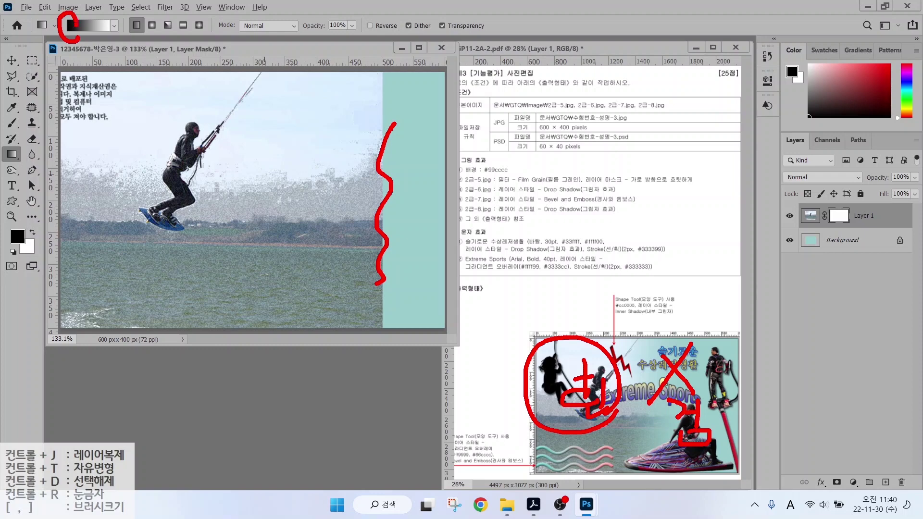
mouse_move(395, 173)
left_mouse_down()
mouse_move(360, 198)
mouse_move(387, 192)
mouse_move(377, 181)
mouse_move(172, 169)
left_mouse_up()
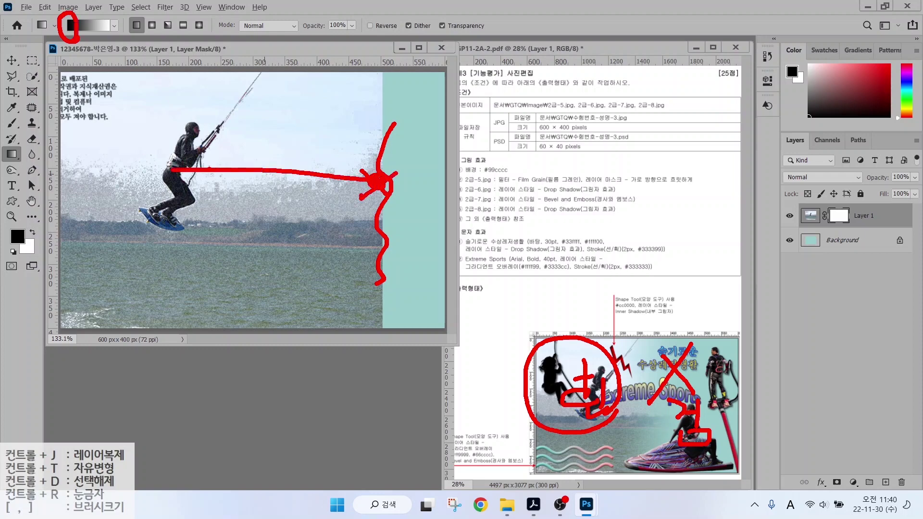
mouse_move(245, 157)
left_mouse_down()
mouse_move(185, 180)
mouse_move(231, 195)
left_mouse_up()
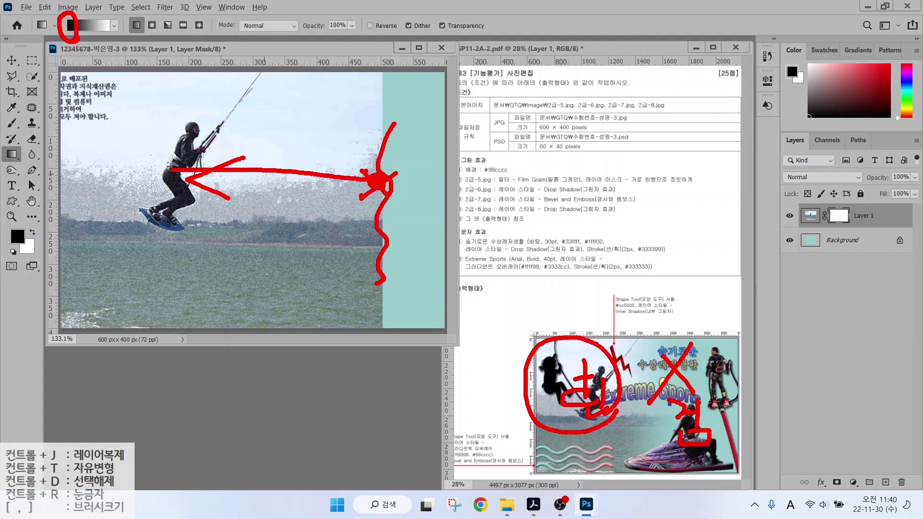
key("Escape")
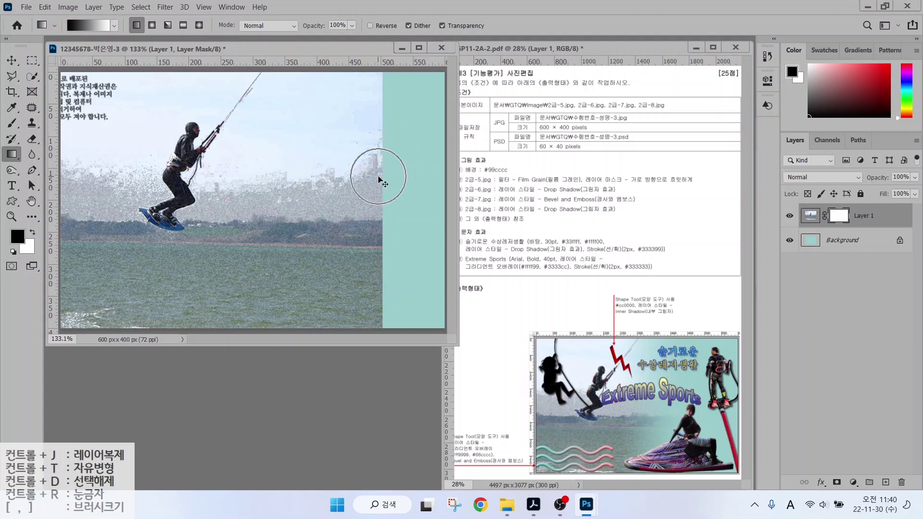
left_click_drag(378, 176, 208, 176)
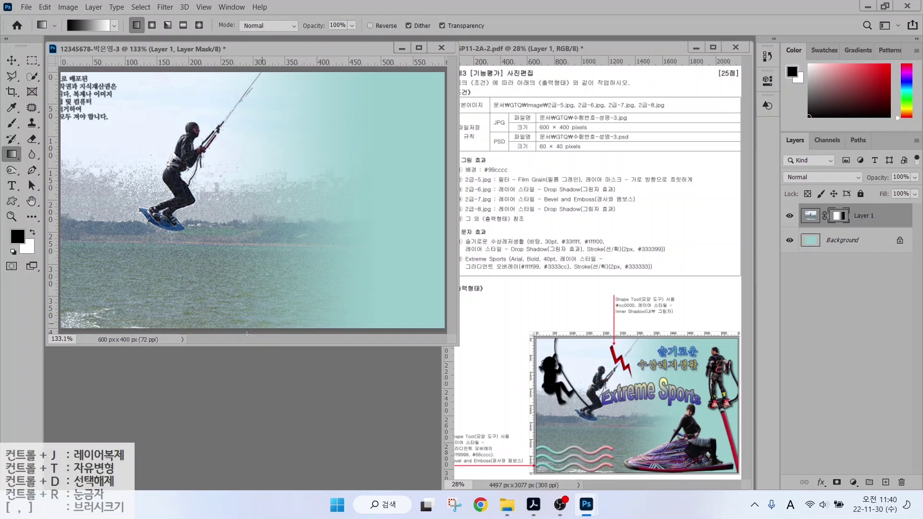
Open 2급-6, select the flyboarder with Object Selection, and move him into the composite.
key("ctrl+o")
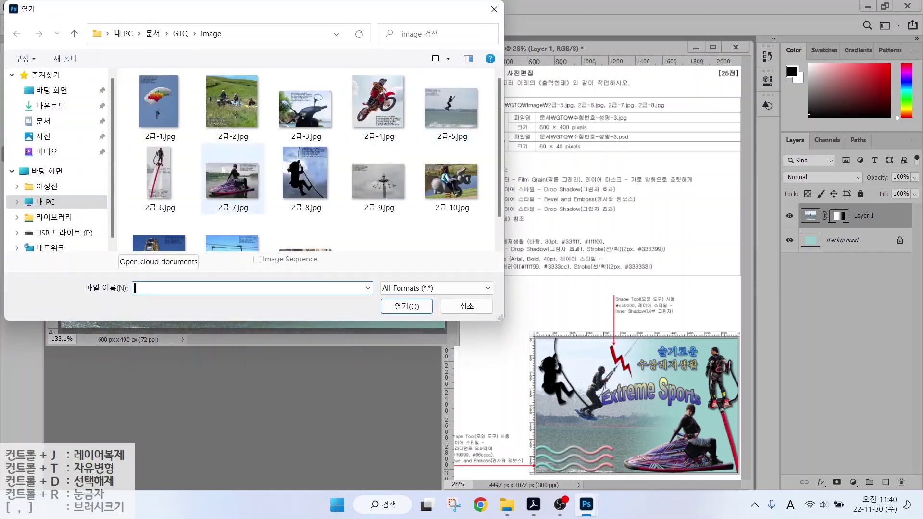
double_click(160, 177)
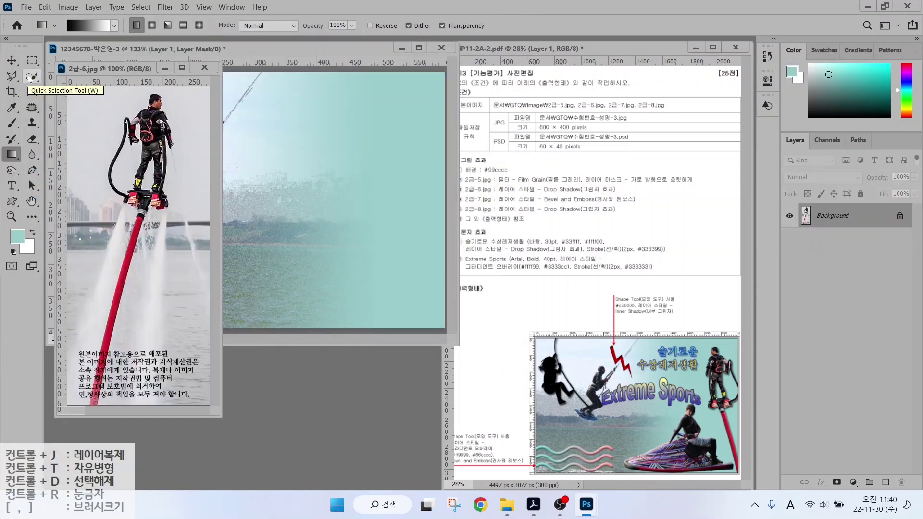
left_click_drag(32, 75, 67, 77)
mouse_move(139, 96)
left_mouse_down()
mouse_move(112, 117)
mouse_move(100, 191)
mouse_move(117, 208)
mouse_move(115, 241)
mouse_move(88, 368)
mouse_move(162, 222)
mouse_move(176, 158)
mouse_move(165, 99)
left_mouse_up()
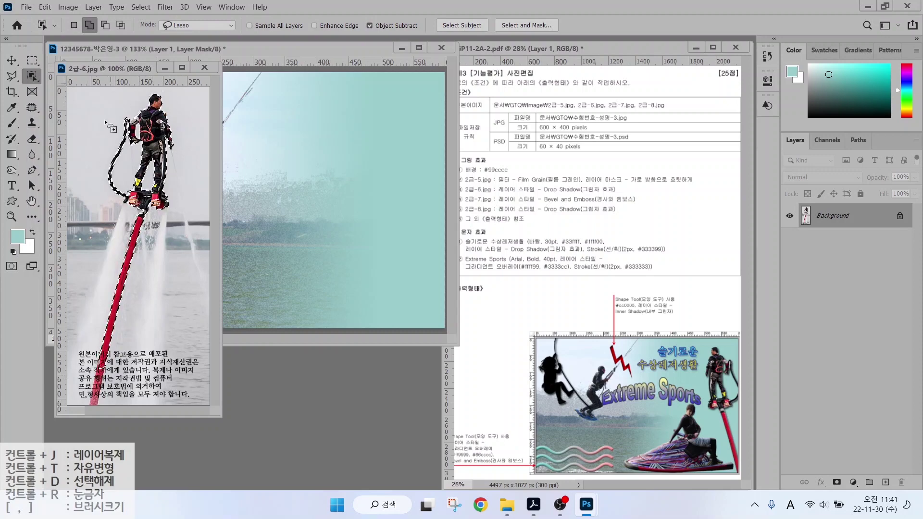
left_click(12, 61)
left_click_drag(140, 164, 377, 192)
key("ctrl+w")
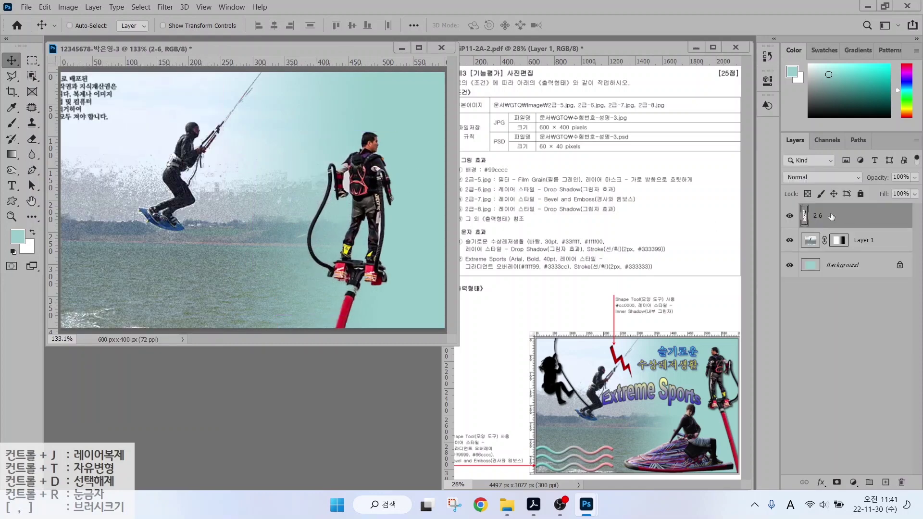
Scale the flyboarder to 81.5%, flip him horizontally, and place him at top right.
key("ctrl+t")
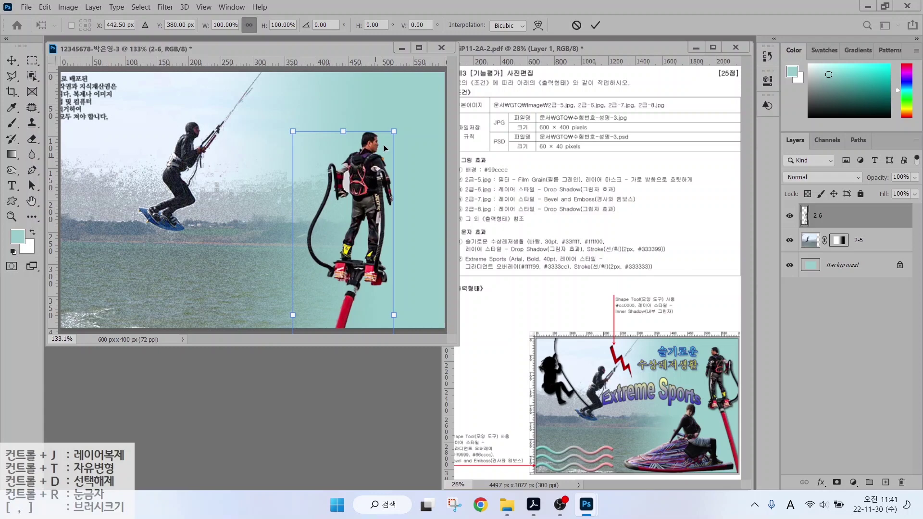
left_click_drag(393, 131, 375, 165)
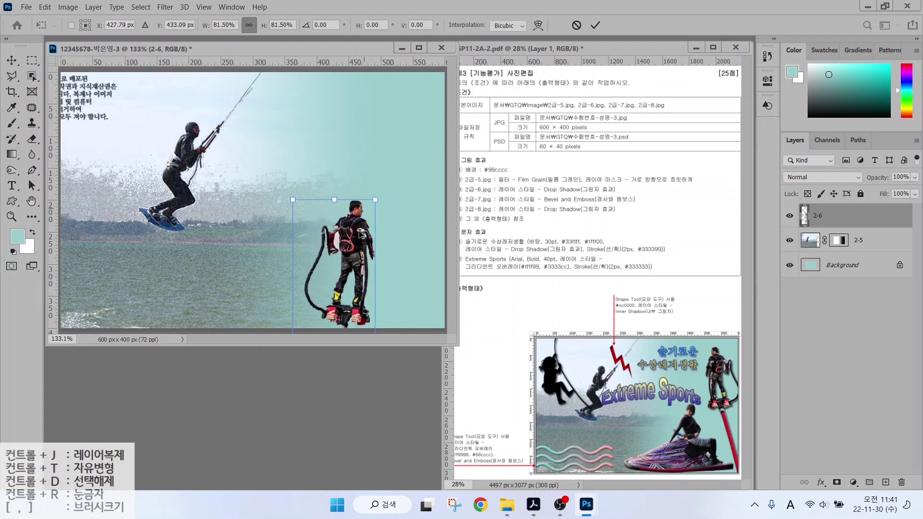
left_click_drag(362, 197, 395, 143)
right_click(392, 154)
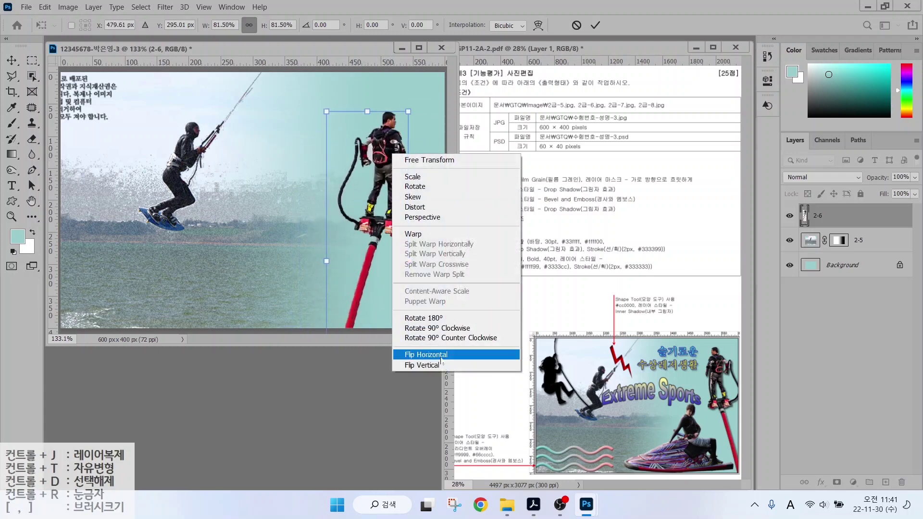
left_click(424, 357)
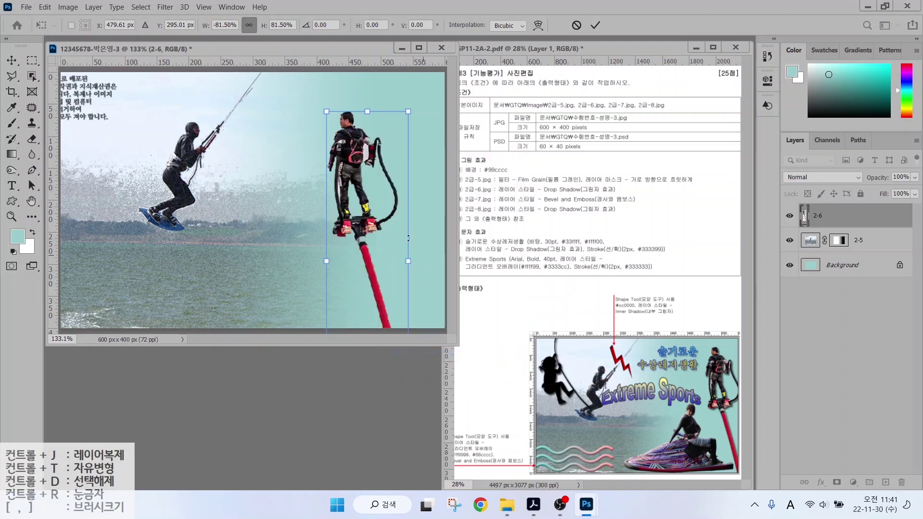
left_click_drag(371, 225, 413, 234)
key("Return")
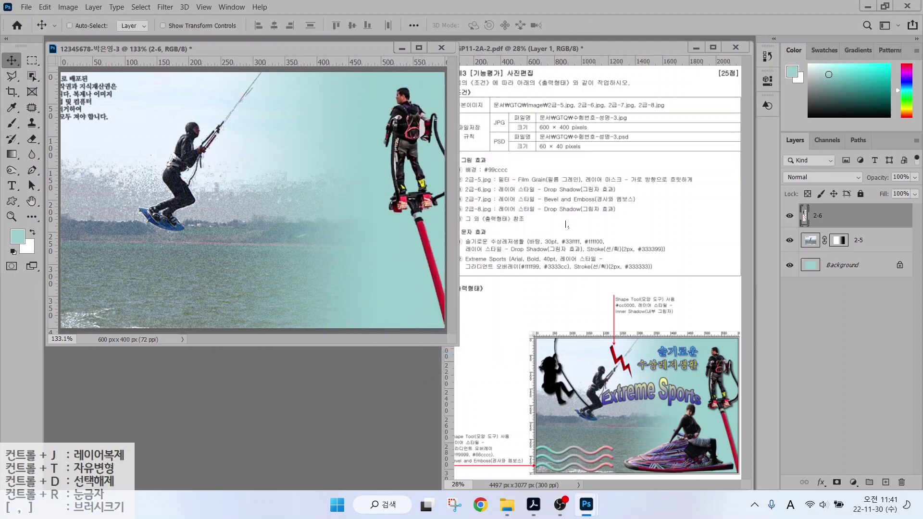
Add a Drop Shadow effect to the flyboarder layer.
left_click(821, 482)
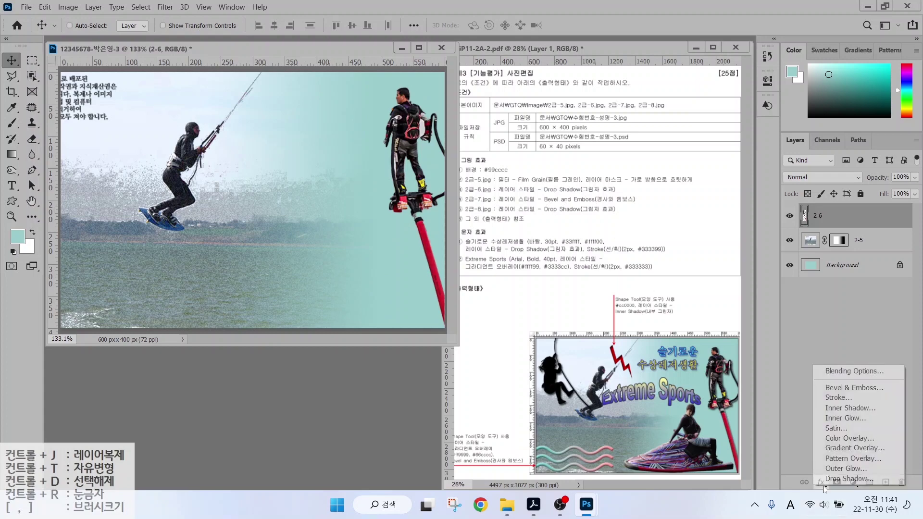
left_click(830, 478)
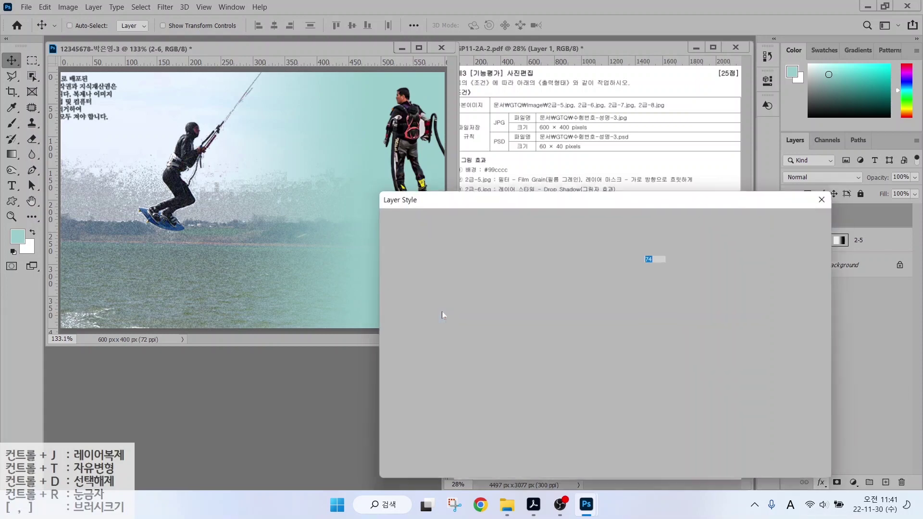
left_click(796, 220)
key("ctrl+o")
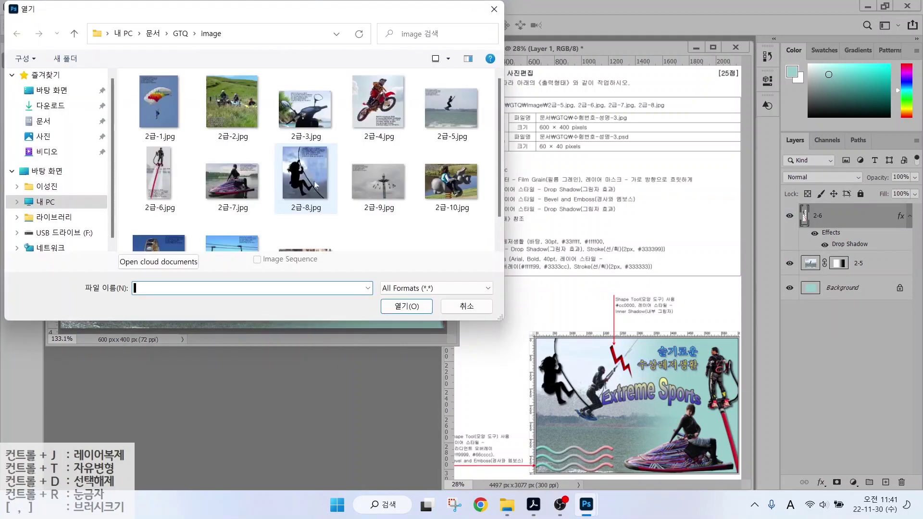
Open 2급-7, select the jet-ski rider with Object and Quick Selection, and move her into the composite.
left_click(311, 175)
double_click(312, 175)
key("w")
mouse_move(198, 91)
left_mouse_down()
mouse_move(176, 143)
mouse_move(74, 224)
mouse_move(83, 247)
mouse_move(155, 258)
mouse_move(269, 243)
mouse_move(328, 207)
mouse_move(252, 147)
mouse_move(240, 110)
mouse_move(213, 89)
left_mouse_up()
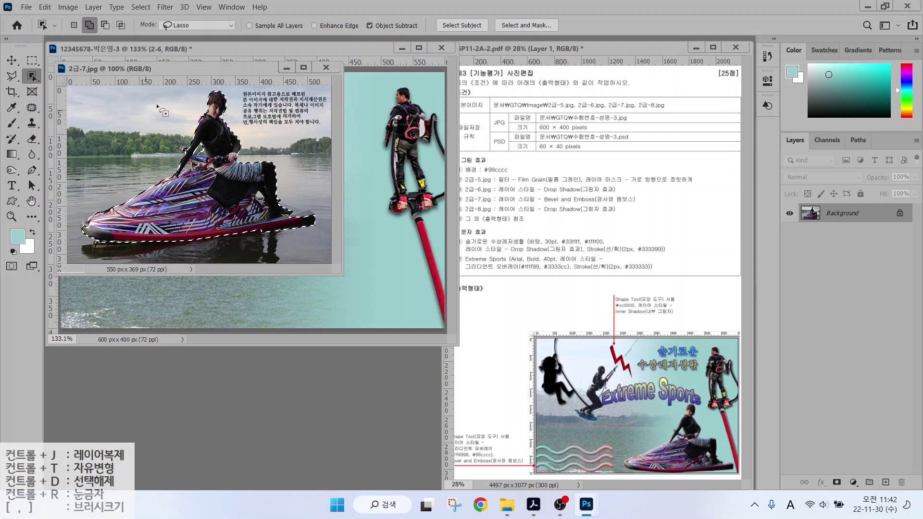
right_click(32, 75)
left_click(69, 88)
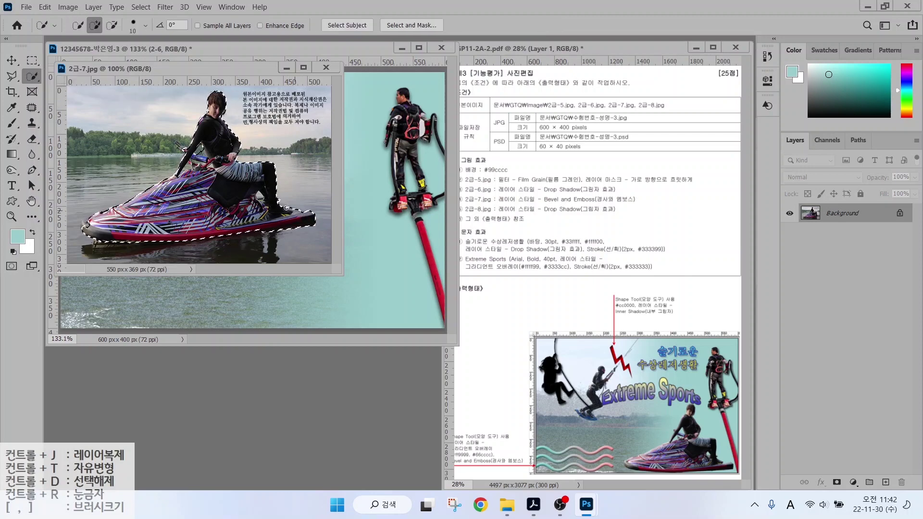
left_click(83, 223)
left_click(189, 150)
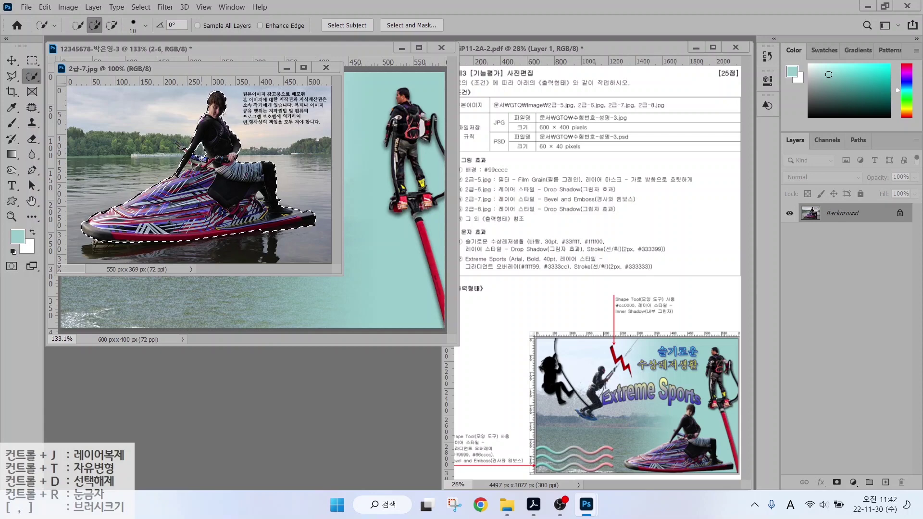
left_click(11, 59)
left_click_drag(192, 192, 307, 247)
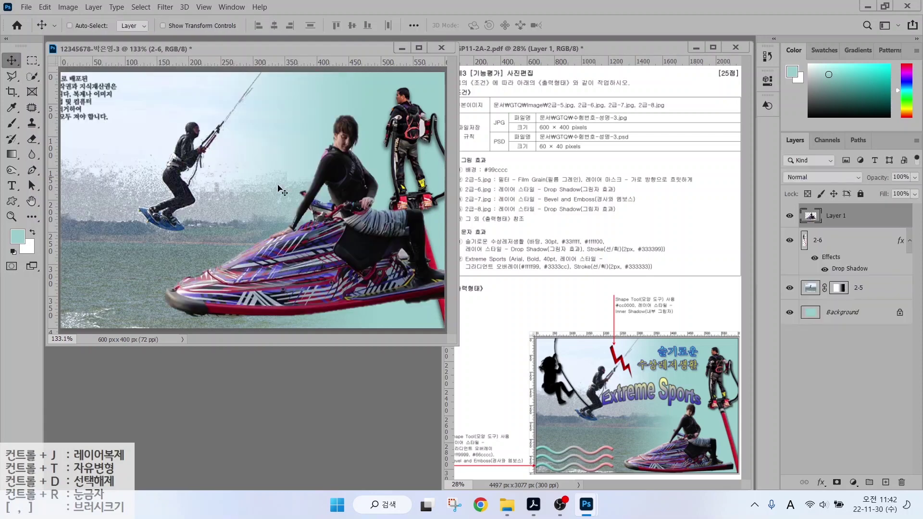
Rename the layer 2-7 and scale the rider to about 60% at lower right.
double_click(833, 215)
type("2-7")
key("Return")
key("ctrl+t")
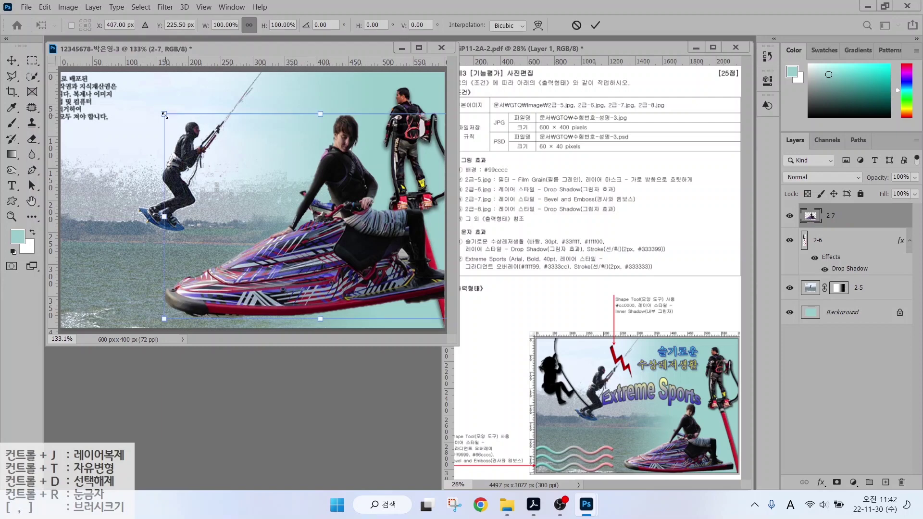
left_click_drag(162, 114, 287, 196)
left_click_drag(376, 284, 307, 290)
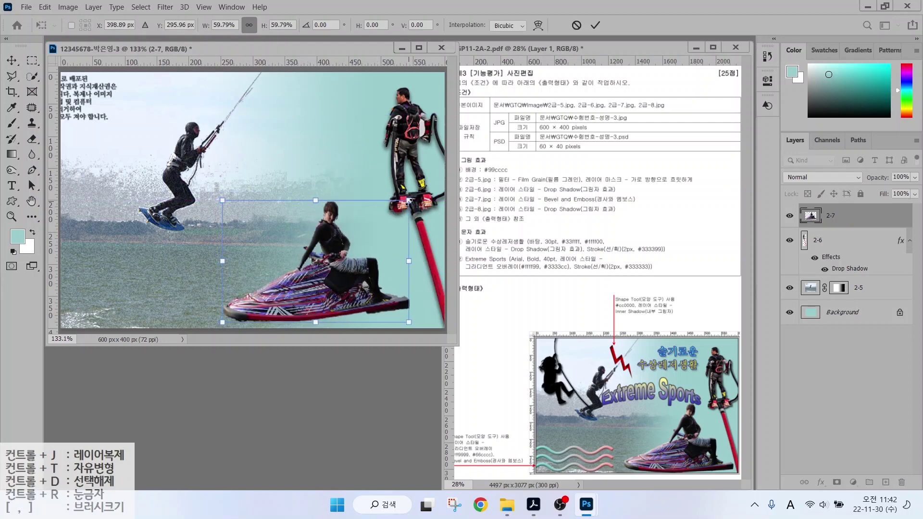
left_click_drag(406, 200, 427, 188)
key("Return")
Add a Bevel & Emboss effect to layer 2-7.
left_click(821, 482)
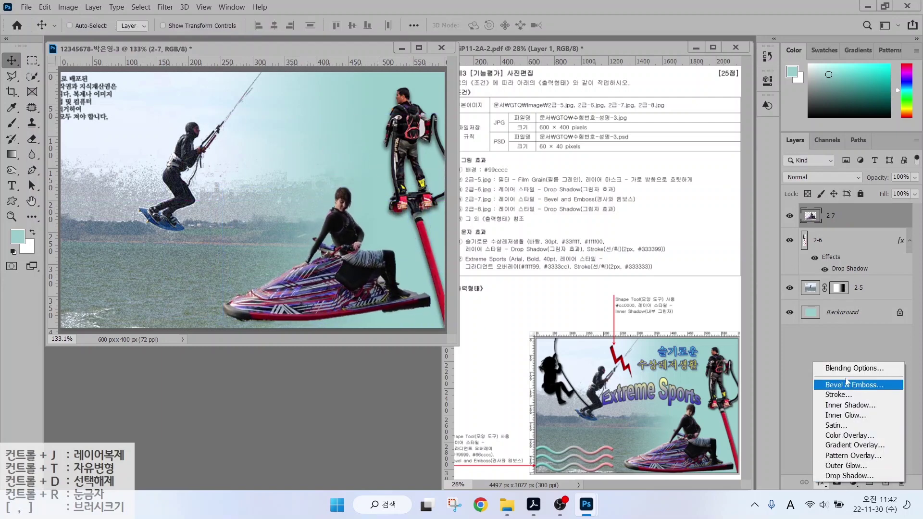
left_click(838, 382)
key("Return")
key("ctrl+o")
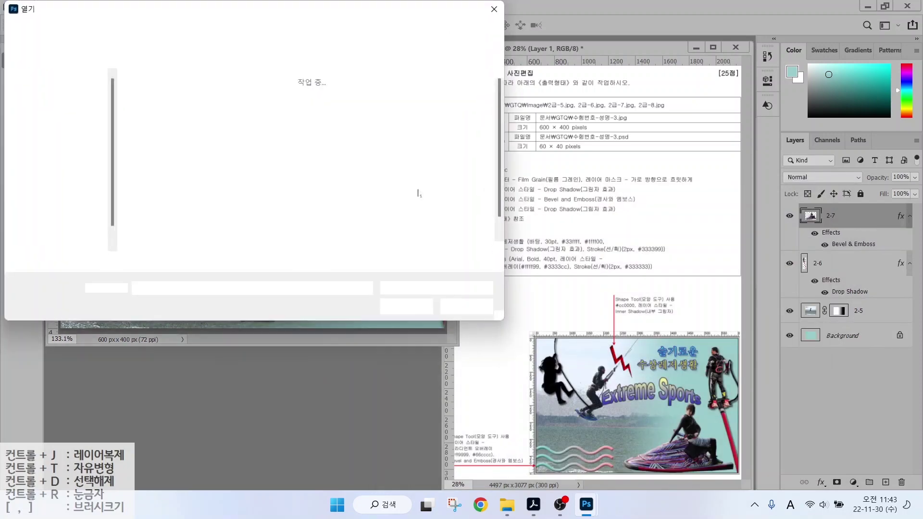
Open 2급-8, select the girl silhouette with Object Selection, and move her into the composite.
double_click(305, 175)
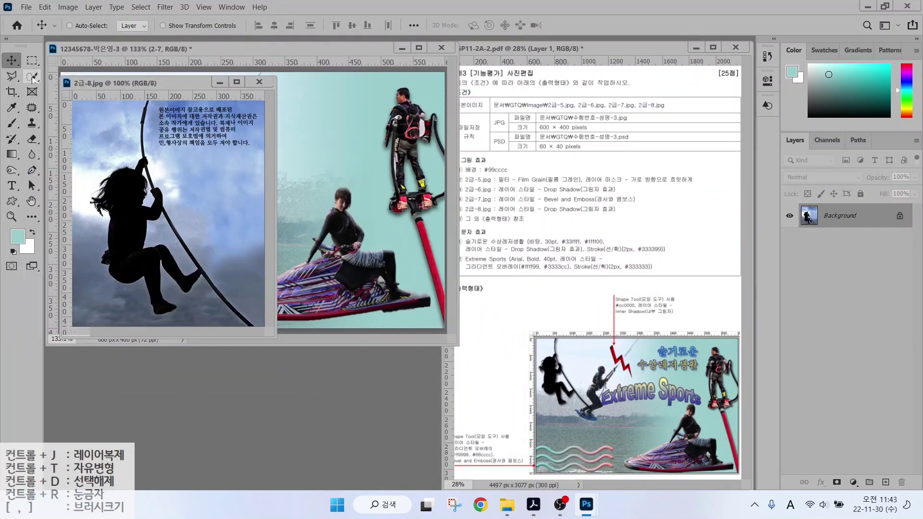
key("w")
right_click(33, 76)
left_click(72, 75)
mouse_move(134, 115)
left_mouse_down()
mouse_move(117, 166)
mouse_move(83, 208)
mouse_move(94, 270)
mouse_move(142, 314)
mouse_move(201, 299)
mouse_move(216, 315)
mouse_move(244, 301)
mouse_move(157, 154)
mouse_move(138, 103)
left_mouse_up()
key("v")
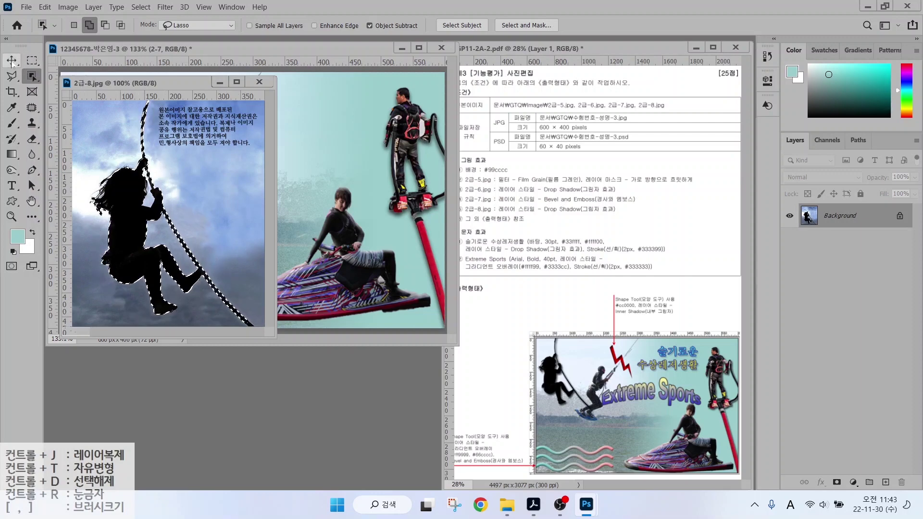
left_click_drag(215, 215, 159, 230)
Rename the layer 2-8 and scale it to about 56% in the upper-left corner.
double_click(838, 216)
type("2-8")
key("Return")
key("ctrl+t")
left_click_drag(300, 88, 257, 153)
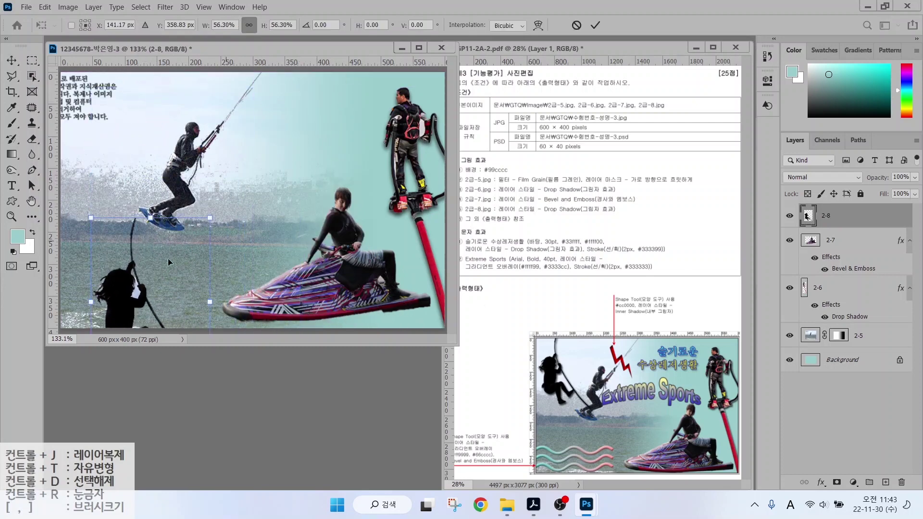
left_click_drag(168, 259, 98, 132)
key("Return")
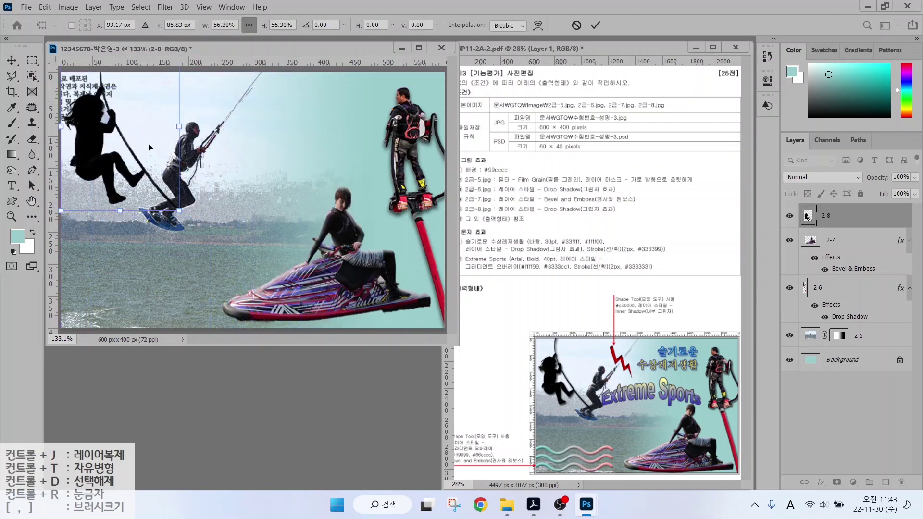
Add a Drop Shadow effect to layer 2-8.
key("w")
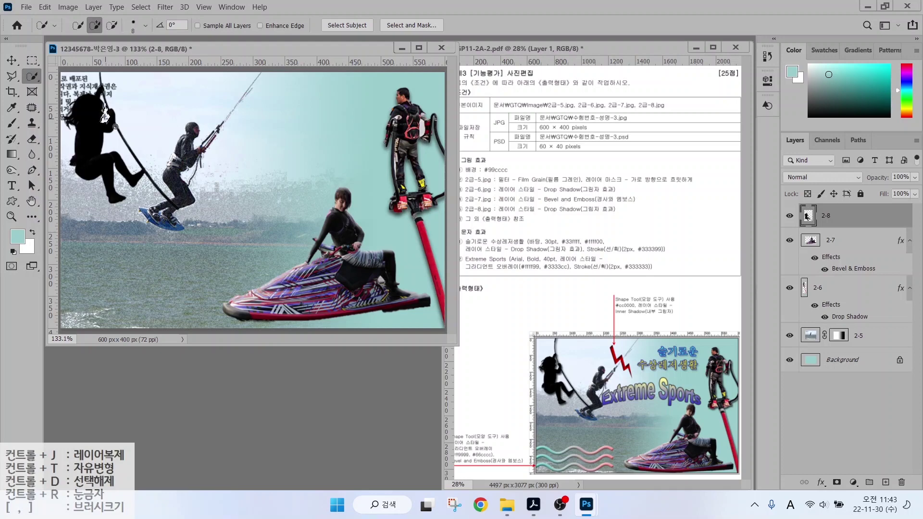
left_click(820, 482)
left_click(836, 474)
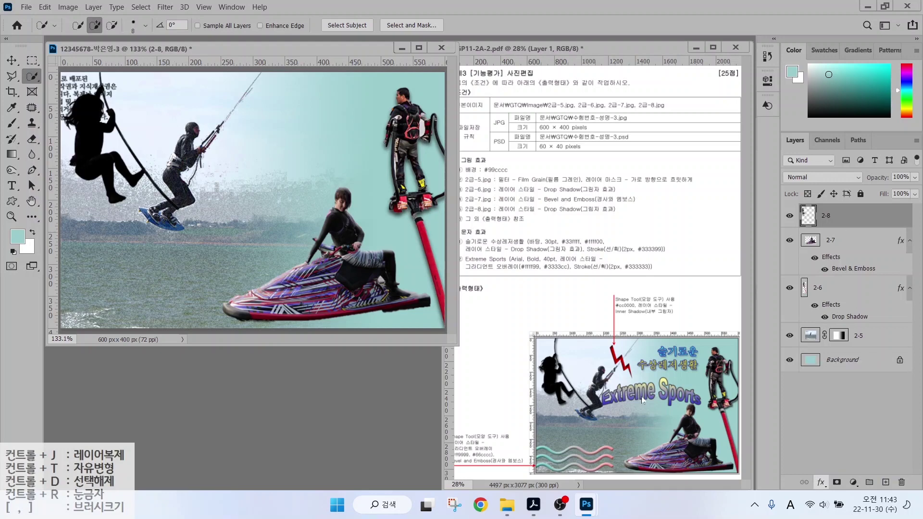
left_click(796, 222)
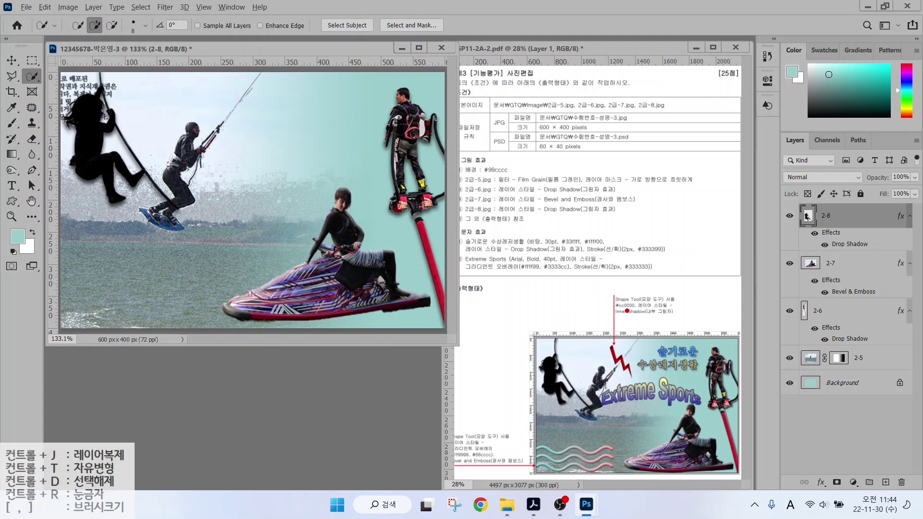
mouse_move(625, 375)
left_mouse_down()
mouse_move(588, 351)
mouse_move(630, 355)
left_mouse_up()
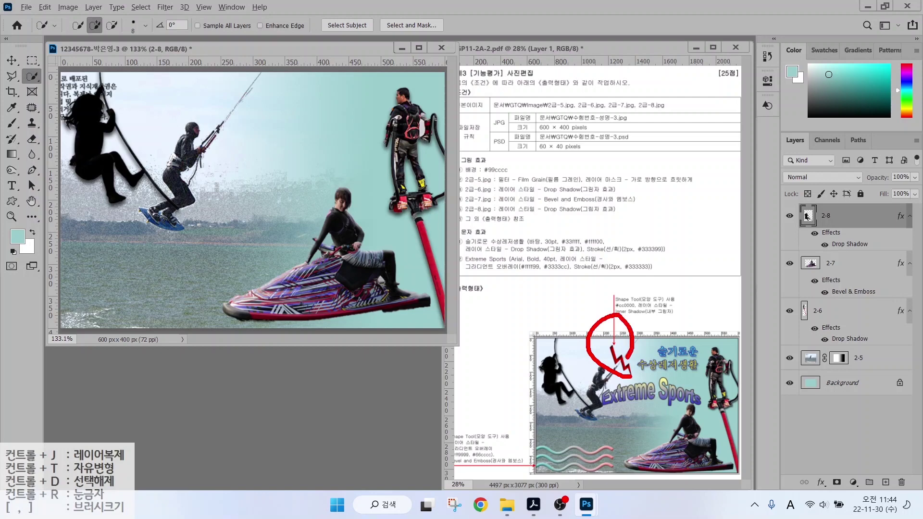
mouse_move(601, 464)
left_mouse_down()
mouse_move(530, 460)
mouse_move(555, 422)
mouse_move(579, 473)
left_mouse_up()
key("Escape")
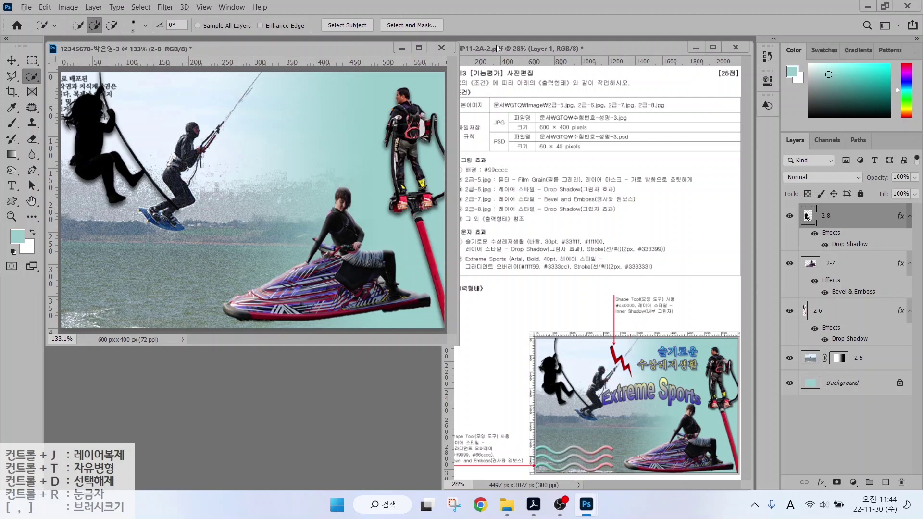
Select the Custom Shape tool and adjust its options bar settings.
left_click(13, 201)
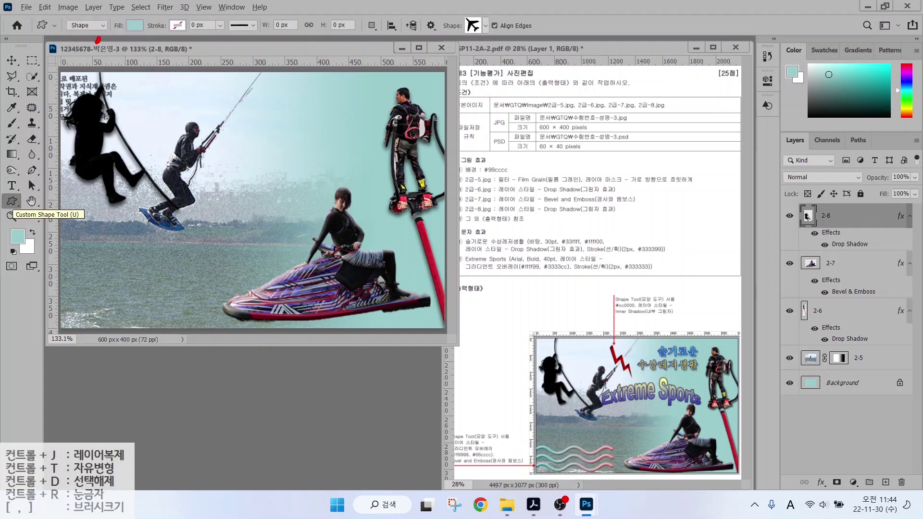
mouse_move(98, 40)
left_mouse_down()
mouse_move(69, 14)
mouse_move(99, 41)
left_mouse_up()
left_click_drag(124, 75, 91, 39)
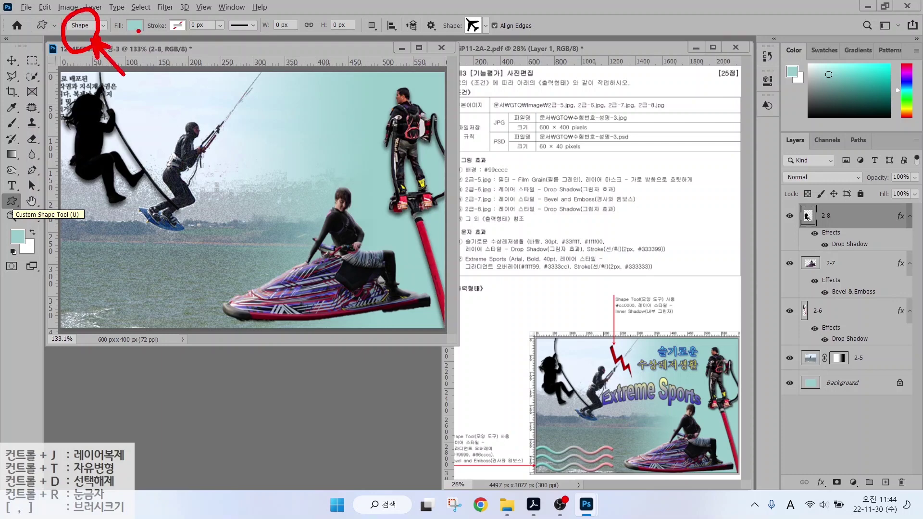
mouse_move(151, 42)
left_mouse_down()
mouse_move(111, 35)
mouse_move(152, 11)
mouse_move(145, 37)
left_mouse_up()
left_click_drag(168, 71, 146, 38)
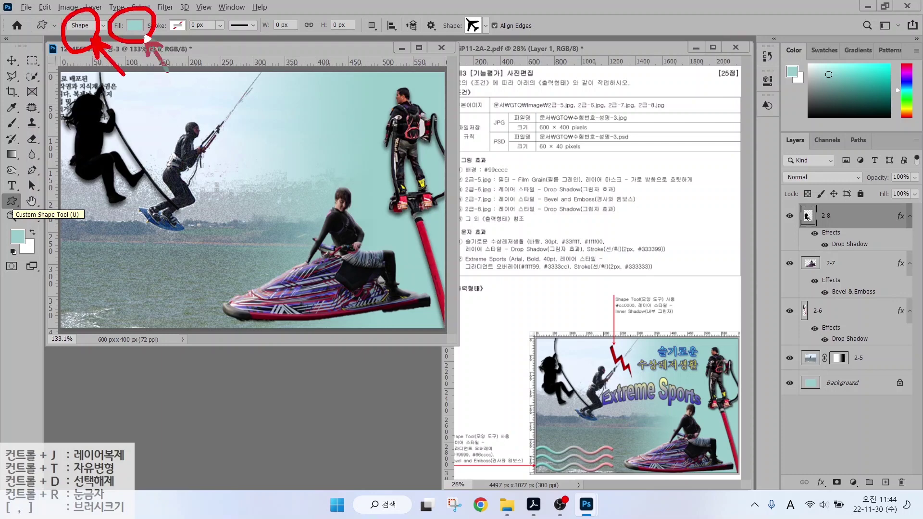
left_click_drag(190, 15, 169, 35)
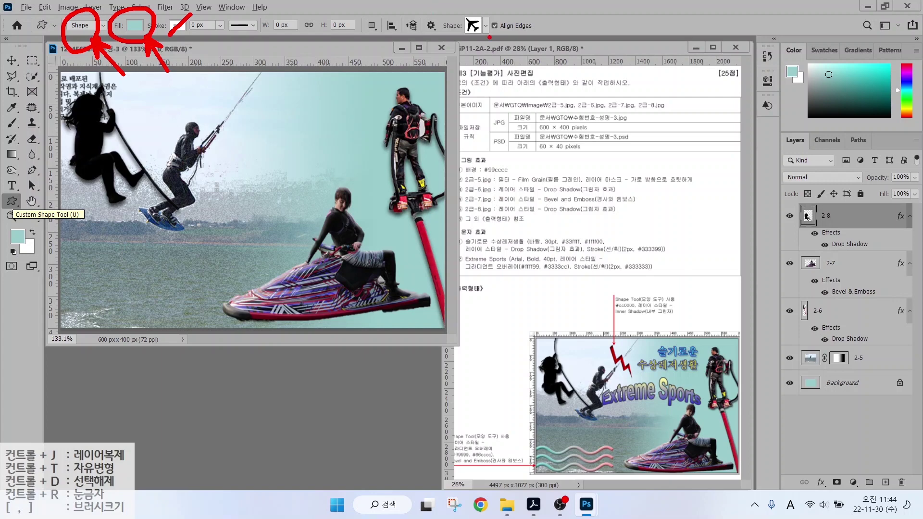
mouse_move(489, 37)
left_mouse_down()
mouse_move(459, 9)
mouse_move(500, 35)
left_mouse_up()
left_click_drag(512, 75, 483, 44)
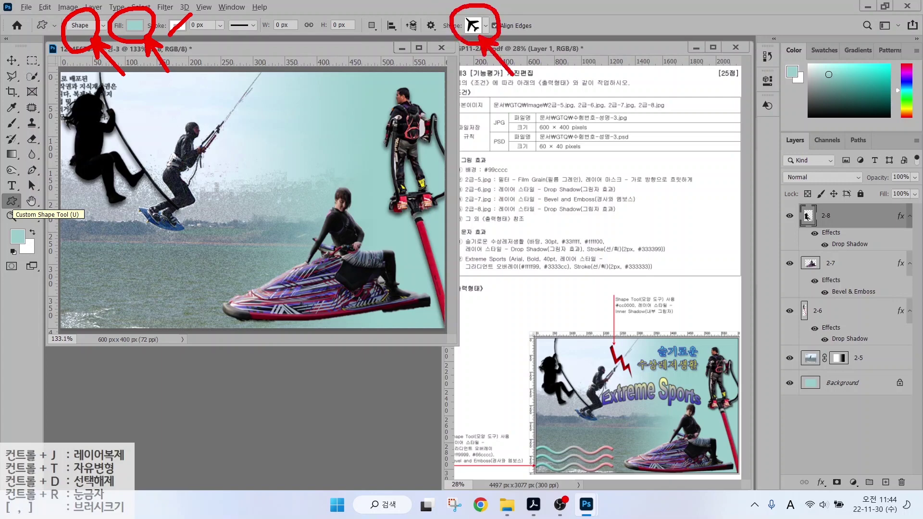
Draw the Waves preset shape over the lower-left water and add a Gradient Overlay.
left_click(486, 25)
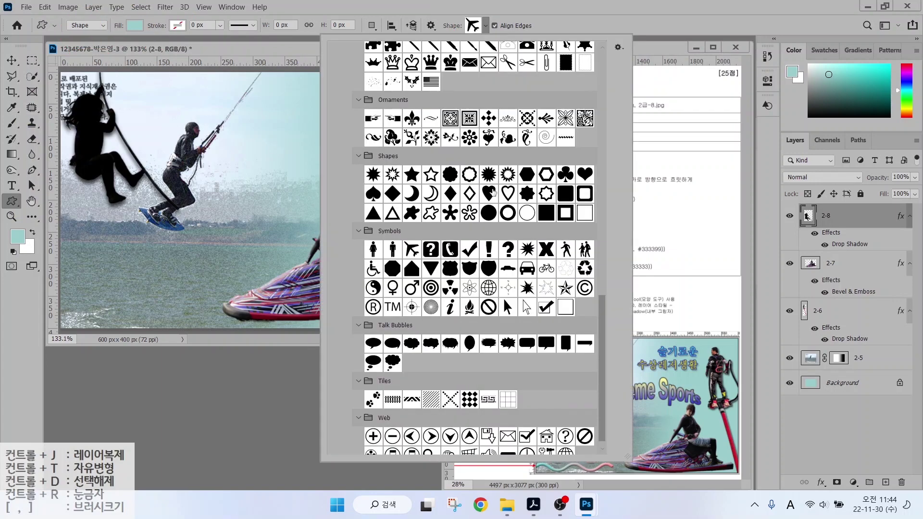
scroll(493, 193, "up", 5)
double_click(490, 88)
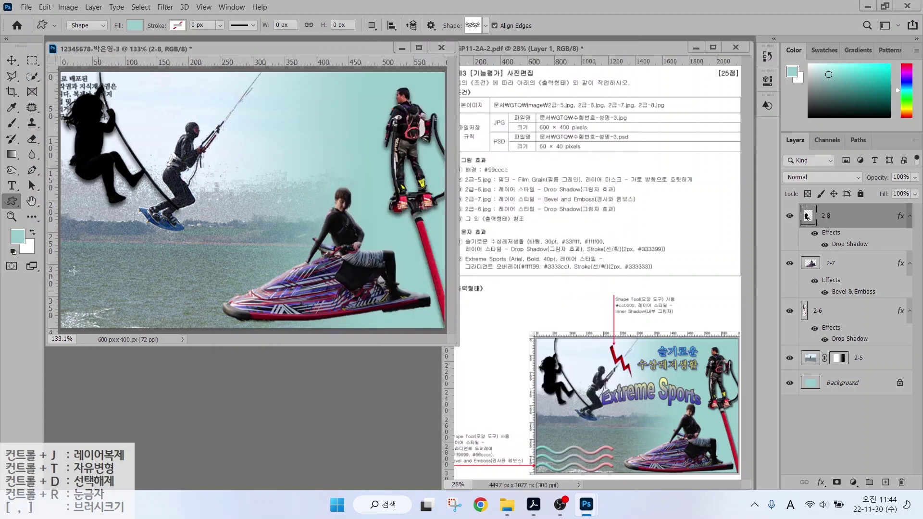
mouse_move(68, 266)
left_mouse_down()
mouse_move(209, 289)
mouse_move(215, 316)
left_mouse_up()
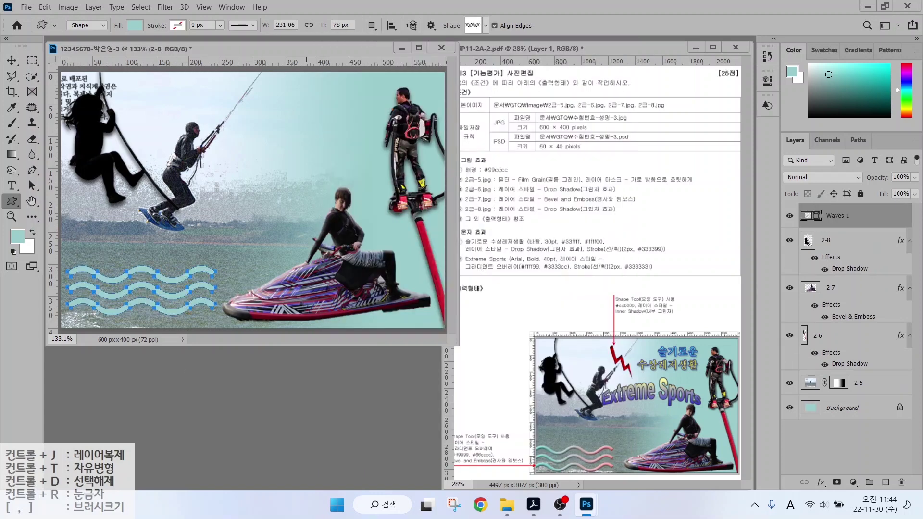
left_click(821, 481)
left_click(828, 437)
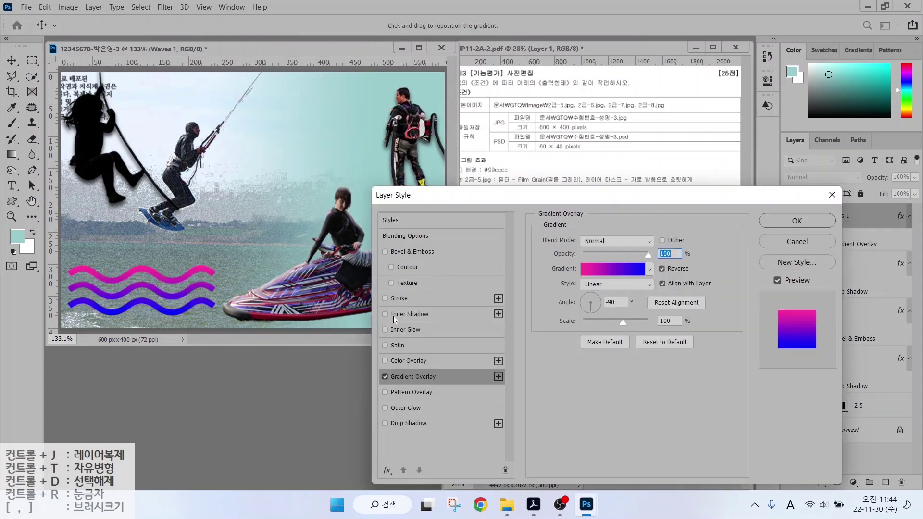
Set the Gradient Overlay stops to #ff3399 pink on the left and #99cccc teal on the right.
left_click(616, 274)
double_click(378, 290)
type("ff3399")
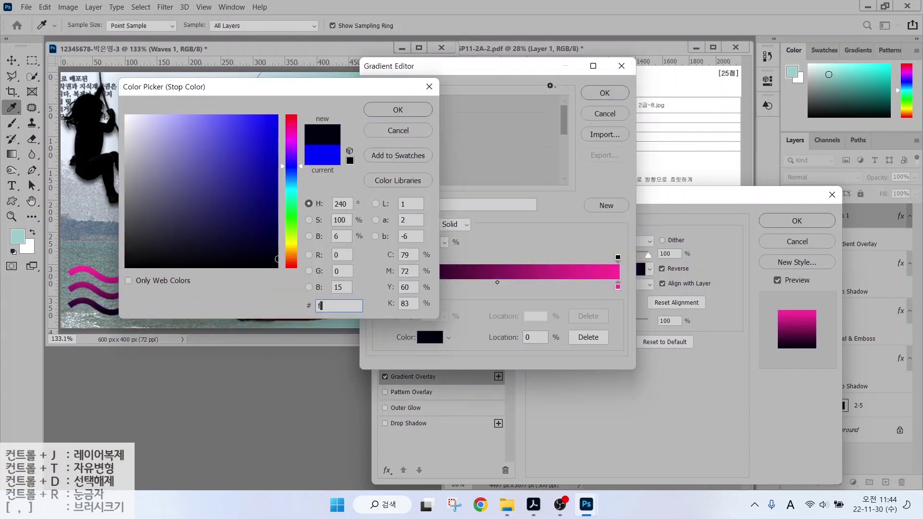
key("Return")
double_click(618, 287)
type("99cccc")
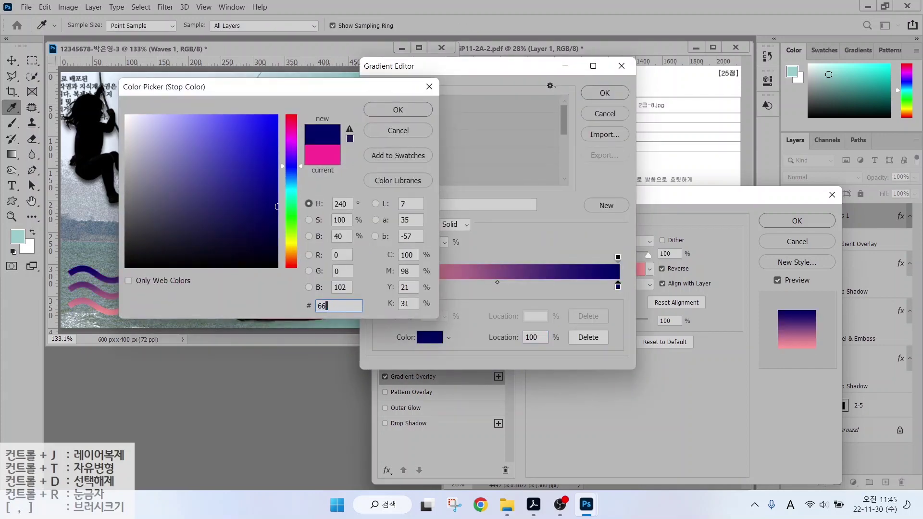
key("Return")
key("Return")
Enable Bevel & Emboss, set the gradient angle to -5°, and apply the effects.
left_click(403, 251)
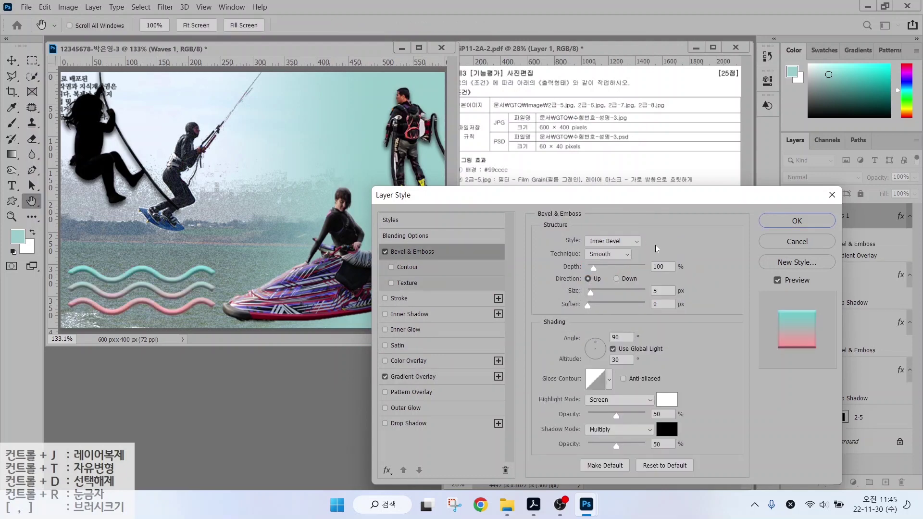
left_click(412, 377)
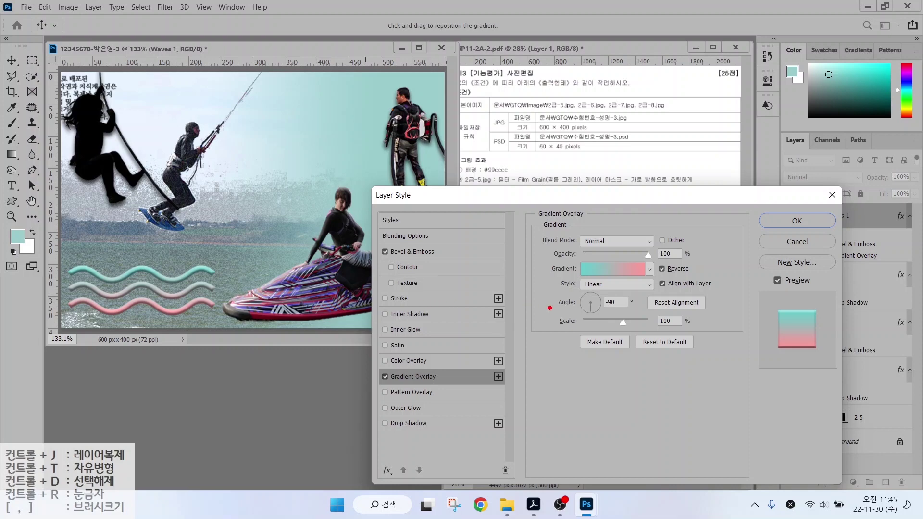
left_click_drag(557, 289, 641, 317)
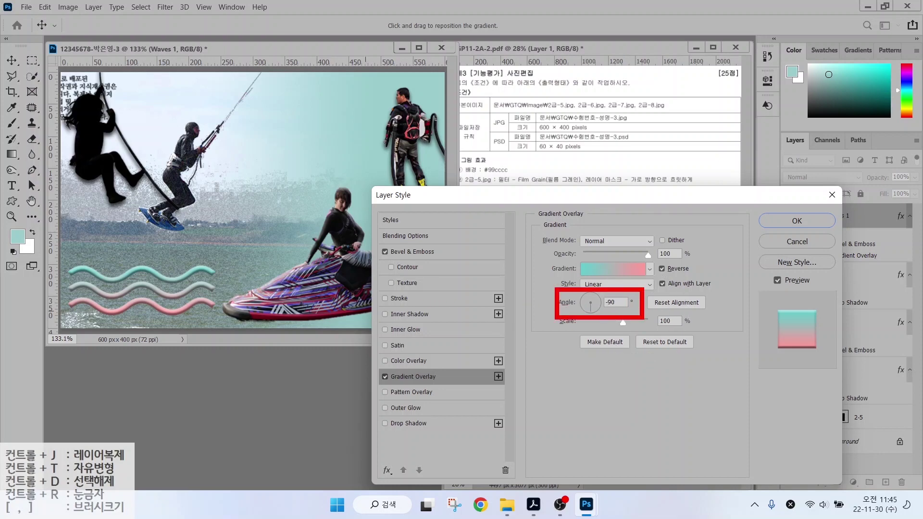
key("Escape")
left_click(595, 304)
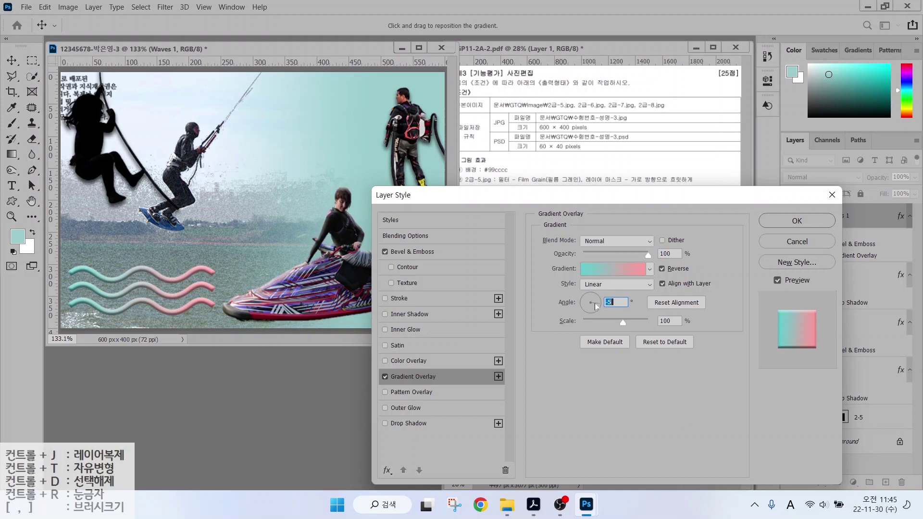
left_click(796, 221)
left_click(472, 26)
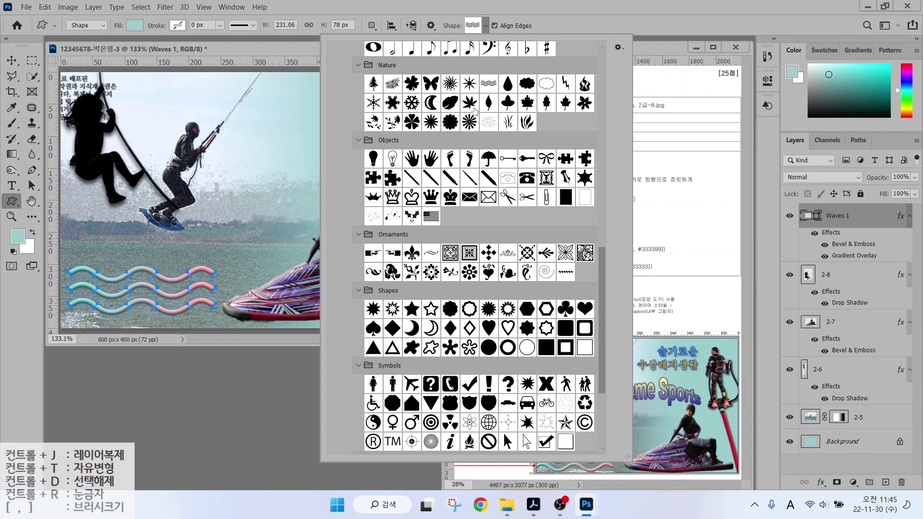
Draw a Lightning custom shape above the kitesurfer, fill it #cc0000, and add an Inner Shadow.
double_click(565, 83)
left_click_drag(225, 84, 258, 152)
double_click(805, 215)
type("cc0000")
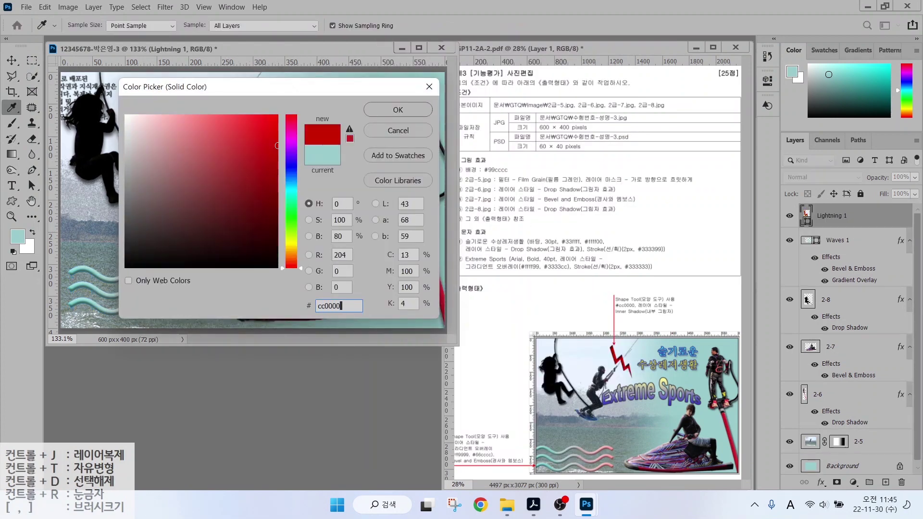
key("Return")
left_click(820, 482)
left_click(834, 403)
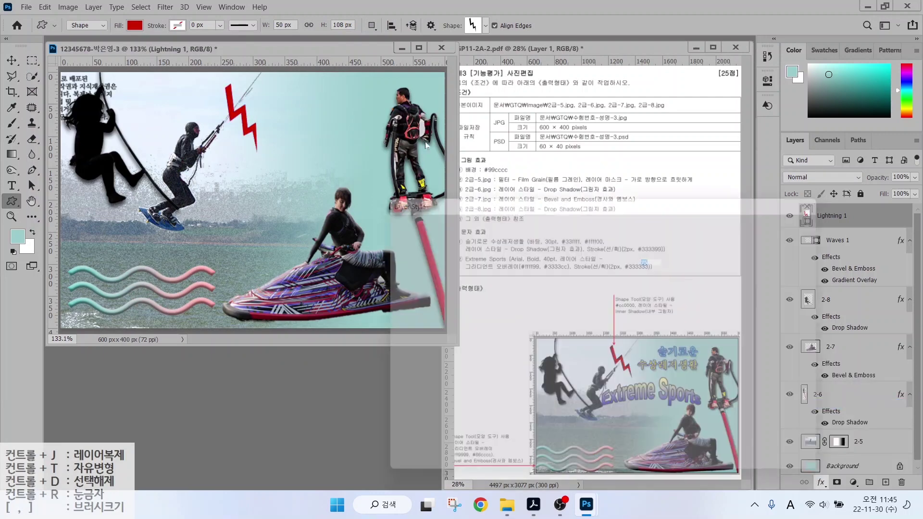
key("Return")
Rotate the lightning bolt about -14° and nudge it up and left.
key("ctrl+t")
left_click_drag(252, 155, 258, 150)
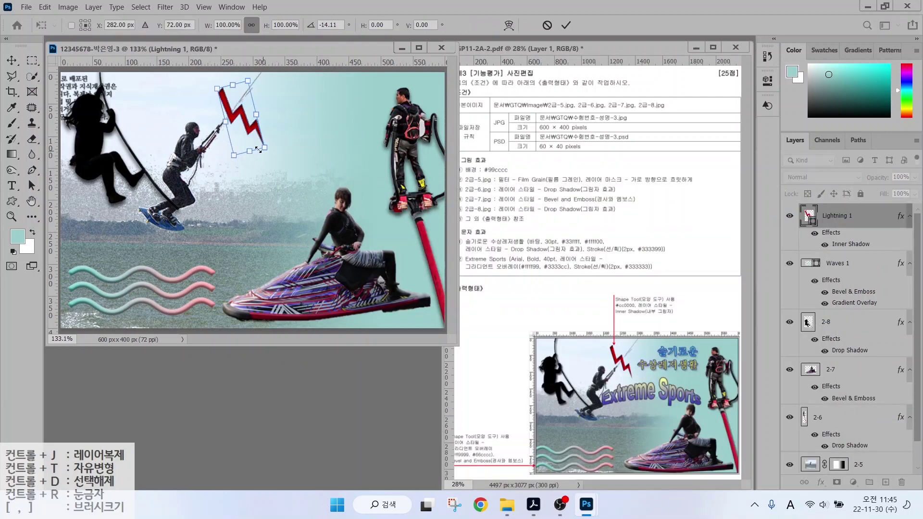
left_click_drag(234, 119, 231, 112)
key("Return")
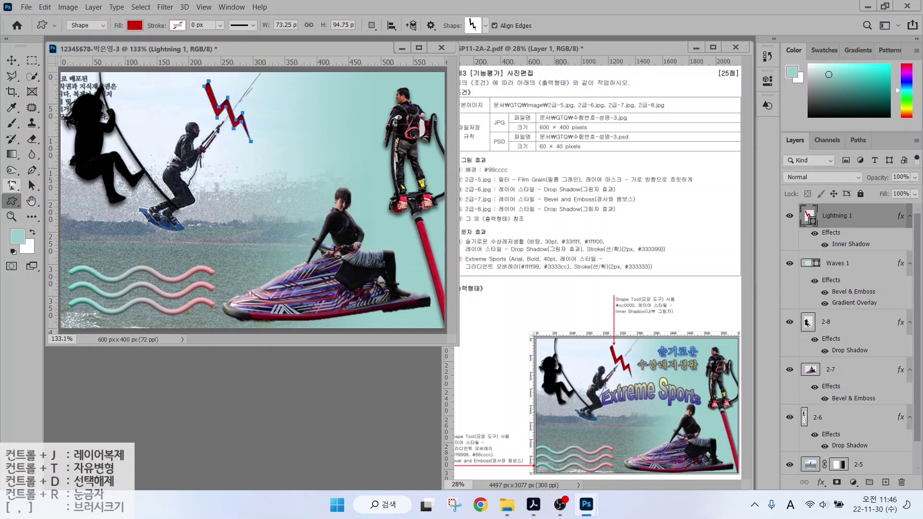
left_click(12, 186)
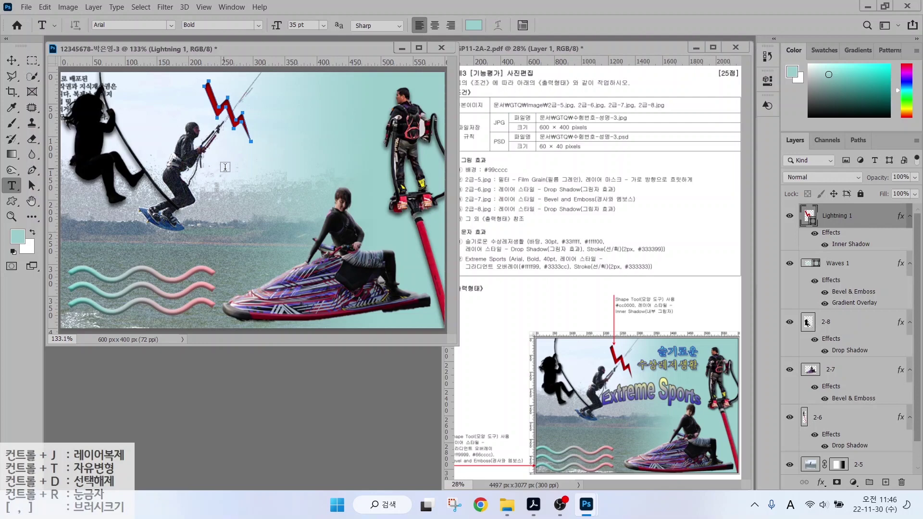
Type the two-line Korean title '슬기로운' / '수상레저생활' on the canvas.
left_click(233, 165)
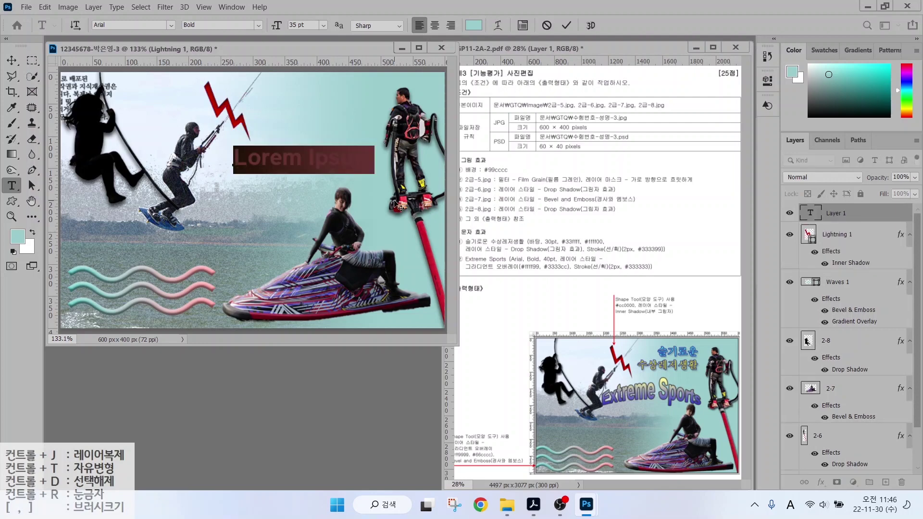
key("Hangul")
type("슬기로운")
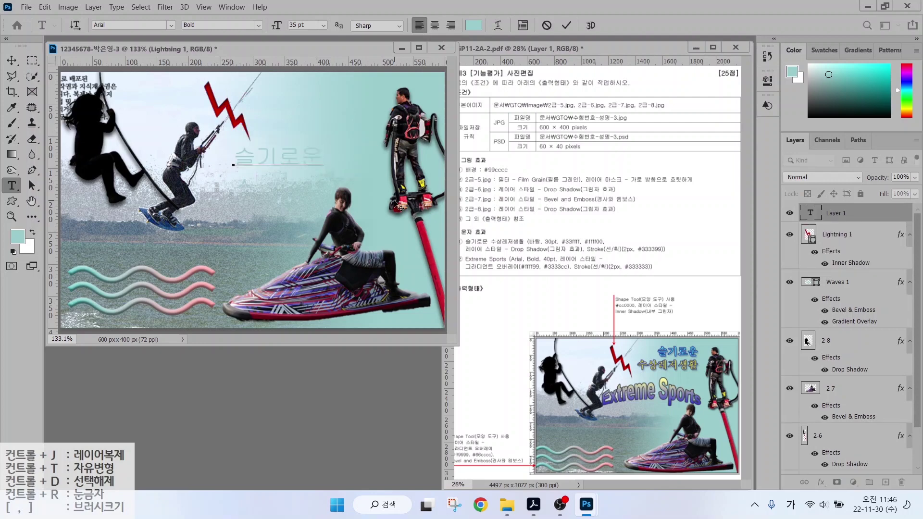
key("Return")
type("수상레저생활")
key("ctrl+Return")
Set the title to the 바탕 font, 30 pt, in cyan #33ffff.
left_click(171, 25)
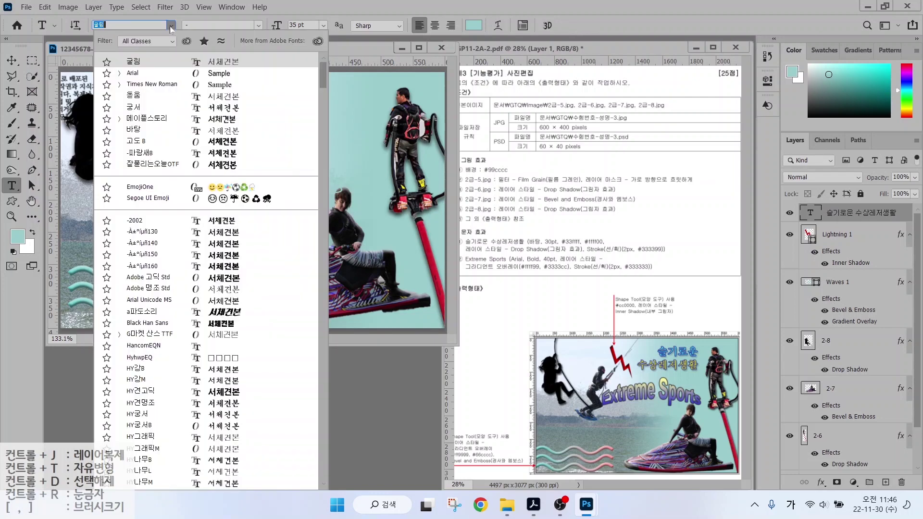
left_click(224, 45)
left_click(302, 25)
type("30")
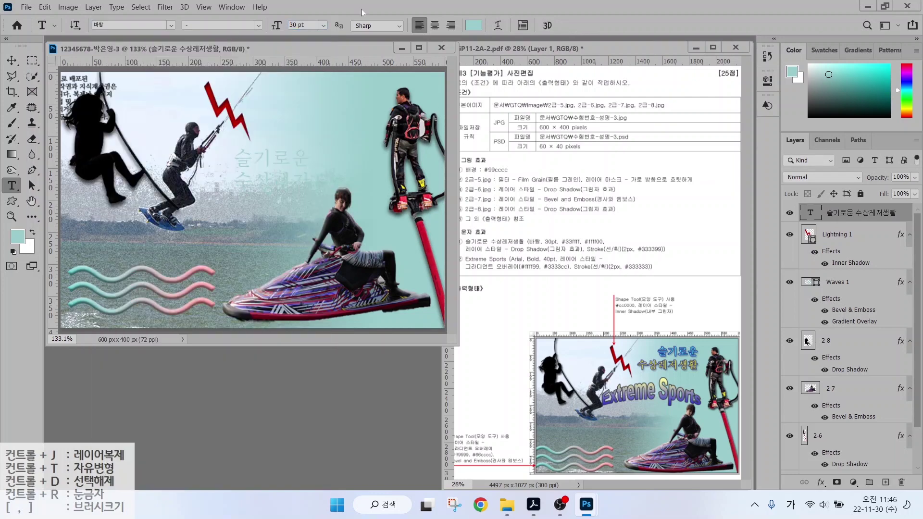
left_click(474, 25)
type("33")
key("Hangul")
type("ffff")
key("Return")
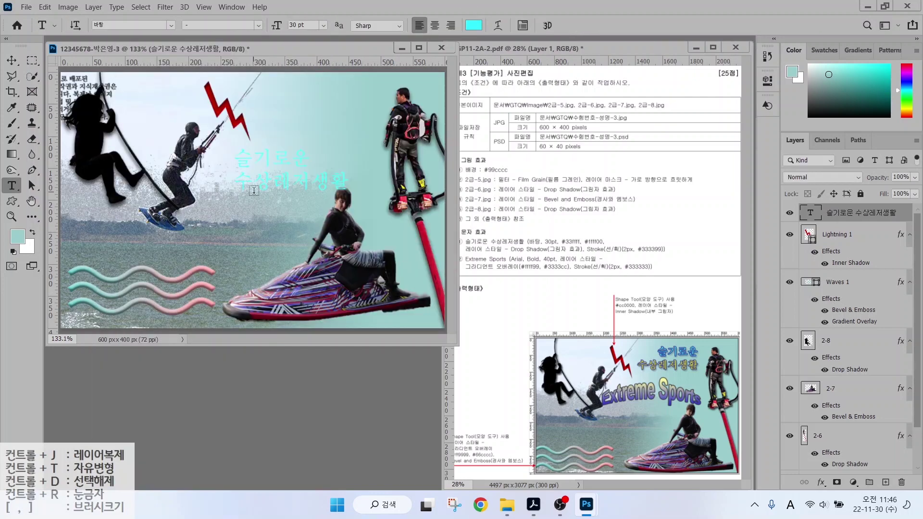
Right-align the title and make the second line 수상레저생활 cyan as well.
mouse_move(576, 237)
left_mouse_down()
mouse_move(558, 213)
mouse_move(619, 209)
left_mouse_up()
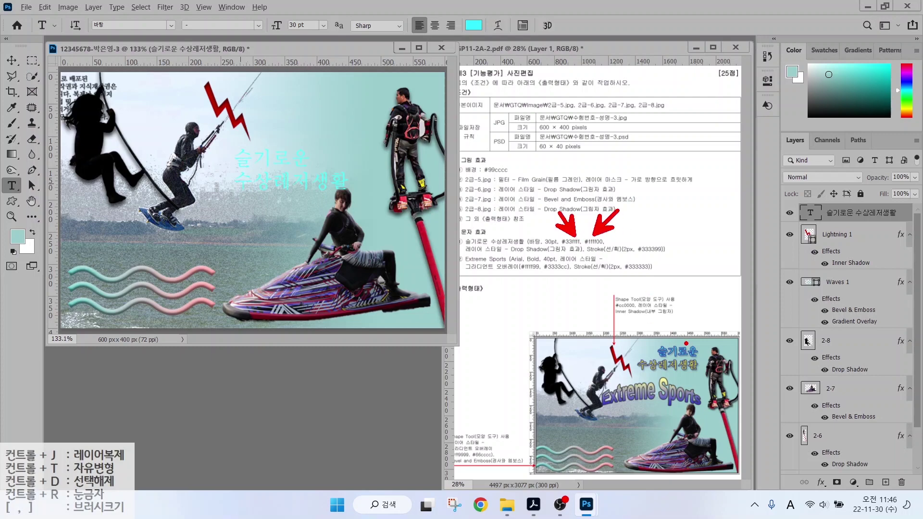
left_click_drag(686, 343, 717, 314)
left_click_drag(688, 367, 715, 392)
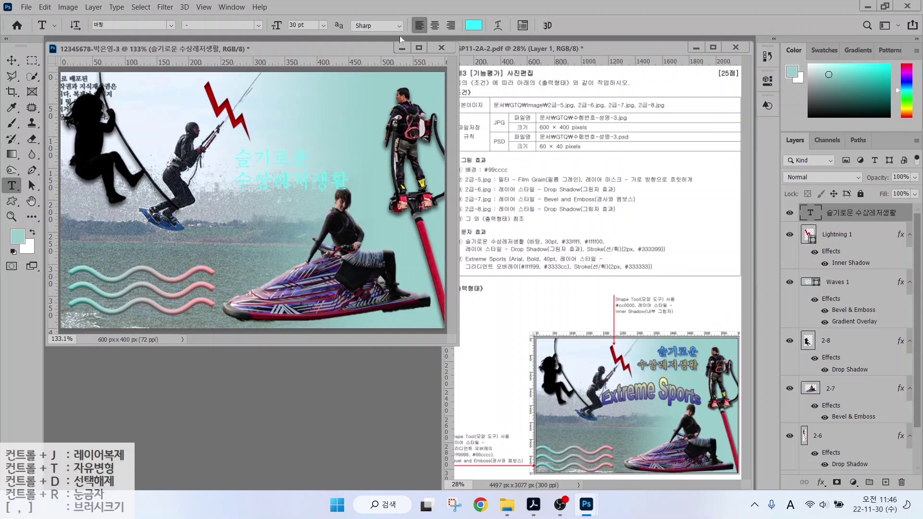
left_click(450, 25)
left_click_drag(120, 181, 232, 182)
left_click(473, 25)
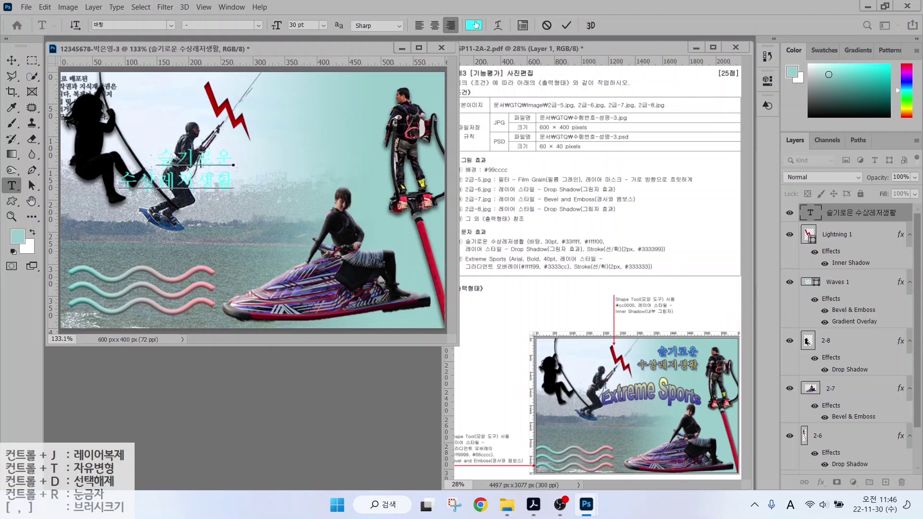
key("Return")
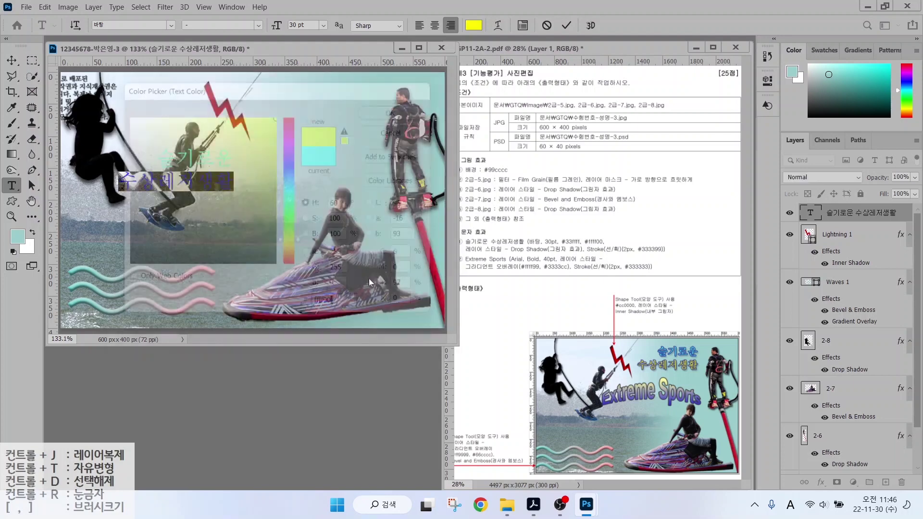
key("ctrl+Return")
Give the title a #3333cc stroke and drop shadow, then move it to the upper right.
left_click(821, 482)
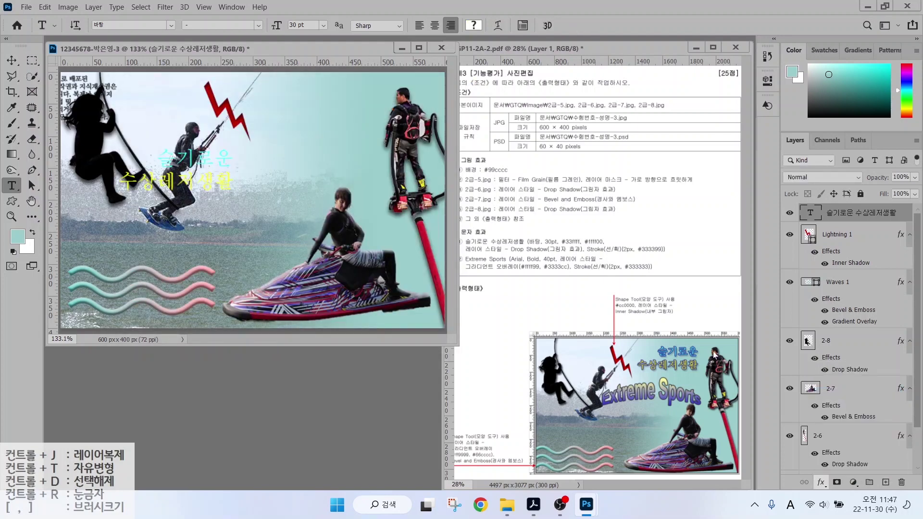
left_click(838, 392)
left_click(568, 327)
type("3333cc")
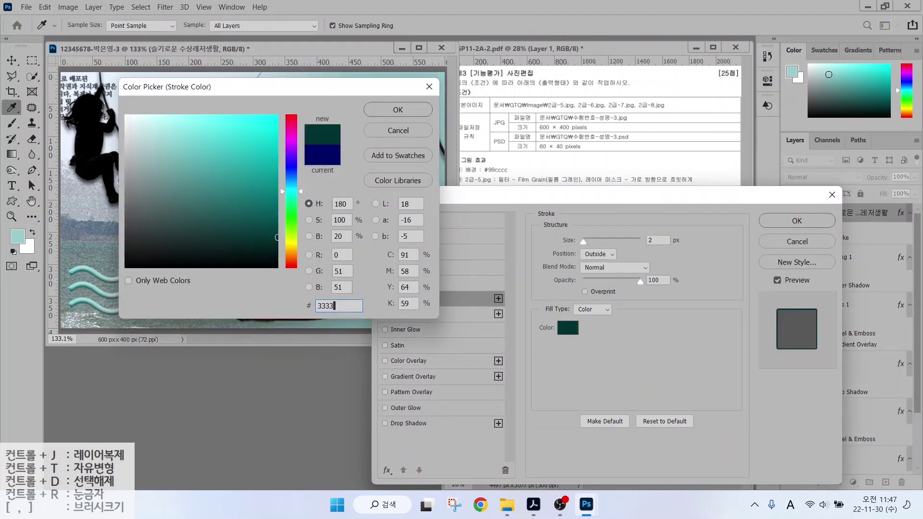
key("Return")
left_click(409, 423)
left_click(796, 221)
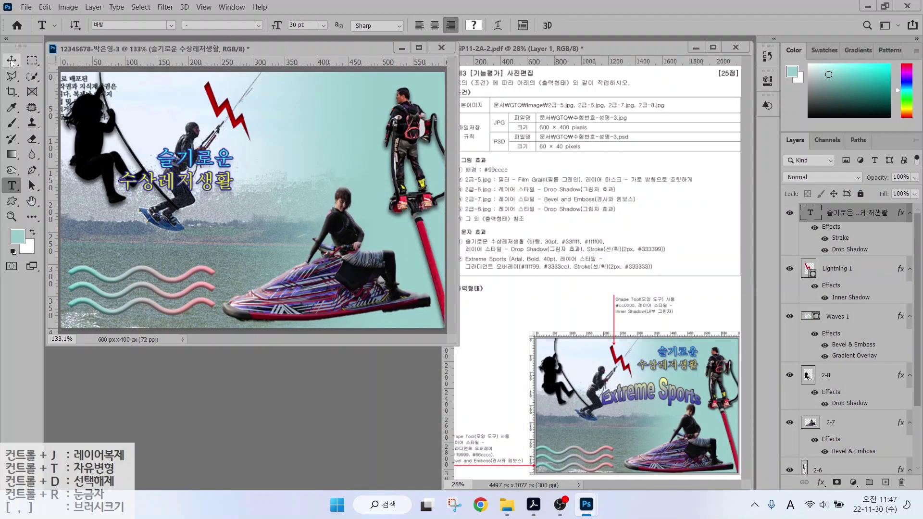
key("v")
left_click_drag(212, 185, 354, 129)
Type 'Extreme Sports' as a new text layer on the canvas.
key("t")
left_click(200, 211)
key("Hangul")
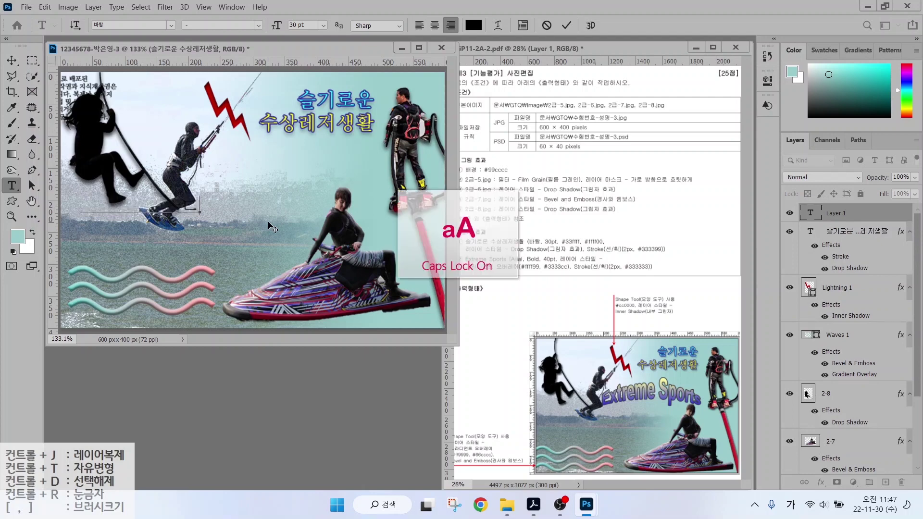
type("ㄷ")
key("BackSpace")
key("Hangul")
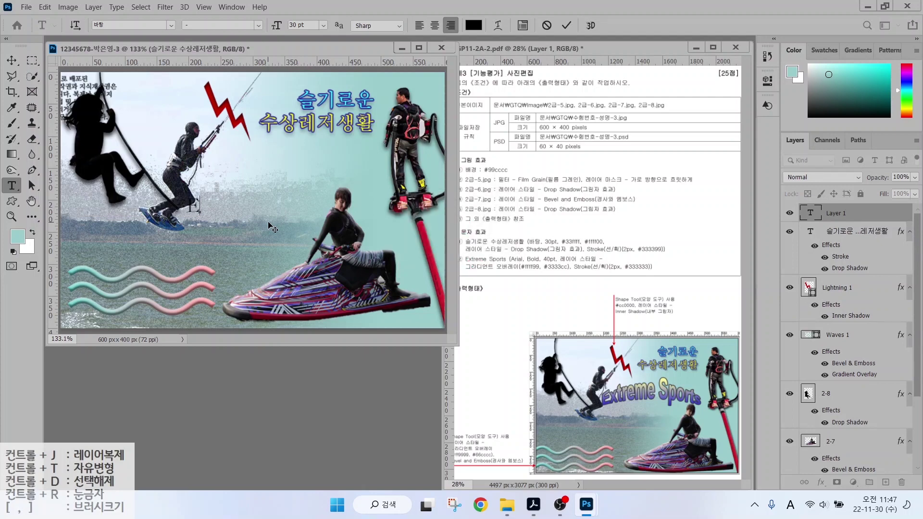
key("Caps_Lock")
type("Extreme Sports")
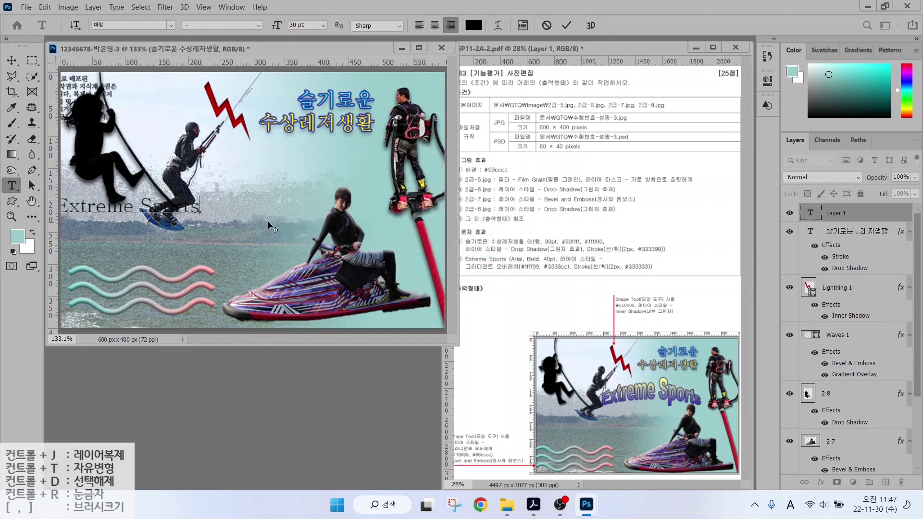
key("ctrl+Return")
Set the text to Arial Bold, 40 pt.
left_click(170, 25)
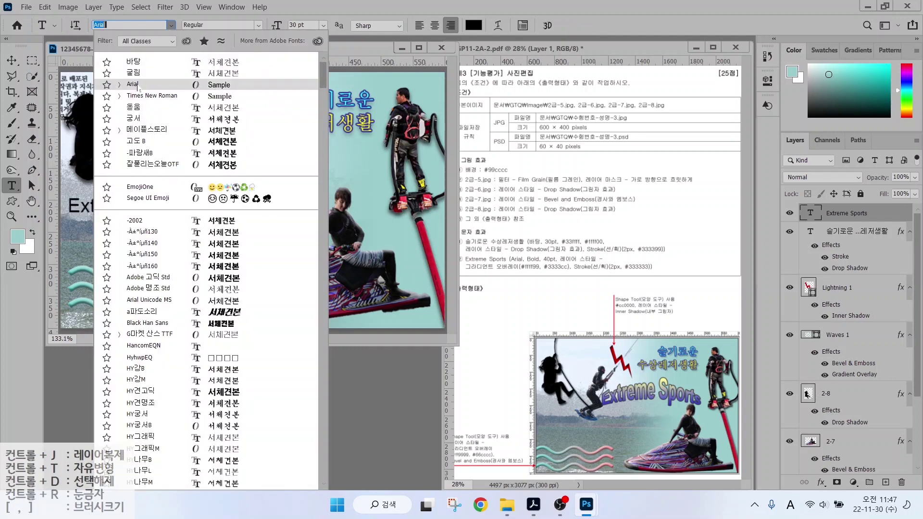
left_click(125, 216)
left_click(258, 25)
left_click(206, 57)
left_click(303, 25)
type("40")
key("Return")
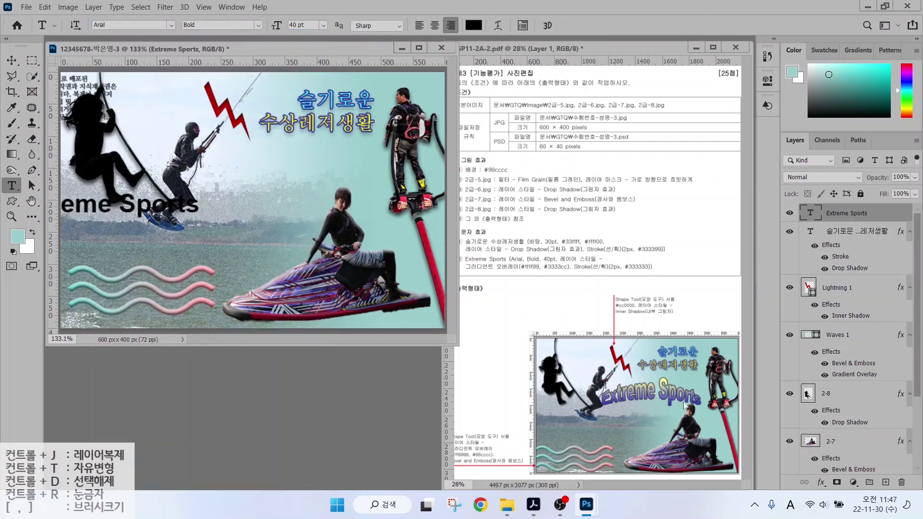
Add a Gradient Overlay from #ffff99 to #3333cc at a 94° angle.
left_click(821, 482)
left_click(850, 447)
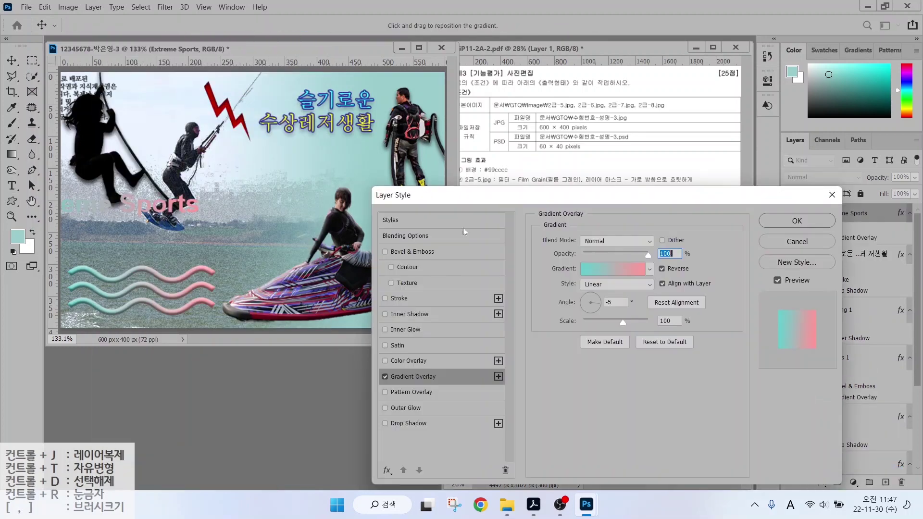
left_click(618, 269)
double_click(379, 289)
type("ffff99")
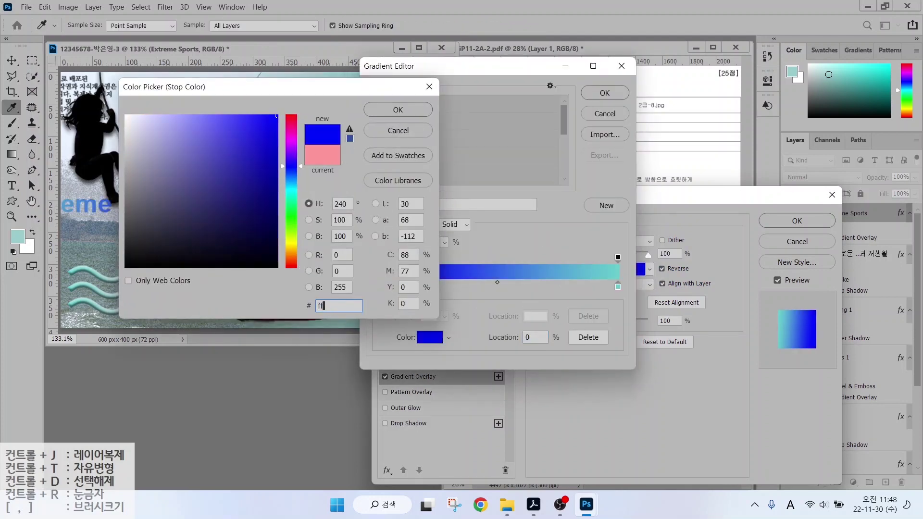
key("Return")
double_click(618, 287)
type("3333cc")
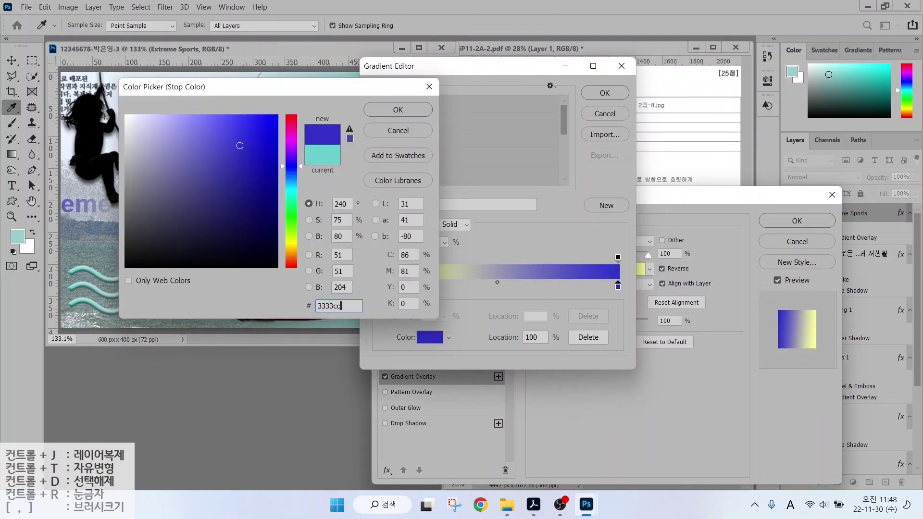
key("Return")
key("Return")
left_click_drag(583, 309, 590, 294)
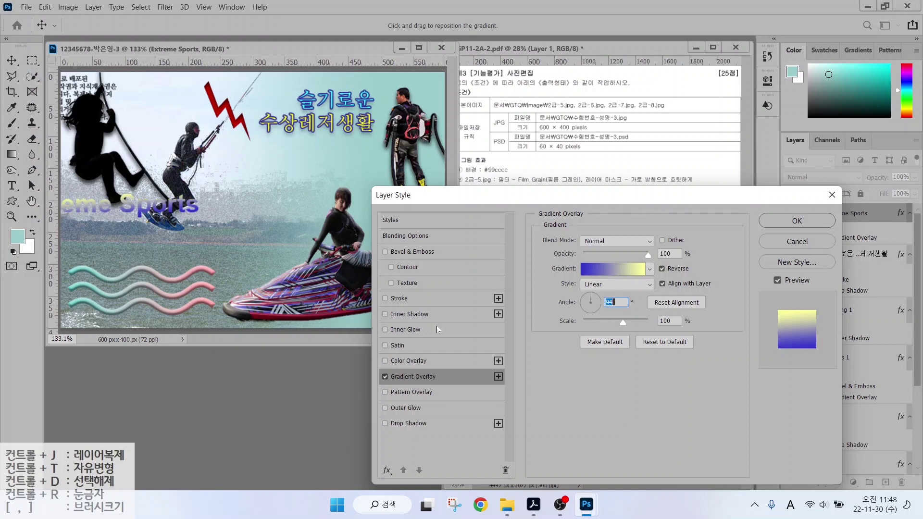
Add a dark grey #333333 stroke and apply the layer effects.
left_click(399, 298)
left_click(567, 328)
type("333333")
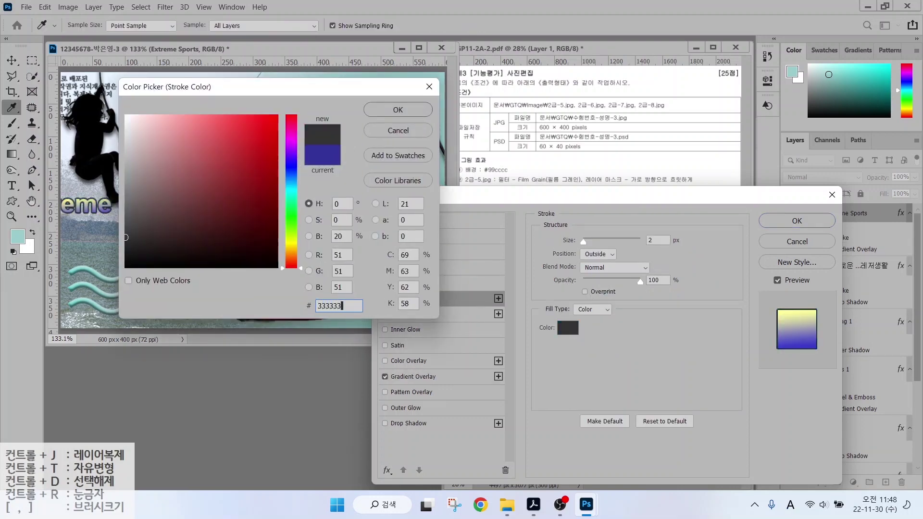
key("Return")
left_click(796, 221)
Warp the Extreme Sports text into an Arc Upper shape.
key("t")
left_click(474, 23)
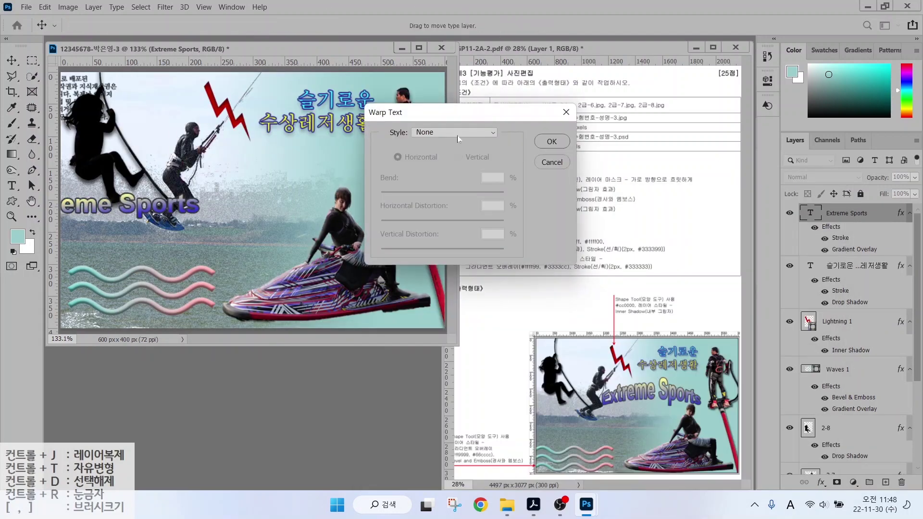
left_click(453, 133)
left_click(440, 187)
left_click(550, 142)
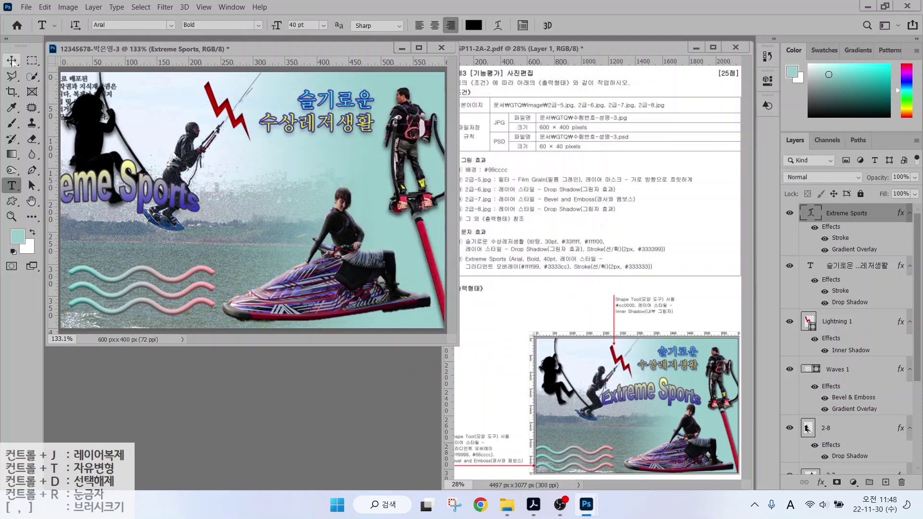
Move Extreme Sports to mid-canvas and shift the Waves 1 layer slightly down-left.
key("v")
left_click_drag(147, 153, 331, 172)
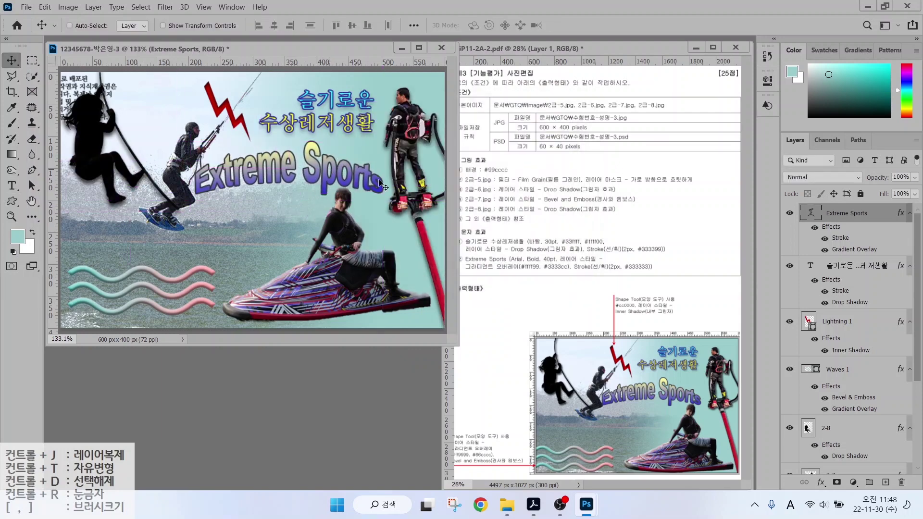
scroll(808, 429, "down", 3)
left_click(816, 290)
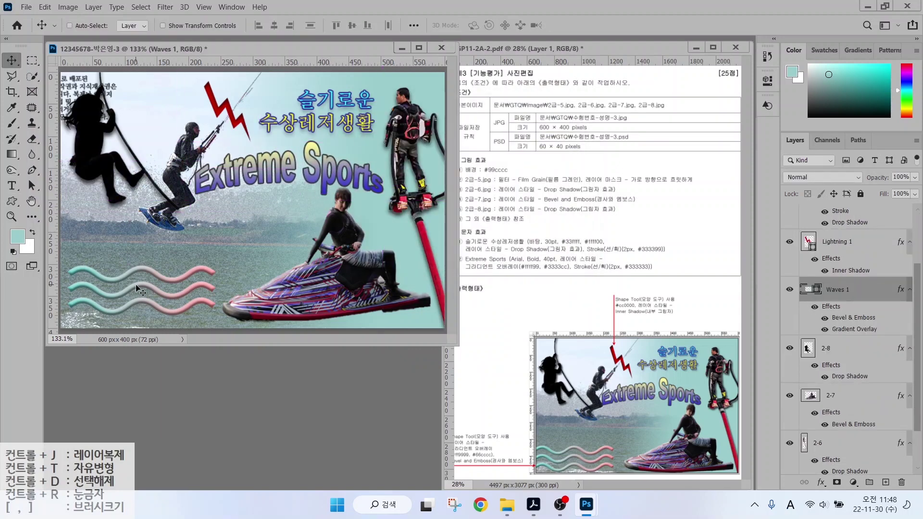
mouse_move(135, 289)
left_mouse_down()
mouse_move(123, 308)
mouse_move(124, 295)
left_mouse_up()
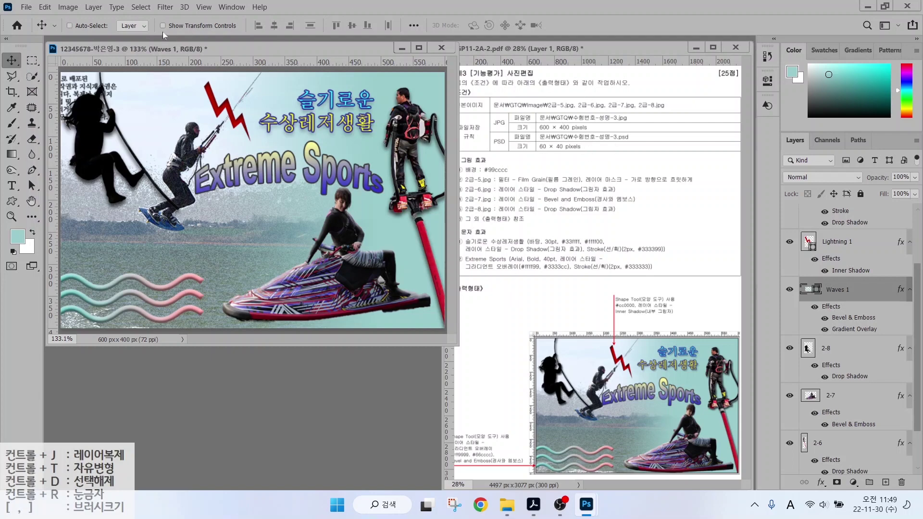
Save the composite as a JPEG in the GTQ folder with the default quality.
left_click(26, 7)
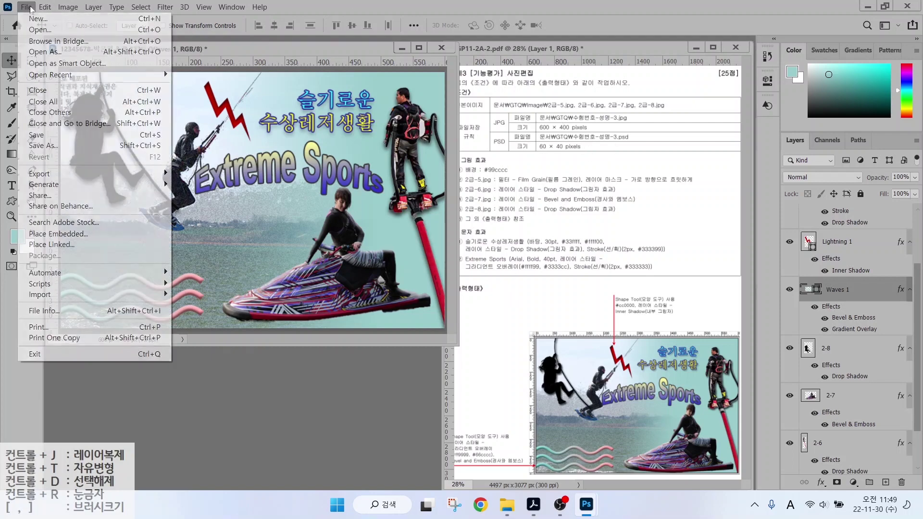
left_click(39, 137)
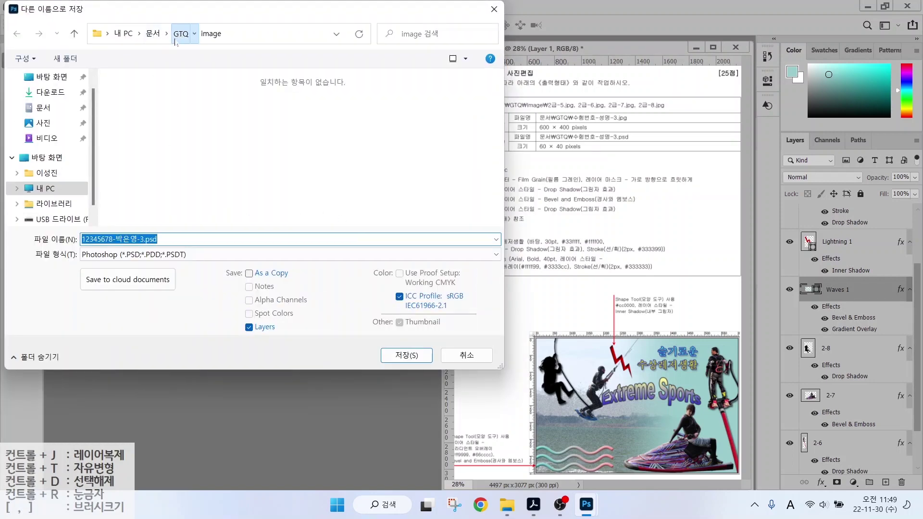
left_click(181, 33)
left_click(162, 255)
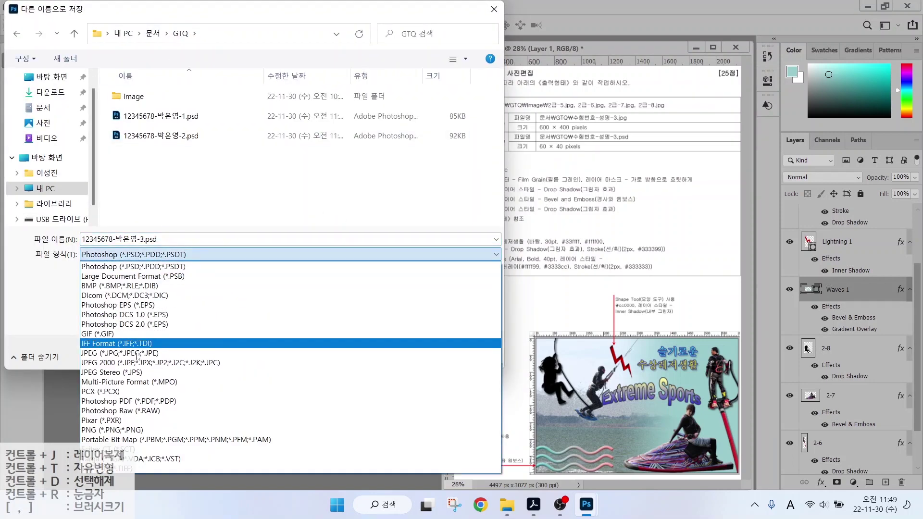
left_click(114, 353)
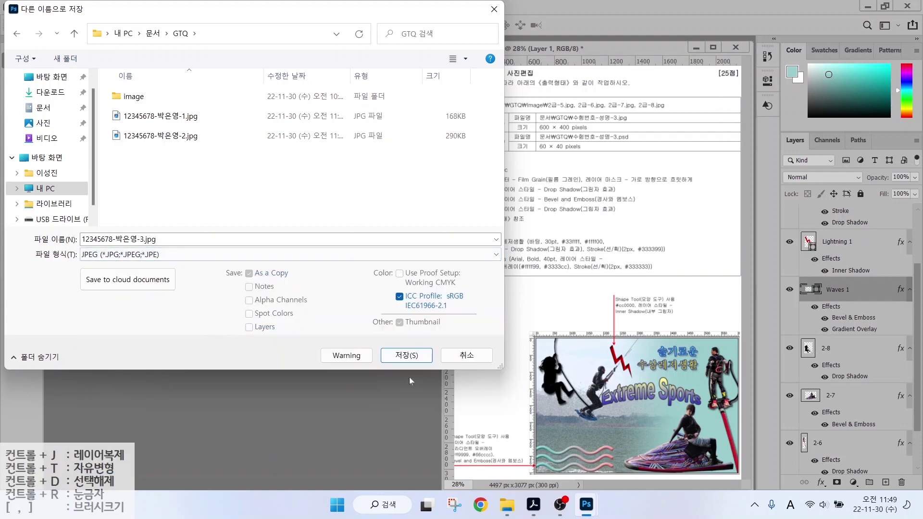
left_click(405, 356)
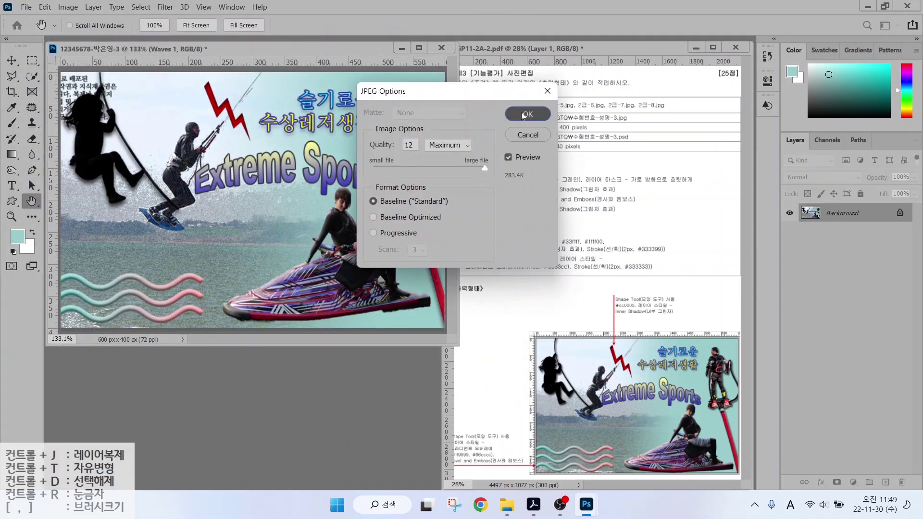
left_click(527, 116)
Resize the image to 60×40 px with the Image Size width set to 60.
left_click(67, 7)
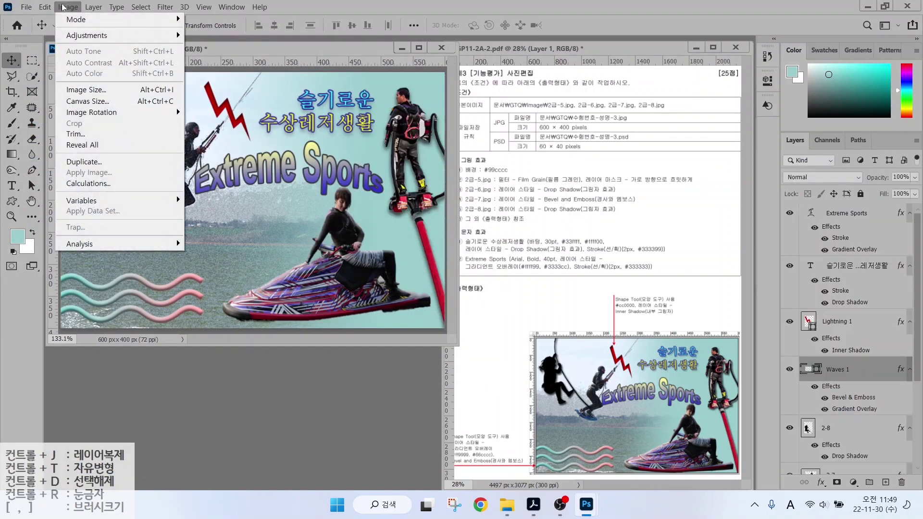
left_click(94, 91)
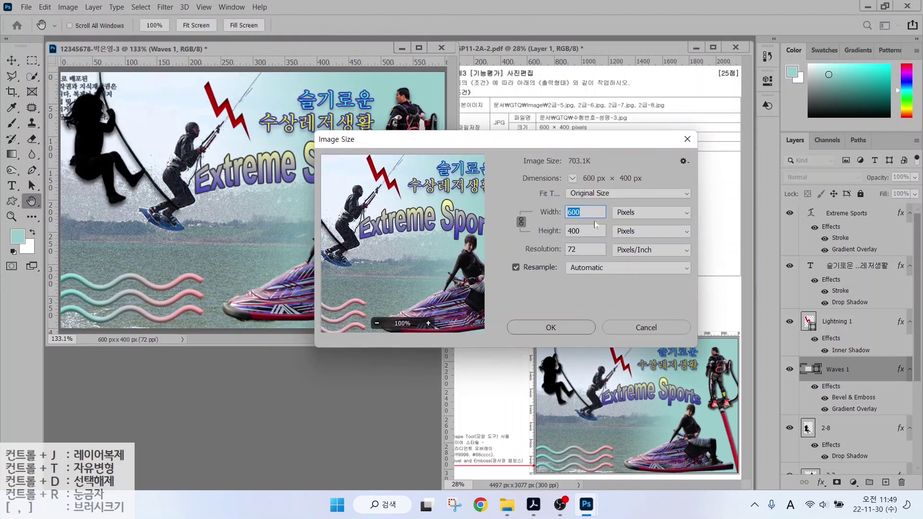
type("60")
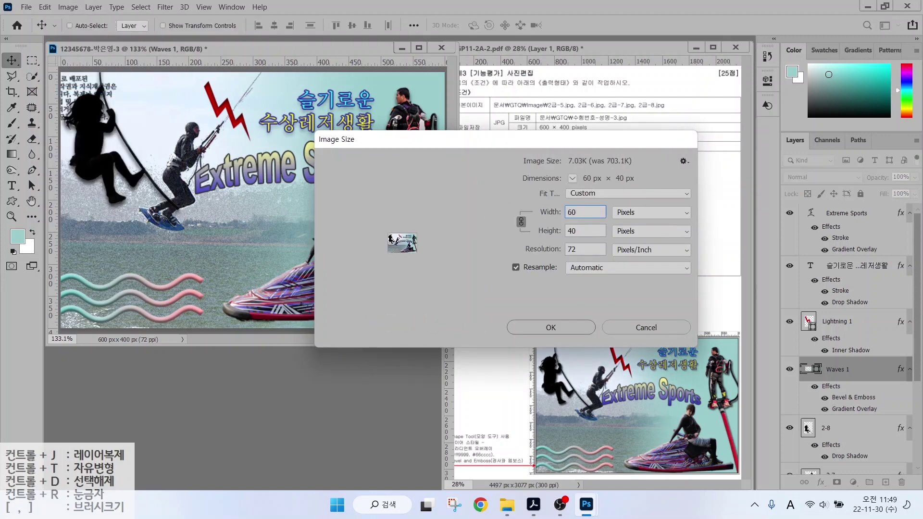
key("Return")
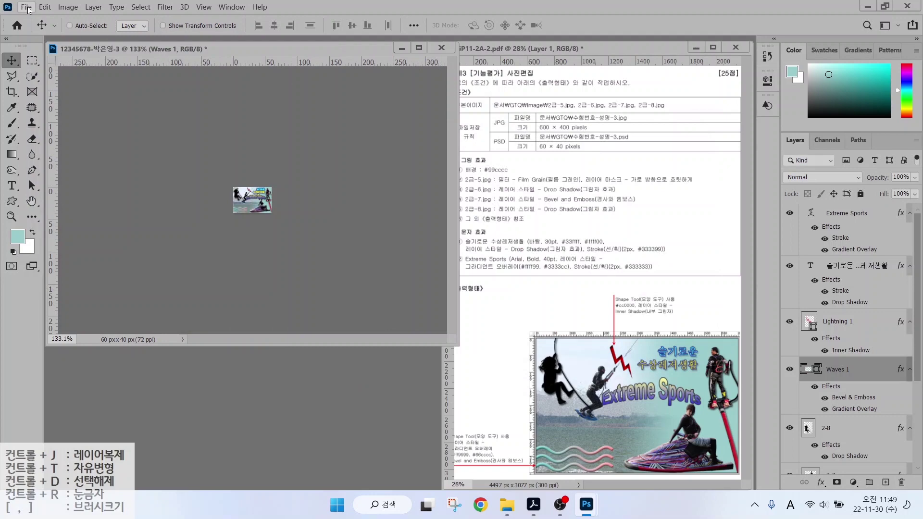
Save the 60×40 version as a PSD in the GTQ folder.
left_click(26, 7)
left_click(41, 136)
left_click(181, 38)
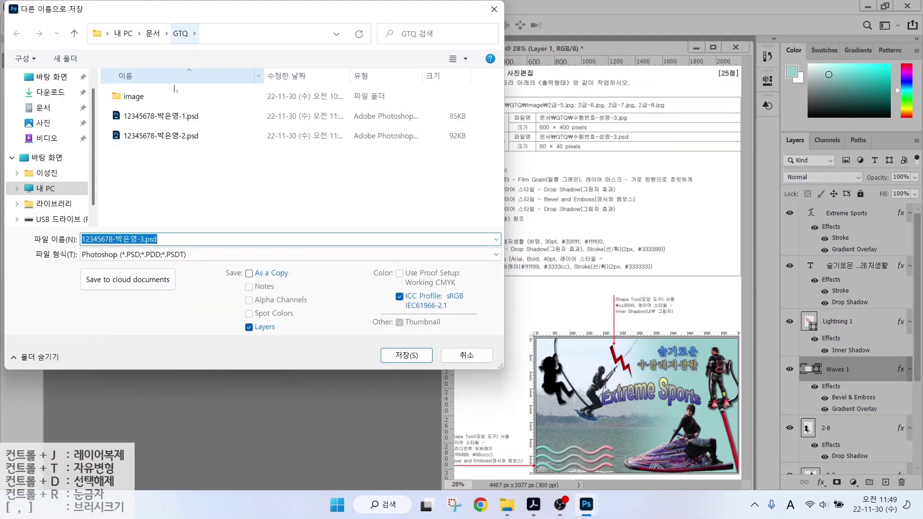
key("ctrl")
key("ctrl")
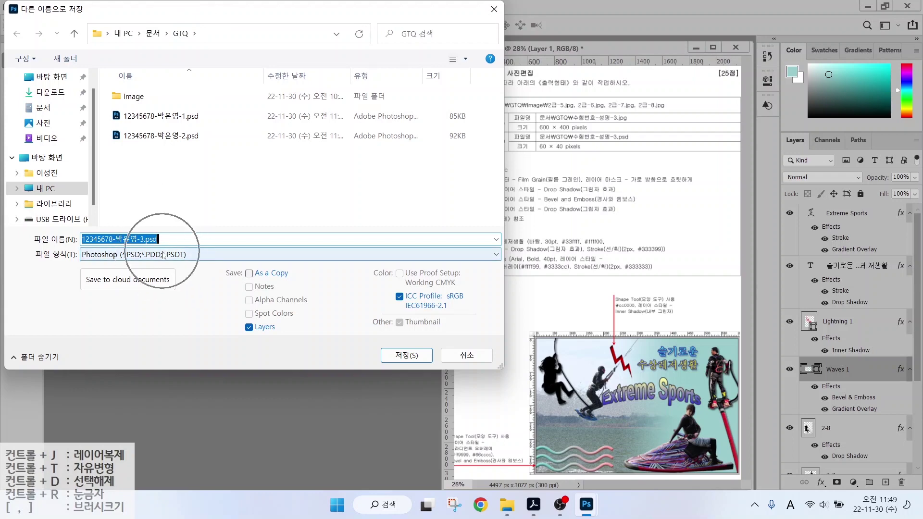
left_click(405, 356)
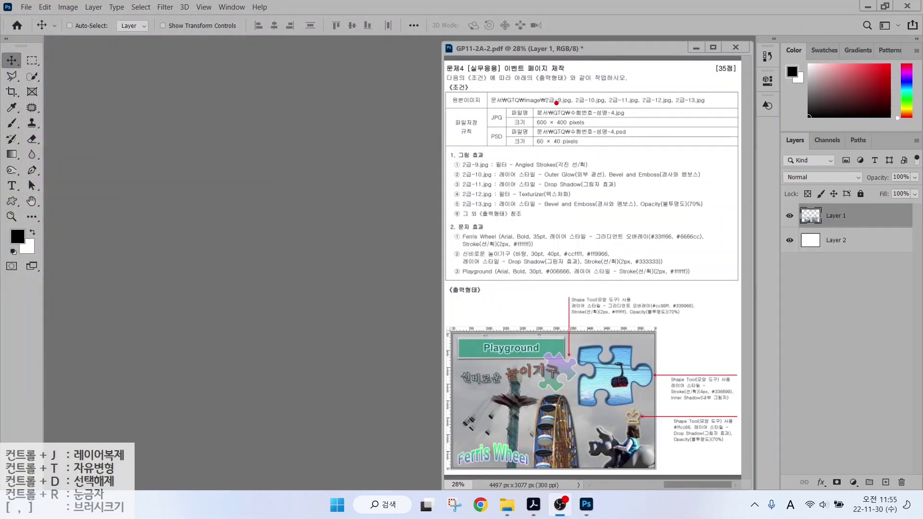
Start a new document and name it with the examinee number and name.
mouse_move(530, 101)
left_mouse_down()
mouse_move(631, 130)
mouse_move(588, 129)
mouse_move(618, 161)
left_mouse_up()
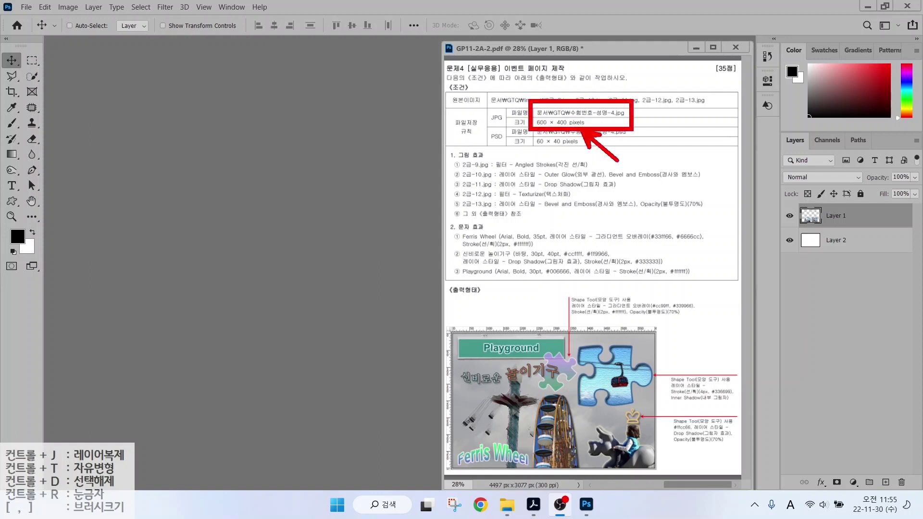
key("Escape")
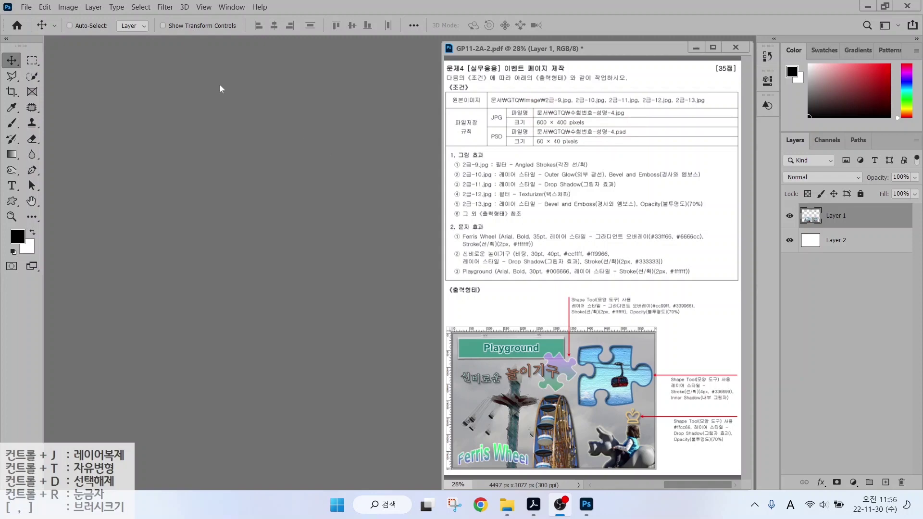
left_click(24, 8)
left_click(37, 18)
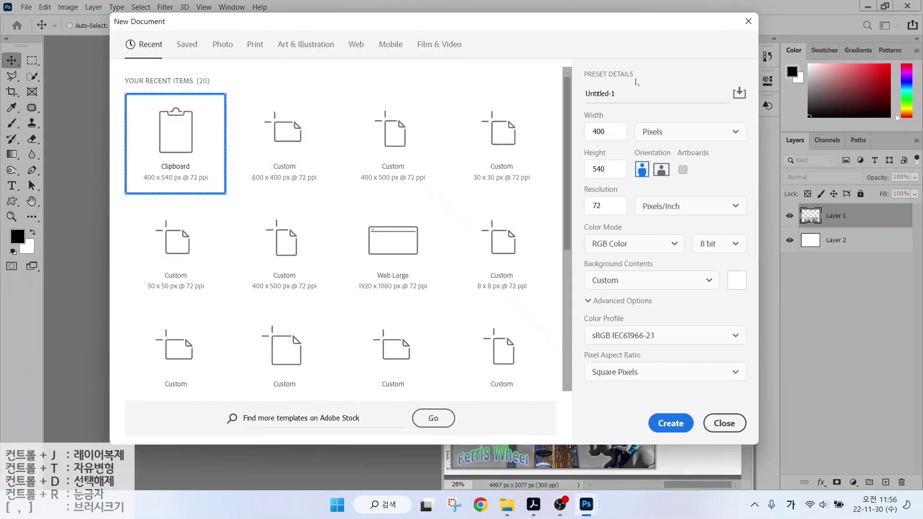
left_click(609, 93)
key("ctrl+a")
type("1")
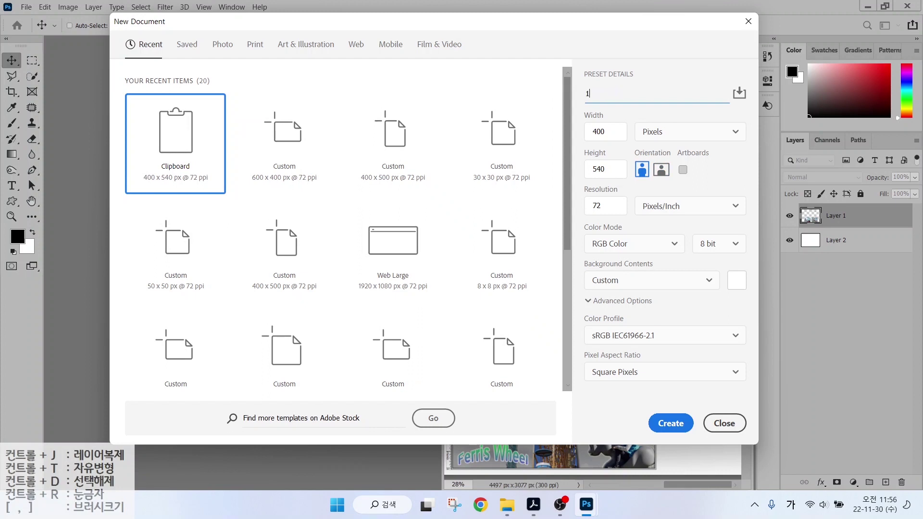
type("2345678-")
key("Hangul")
Set the document to 600 × 400 px and create it.
left_click(594, 131)
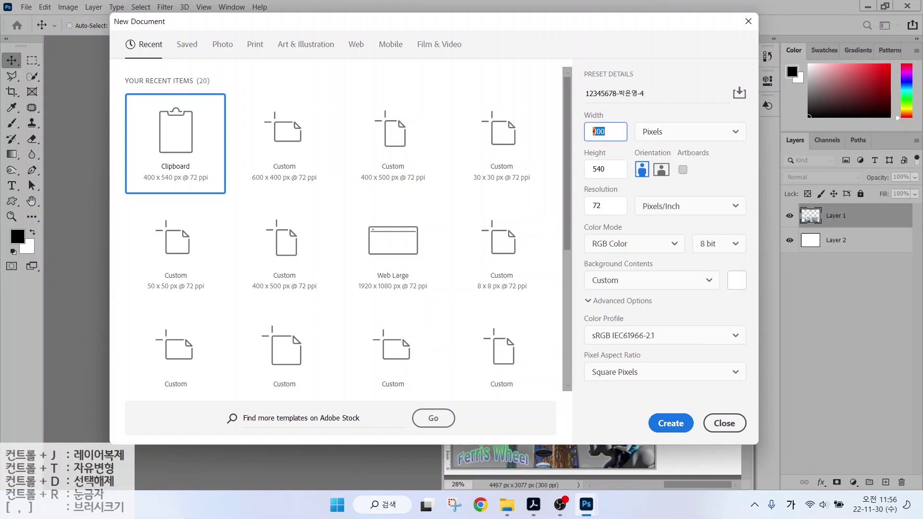
type("600")
key("Tab")
key("Tab")
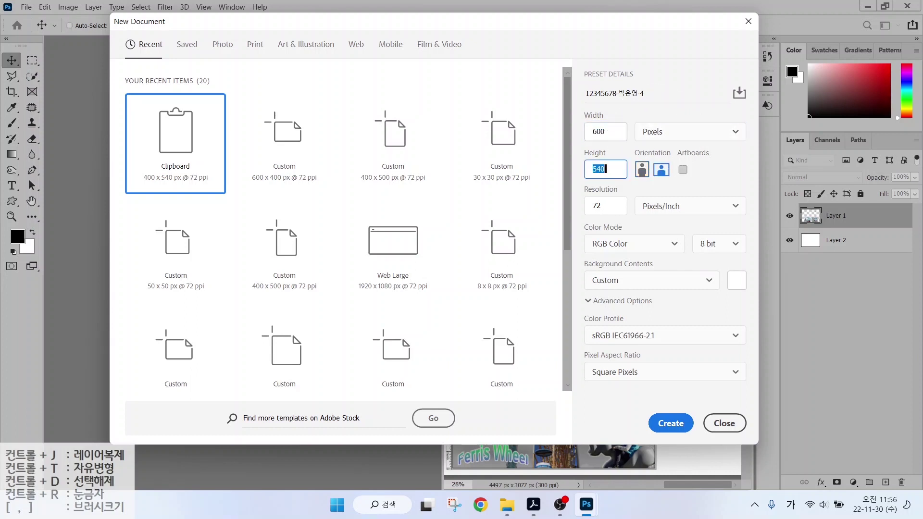
type("40")
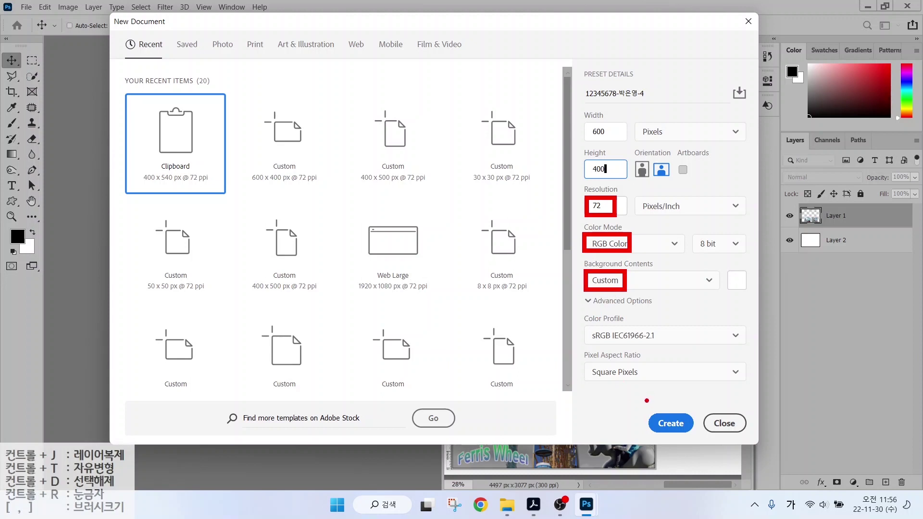
left_click(683, 431)
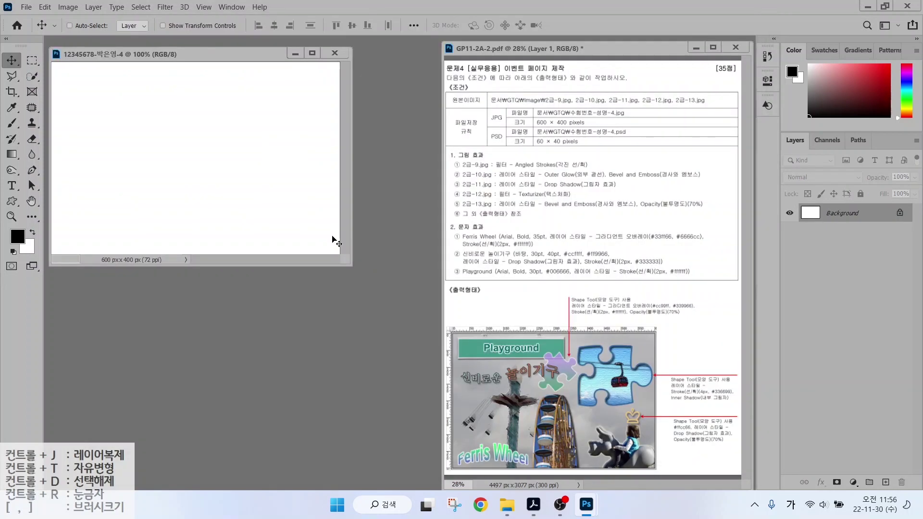
Show rulers, fit the new canvas to the window, and open 2급-9.jpg.
key("ctrl+r")
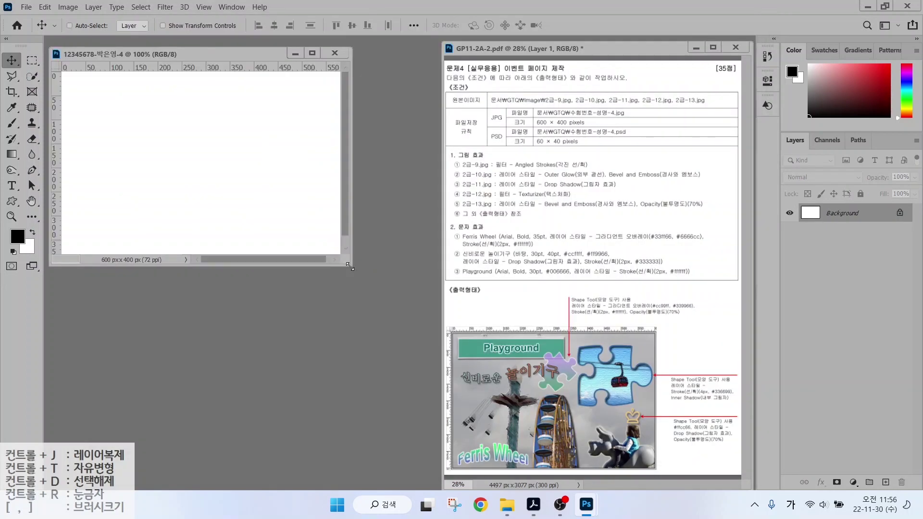
left_click_drag(348, 264, 450, 335)
key("ctrl+0")
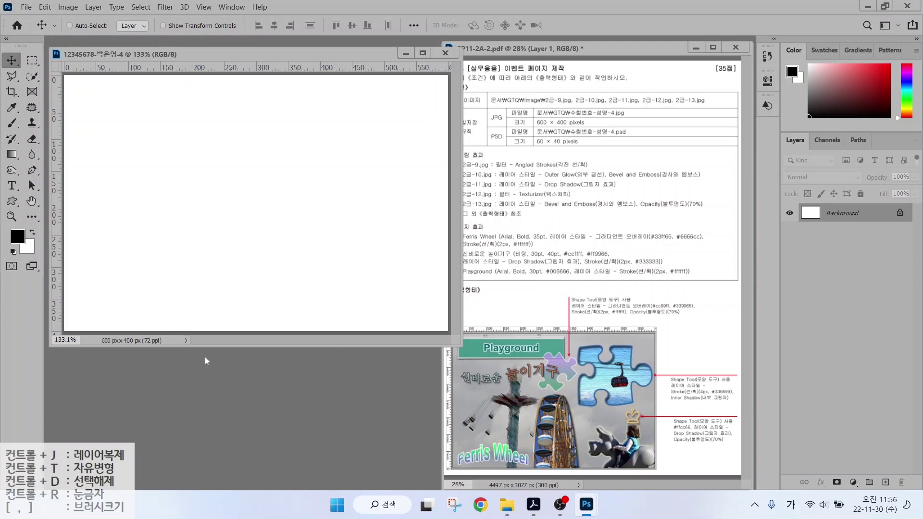
key("ctrl+o")
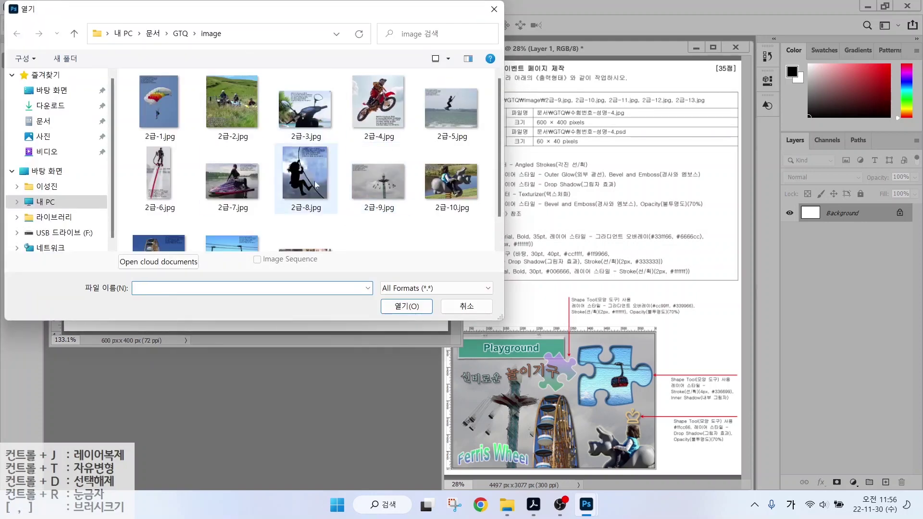
double_click(373, 185)
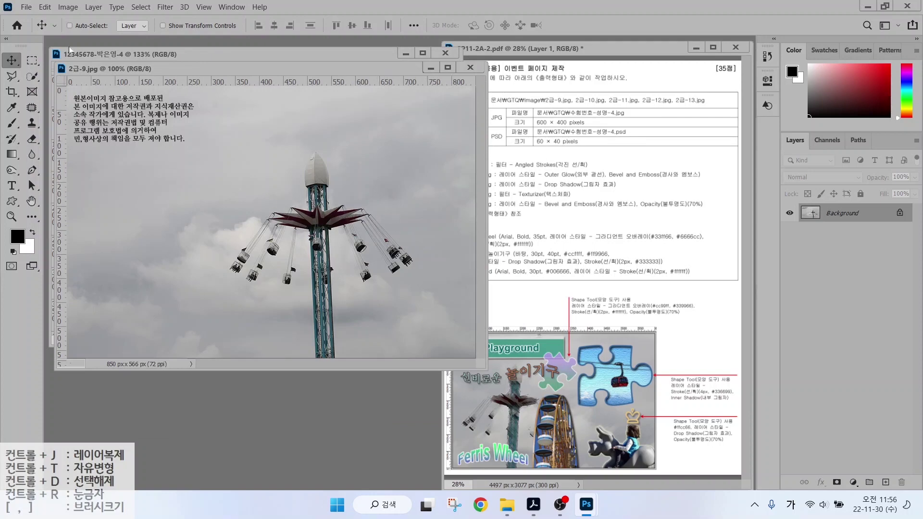
Resize the 2급-9.jpg photo to 600 × 400 px.
left_click(68, 7)
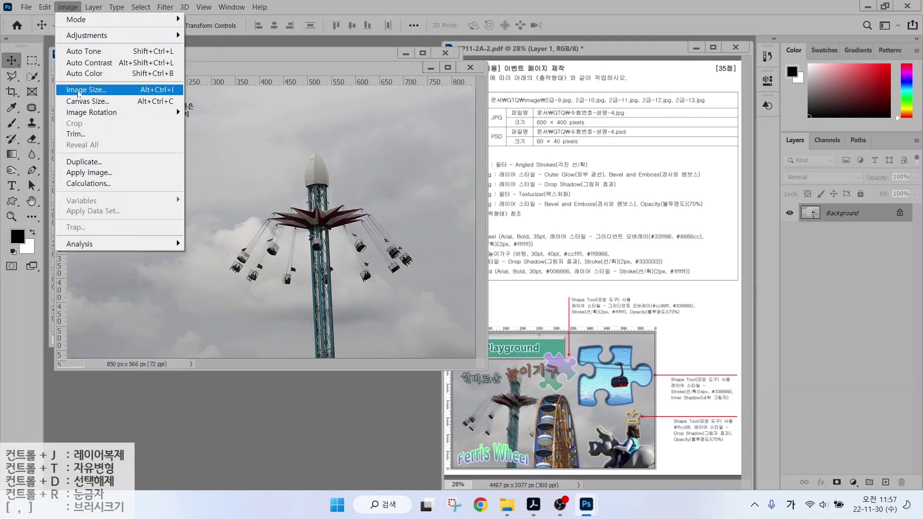
left_click(78, 91)
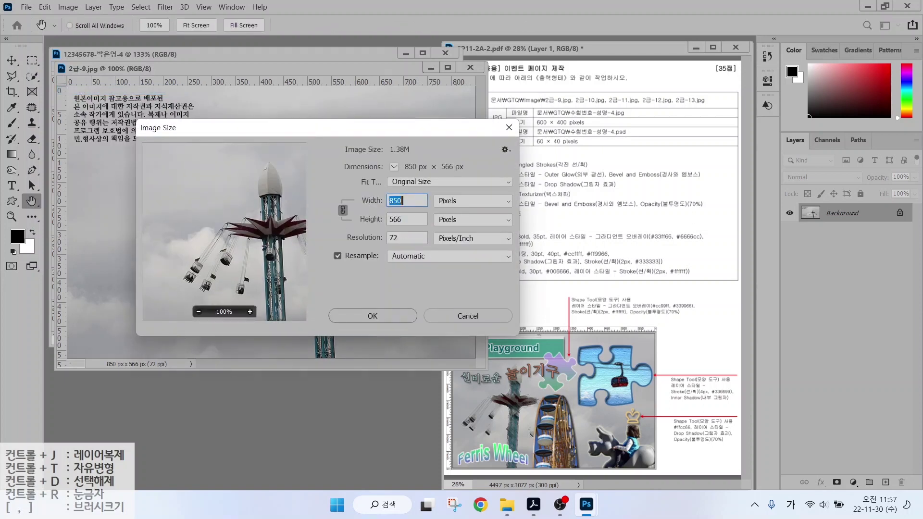
type("600")
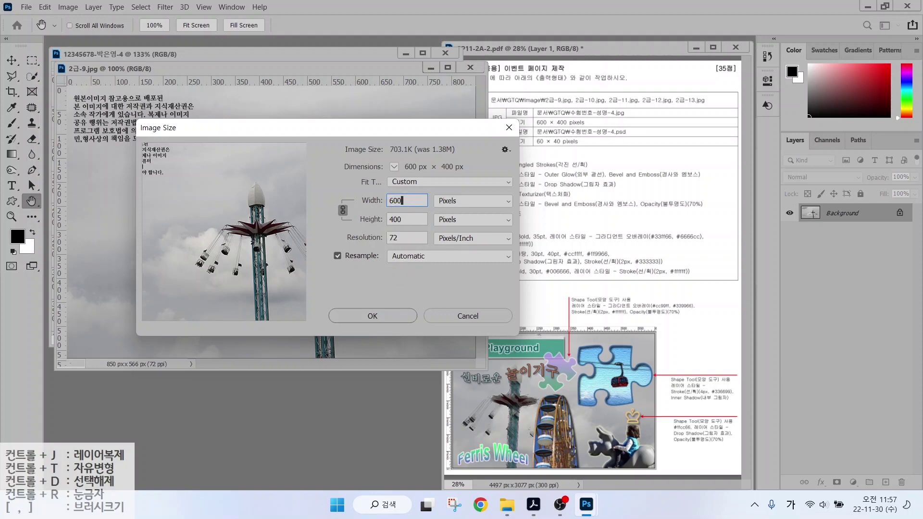
key("Return")
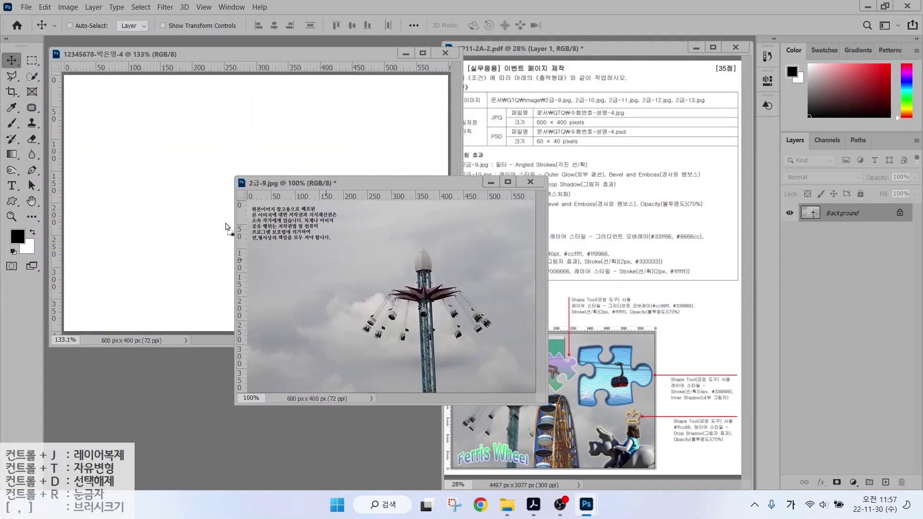
Paste the photo into the new document to fill the canvas and close 2급-9.jpg unsaved.
left_click(191, 226)
key("ctrl+v")
left_click_drag(291, 250, 293, 187)
left_click(530, 182)
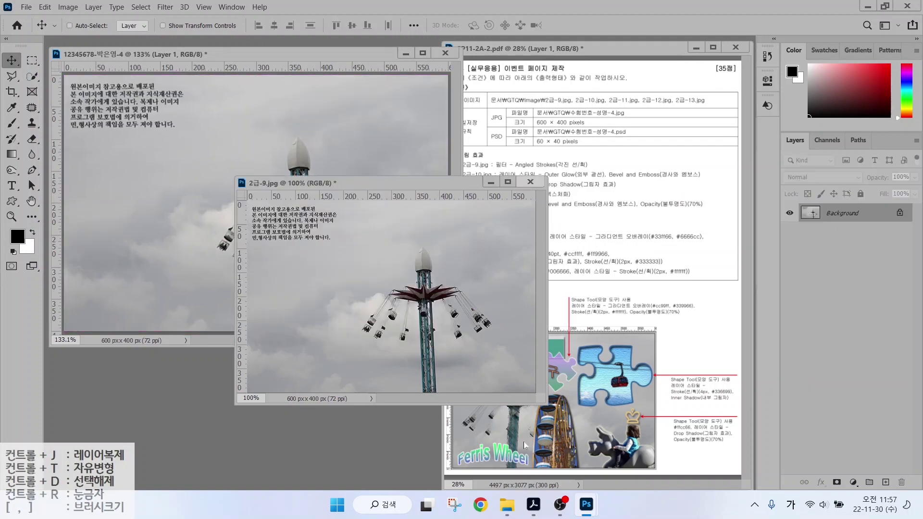
left_click(479, 196)
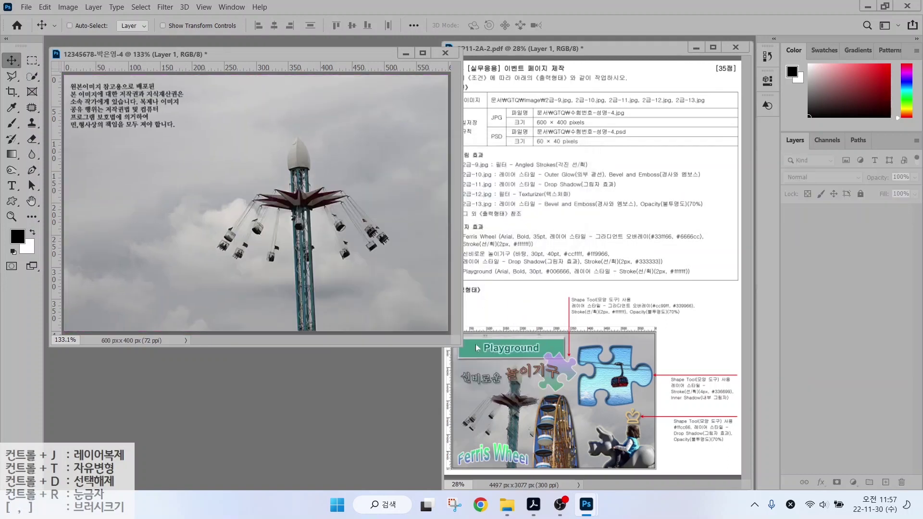
key("ctrl+t")
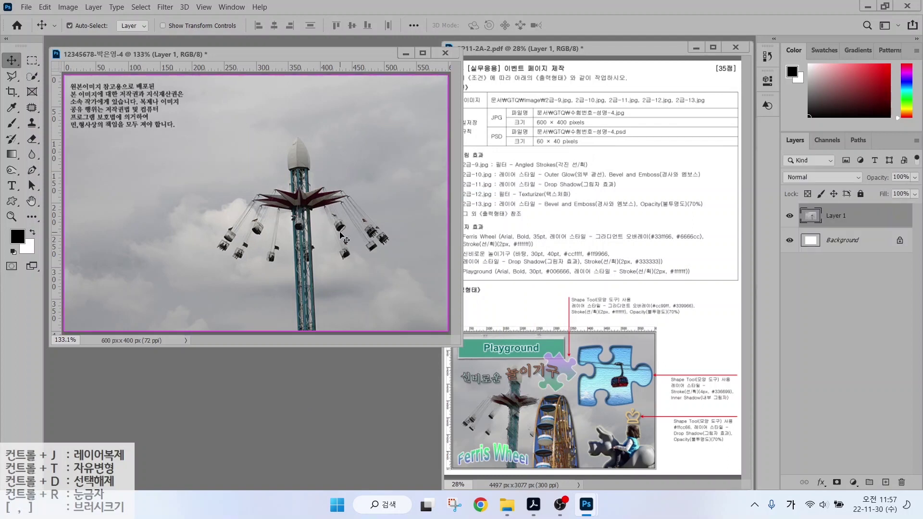
Flip Layer 1 horizontally, scale it to about 119%, and move the tower up-left.
right_click(325, 197)
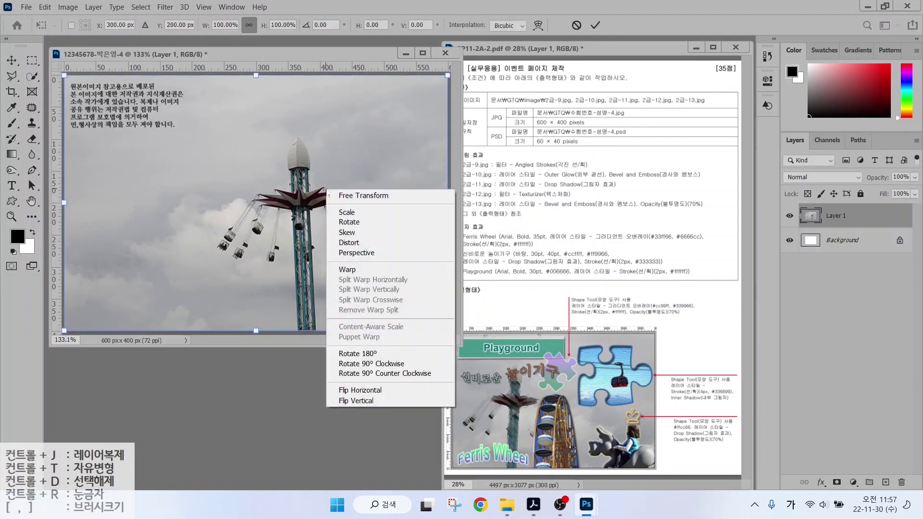
left_click(358, 390)
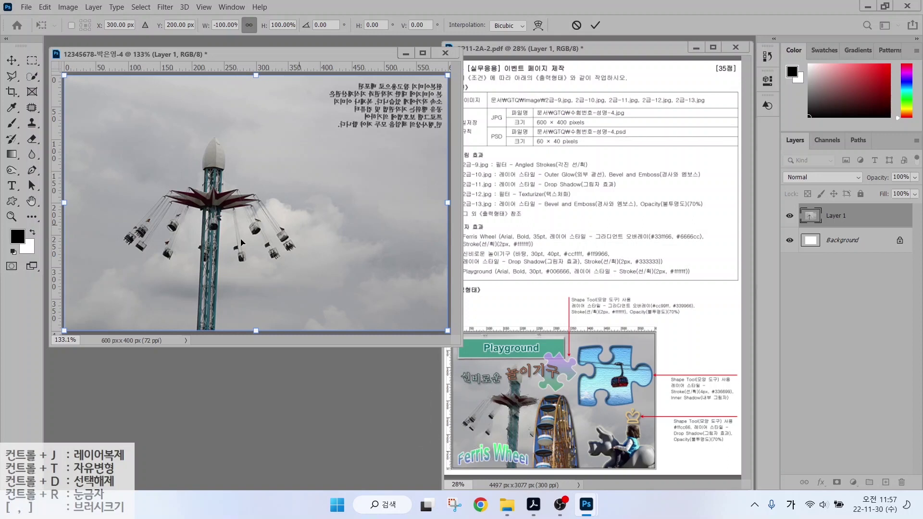
left_click_drag(258, 332, 282, 379)
left_click_drag(285, 289, 260, 255)
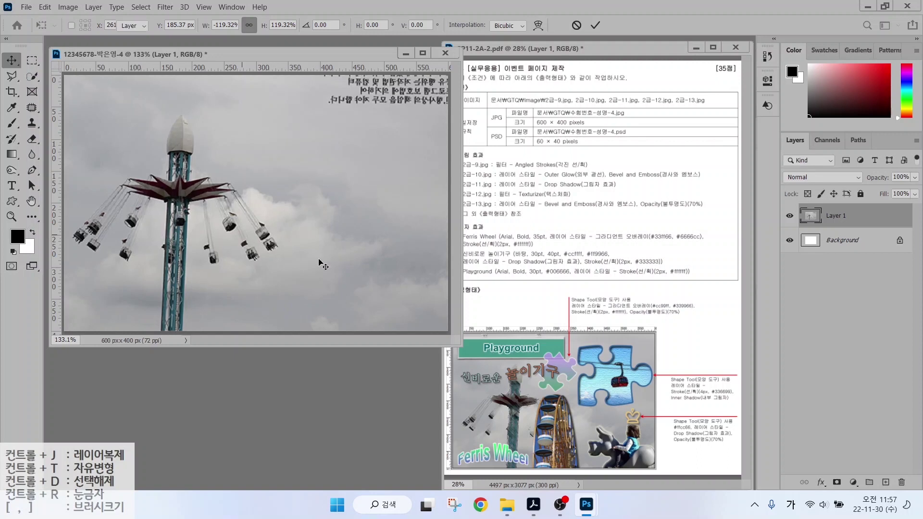
key("Return")
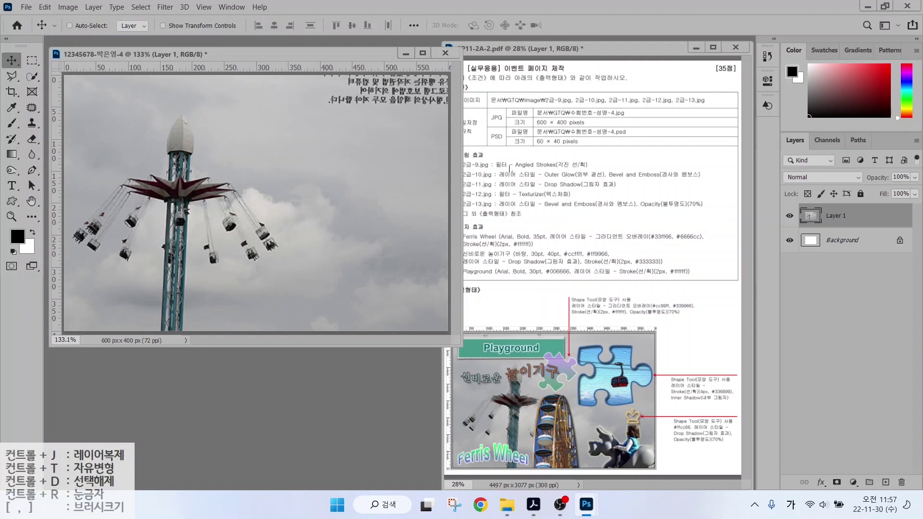
Apply the Brush Strokes > Angled Strokes filter from the Filter Gallery to the swing-ride layer.
left_click(167, 8)
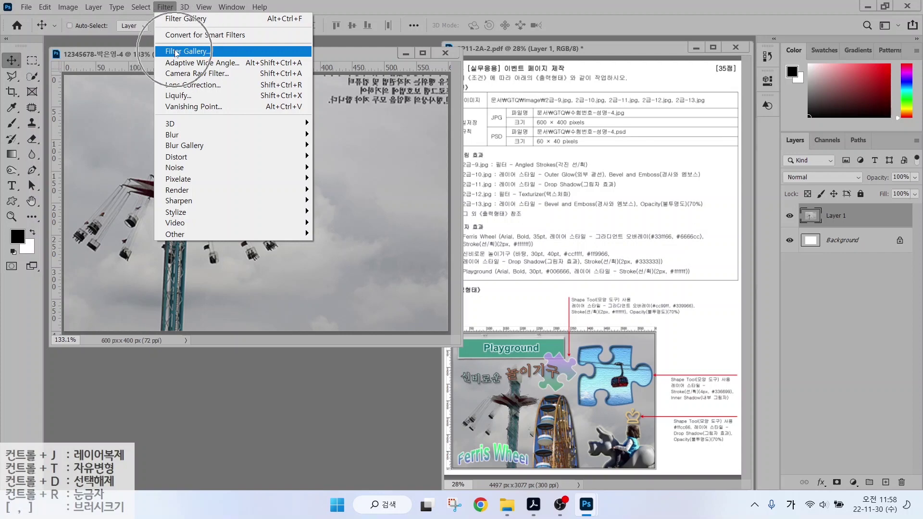
left_click(175, 51)
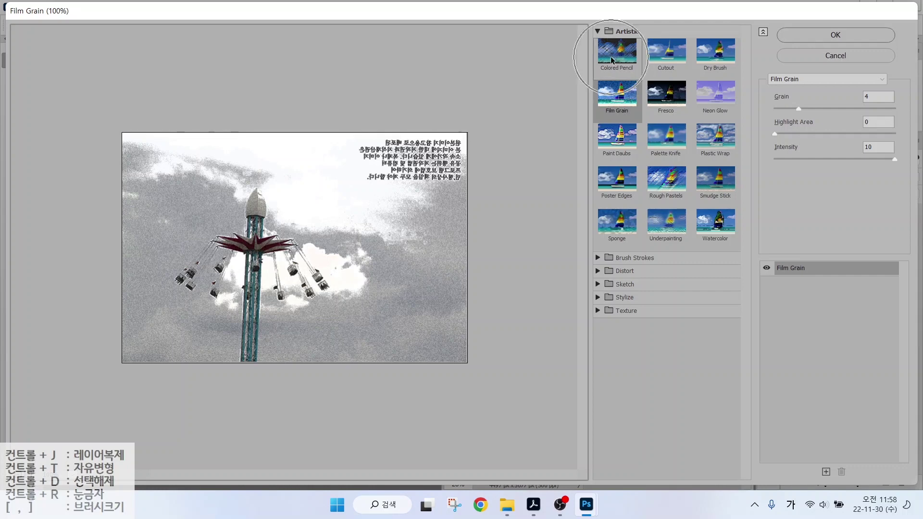
left_click(596, 32)
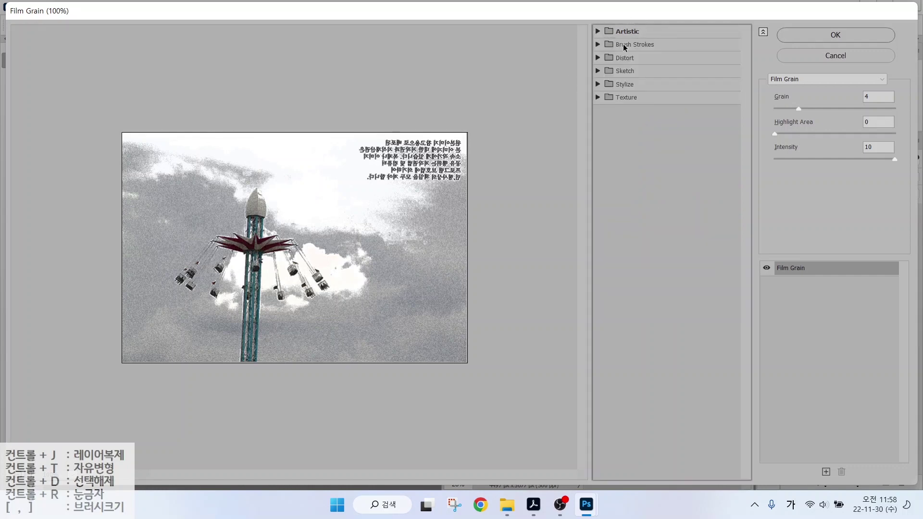
left_click(597, 44)
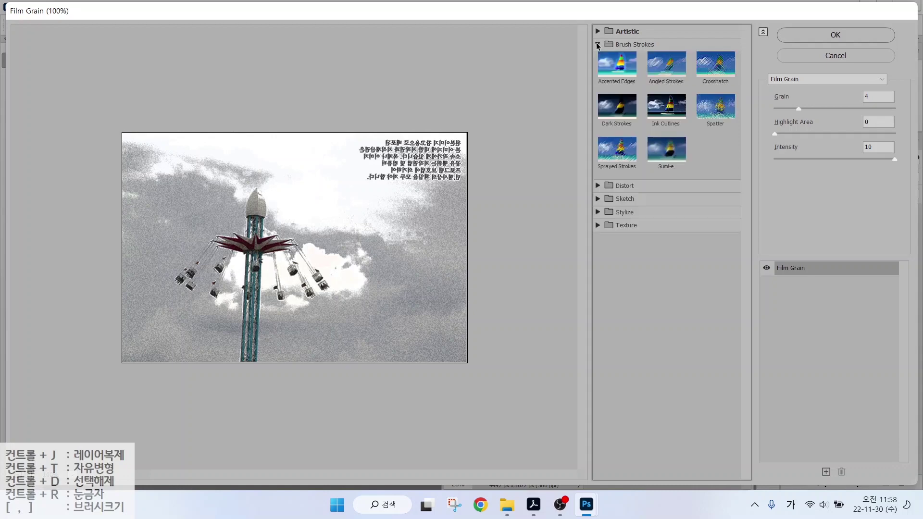
left_click(660, 68)
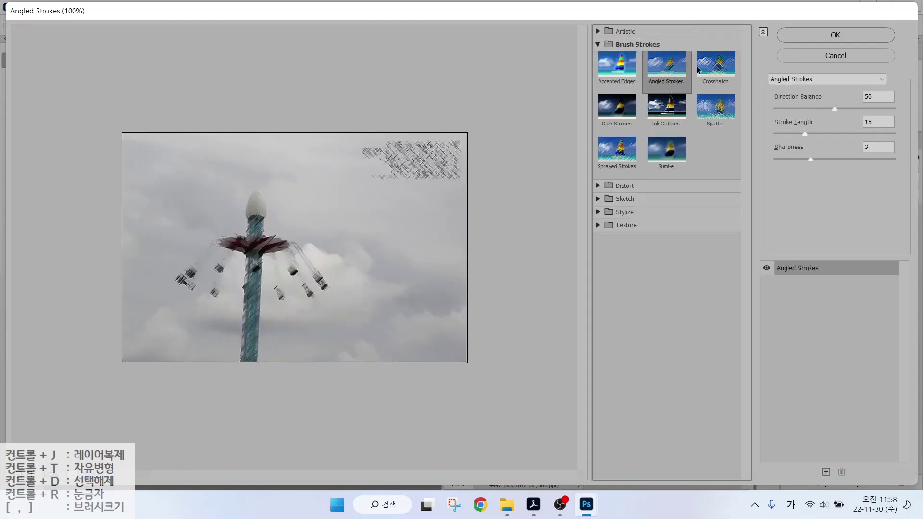
left_click(829, 37)
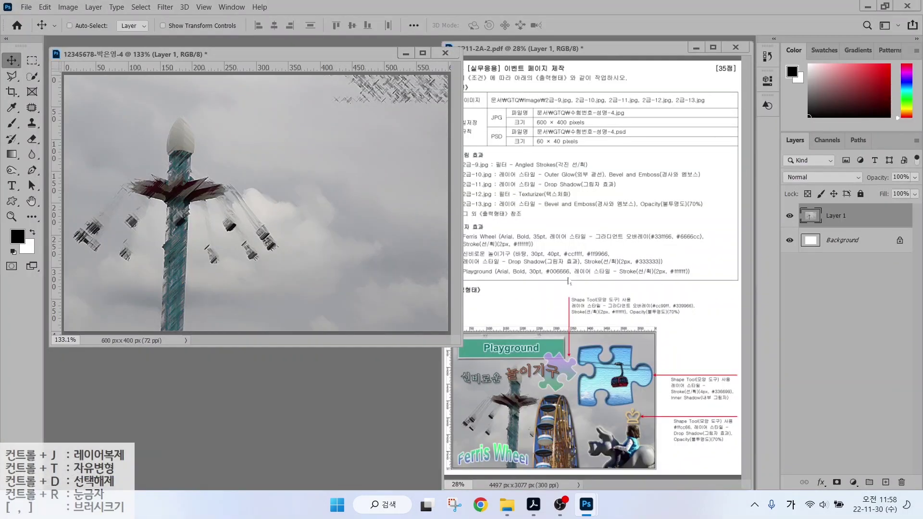
Rename Layer 1 to 2-9 and open the photo 2급-10.jpg.
double_click(835, 216)
type("2-9")
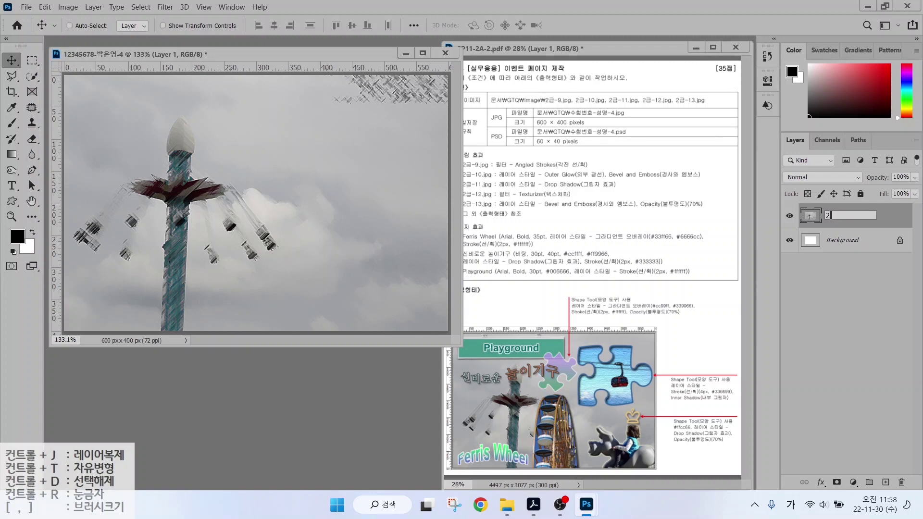
key("Return")
double_click(386, 382)
double_click(451, 181)
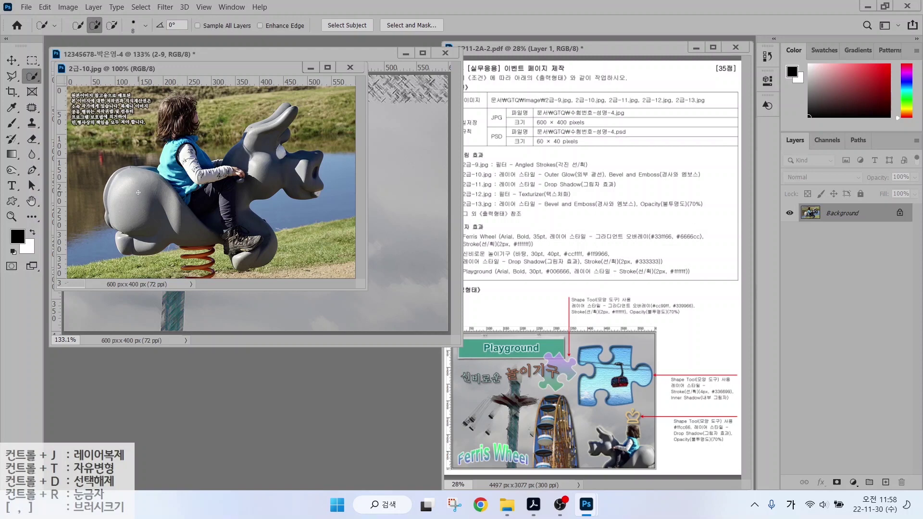
Select the child on the grey hippo, move it into the composite, and name the layer 2-10.
mouse_move(138, 192)
left_mouse_down()
mouse_move(192, 225)
mouse_move(254, 240)
mouse_move(284, 125)
mouse_move(237, 160)
mouse_move(192, 108)
mouse_move(178, 113)
mouse_move(171, 139)
left_mouse_up()
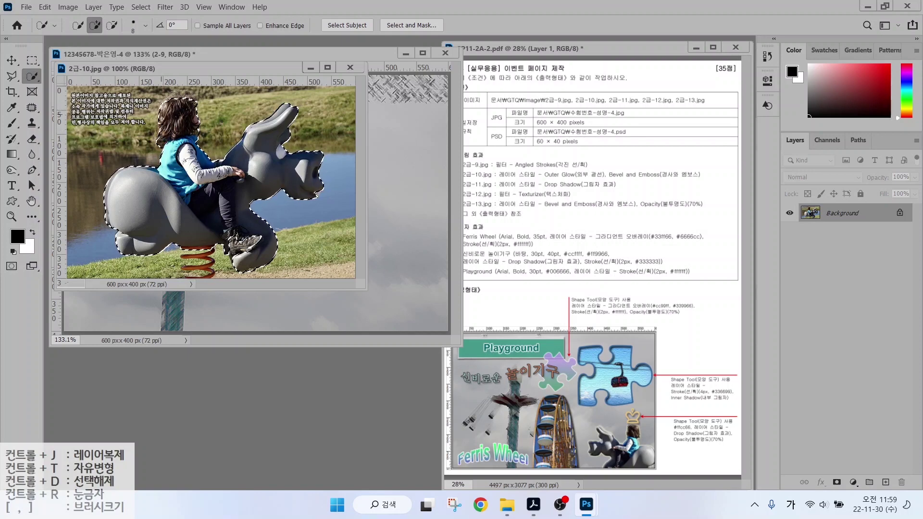
left_click_drag(163, 68, 184, 187)
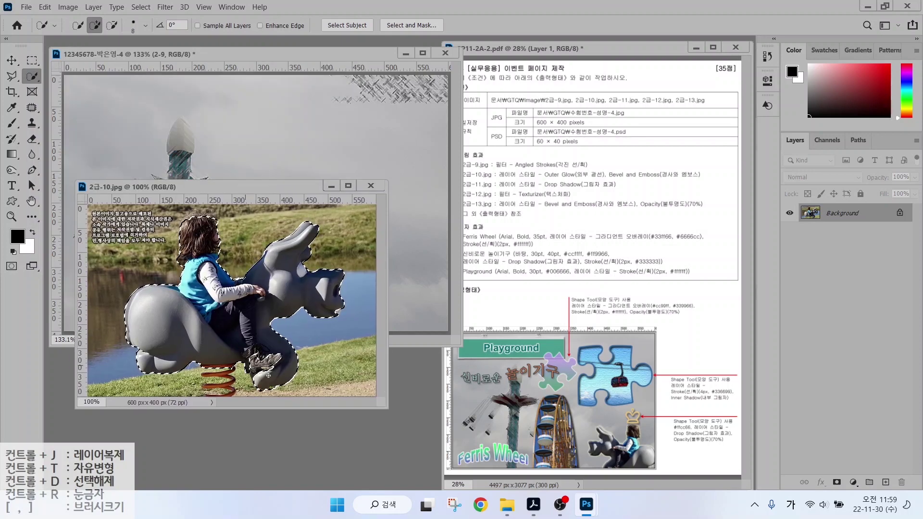
key("v")
left_click_drag(269, 375, 339, 273)
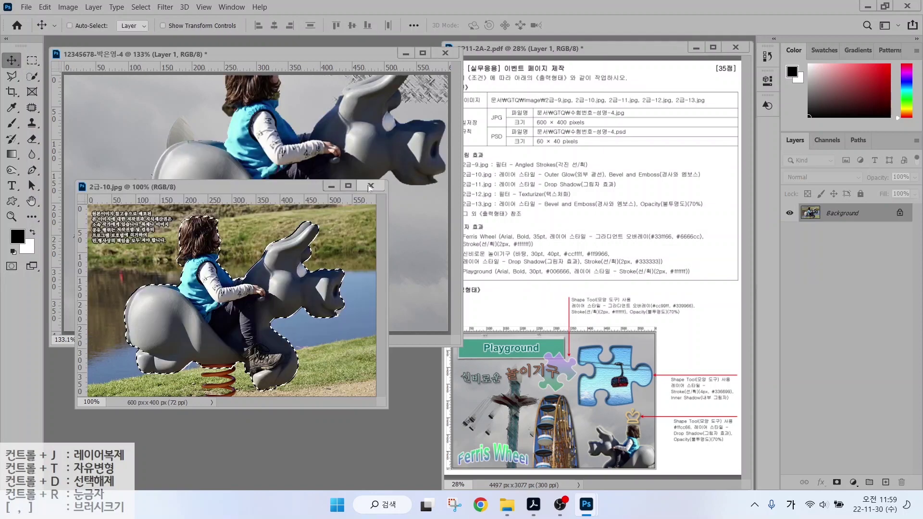
left_click(370, 186)
double_click(839, 215)
type("2-10")
key("Return")
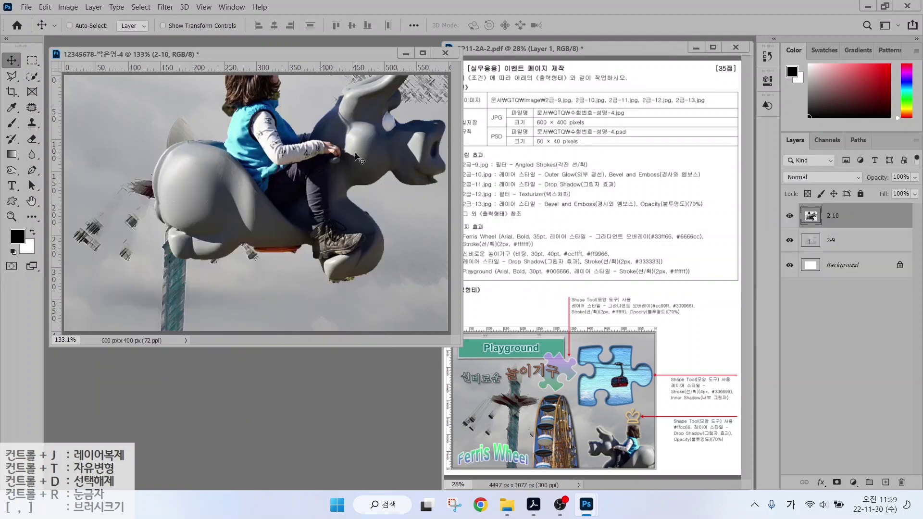
Mirror layer 2-10 horizontally and scale it to about 48% at the bottom right.
key("ctrl+t")
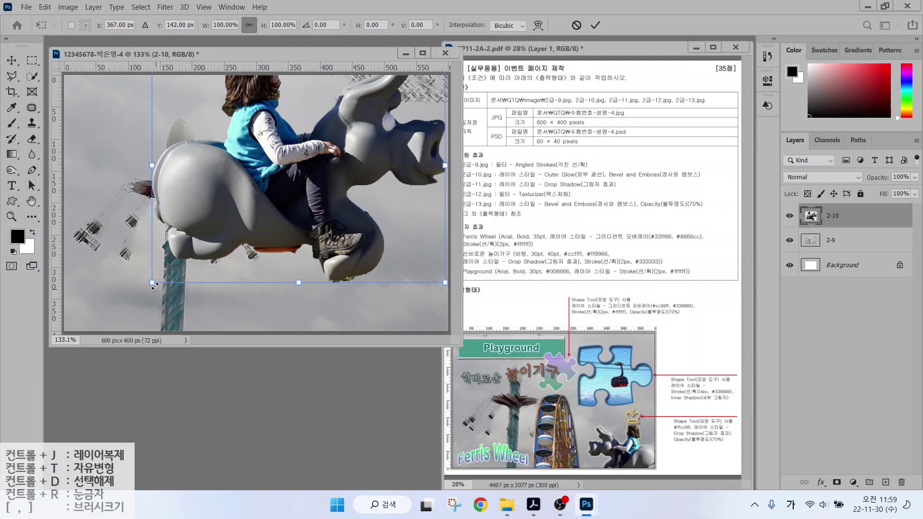
left_click_drag(153, 283, 288, 206)
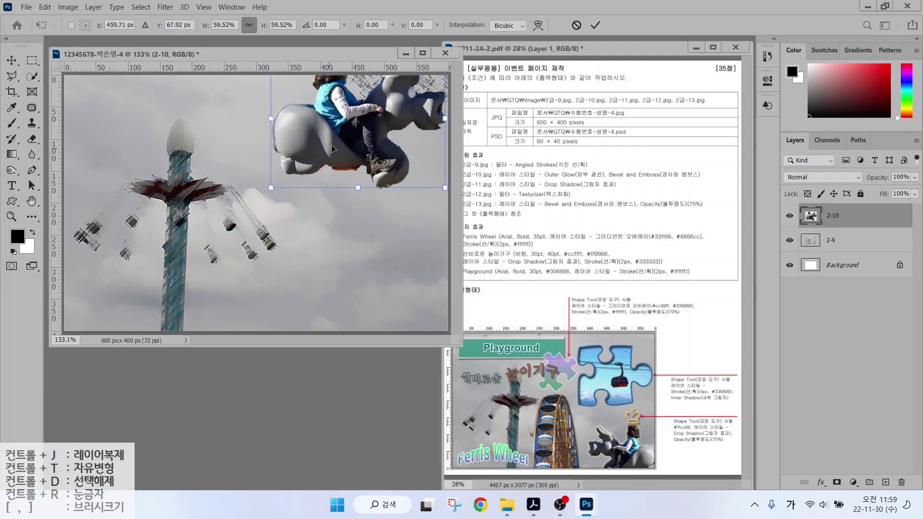
left_click_drag(333, 149, 293, 256)
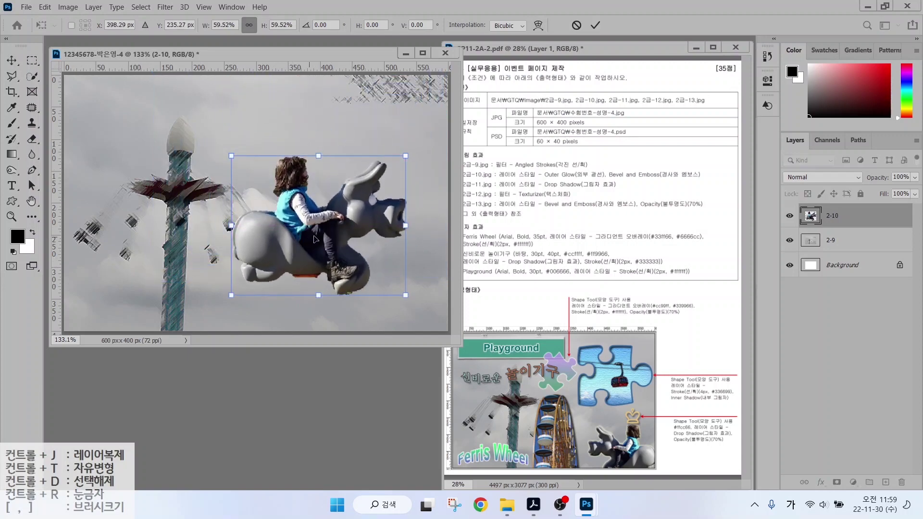
right_click(315, 240)
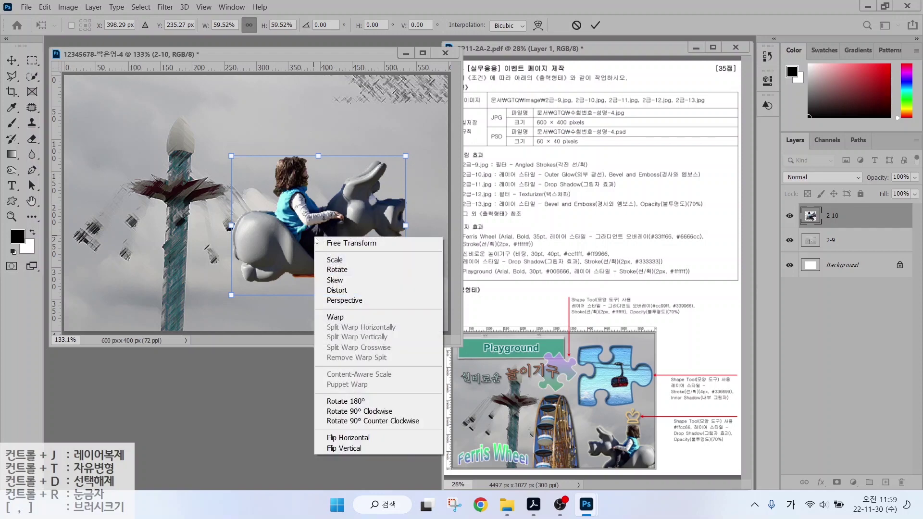
left_click(350, 437)
left_click_drag(350, 264, 414, 340)
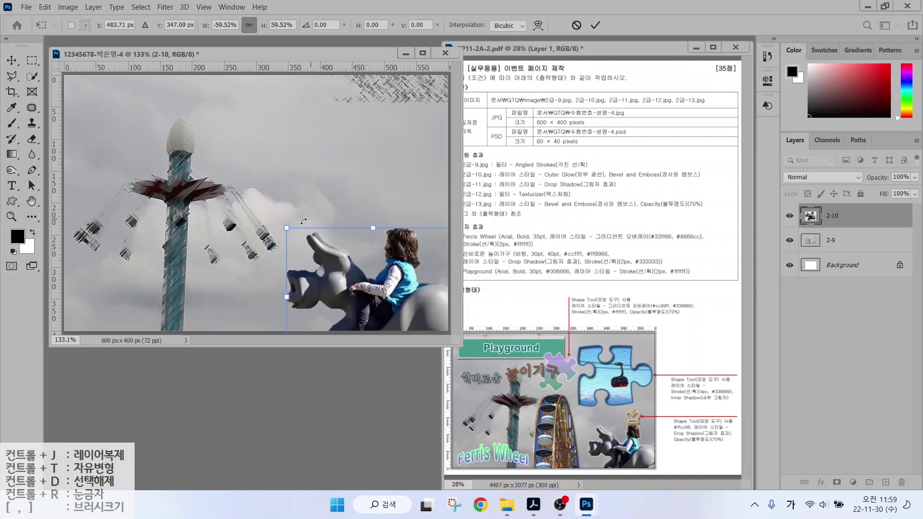
left_click_drag(287, 228, 320, 254)
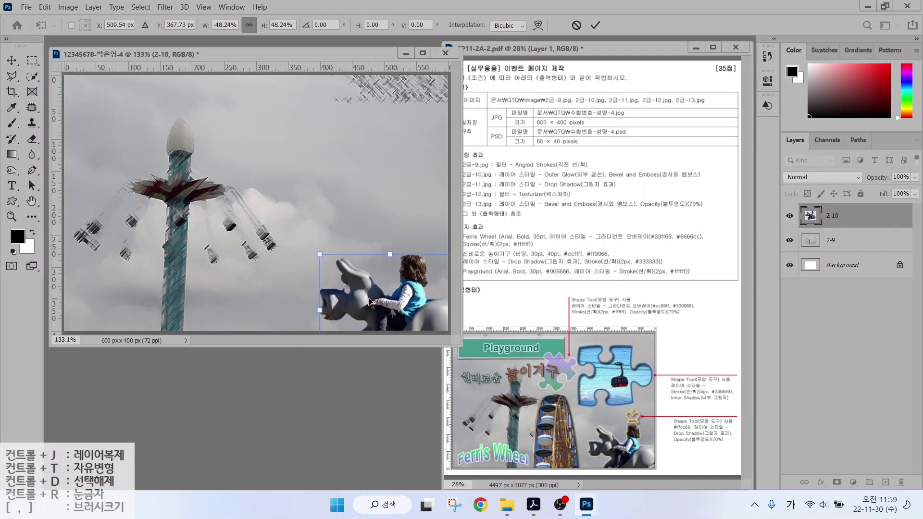
left_click_drag(369, 302, 369, 286)
key("Return")
Add Outer Glow and Bevel & Emboss to layer 2-10, then open 2급-11.jpg.
key("ctrl")
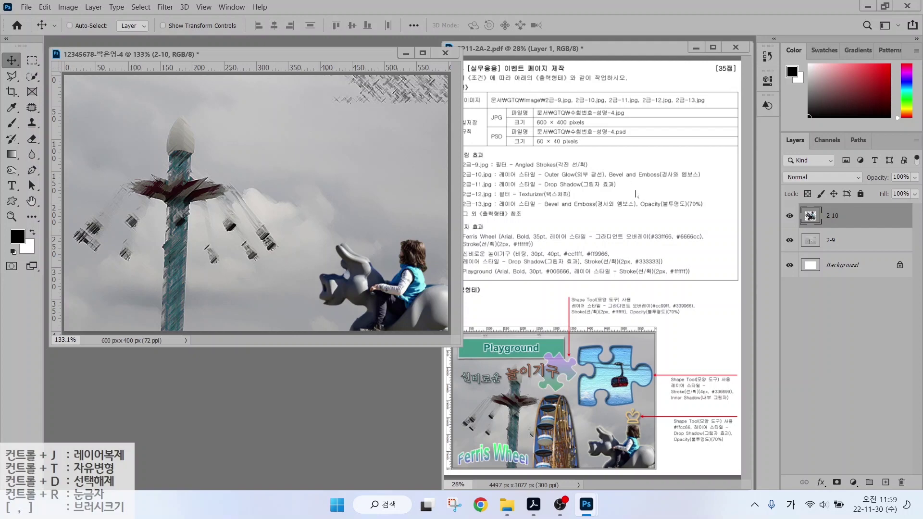
left_click(820, 482)
left_click(838, 465)
left_click(415, 251)
key("Return")
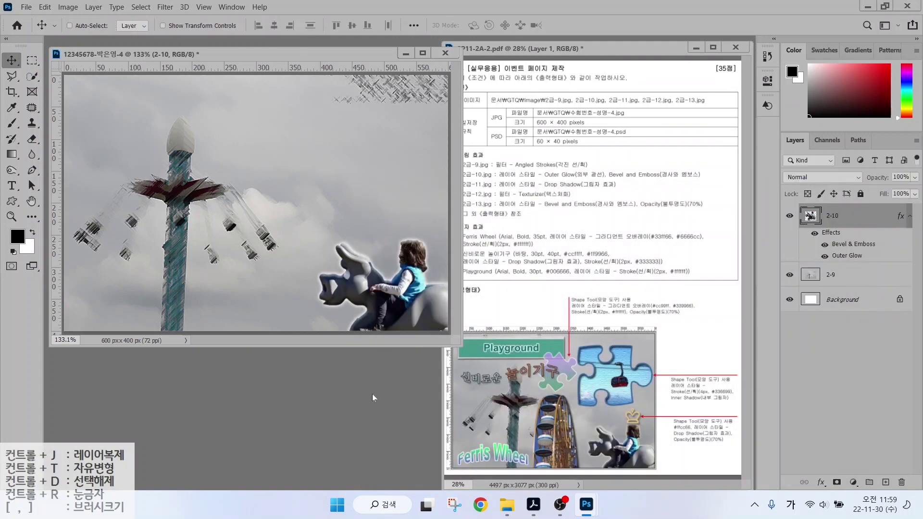
key("ctrl+o")
left_click(409, 304)
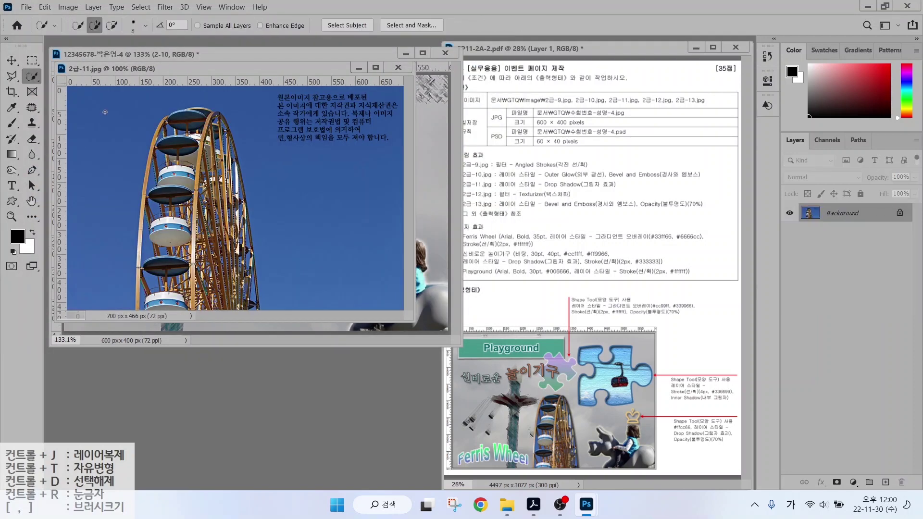
Select the Ferris wheel, bring it into the composite, and name the layer 2-11.
key("bracketright")
key("bracketright")
key("bracketright")
key("bracketright")
key("bracketright")
key("bracketright")
mouse_move(197, 170)
left_mouse_down()
mouse_move(223, 302)
mouse_move(154, 226)
mouse_move(153, 188)
mouse_move(149, 288)
mouse_move(163, 144)
mouse_move(188, 119)
mouse_move(211, 120)
mouse_move(247, 288)
mouse_move(192, 140)
mouse_move(178, 176)
mouse_move(212, 159)
mouse_move(241, 202)
mouse_move(255, 298)
mouse_move(183, 117)
mouse_move(413, 104)
left_mouse_up()
key("v")
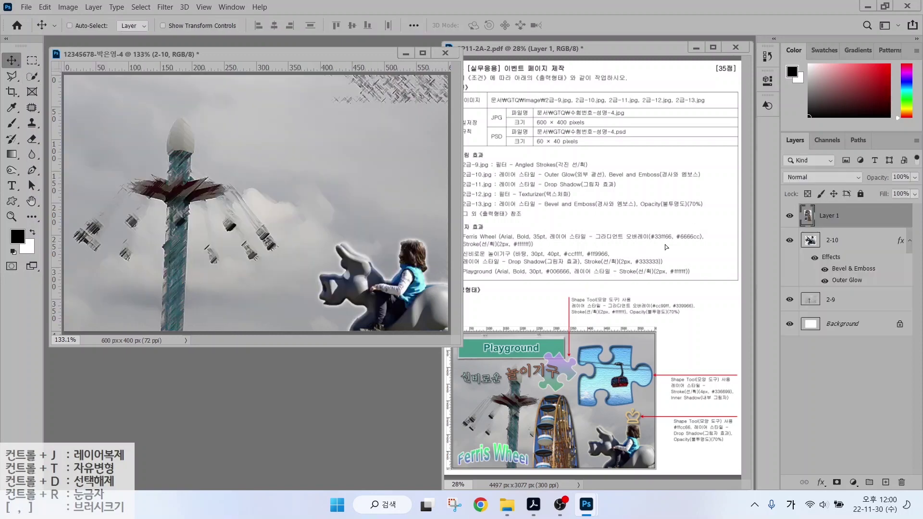
double_click(831, 215)
type("2-11")
key("Return")
Scale the Ferris wheel to about 56% and centre it on the canvas.
key("ctrl+t")
left_click_drag(343, 79, 395, 159)
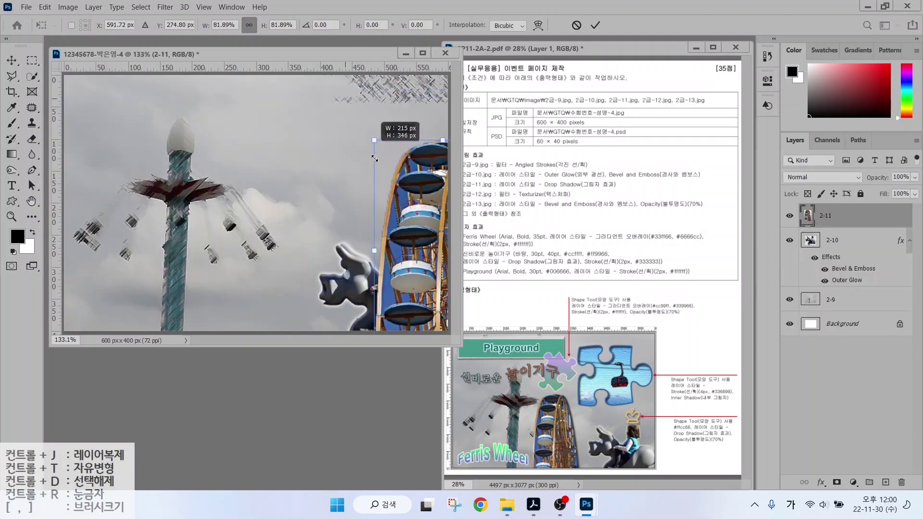
left_click_drag(422, 216, 220, 217)
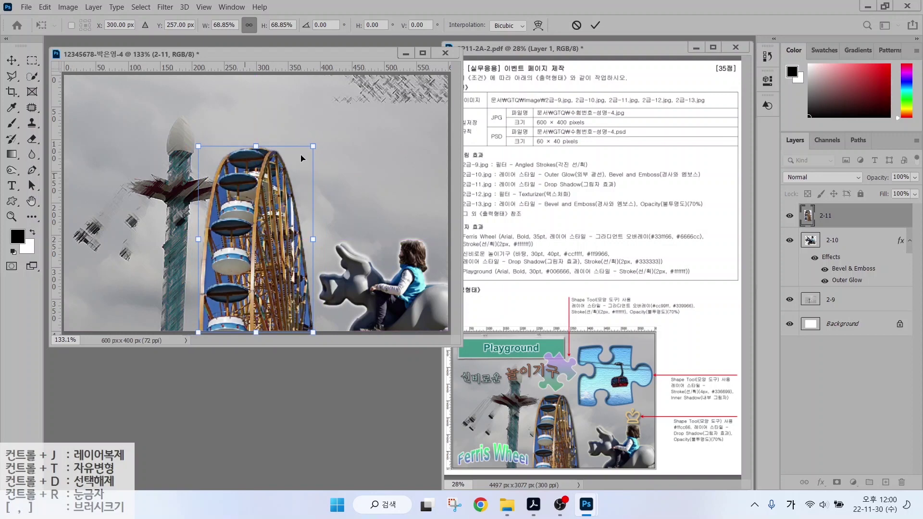
left_click_drag(314, 145, 296, 183)
left_click_drag(253, 253, 256, 252)
key("Right")
key("Right")
key("Right")
key("Right")
key("Right")
key("Right")
key("Return")
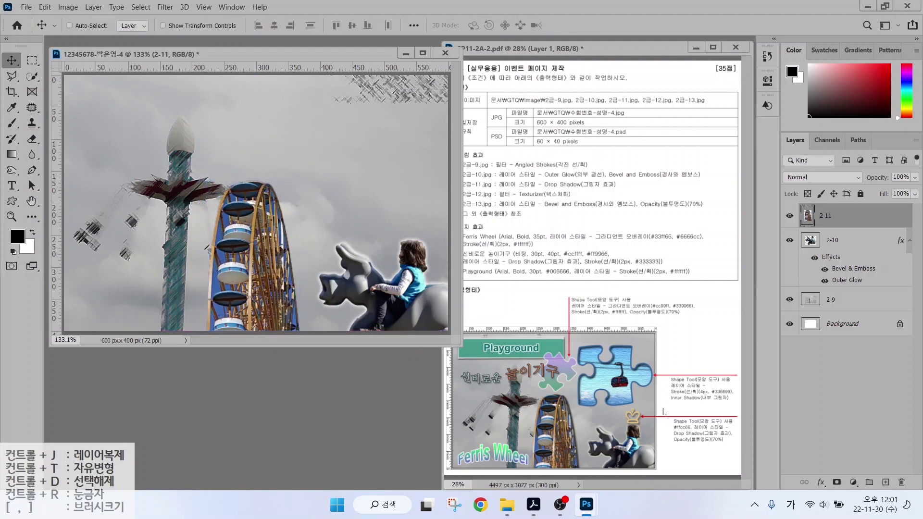
Give layer 2-11 a Drop Shadow and select 2급-12.jpg to open.
left_click(820, 482)
left_click(827, 475)
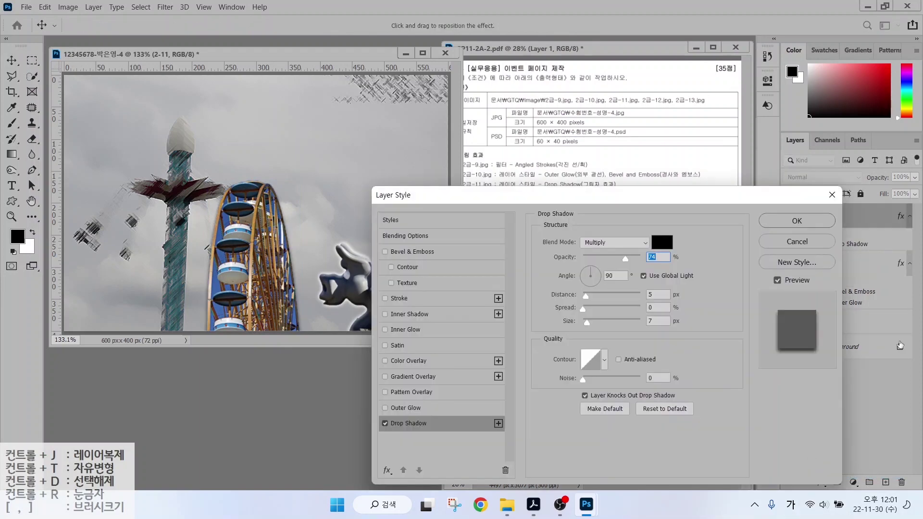
key("Return")
key("ctrl+o")
scroll(315, 181, "down", 1)
left_click(232, 217)
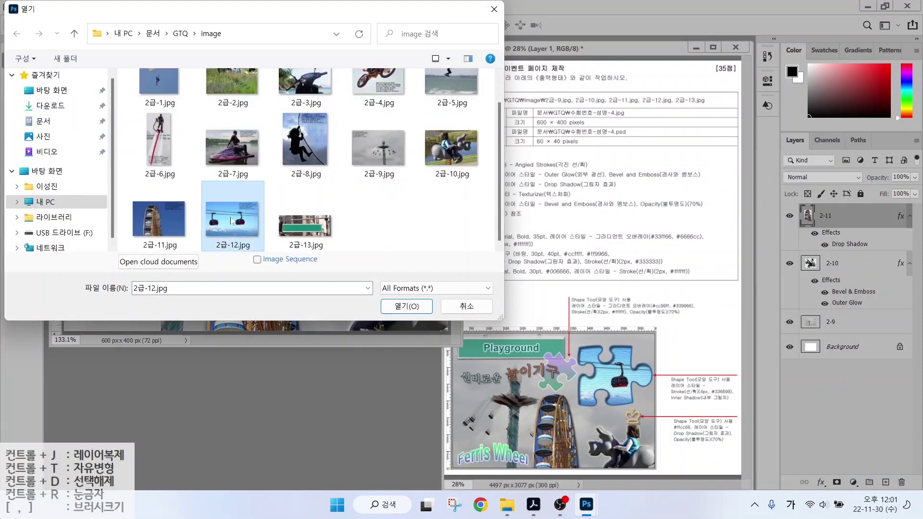
Open 2급-12.jpg and paste the cable-car photo into the composite.
left_click(390, 310)
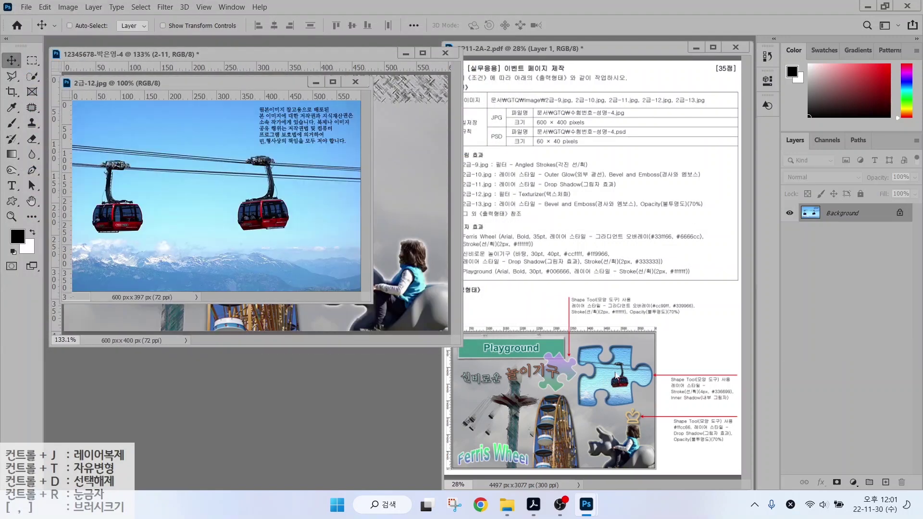
left_click_drag(626, 351, 661, 318)
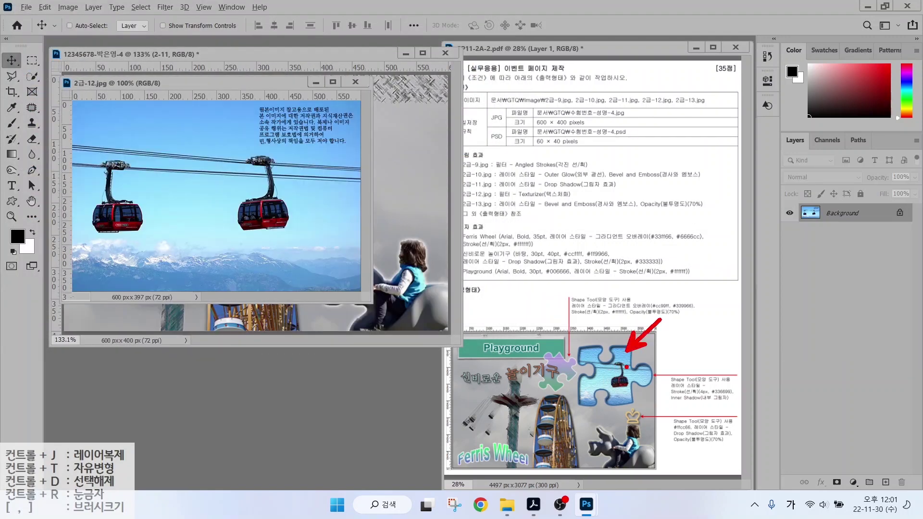
key("Escape")
left_click_drag(186, 85, 212, 210)
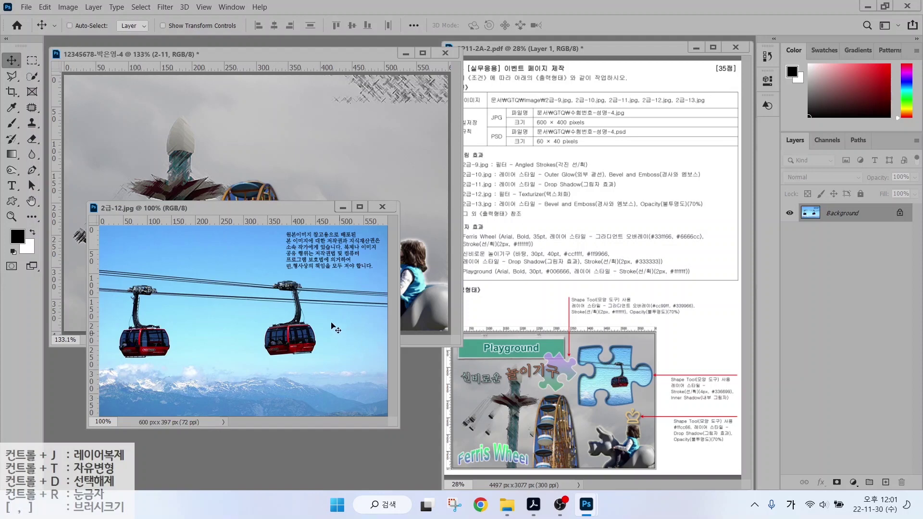
mouse_move(314, 358)
left_mouse_down()
mouse_move(255, 340)
mouse_move(277, 270)
mouse_move(332, 308)
mouse_move(319, 345)
left_mouse_up()
key("Escape")
left_click(213, 169)
key("ctrl+v")
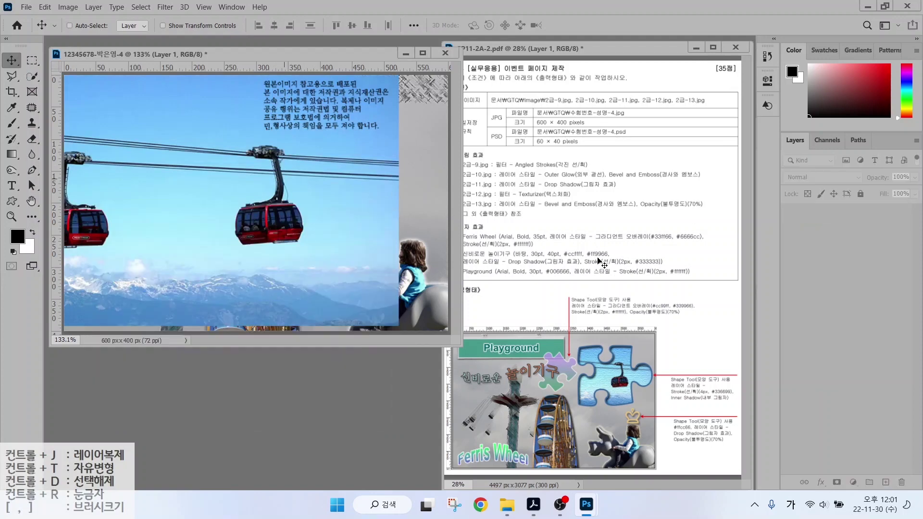
Name the pasted layer 2-12, scale it to about 64%, and move it upper right.
double_click(834, 216)
type("2-12")
key("Return")
left_click_drag(315, 221, 283, 237)
key("ctrl+t")
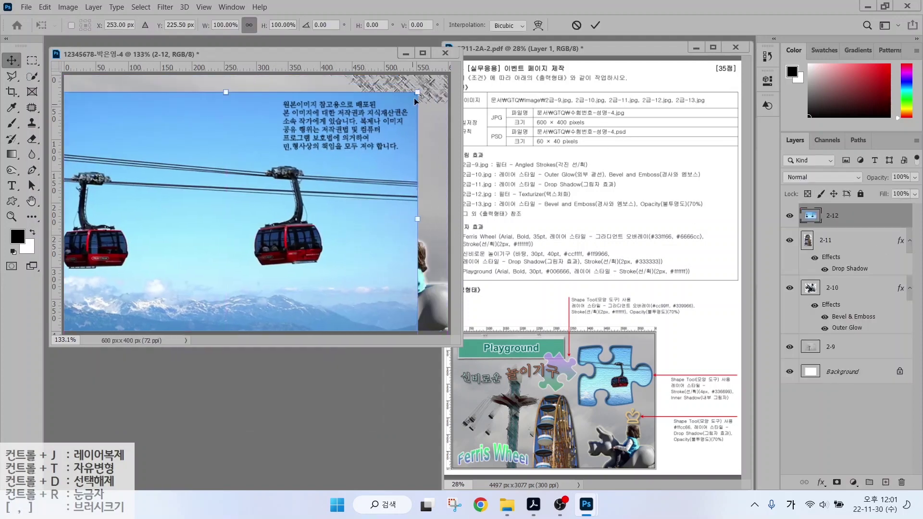
left_click_drag(416, 93, 280, 182)
left_click_drag(234, 241, 365, 157)
key("Return")
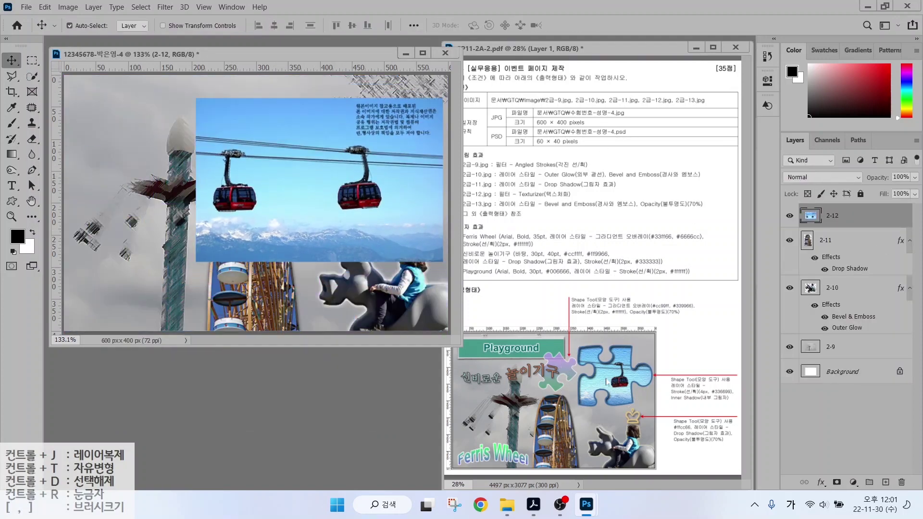
left_click(12, 201)
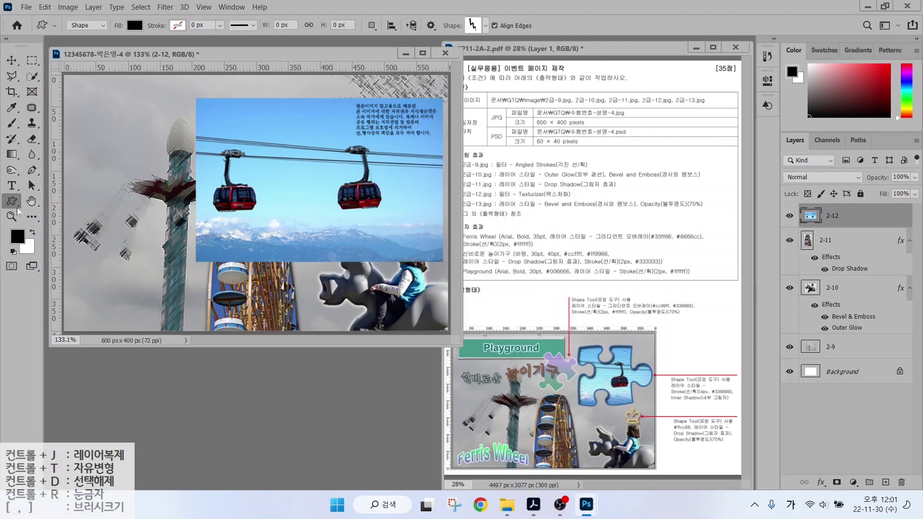
Draw a black puzzle-piece custom shape over the cable-car photo.
mouse_move(96, 32)
left_mouse_down()
mouse_move(79, 11)
mouse_move(98, 33)
mouse_move(88, 43)
mouse_move(114, 84)
left_mouse_up()
mouse_move(147, 41)
left_mouse_down()
mouse_move(122, 43)
mouse_move(153, 19)
mouse_move(147, 40)
left_mouse_up()
left_click_drag(140, 41, 177, 88)
left_click_drag(193, 11, 159, 35)
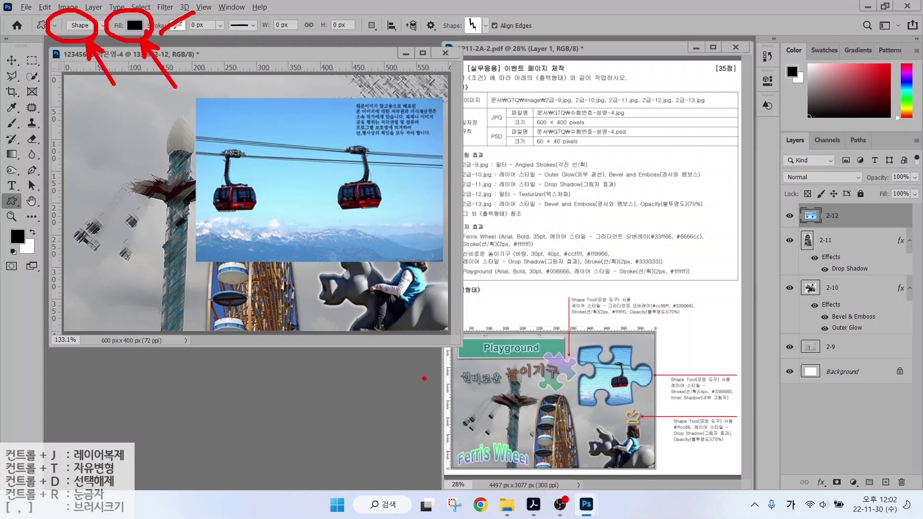
mouse_move(486, 13)
left_mouse_down()
mouse_move(468, 46)
mouse_move(489, 22)
left_mouse_up()
key("Escape")
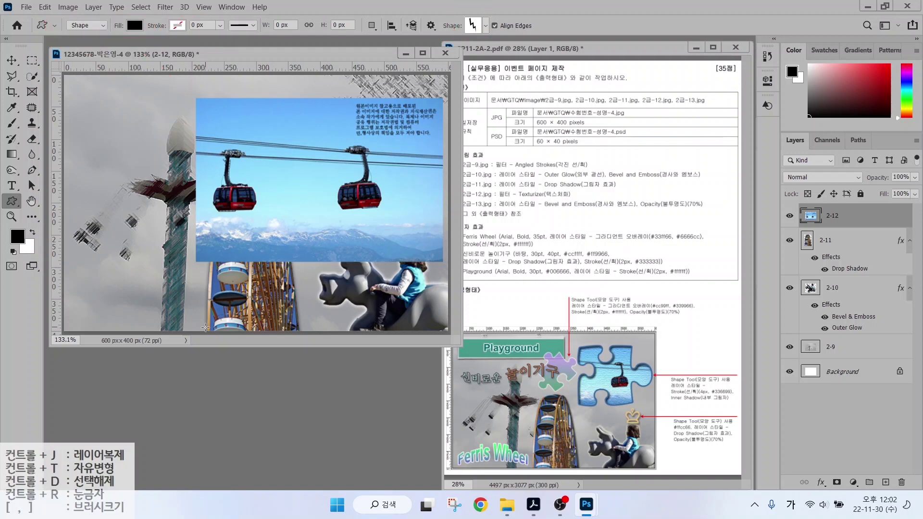
left_click(481, 29)
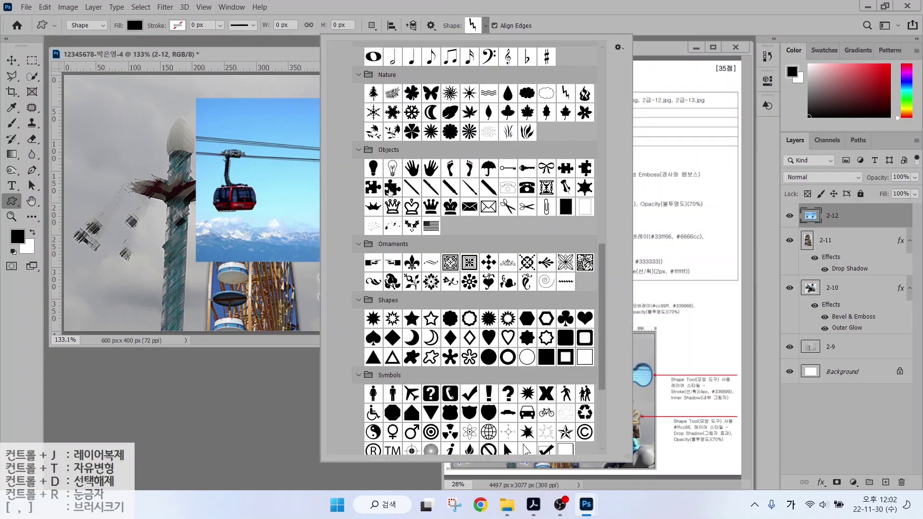
double_click(373, 188)
left_click_drag(301, 107, 446, 217)
Nudge the puzzle piece into place and stack layer 2-12 above Puzzle 3 1.
key("v")
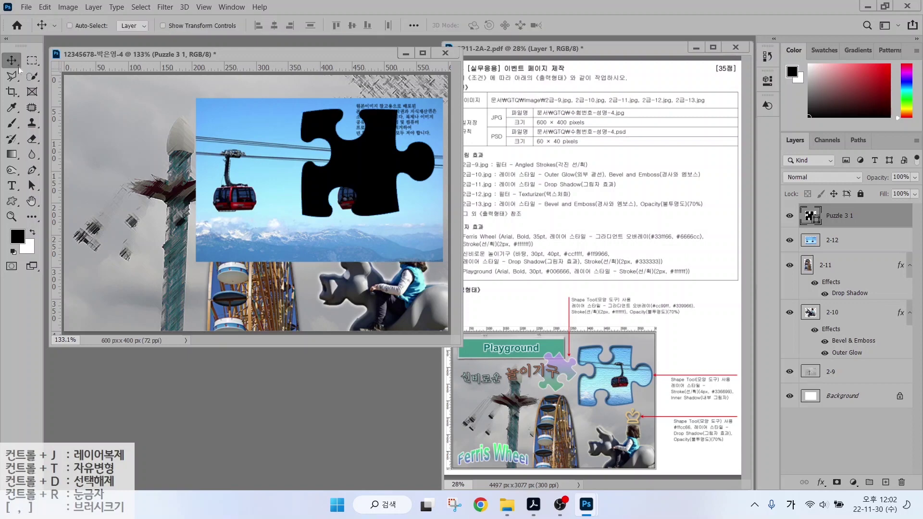
left_click_drag(349, 153, 347, 154)
key("Up")
key("Up")
key("Up")
key("Up")
key("Up")
key("Up")
key("Up")
key("Right")
key("Right")
key("Right")
key("Right")
key("Right")
key("Right")
key("Right")
key("Right")
key("Right")
key("Right")
key("Right")
key("Right")
key("Right")
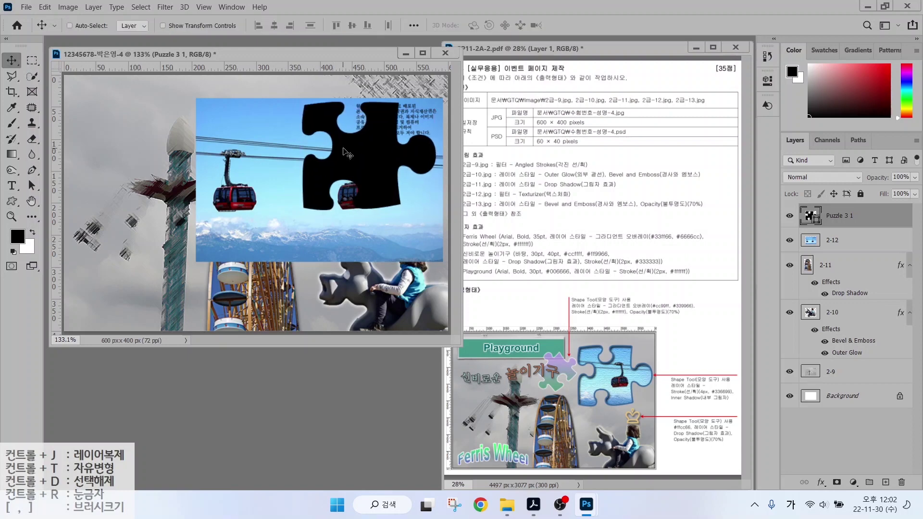
key("Left")
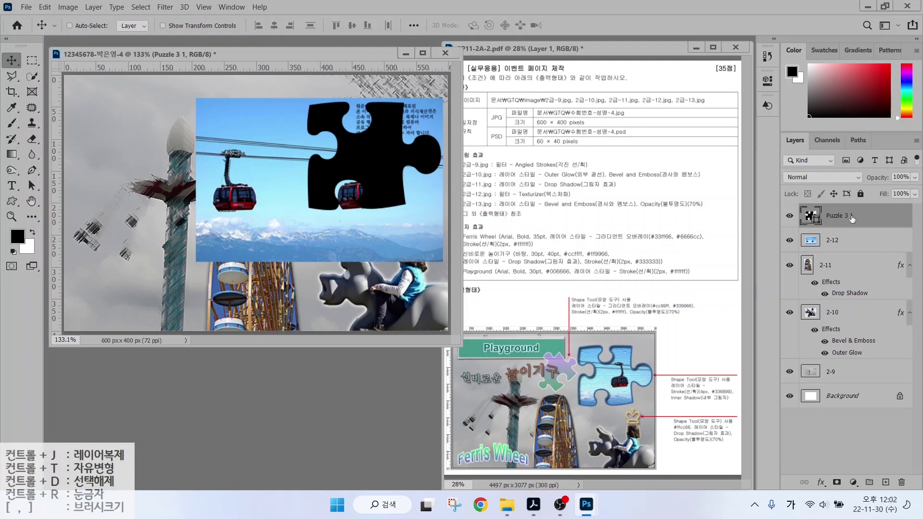
mouse_move(807, 204)
left_mouse_down()
mouse_move(877, 232)
mouse_move(820, 247)
mouse_move(788, 215)
mouse_move(809, 178)
mouse_move(818, 197)
left_mouse_up()
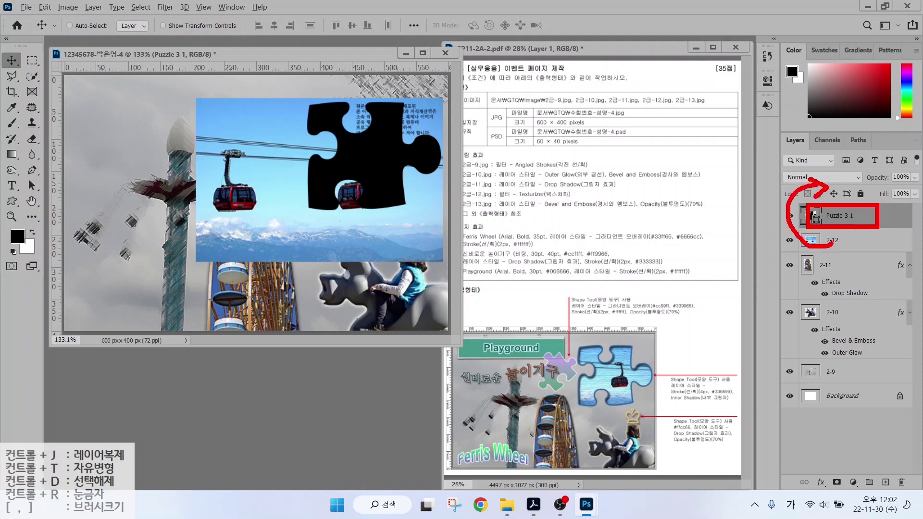
key("Escape")
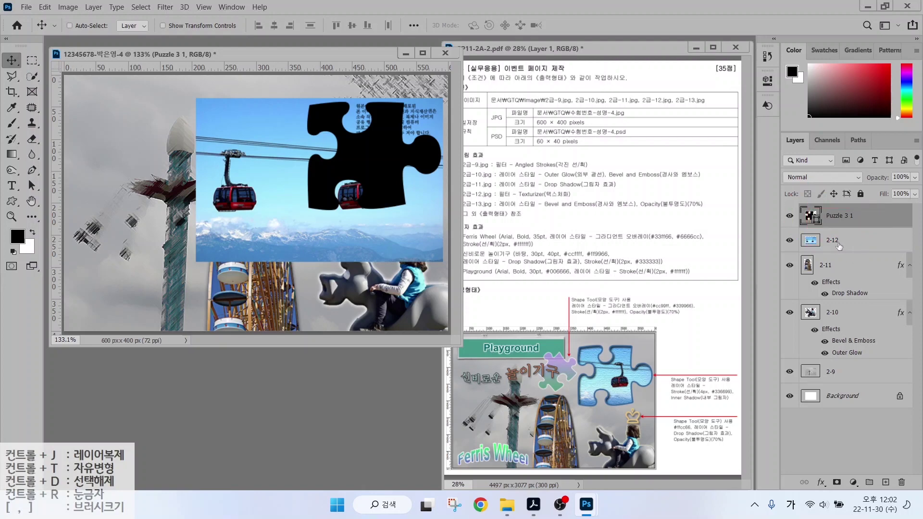
left_click(840, 240)
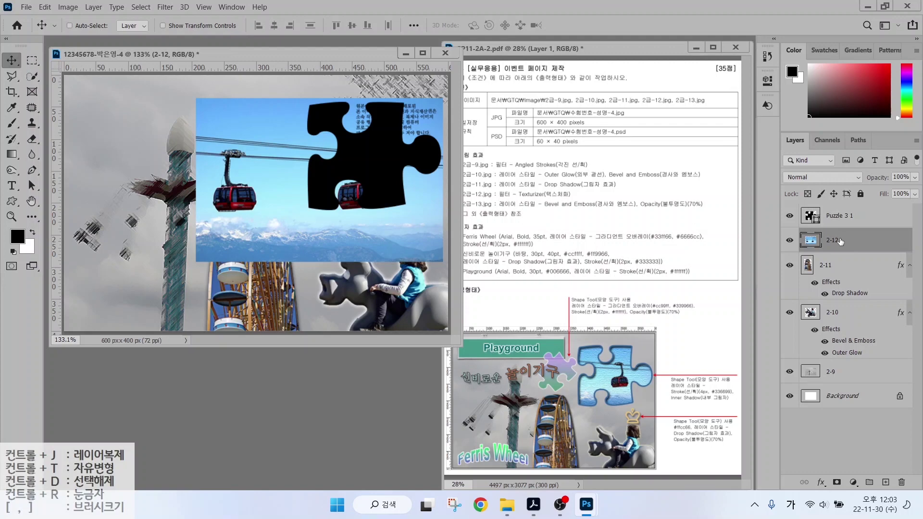
left_click_drag(840, 240, 841, 211)
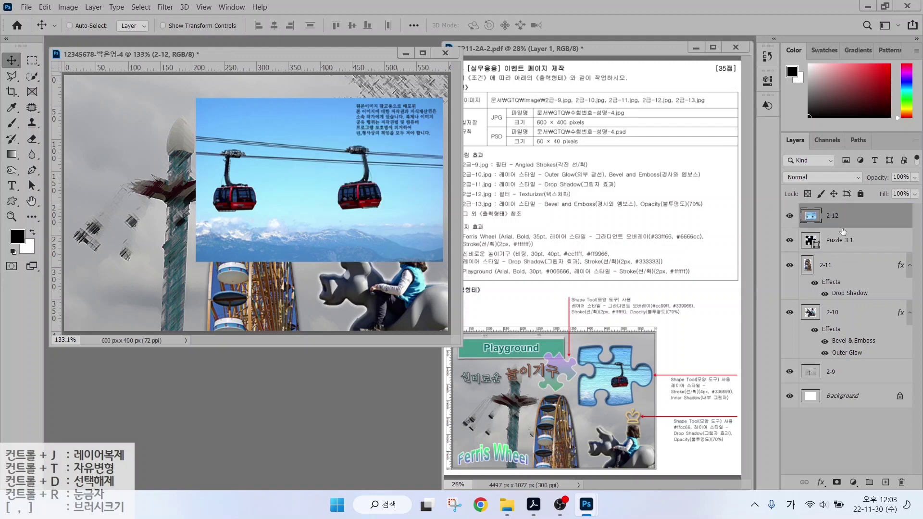
Clip the 2-12 cable-car photo into the puzzle shape and shrink it to about 78%.
right_click(865, 219)
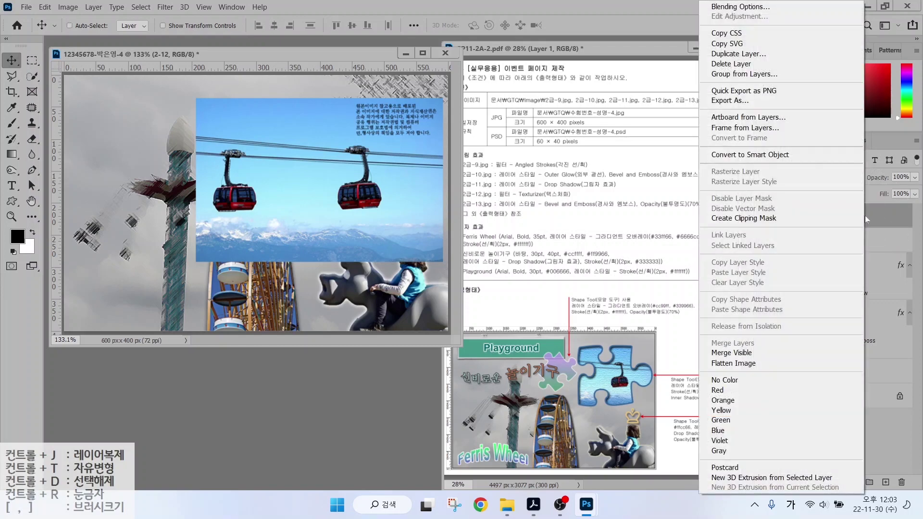
left_click(786, 219)
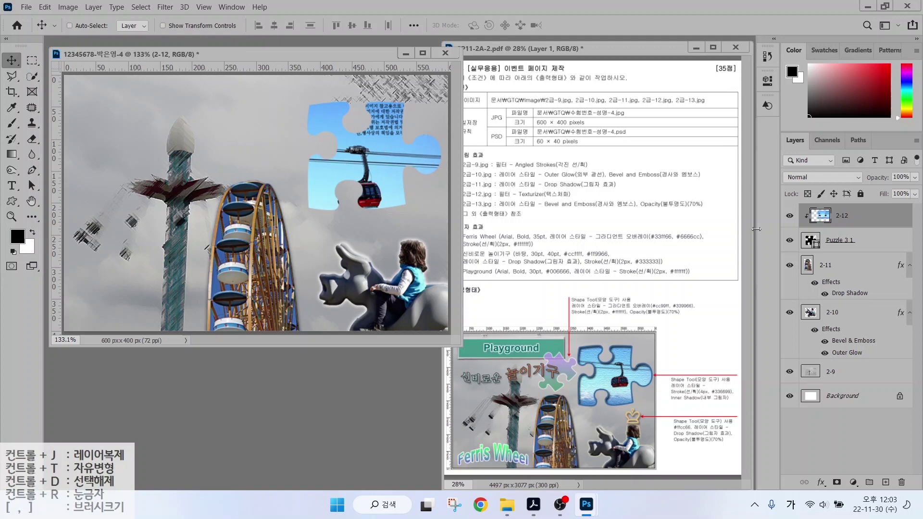
left_click(853, 244)
left_click(859, 217)
key("ctrl+t")
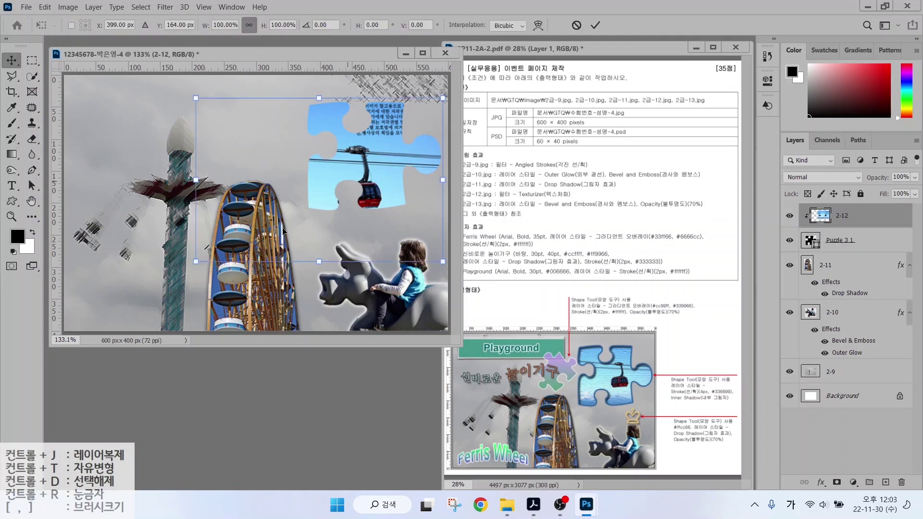
left_click_drag(194, 261, 246, 223)
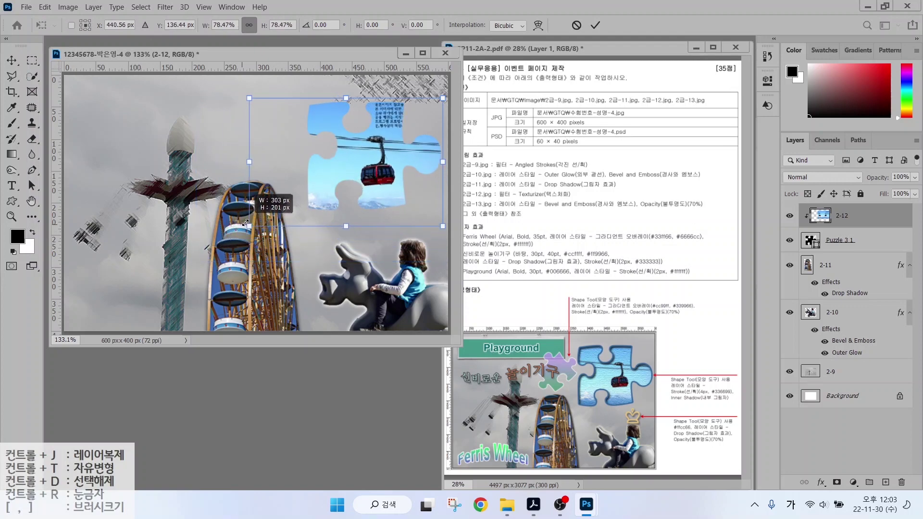
key("Return")
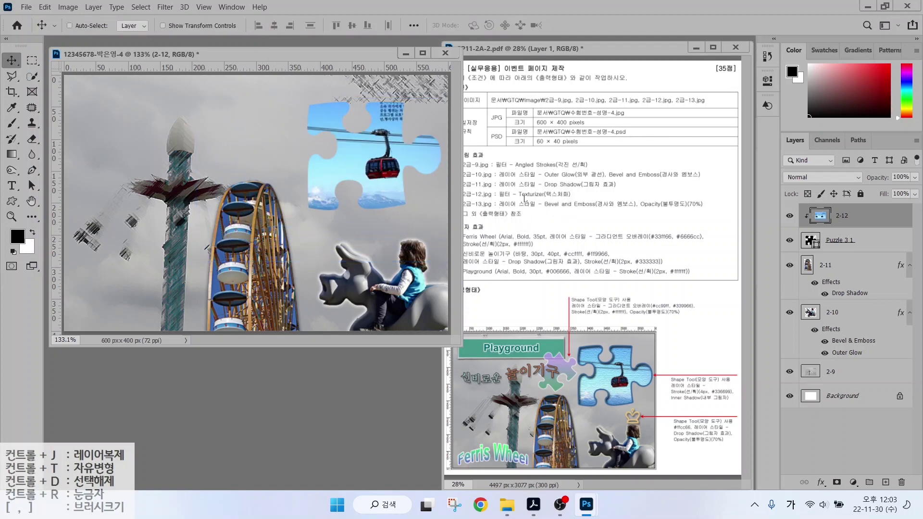
Apply the Texturizer filter from the Filter Gallery's Texture group to the cable-car photo.
left_click(165, 7)
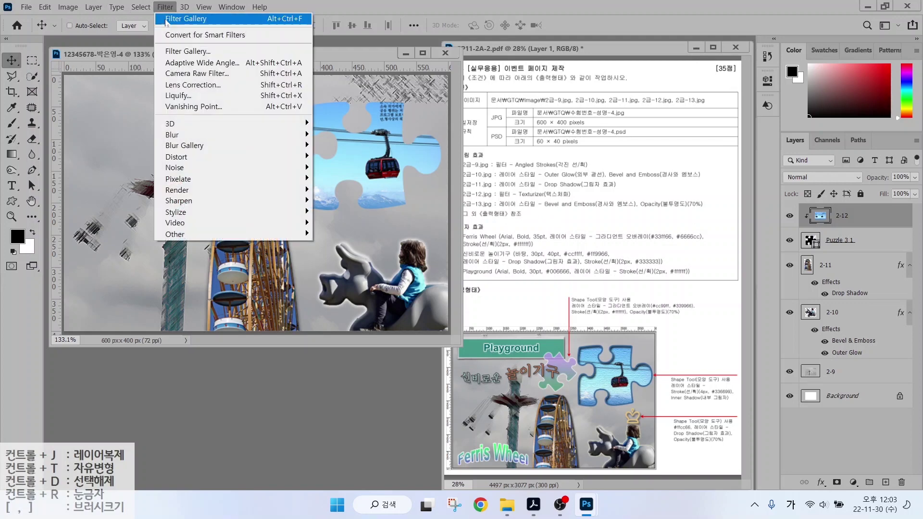
left_click(170, 51)
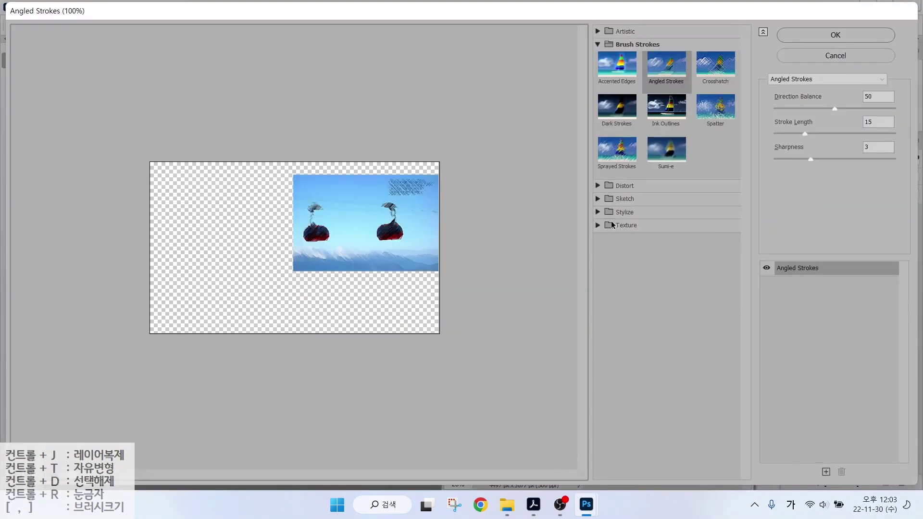
left_click(611, 222)
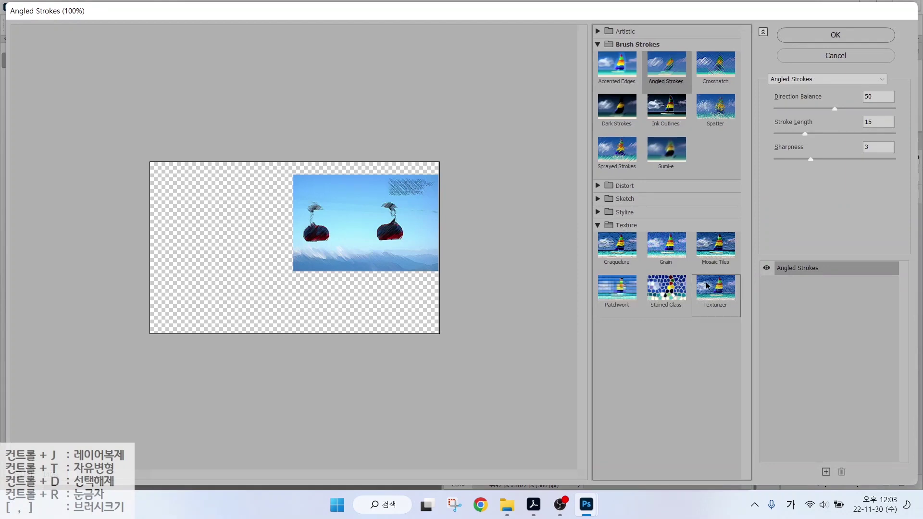
left_click(716, 294)
left_click(828, 40)
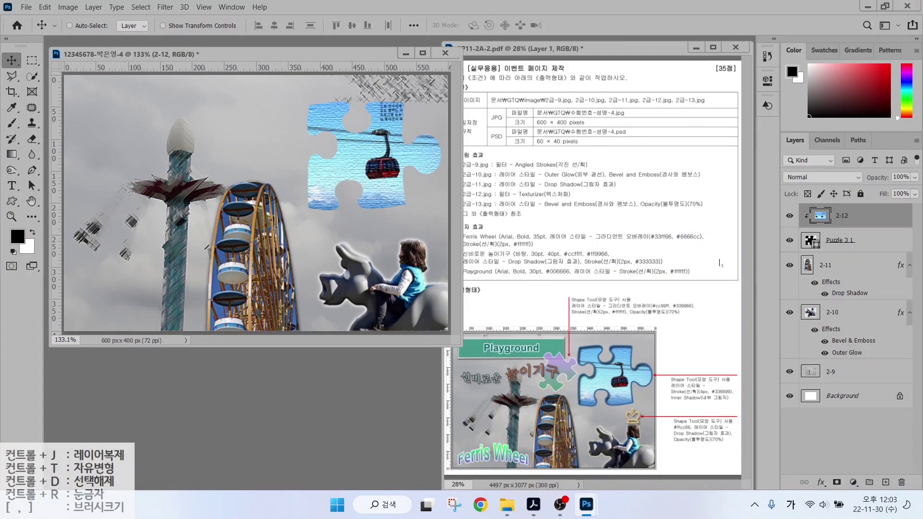
mouse_move(719, 406)
left_mouse_down()
mouse_move(697, 409)
mouse_move(650, 375)
mouse_move(731, 349)
mouse_move(714, 411)
left_mouse_up()
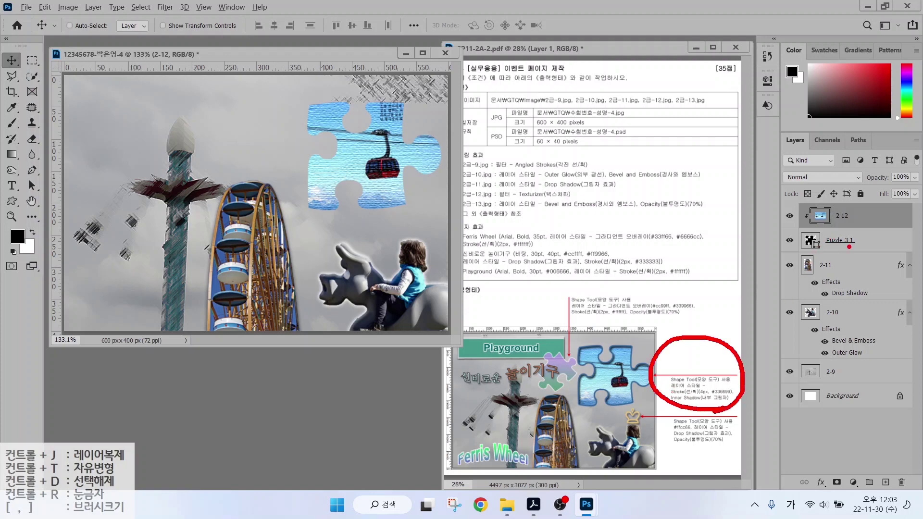
mouse_move(849, 247)
left_mouse_down()
mouse_move(799, 231)
mouse_move(844, 228)
mouse_move(851, 249)
left_mouse_up()
Give the Puzzle 3 1 layer a 4 px #3366cc Stroke plus an Inner Shadow effect.
key("Escape")
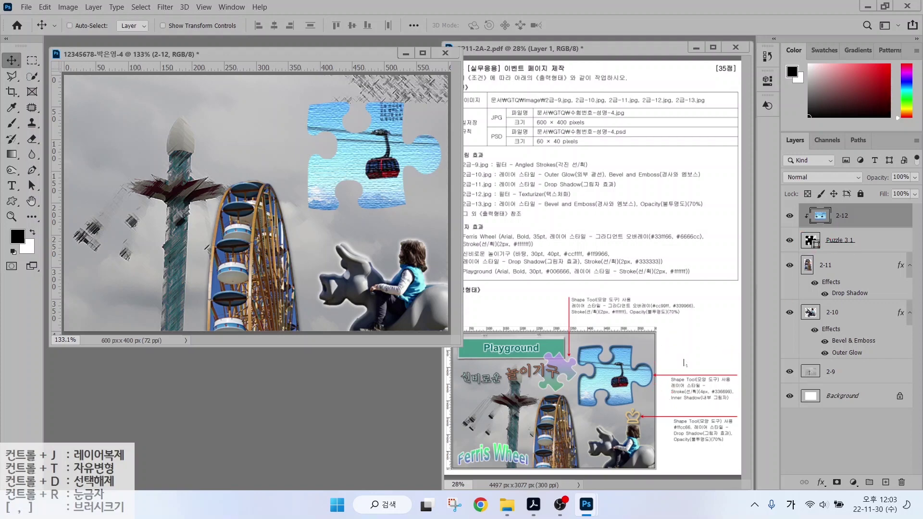
left_click(864, 245)
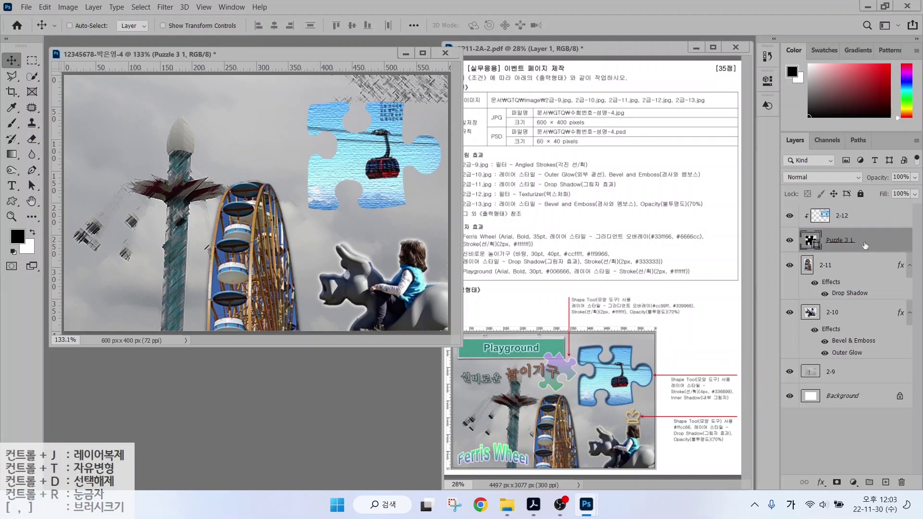
left_click(822, 482)
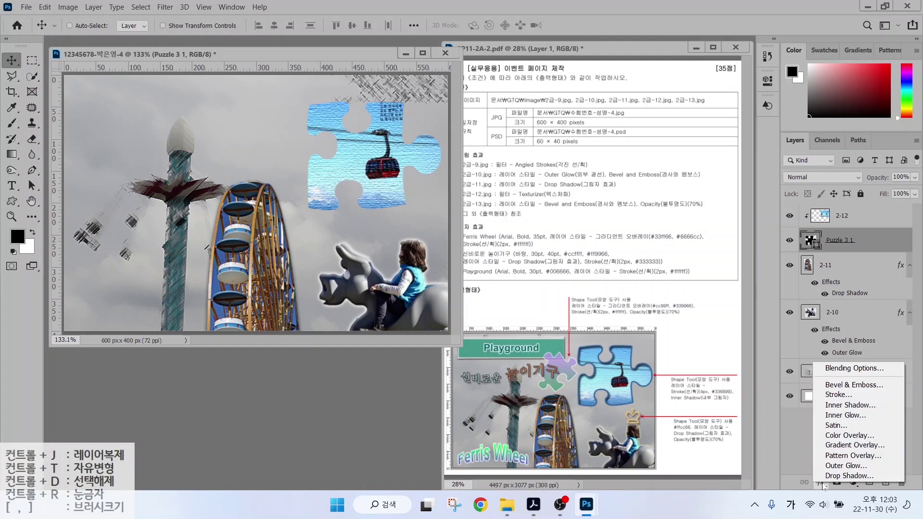
left_click(836, 395)
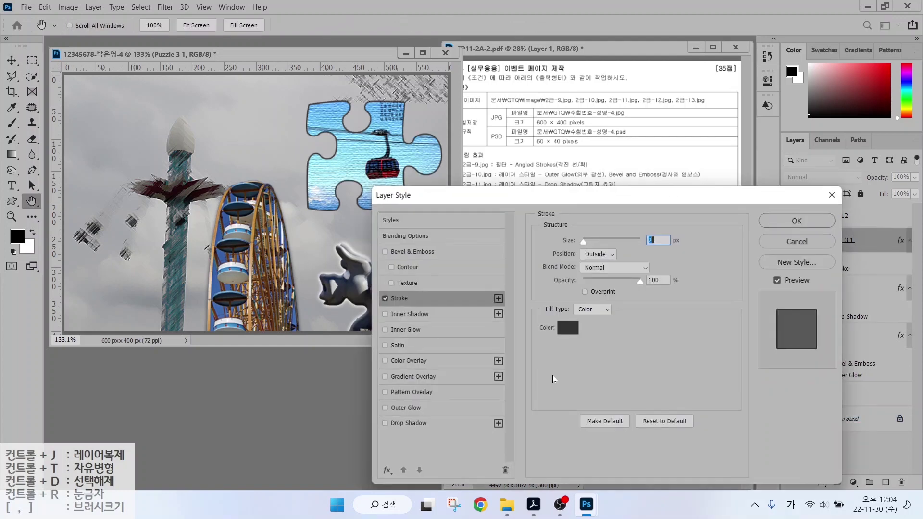
type("4")
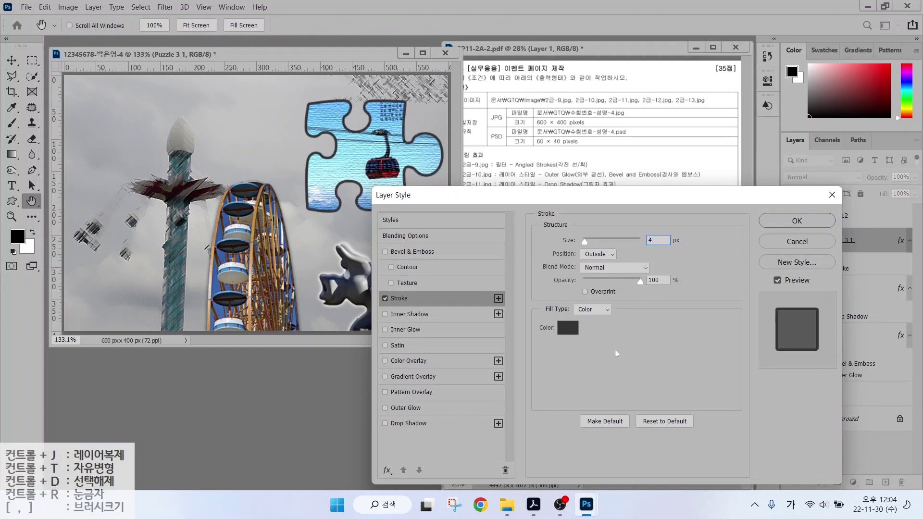
left_click(568, 328)
type("3366cc")
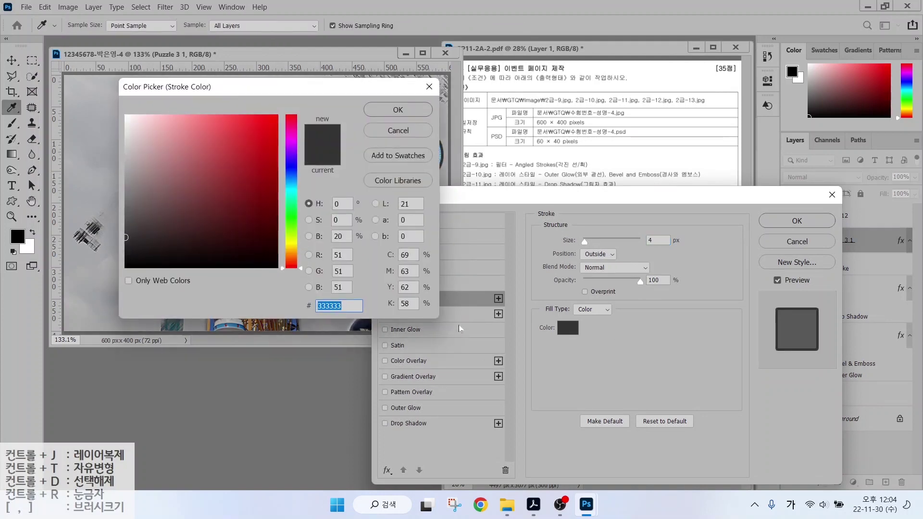
key("Return")
left_click(409, 314)
left_click(796, 221)
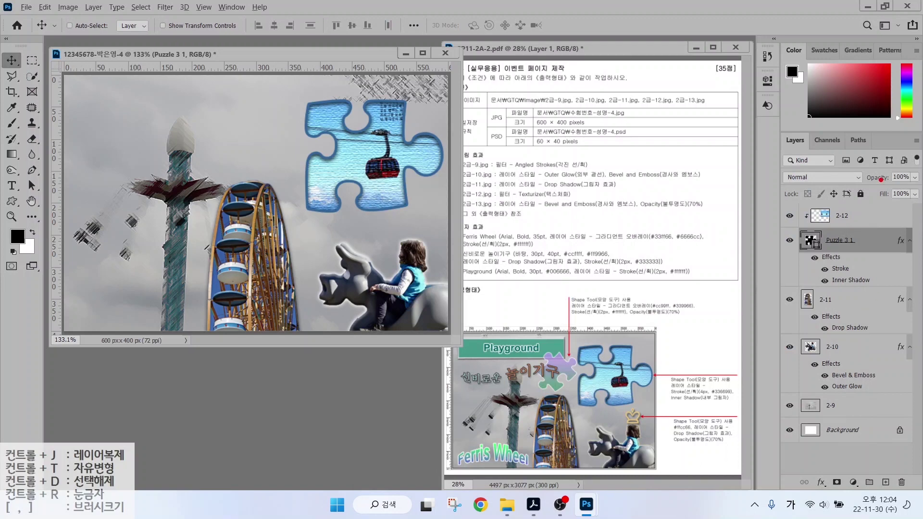
left_click_drag(802, 203, 885, 228)
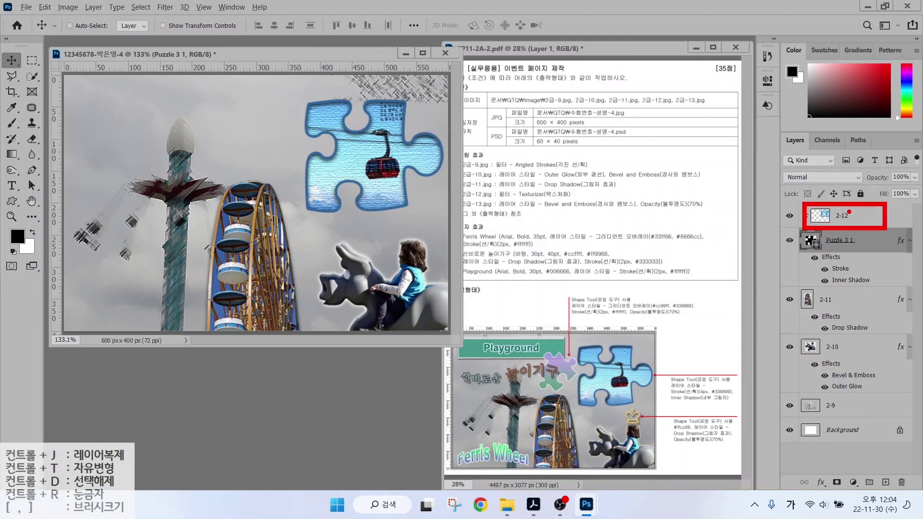
mouse_move(768, 225)
left_mouse_down()
mouse_move(816, 182)
mouse_move(828, 161)
left_mouse_up()
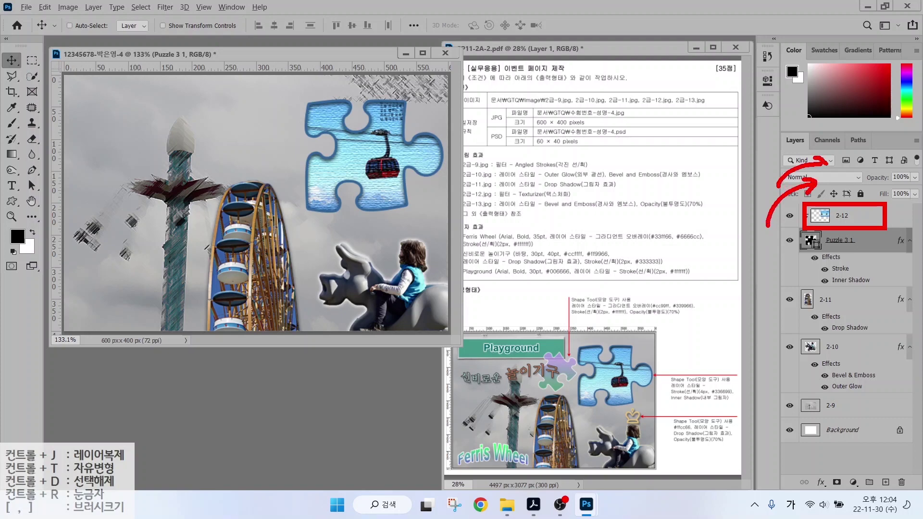
left_click_drag(769, 158, 822, 136)
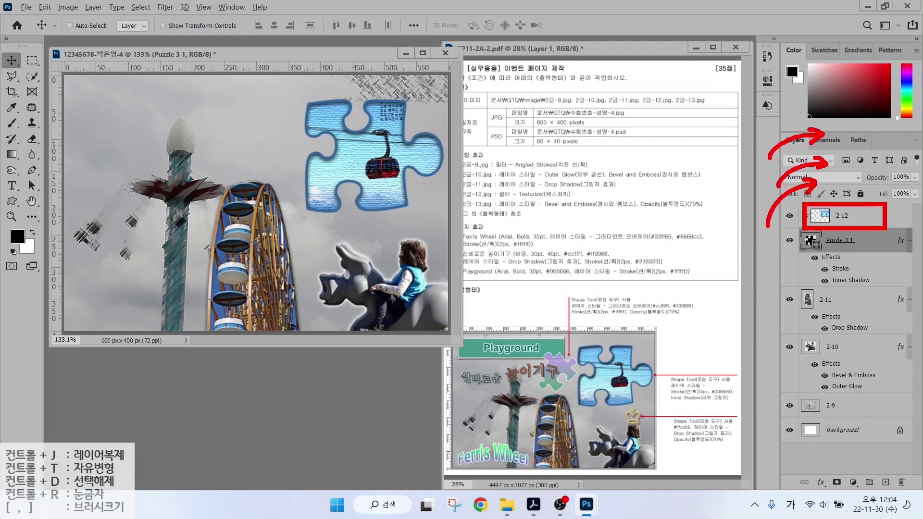
key("Escape")
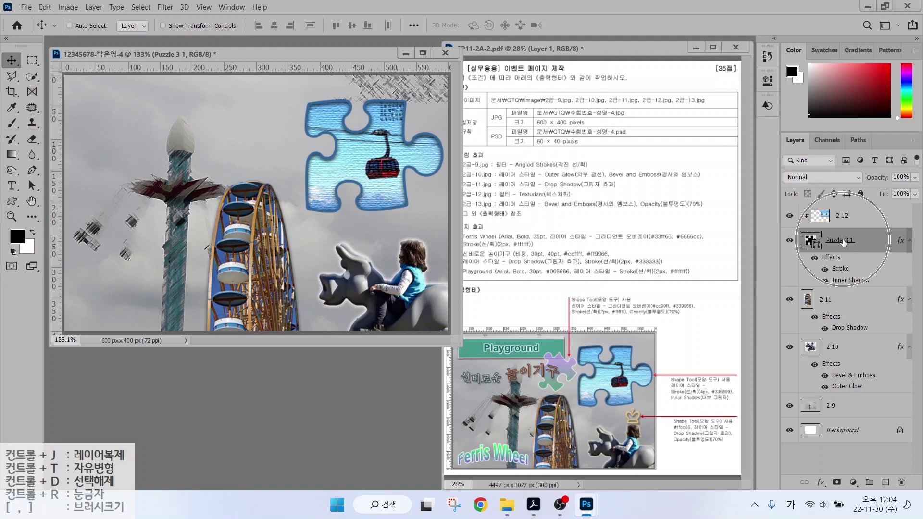
mouse_move(765, 275)
left_mouse_down()
mouse_move(775, 254)
mouse_move(804, 235)
mouse_move(841, 229)
left_mouse_up()
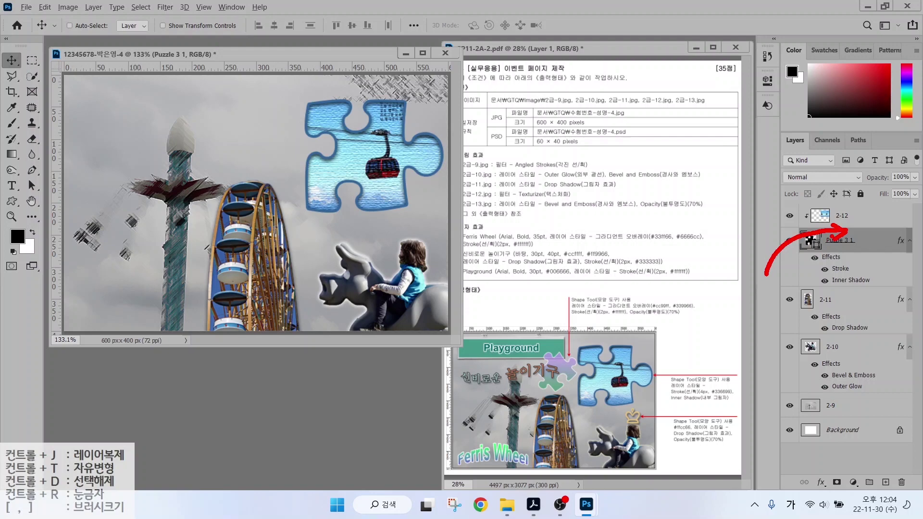
key("Escape")
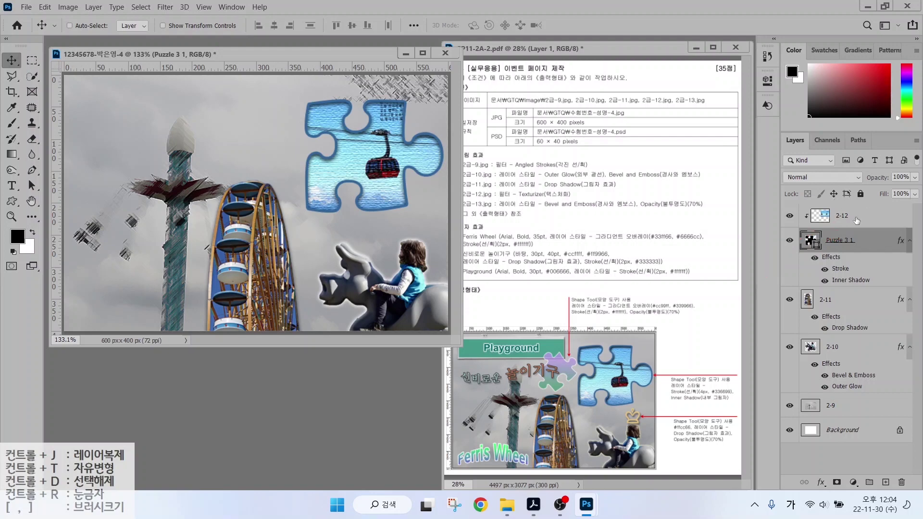
left_click(855, 221)
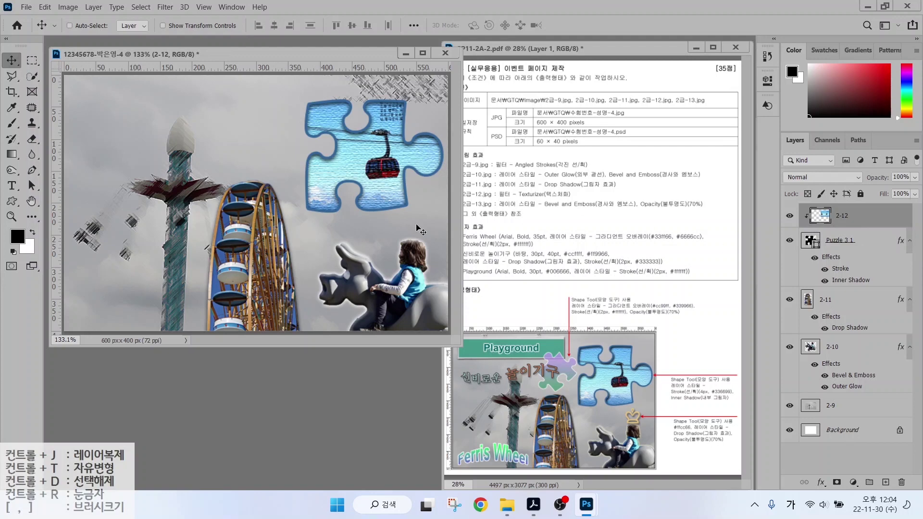
Open 2급-13.jpg and select the green signboard, including its hanger.
double_click(322, 391)
left_click(329, 247)
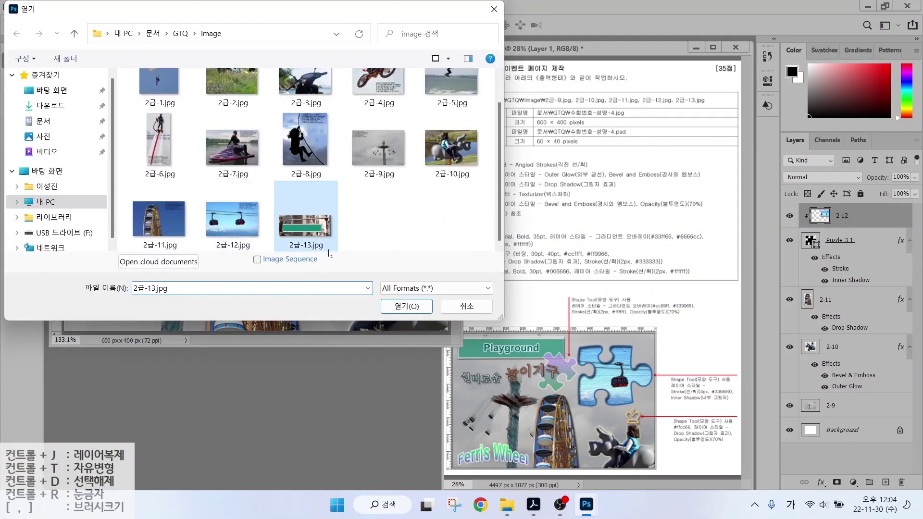
key("Return")
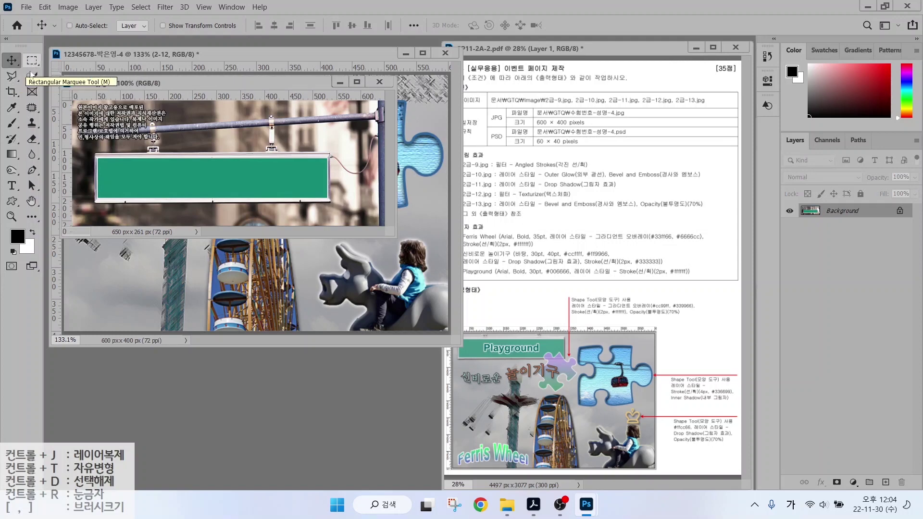
left_click(32, 76)
mouse_move(140, 147)
left_mouse_down()
mouse_move(82, 148)
mouse_move(100, 223)
mouse_move(312, 214)
mouse_move(346, 168)
mouse_move(271, 140)
mouse_move(142, 148)
left_mouse_up()
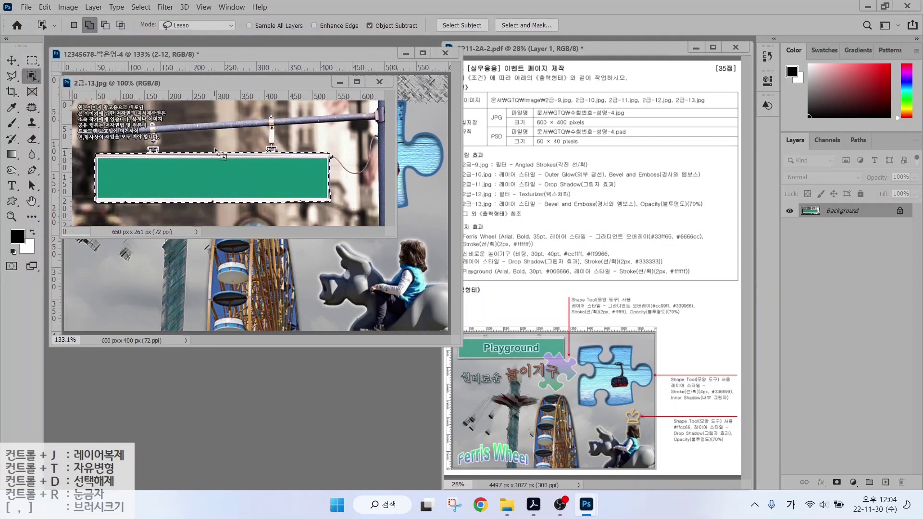
key("shift+w")
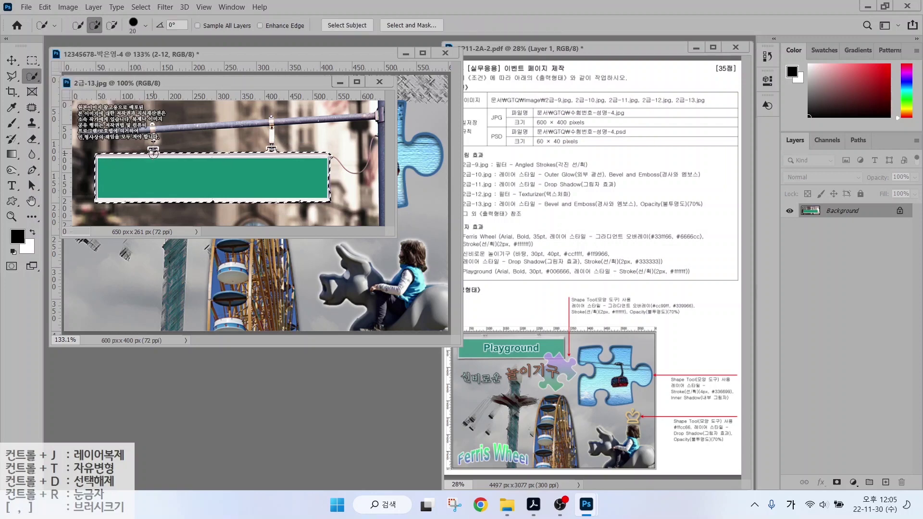
key("bracketleft")
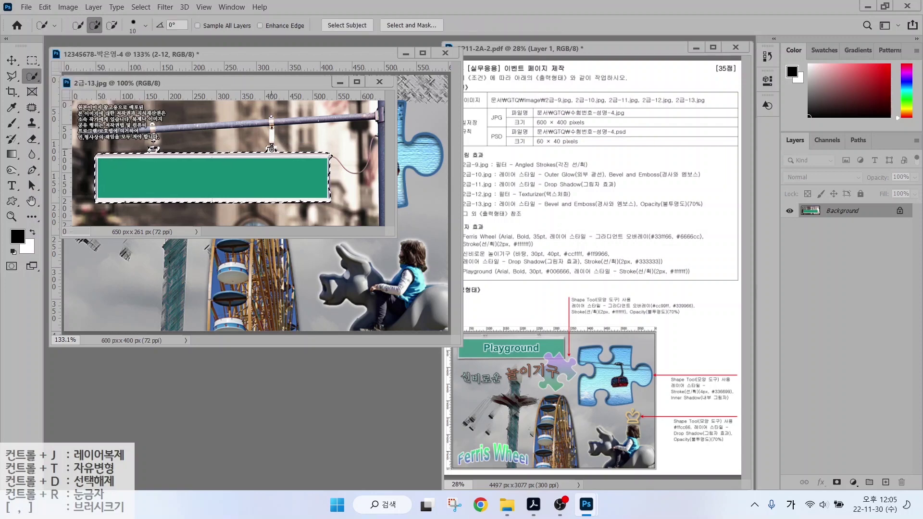
left_click_drag(216, 83, 310, 207)
Drag the sign into the composite, name the layer 2-13, and shrink it into the top-left corner.
key("v")
left_click_drag(307, 288, 131, 238)
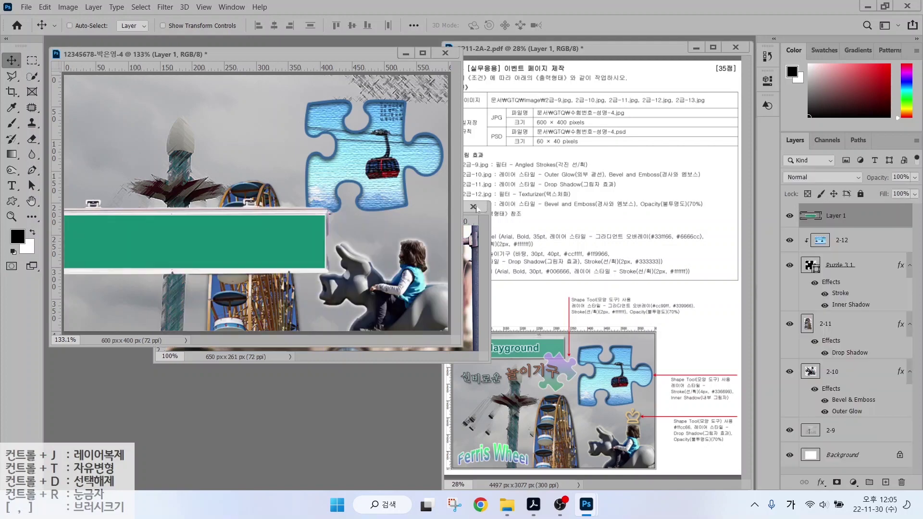
left_click(474, 207)
double_click(838, 215)
type("2-13")
key("Return")
key("ctrl+t")
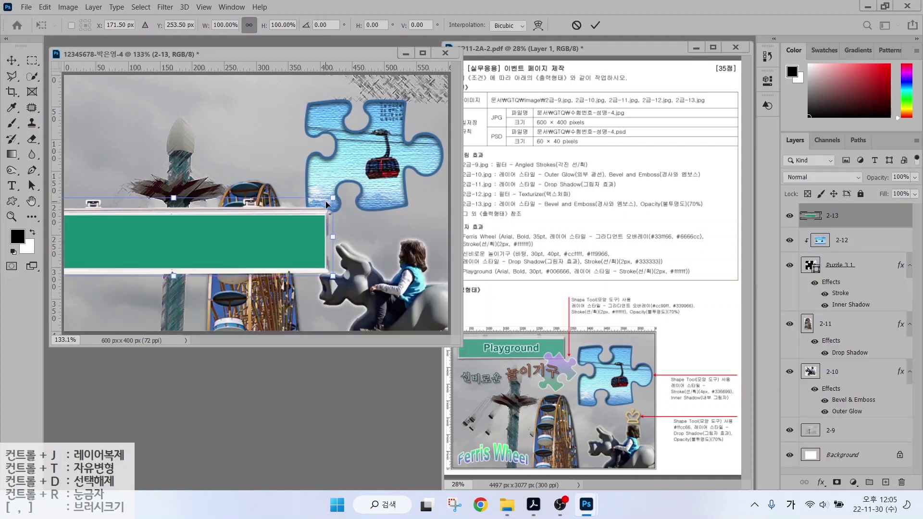
left_click_drag(327, 204, 208, 199)
left_click_drag(145, 206, 158, 84)
key("Return")
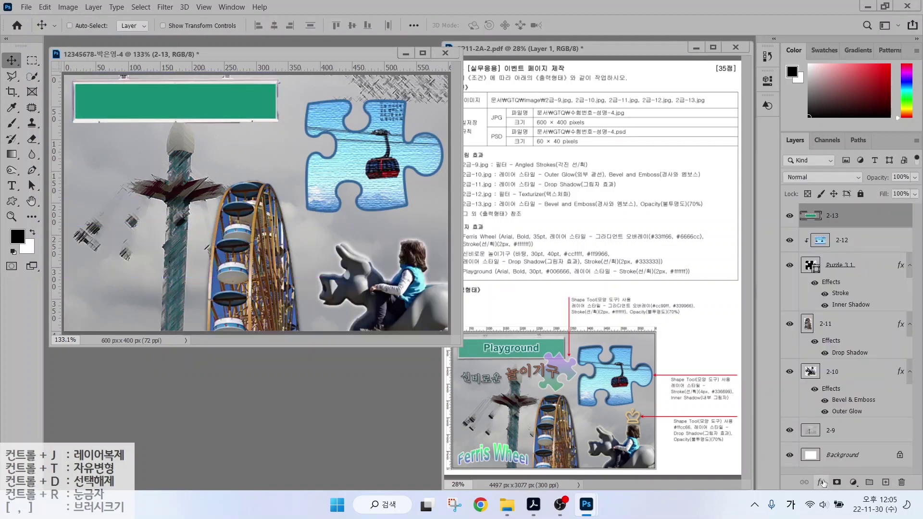
Add a Bevel & Emboss effect to the 2-13 sign layer.
left_click(823, 482)
left_click(836, 382)
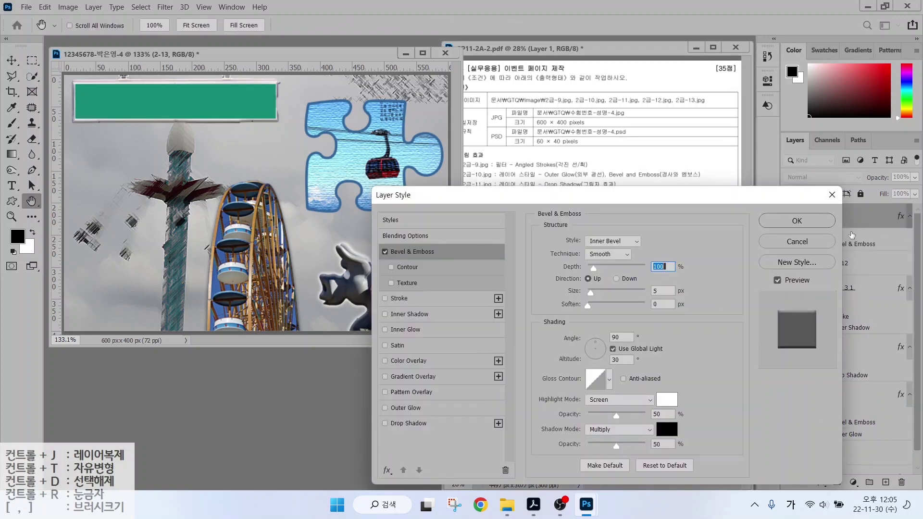
left_click(796, 220)
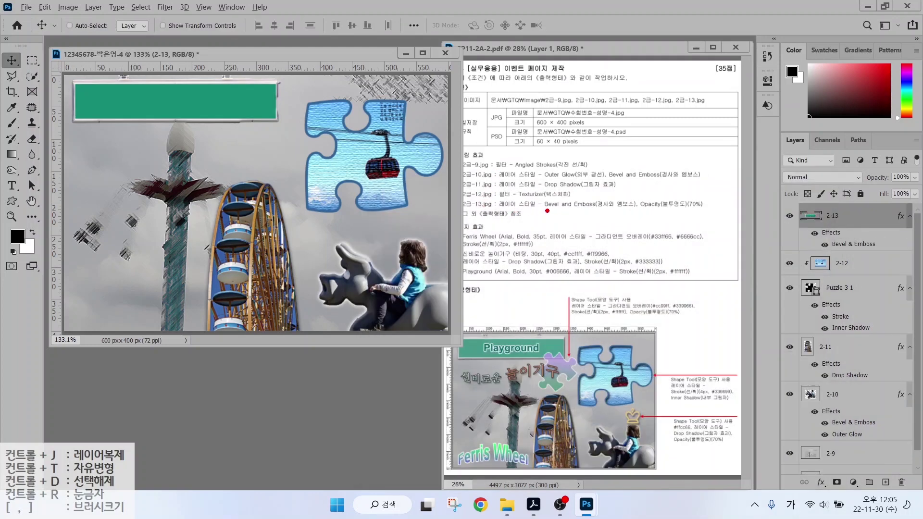
left_click_drag(659, 199, 694, 177)
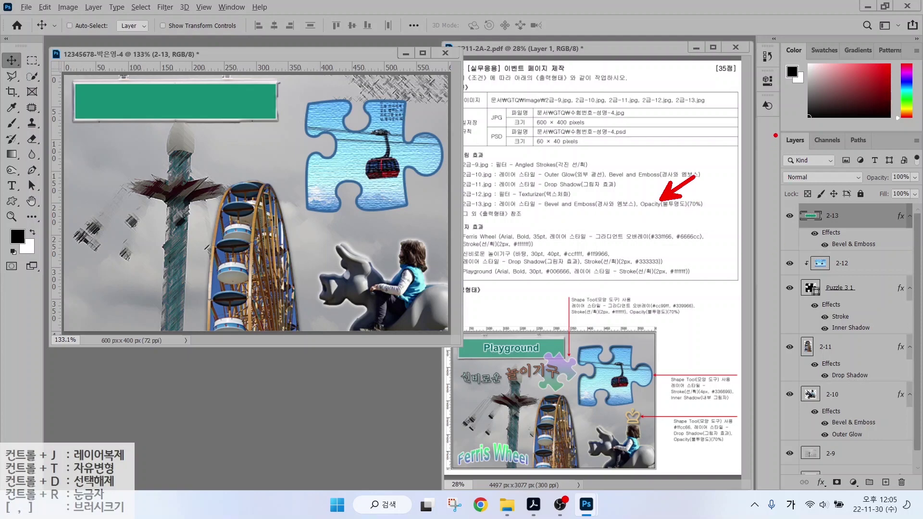
mouse_move(780, 114)
left_mouse_down()
mouse_move(824, 191)
mouse_move(919, 236)
left_mouse_up()
mouse_move(861, 160)
left_mouse_down()
mouse_move(918, 191)
mouse_move(845, 128)
left_mouse_up()
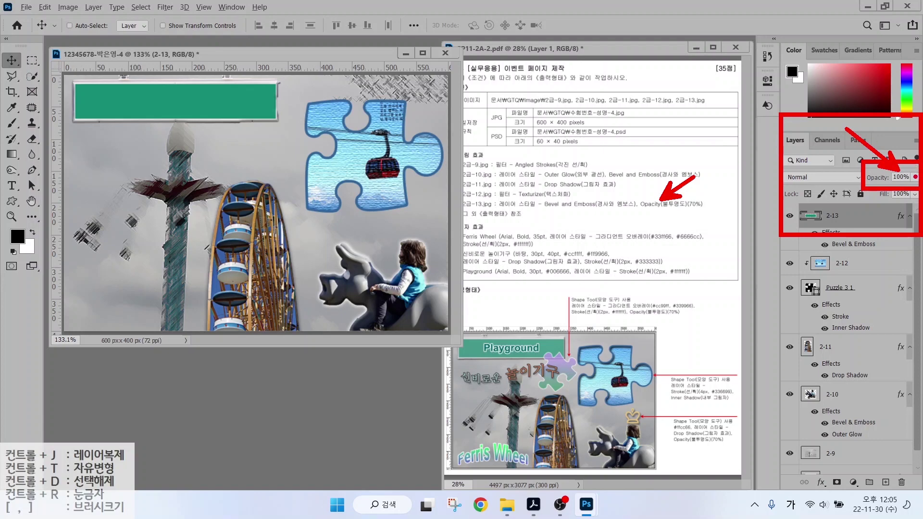
key("Escape")
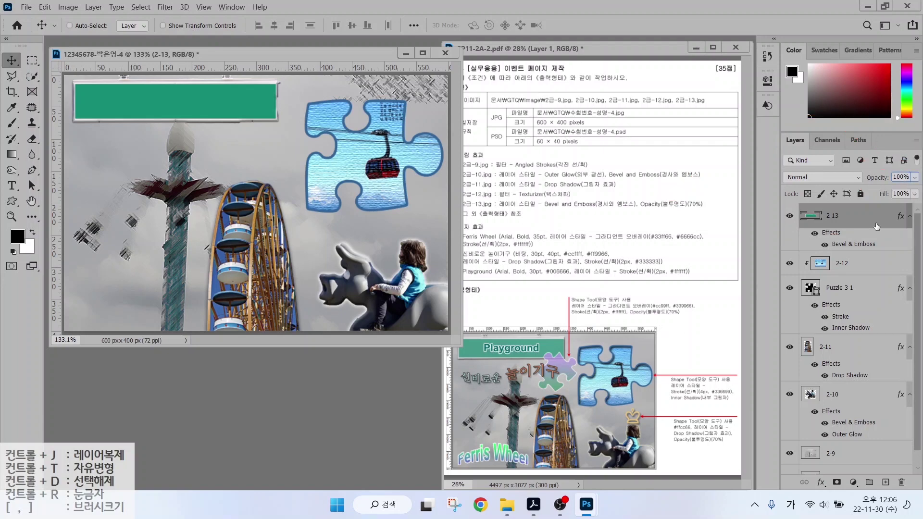
Lower the 2-13 layer's opacity to 70%.
left_click(900, 177)
type("70")
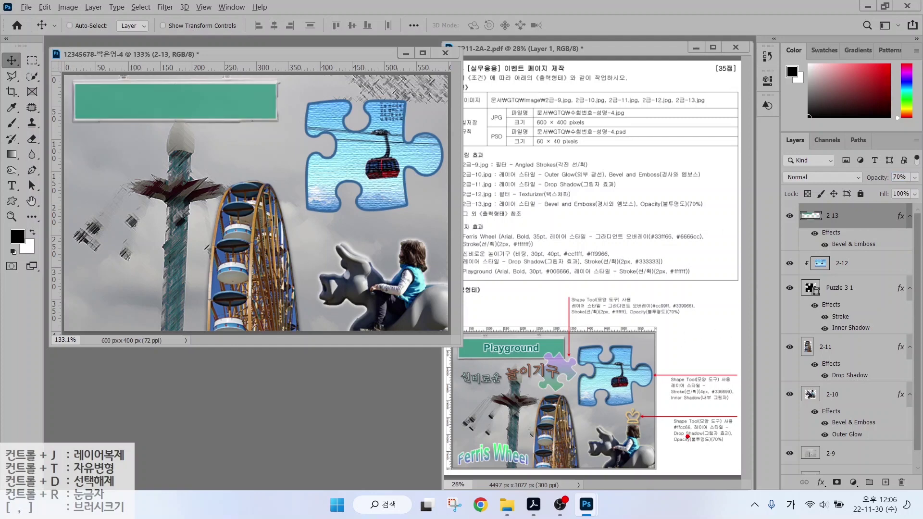
mouse_move(687, 436)
left_mouse_down()
mouse_move(635, 408)
mouse_move(678, 427)
left_mouse_up()
mouse_move(576, 375)
left_mouse_down()
mouse_move(546, 314)
mouse_move(603, 262)
mouse_move(633, 302)
mouse_move(576, 363)
left_mouse_up()
key("Escape")
Draw a Puzzle 2 custom shape, rotate it about 49° and place it above the Ferris wheel.
left_click(12, 201)
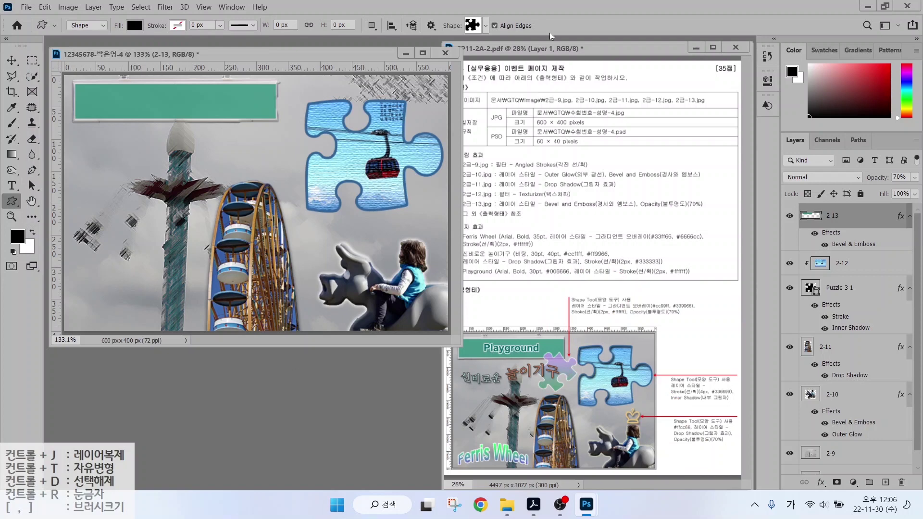
left_click(472, 26)
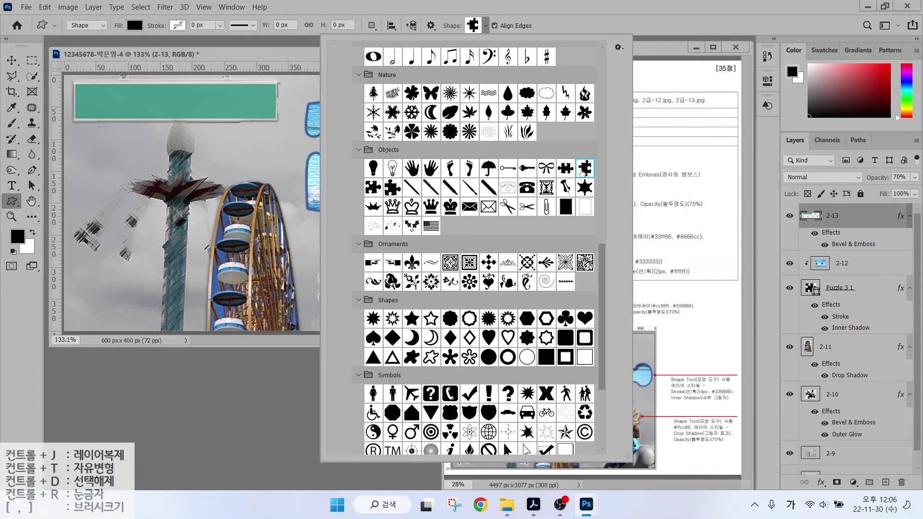
mouse_move(135, 132)
left_mouse_down()
mouse_move(174, 169)
mouse_move(197, 211)
left_mouse_up()
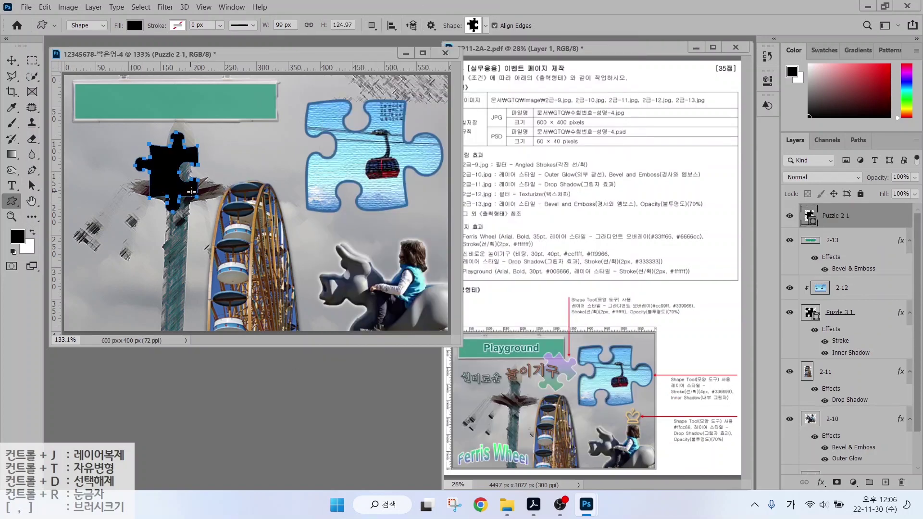
key("ctrl+t")
left_click_drag(211, 129, 228, 178)
left_click_drag(159, 200, 260, 174)
key("Return")
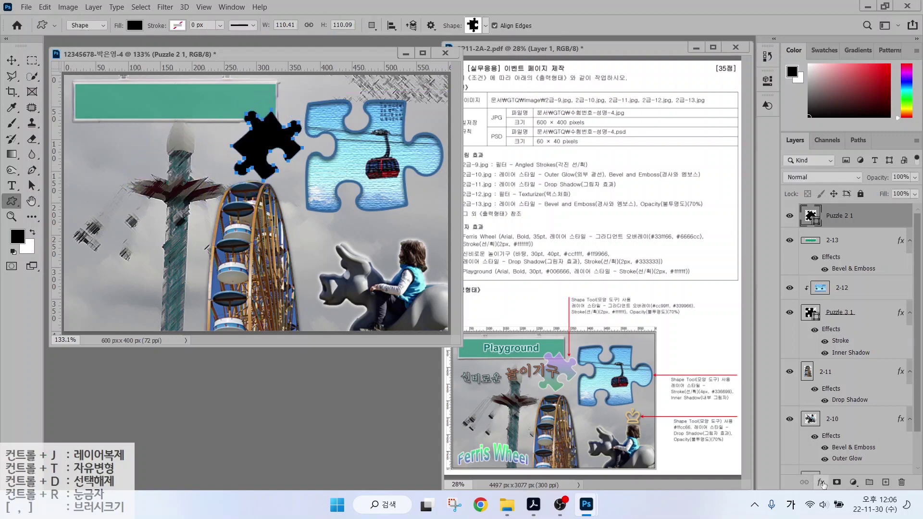
Give the puzzle shape a Gradient Overlay from #cc99ff to #33cc66.
left_click(837, 440)
left_click(597, 271)
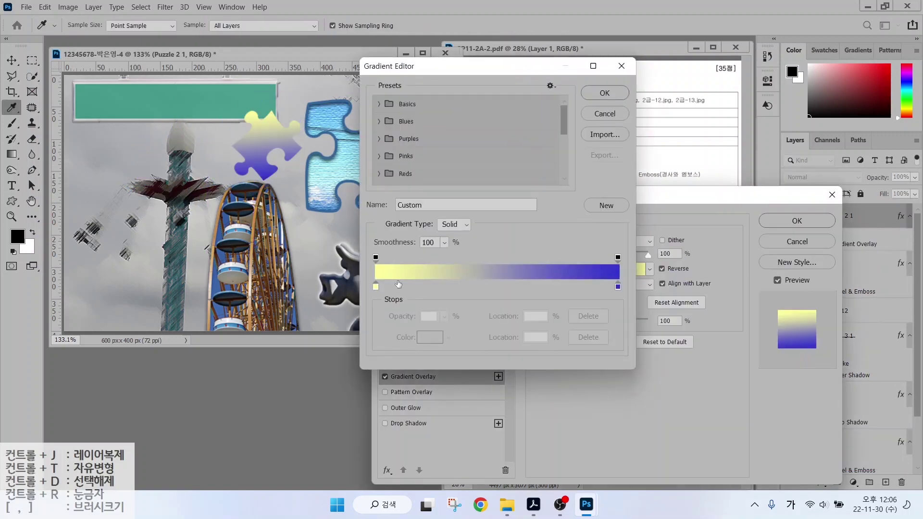
double_click(376, 287)
type("cc9")
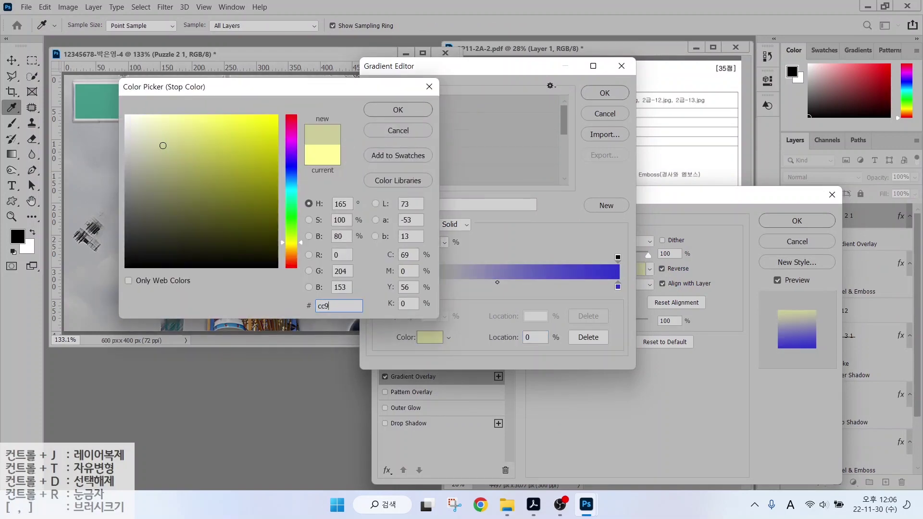
type("9ff")
key("Return")
double_click(618, 287)
type("33cc66")
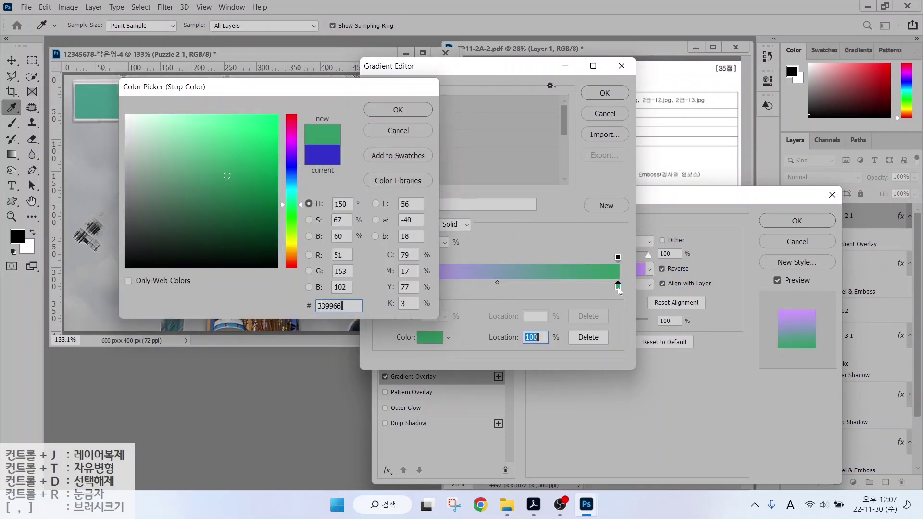
key("Return")
left_click(604, 93)
Add a 2 px white (#ffffff) Stroke to the puzzle shape and apply the effects.
left_click(399, 298)
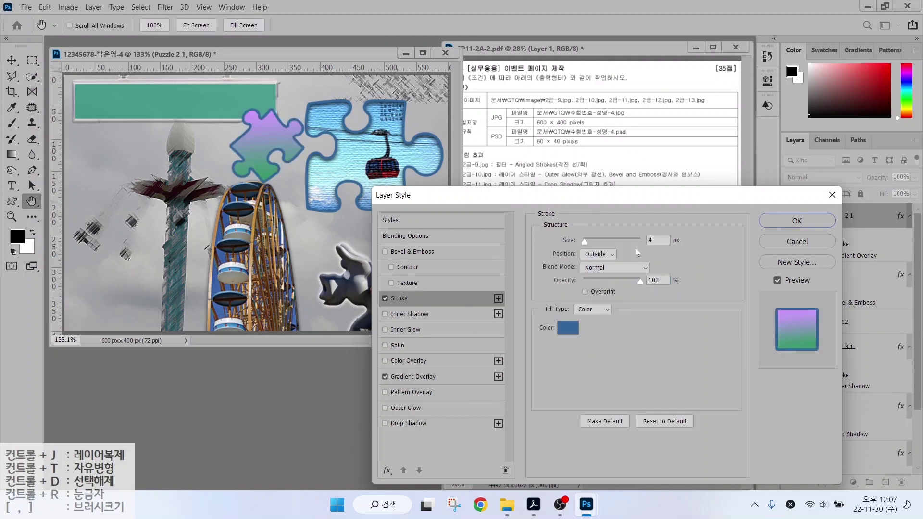
type("2")
left_click(568, 327)
type("ffffff")
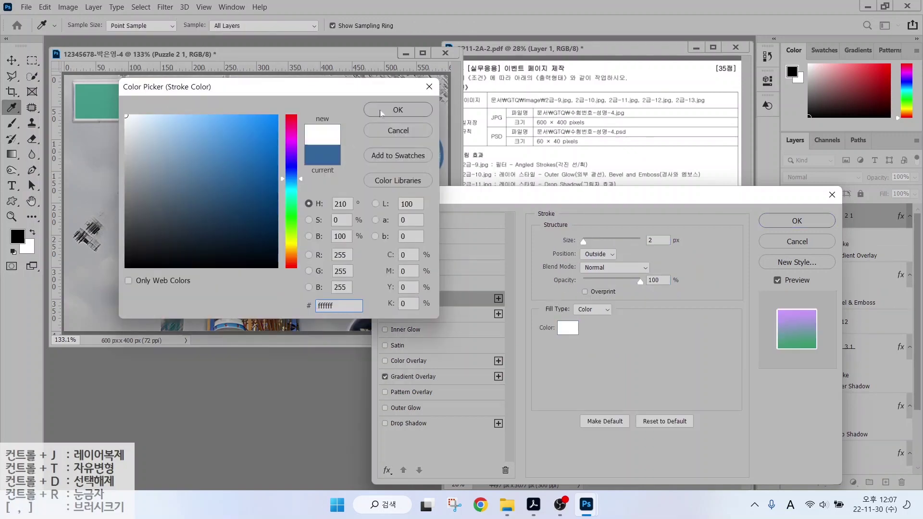
left_click(382, 109)
left_click(795, 219)
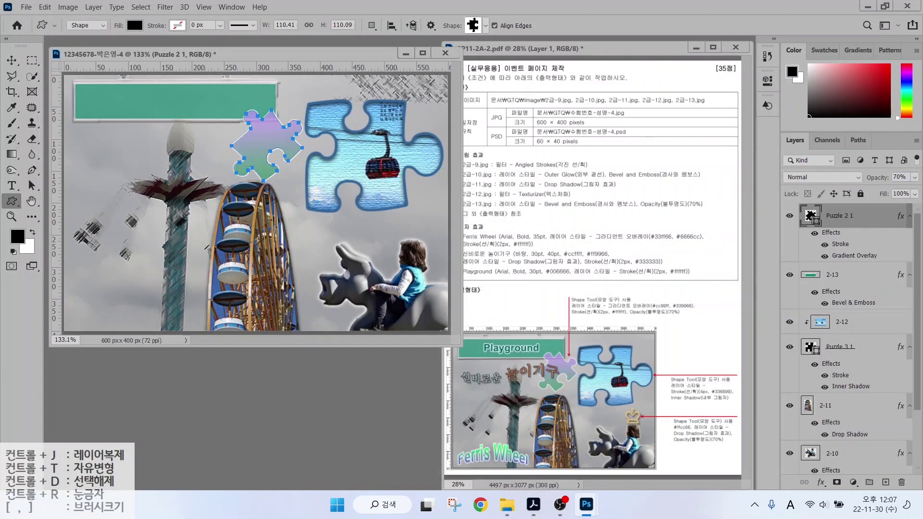
left_click(475, 27)
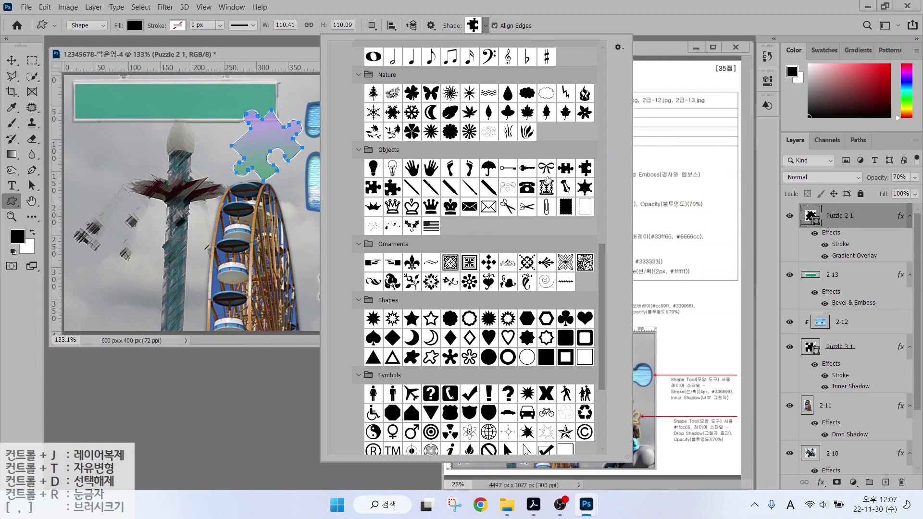
Draw a Crown preset shape above the child's head with fill #ffcc66.
double_click(412, 206)
left_click_drag(399, 213, 422, 240)
double_click(810, 216)
type("ffcc66")
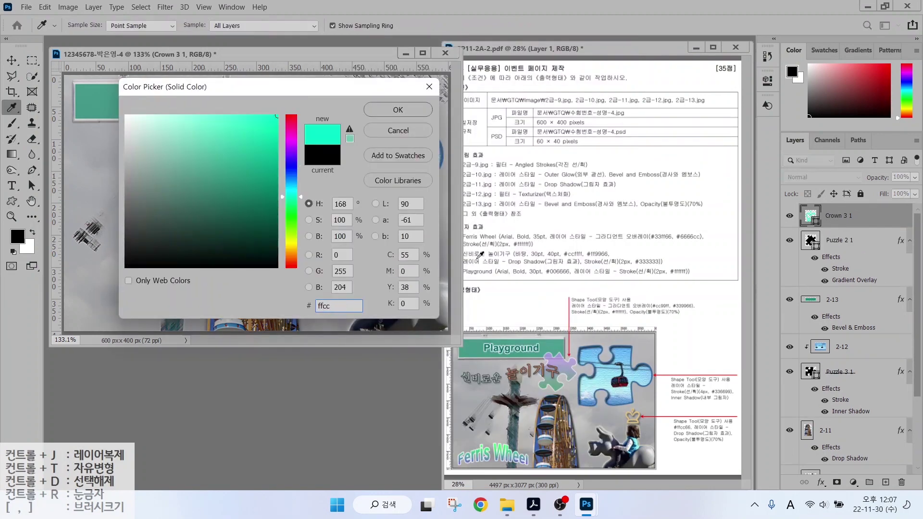
key("Return")
Give the crown a Drop Shadow instead of Inner Shadow and set its opacity to 70%.
left_click(820, 482)
left_click(838, 486)
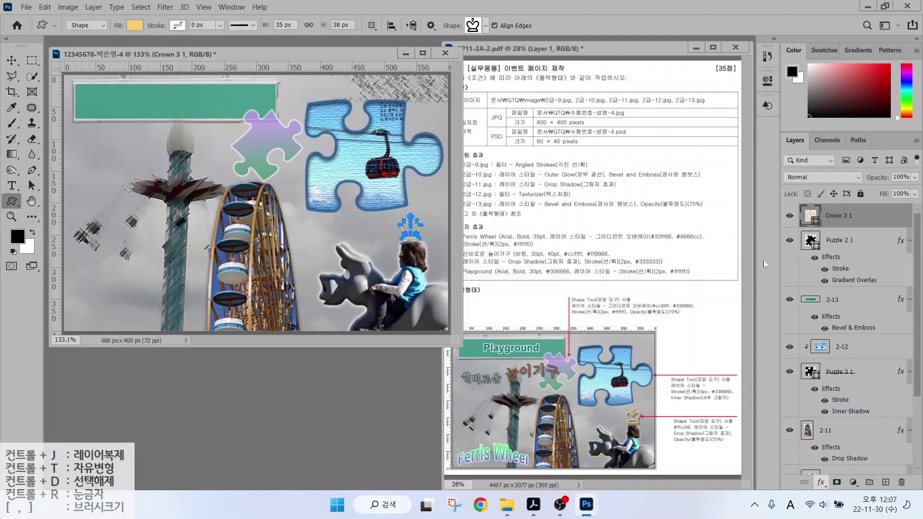
left_click(386, 318)
left_click(394, 424)
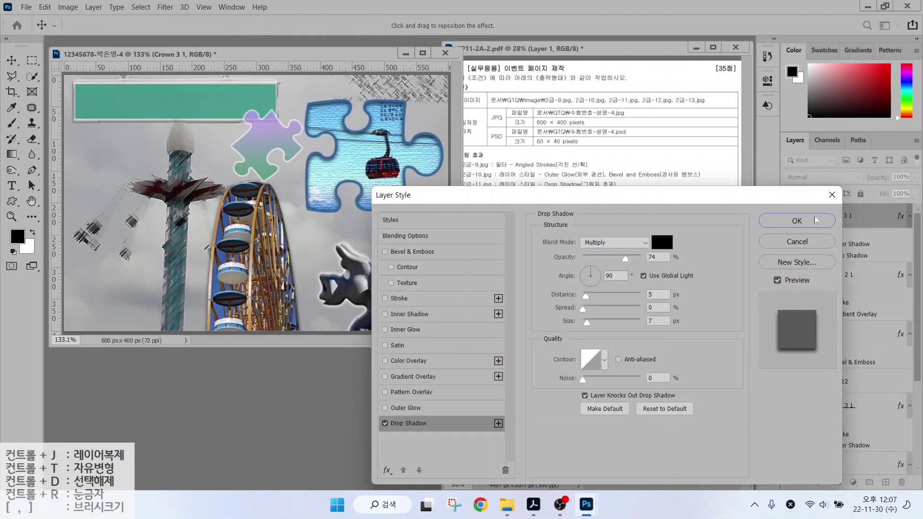
left_click(795, 220)
type("70")
key("Return")
Add left-aligned 'Ferris Wheel' text at 35 pt.
key("v")
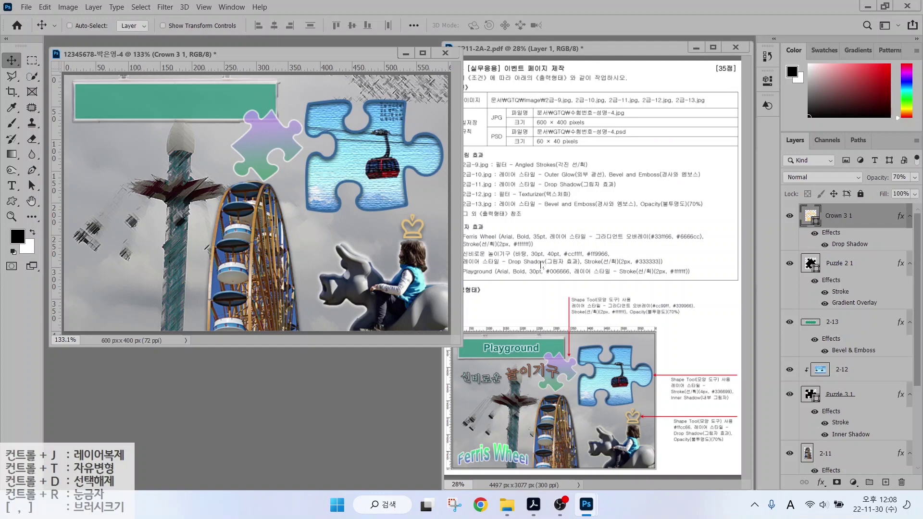
left_click(11, 185)
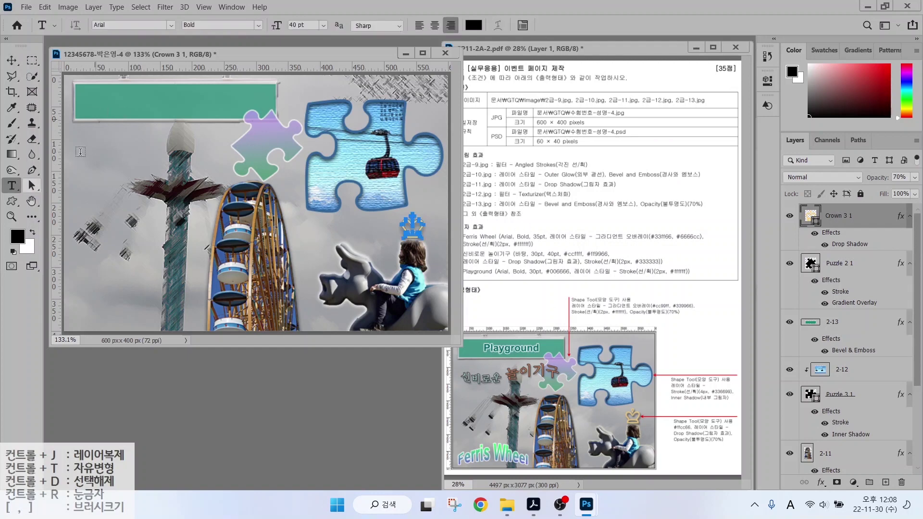
left_click(113, 151)
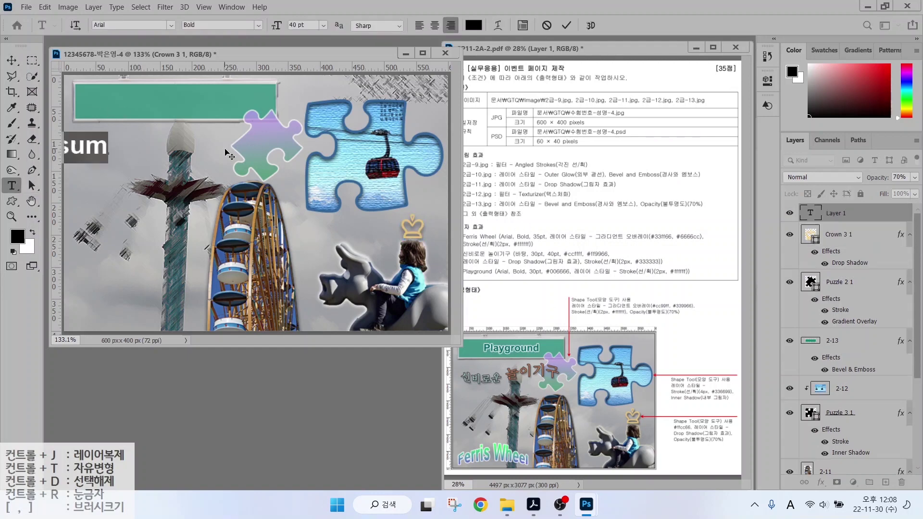
left_click(420, 26)
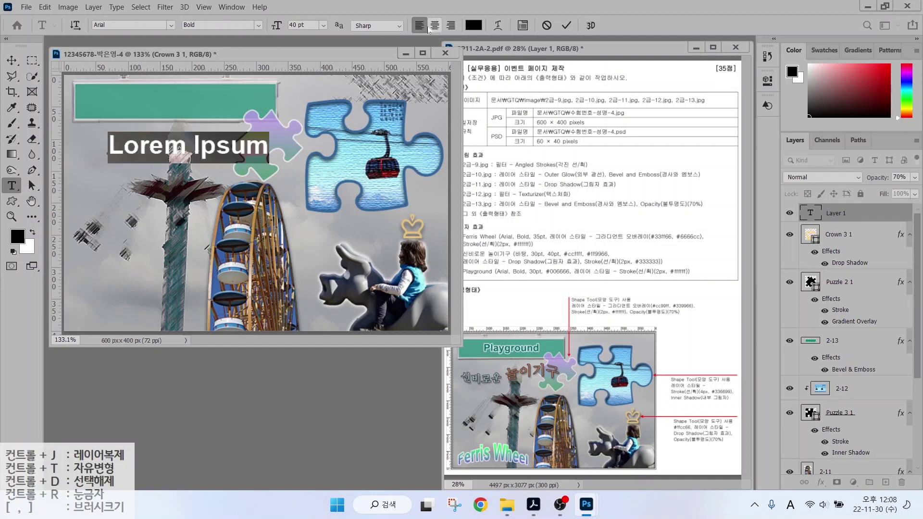
key("BackSpace")
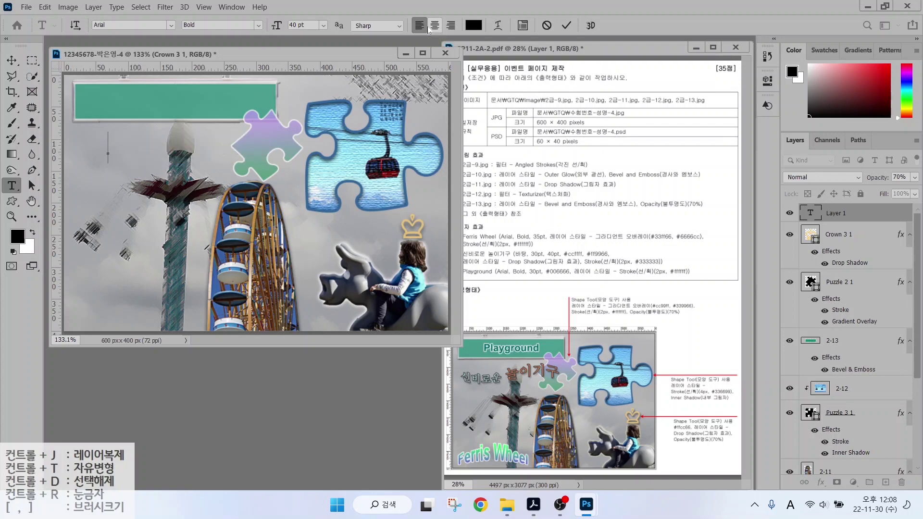
type("Ferris Wheel")
key("ctrl+Return")
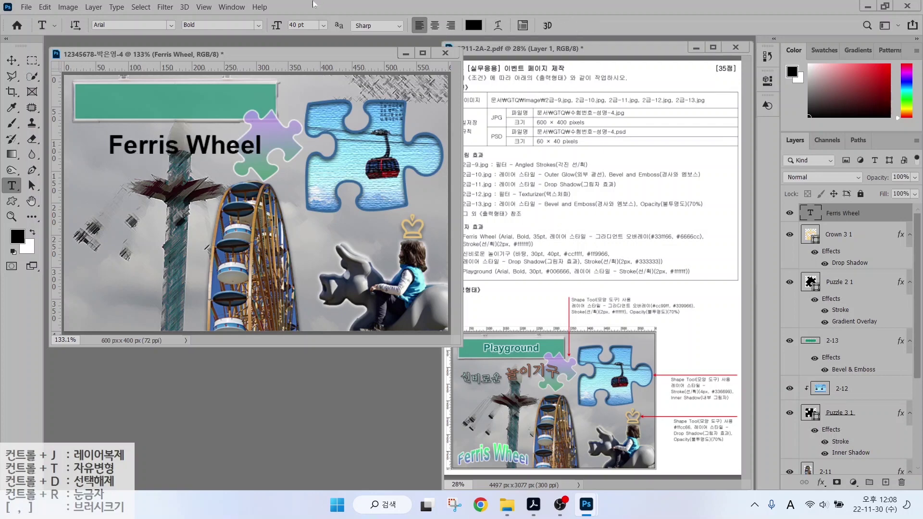
left_click(298, 25)
type("35")
key("Return")
Give the Ferris Wheel text a Gradient Overlay from #33ff66 to #6666cc.
left_click(820, 482)
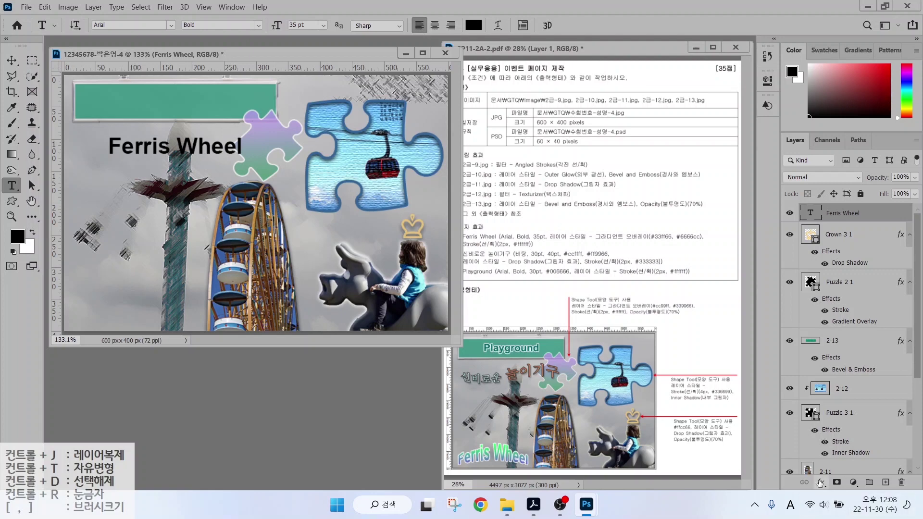
left_click(836, 443)
left_click(625, 268)
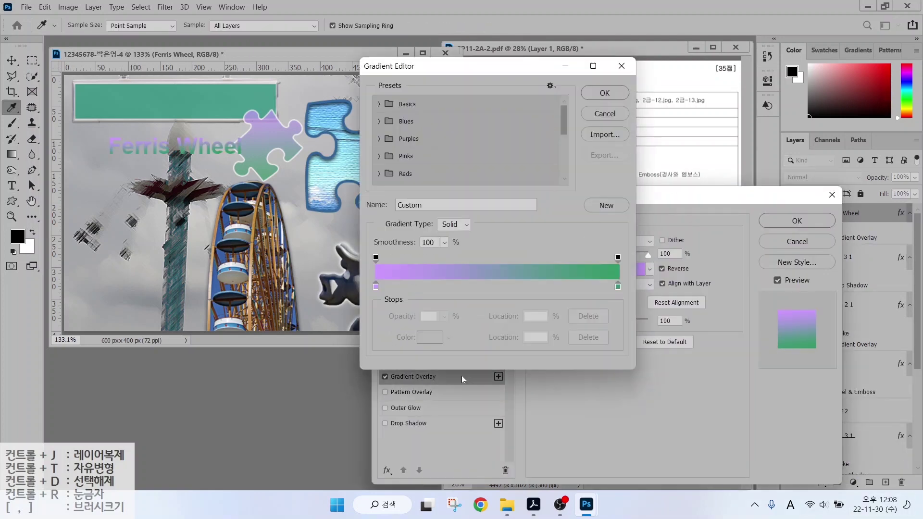
left_click(375, 287)
double_click(376, 287)
type("33ff66")
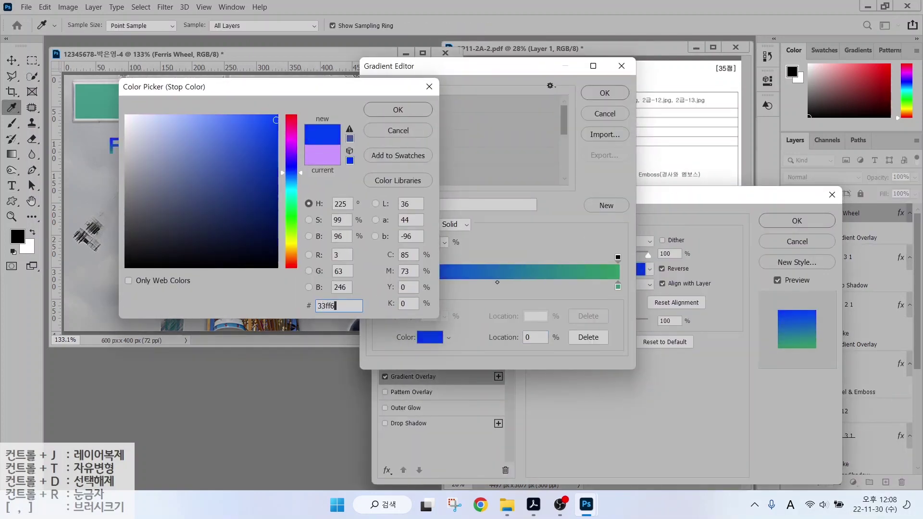
key("Return")
double_click(618, 288)
type("6666cc")
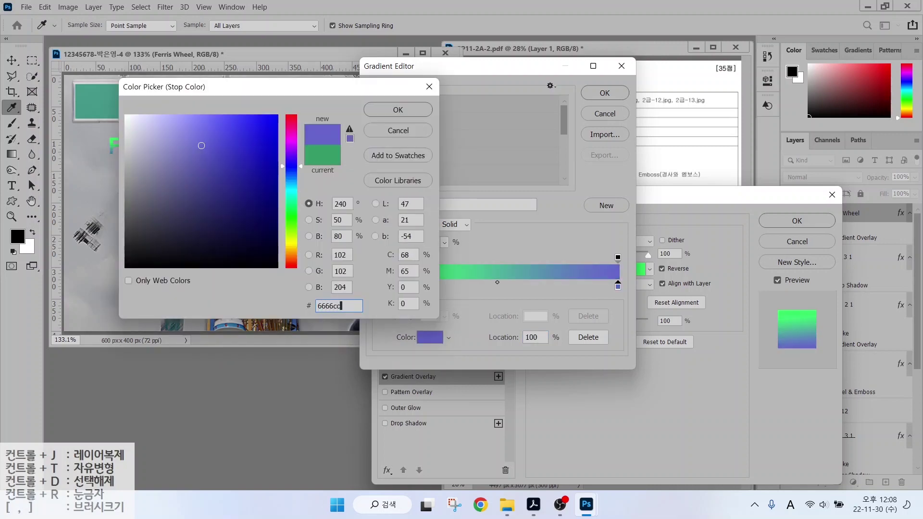
key("Return")
left_click(605, 93)
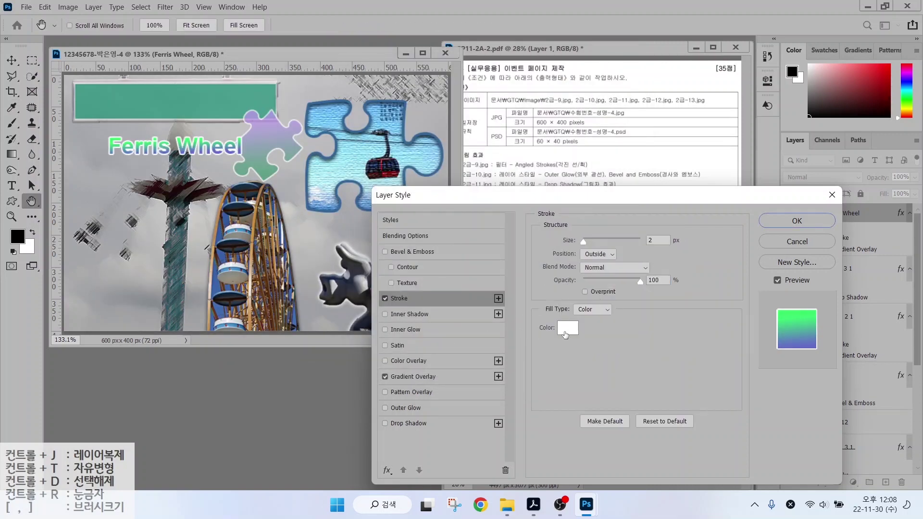
Add a white Stroke to the Ferris Wheel text and apply the effects.
left_click(572, 328)
left_click(397, 109)
left_click(778, 215)
Warp the text with the Arc Upper style and move it to the bottom-left.
left_click(498, 25)
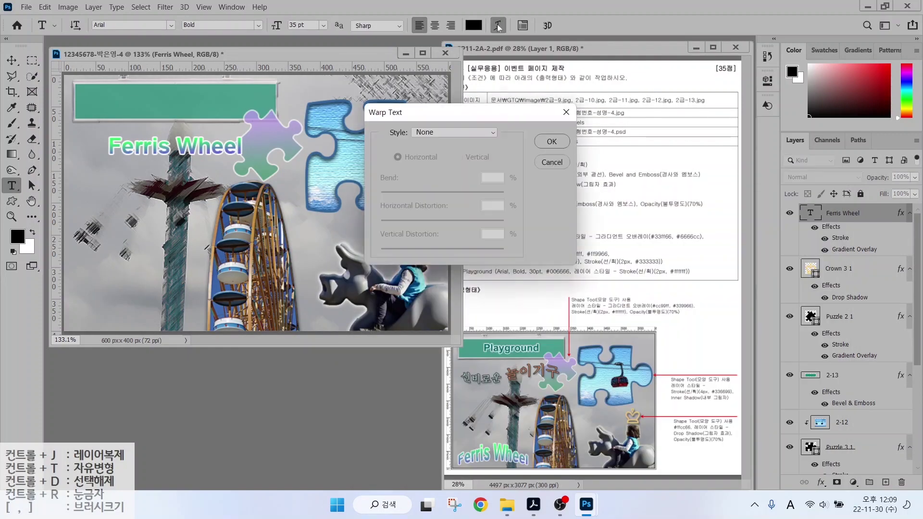
left_click(437, 133)
left_click(440, 190)
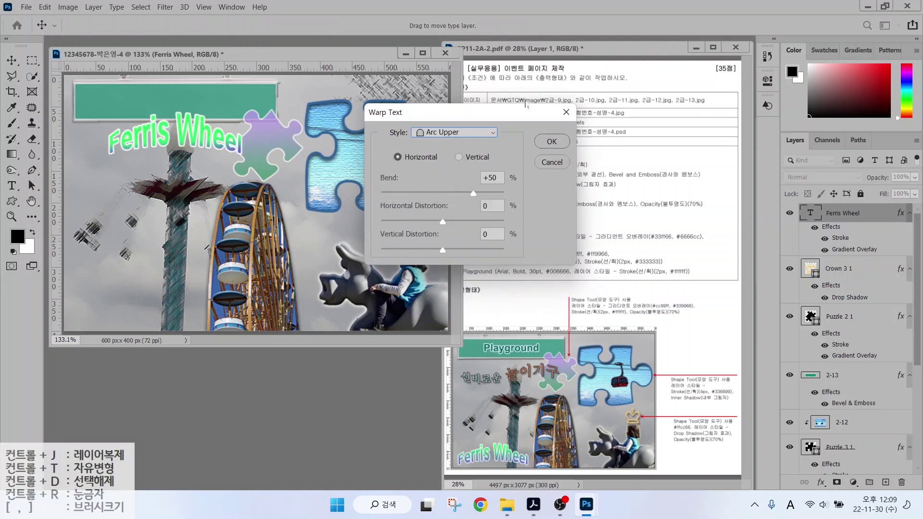
left_click(549, 140)
key("v")
left_click_drag(164, 136, 124, 307)
Add a new text layer with the Korean title '신비로운 놀이기구'.
key("t")
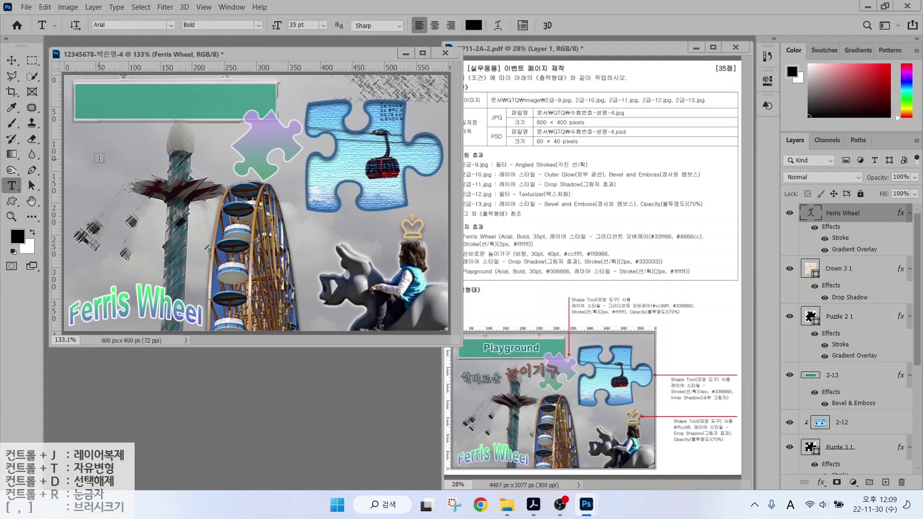
left_click(99, 157)
key("Hangul")
type("신비로운 놀ㅇ")
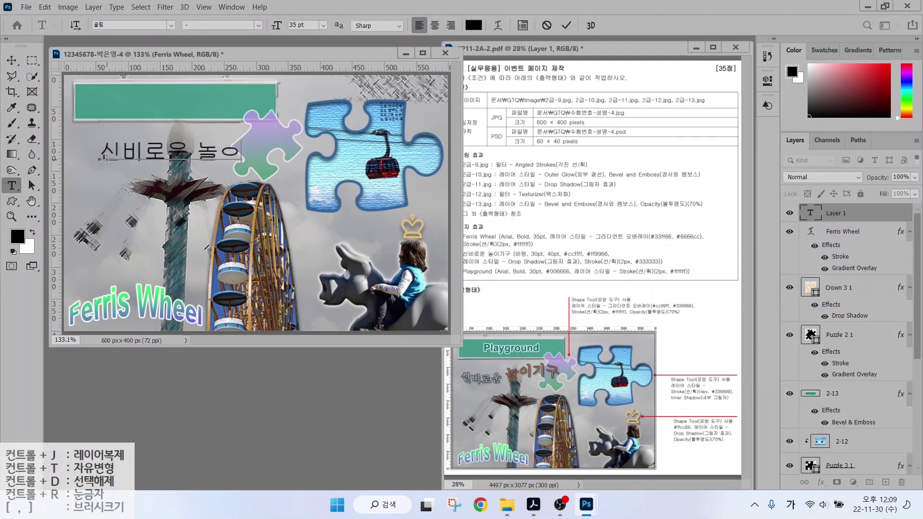
key("BackSpace")
type("이기구")
key("ctrl+Return")
Set the Korean title to the 바탕 font, 30 pt, colour ccffff.
left_click(169, 26)
left_click(149, 84)
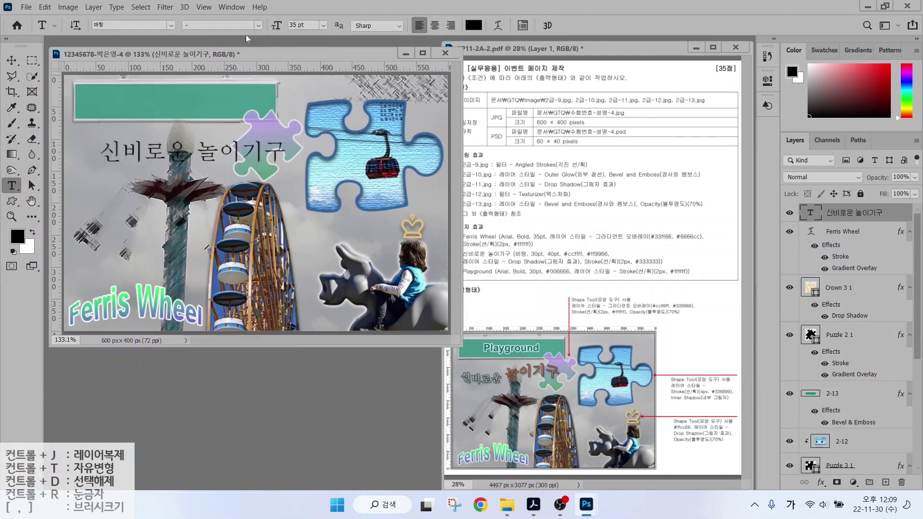
left_click(311, 25)
type("30")
key("Return")
left_click(473, 25)
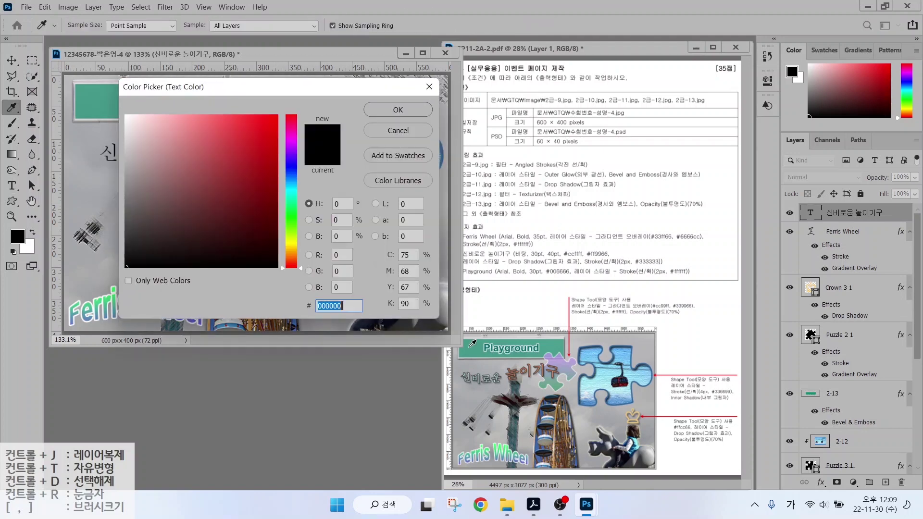
type("ccffff")
key("Return")
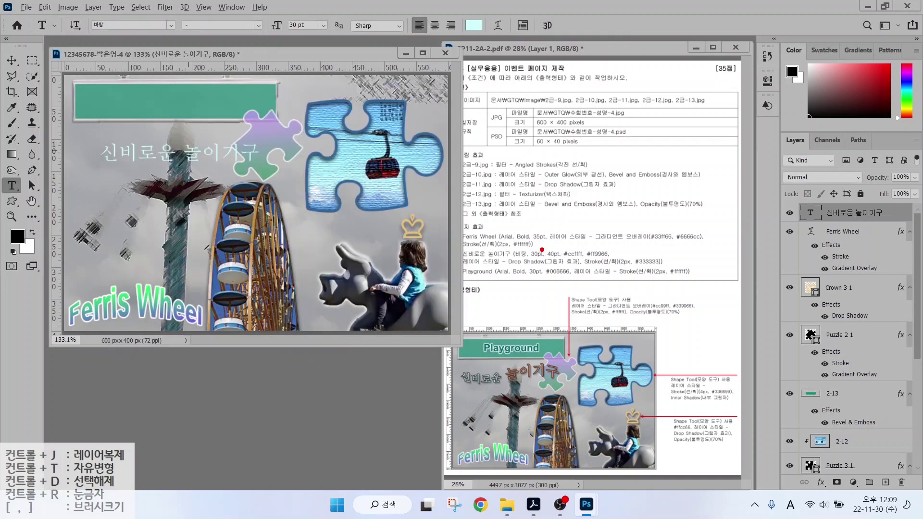
Mark the size and colour values and 놀이기구 in the instructions and sample image.
mouse_move(542, 249)
left_mouse_down()
mouse_move(524, 242)
mouse_move(537, 230)
mouse_move(564, 230)
left_mouse_up()
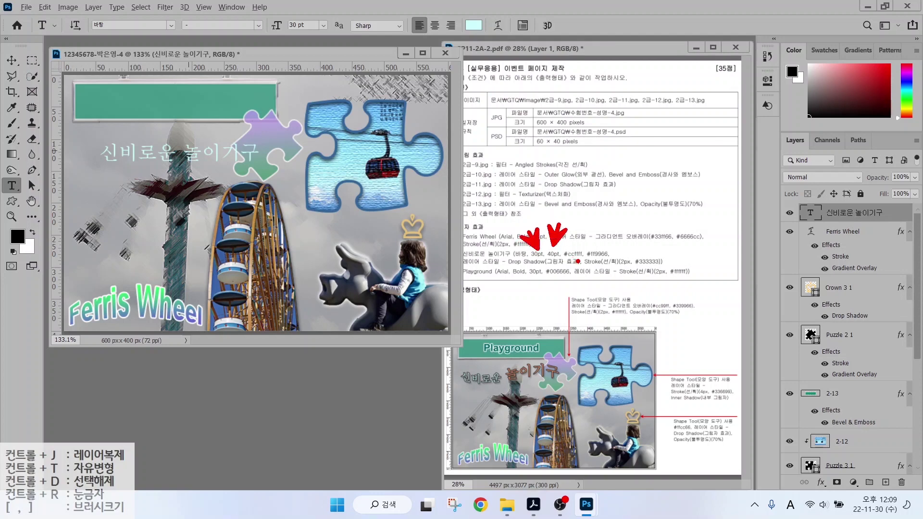
mouse_move(575, 283)
left_mouse_down()
mouse_move(574, 259)
mouse_move(601, 259)
left_mouse_up()
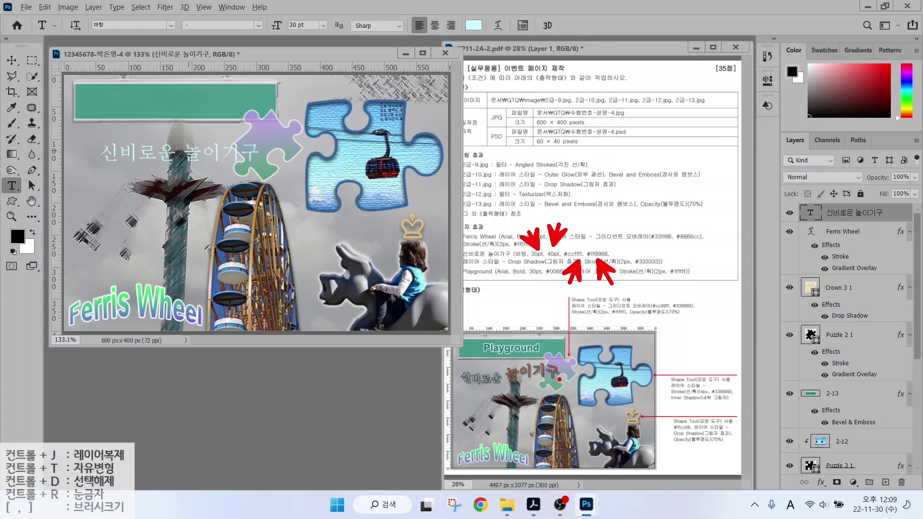
mouse_move(560, 382)
left_mouse_down()
mouse_move(498, 379)
mouse_move(541, 354)
left_mouse_up()
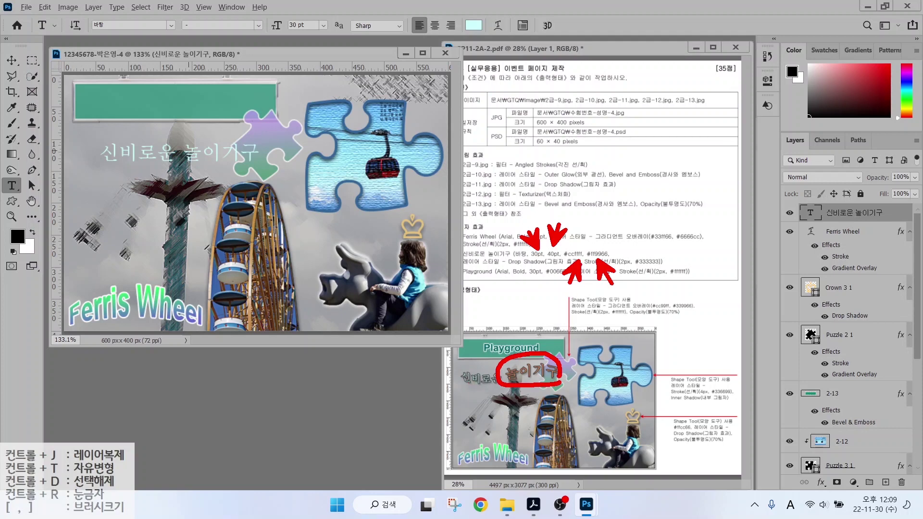
key("Escape")
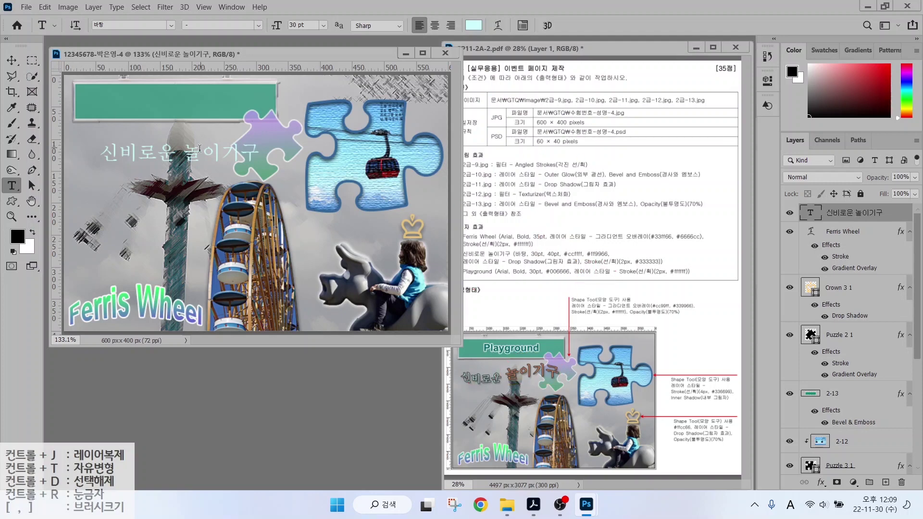
Make the word 놀이기구 40 pt in orange ff9966.
double_click(200, 148)
left_click(303, 25)
type("40")
key("Return")
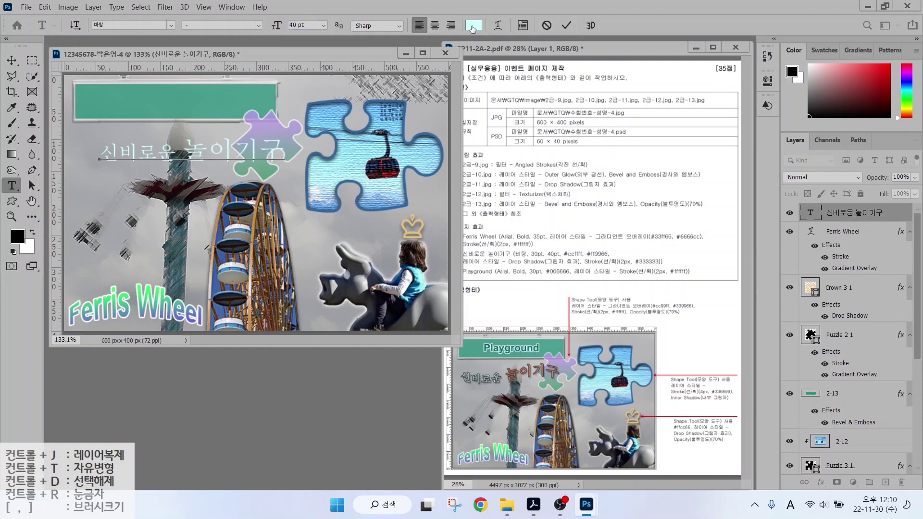
left_click(473, 26)
type("ff9966")
key("Return")
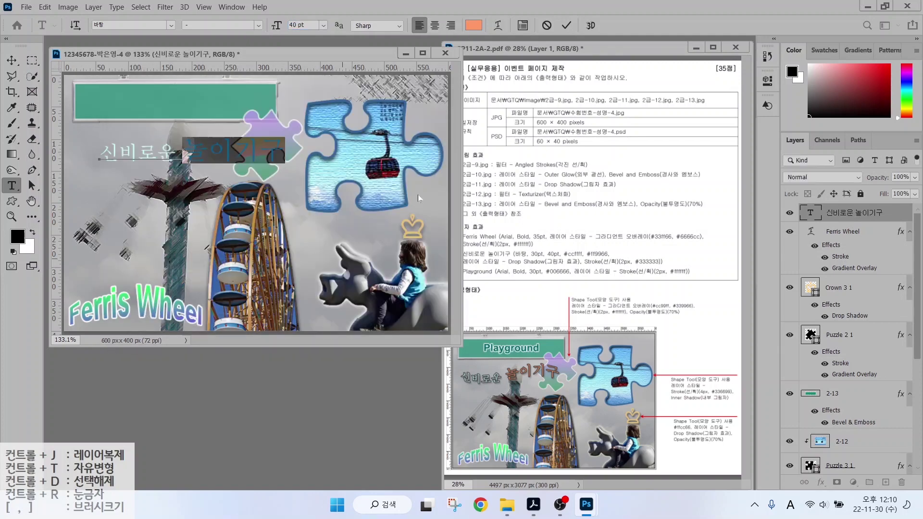
left_click(566, 25)
Give the Korean title a dark grey 333333 Stroke effect.
left_click(821, 482)
left_click(748, 364)
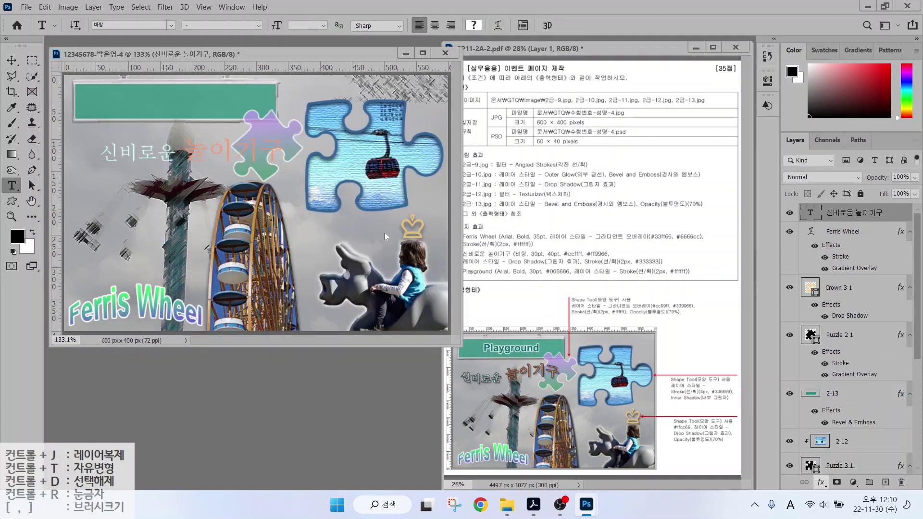
left_click(567, 327)
type("333333")
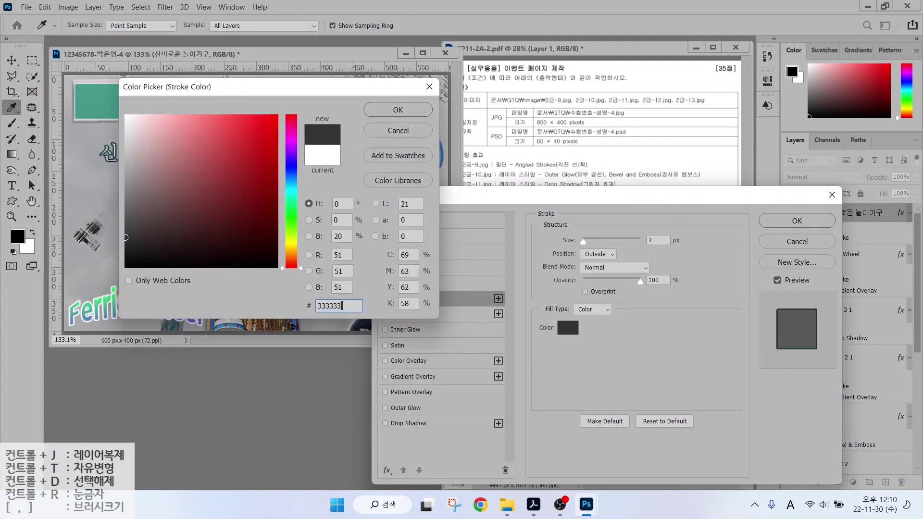
key("Return")
key("Return")
Warp the Korean title with the Flag style at bend -39.
left_click(498, 25)
left_click(454, 132)
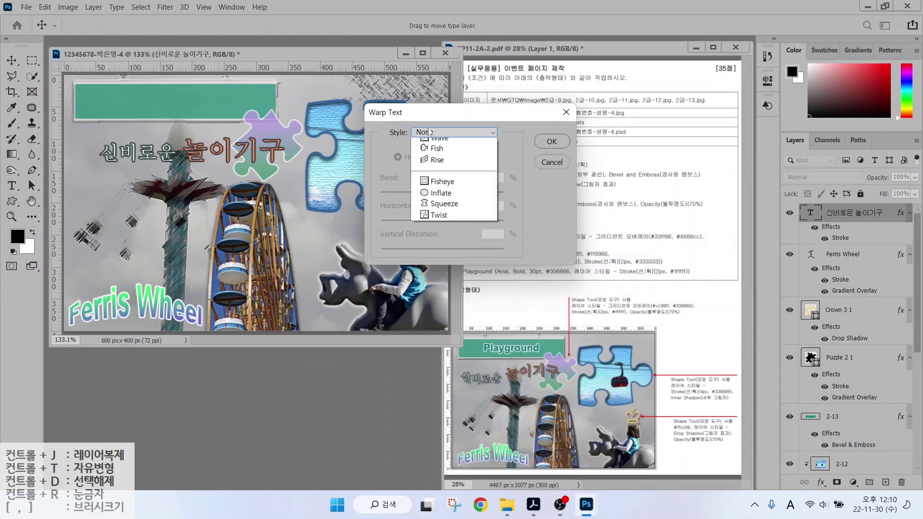
left_click(435, 202)
left_click(419, 194)
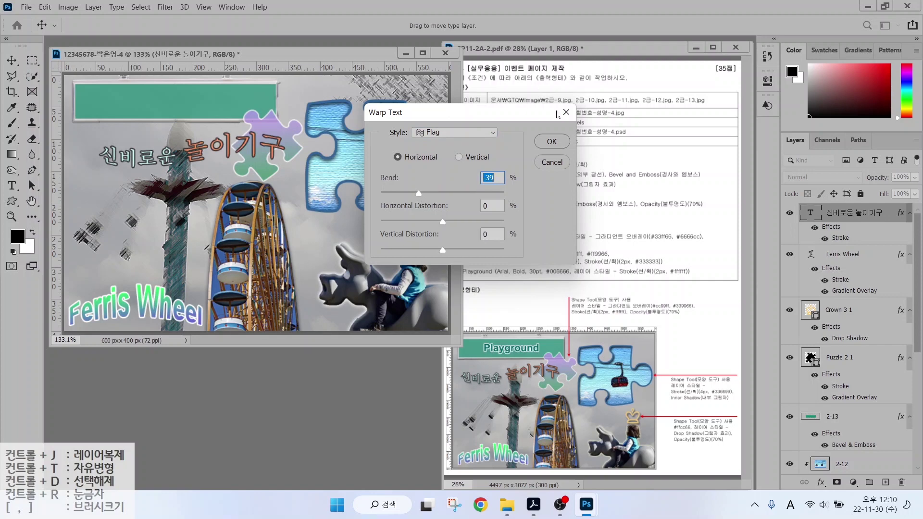
left_click(551, 141)
Shift the Korean title slightly left and start a text line in the green bar.
left_click(12, 61)
left_click_drag(196, 152, 180, 154)
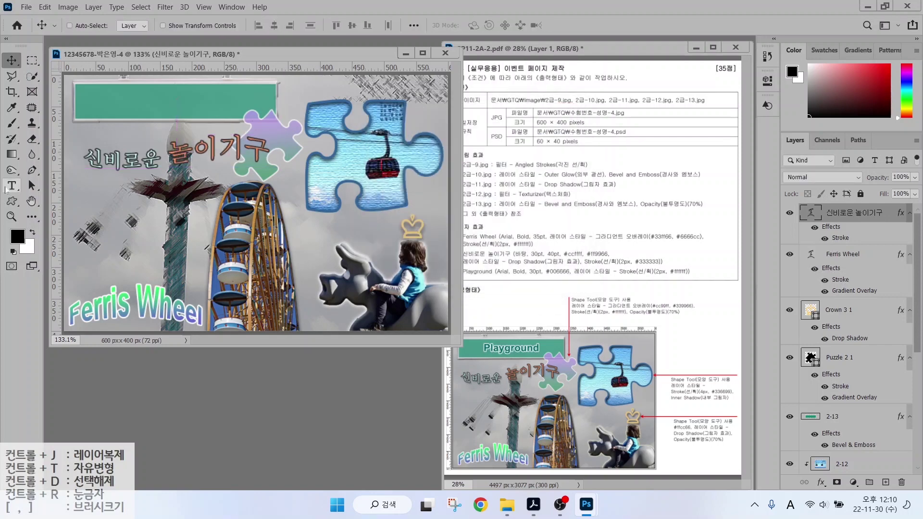
left_click(11, 186)
left_click(96, 105)
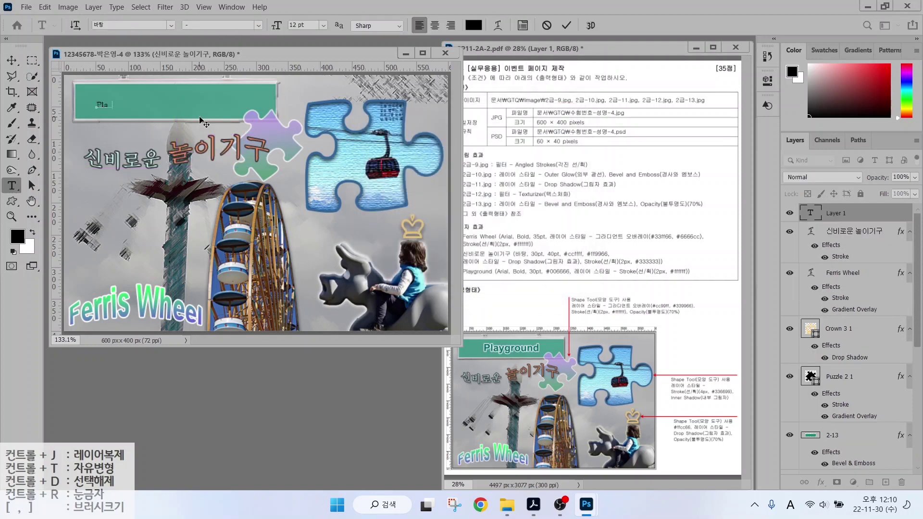
Format the Playground text as Arial Bold 30 pt in teal 006666.
key("ctrl+Return")
left_click(170, 25)
left_click(124, 214)
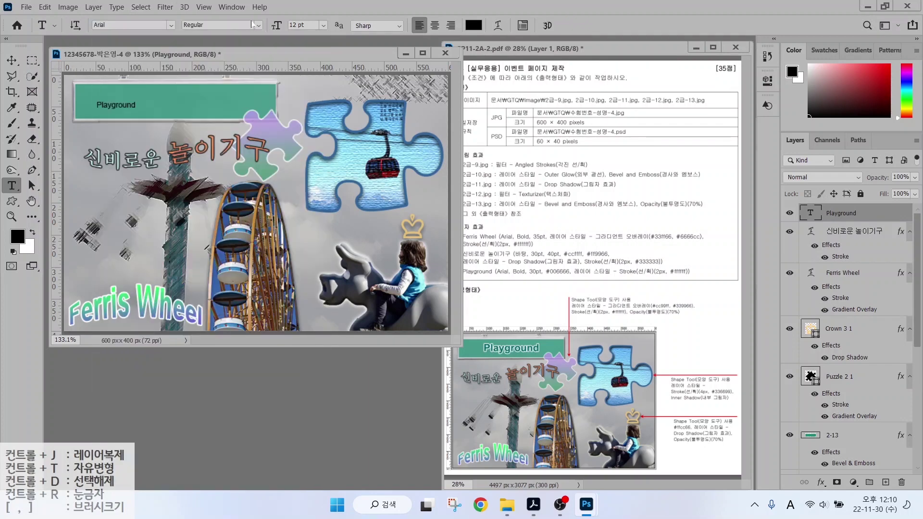
left_click(259, 25)
left_click(211, 95)
left_click(303, 25)
type("30")
key("Return")
left_click(474, 25)
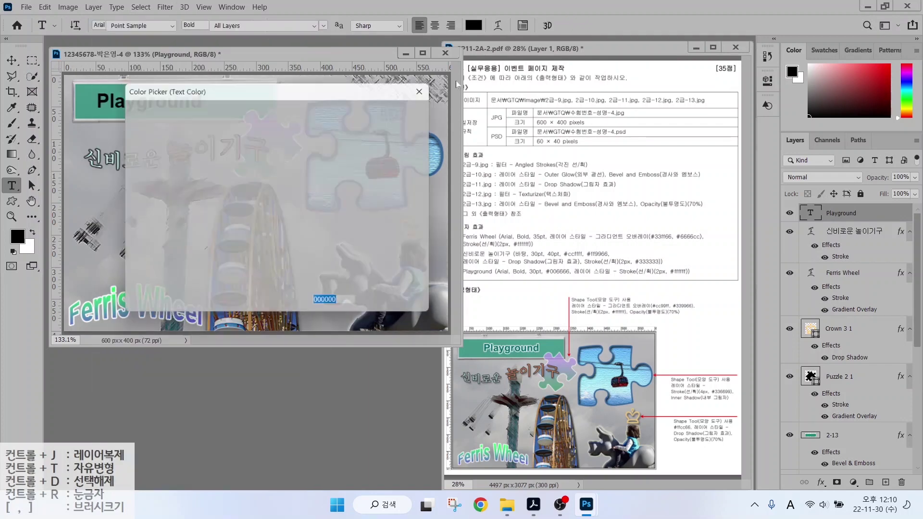
type("006666")
key("Return")
Add a white ffffff Stroke effect to the Playground text.
left_click(821, 482)
left_click(828, 397)
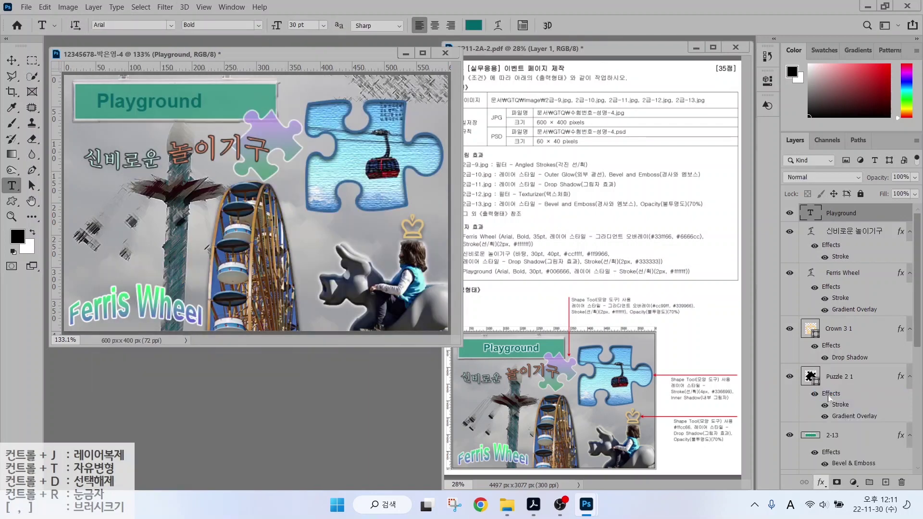
left_click(567, 327)
type("ffffff")
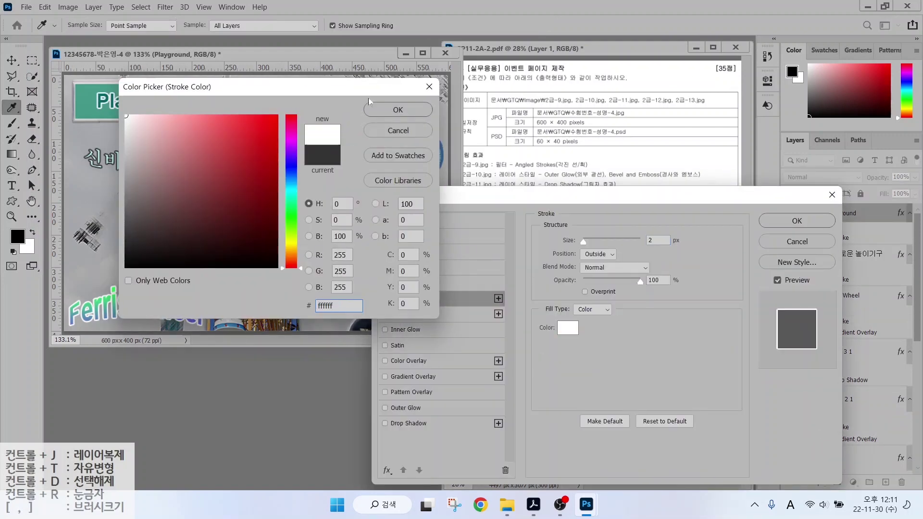
key("Return")
left_click(797, 220)
Move the Playground text rightward into place within the green bar.
key("v")
left_click_drag(151, 112, 173, 112)
key("Right")
key("Down")
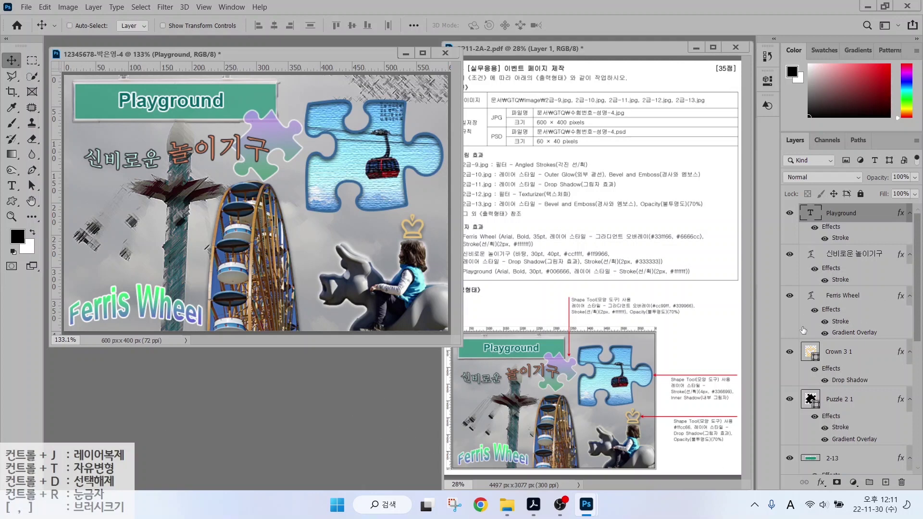
key("ctrl")
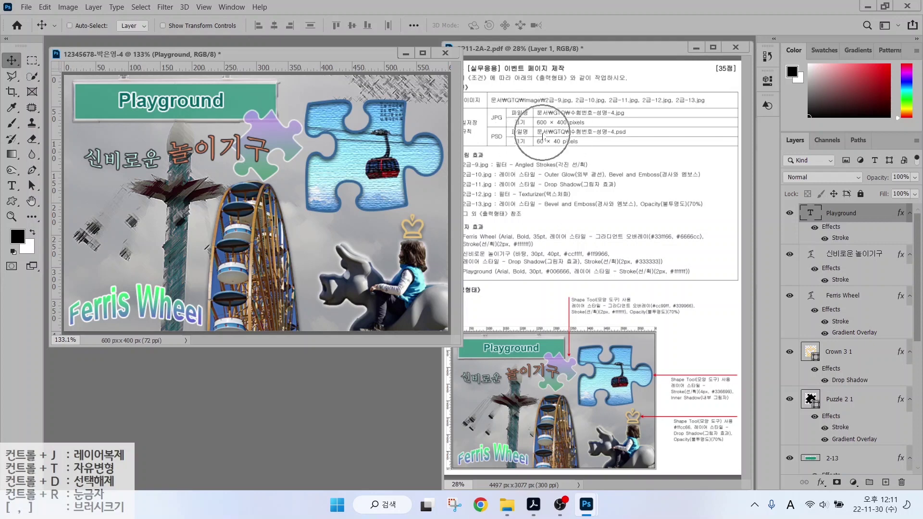
Save the composite as a JPEG in the GTQ folder with default quality.
left_click(25, 8)
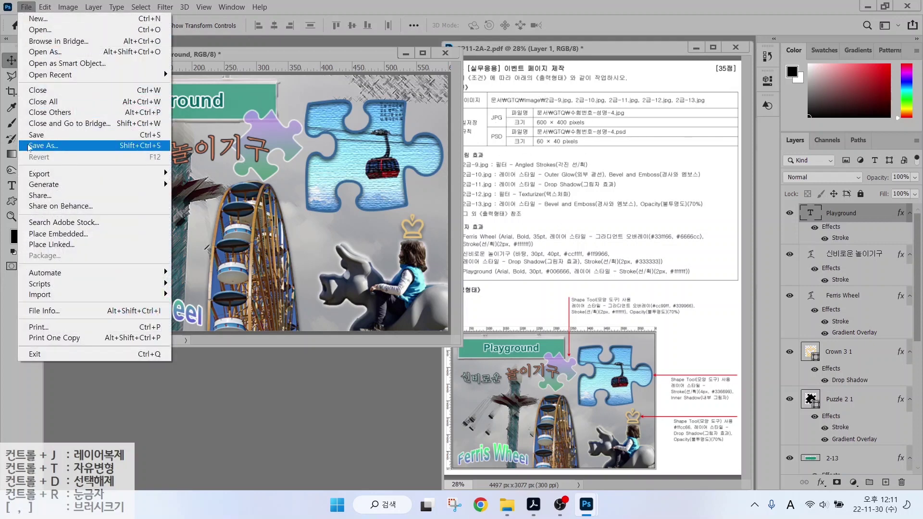
left_click(44, 145)
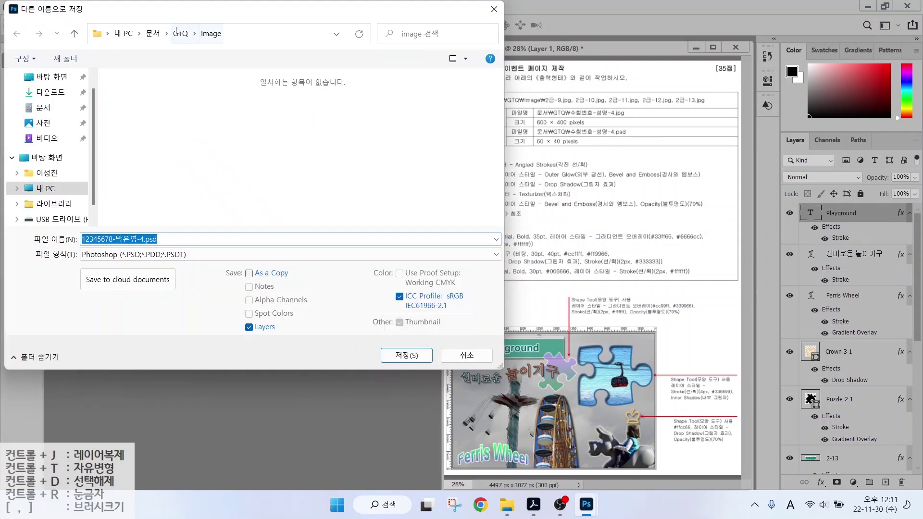
left_click(180, 34)
left_click(173, 255)
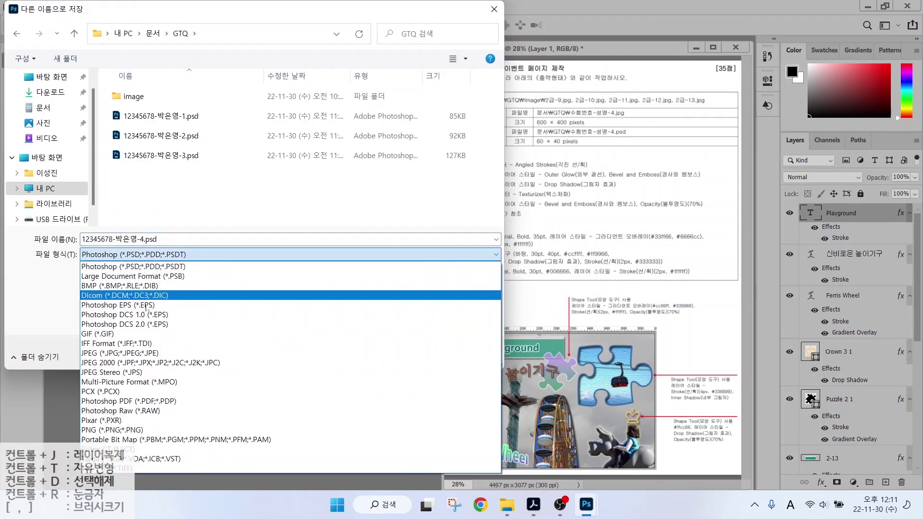
left_click(456, 367)
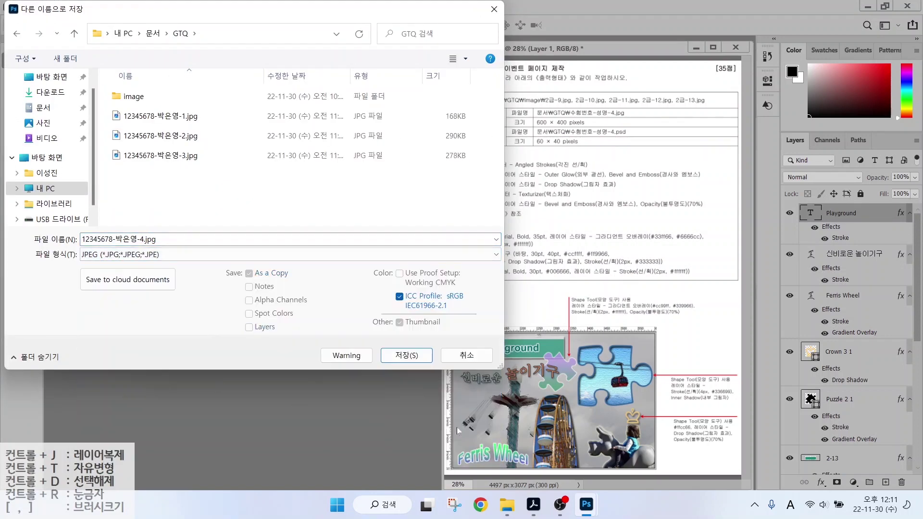
left_click(406, 355)
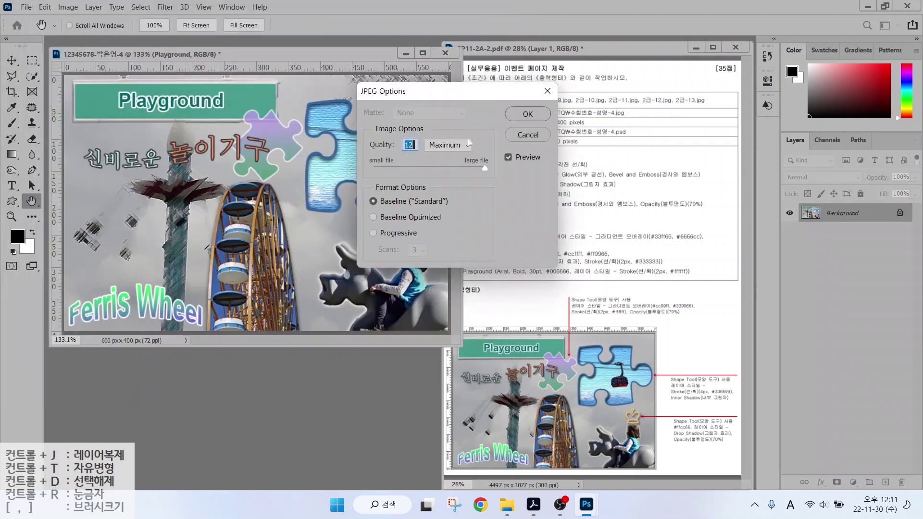
left_click(528, 115)
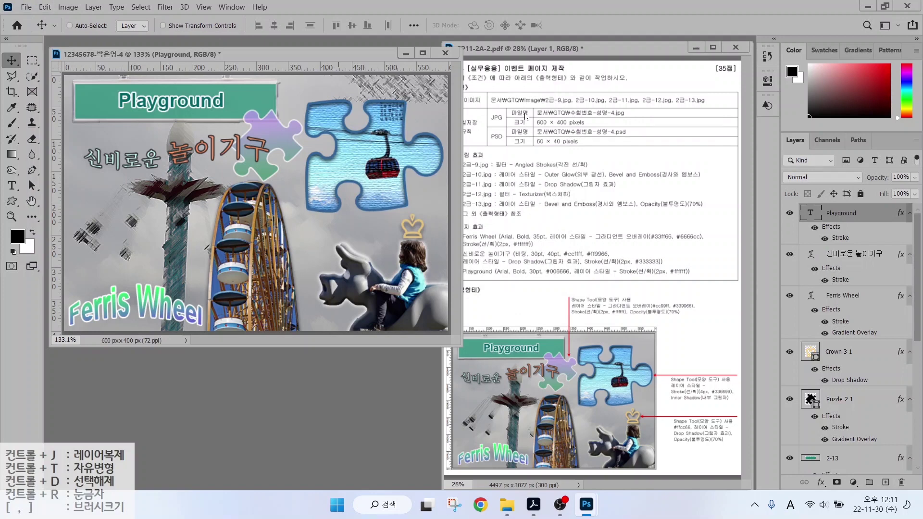
Resize the image to 60×40 px via Image Size.
left_click(68, 6)
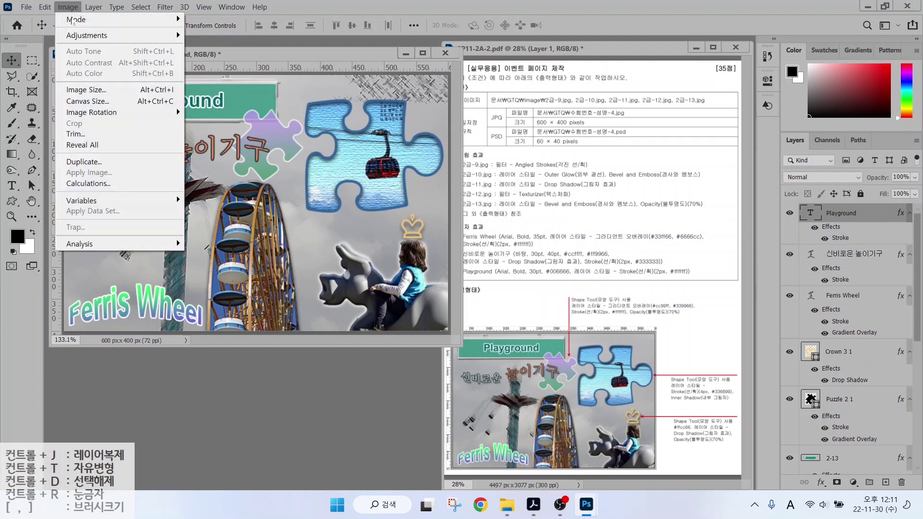
left_click(84, 90)
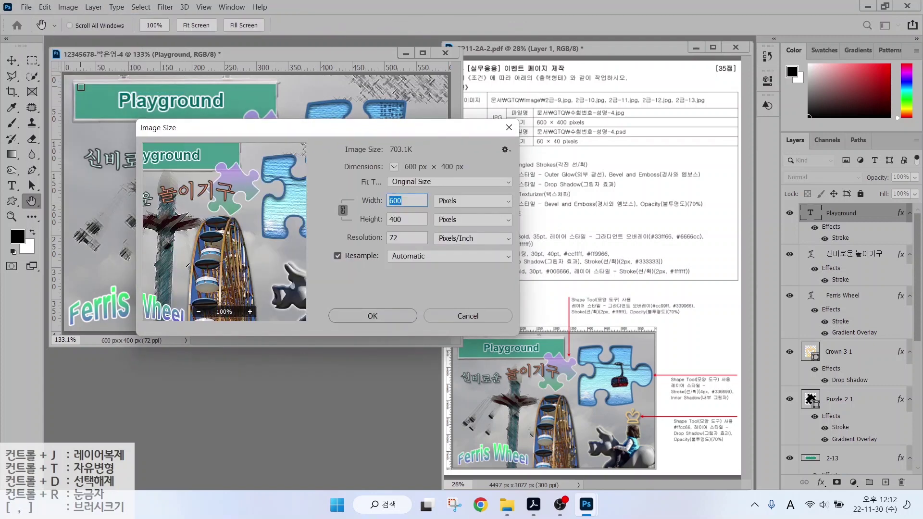
type("60")
key("Return")
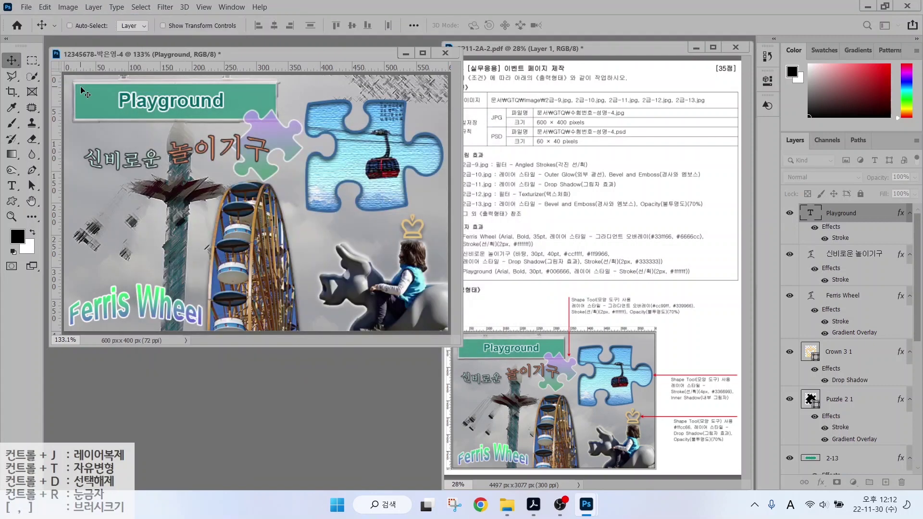
Save the 60×40 version as a PSD file.
left_click(26, 7)
left_click(43, 145)
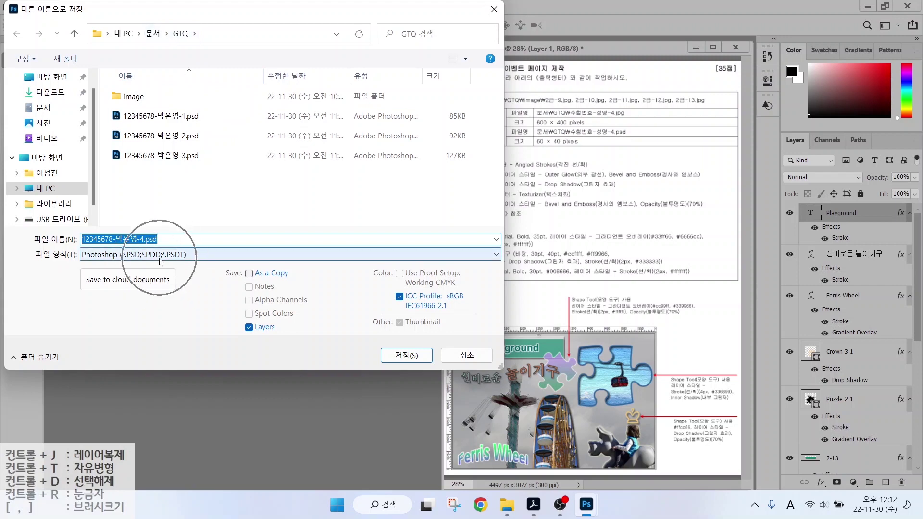
left_click(408, 358)
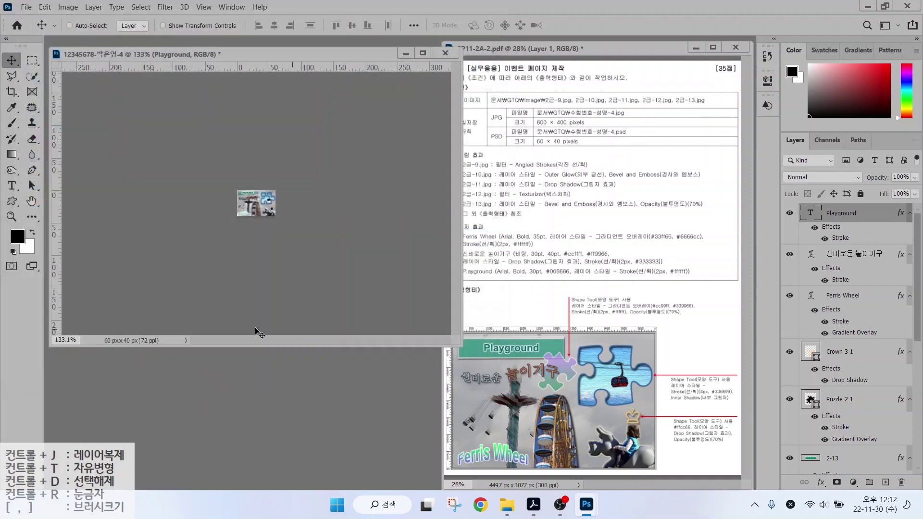